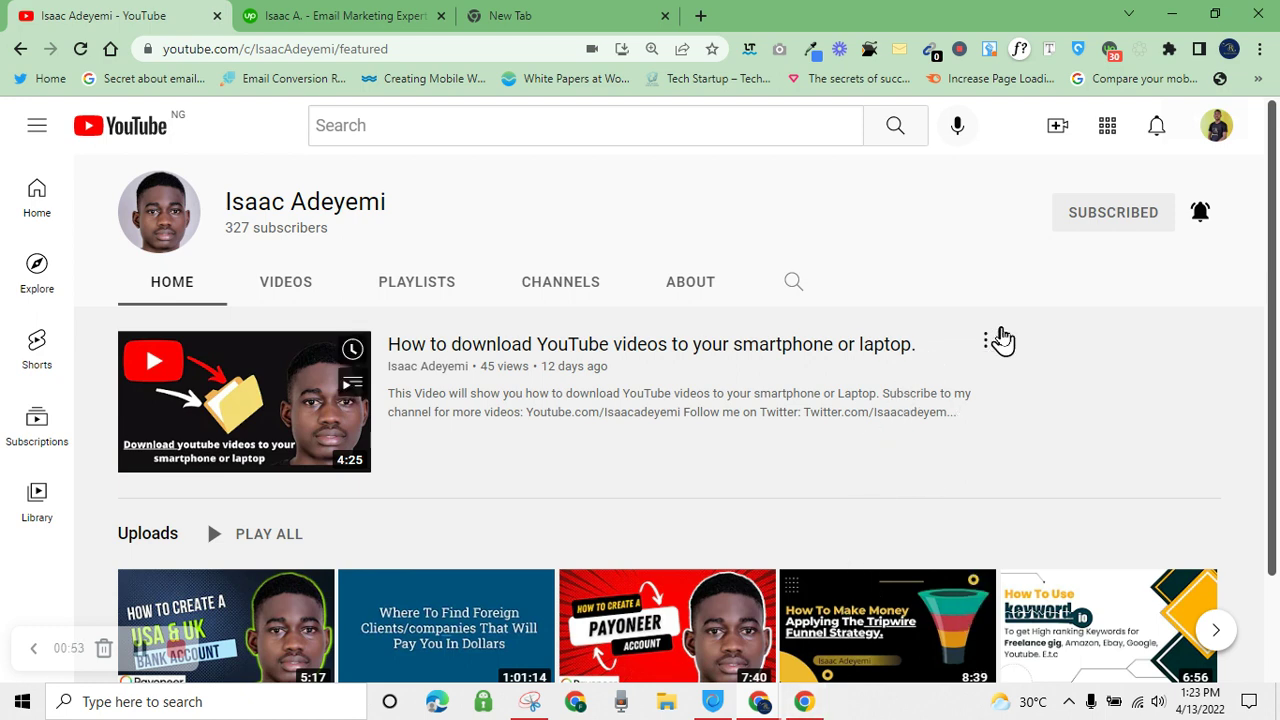
Step: Bring the incognito Chrome window forward and load upwork.com
{"action": "mouse_move", "coordinate": [762, 707]}
{"action": "left_click", "coordinate": [820, 640]}
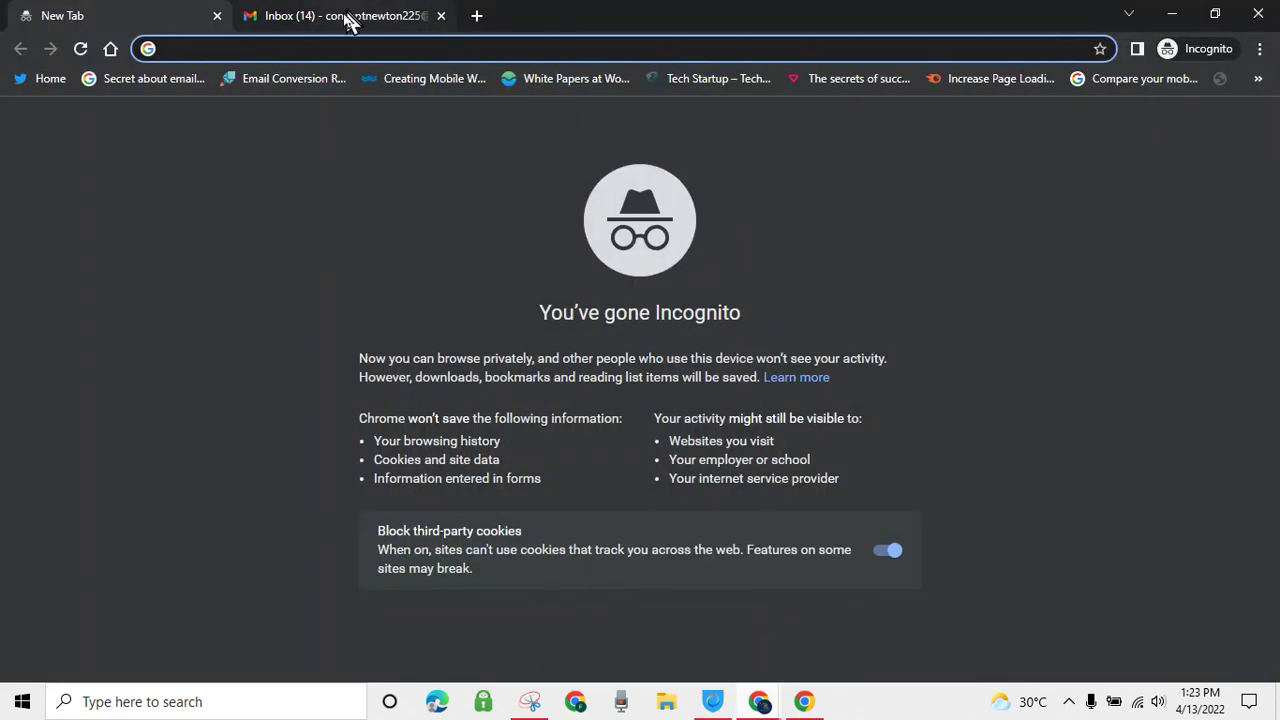
{"action": "type", "text": "Upwor"}
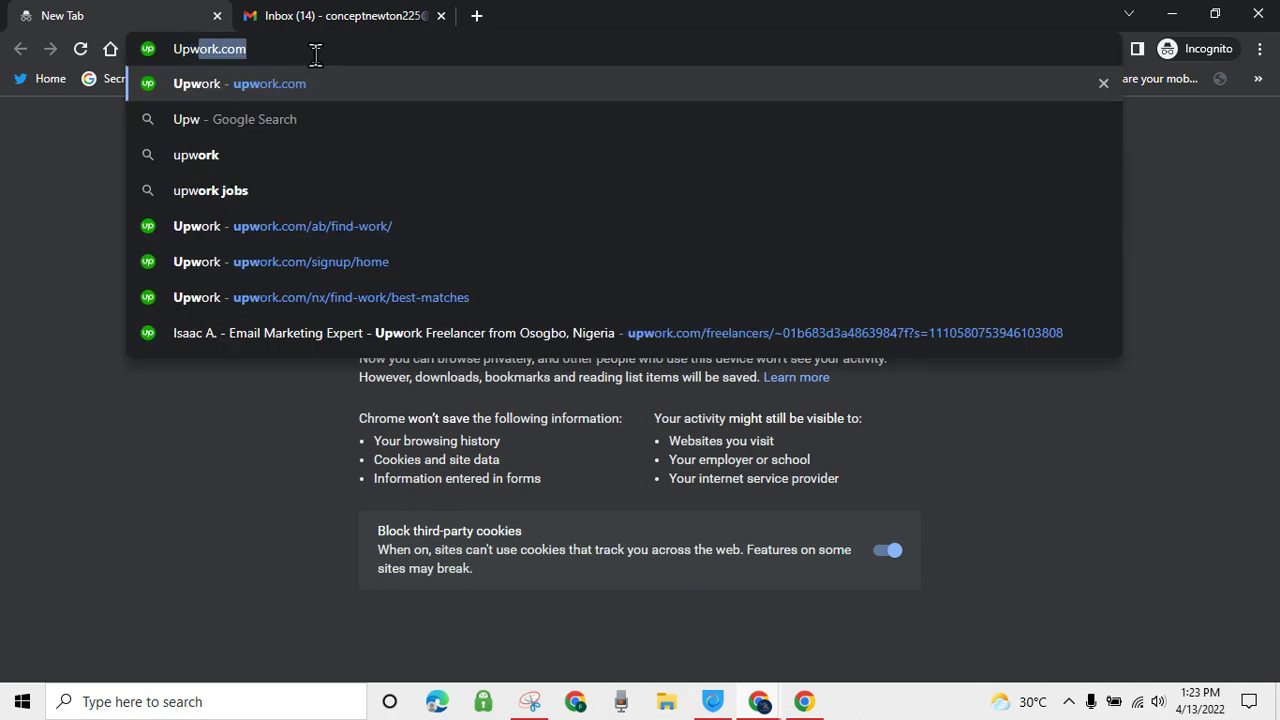
{"action": "type", "text": "king"}
{"action": "key", "text": "BackSpace"}
{"action": "key", "text": "BackSpace"}
{"action": "key", "text": "BackSpace"}
{"action": "type", "text": ".com"}
{"action": "key", "text": "Return"}
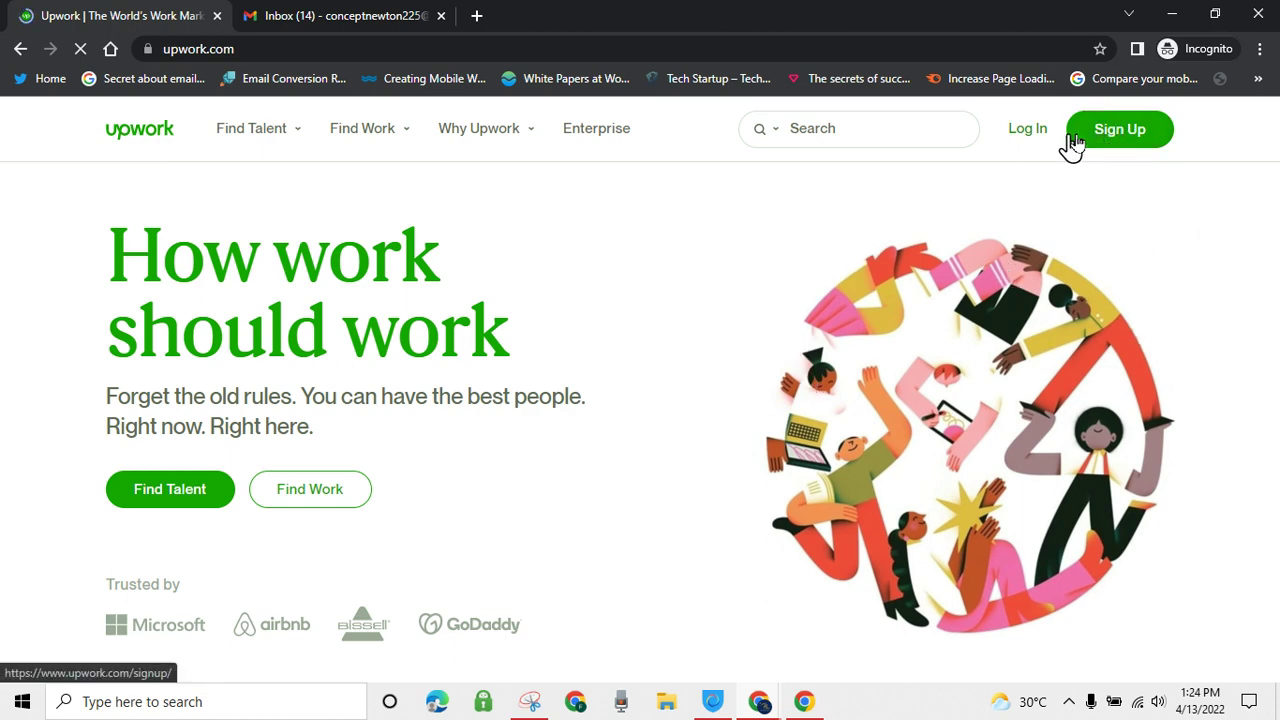
Step: Begin sign-up and pick the 'I'm a freelancer, looking for work' option
{"action": "left_click", "coordinate": [1104, 145]}
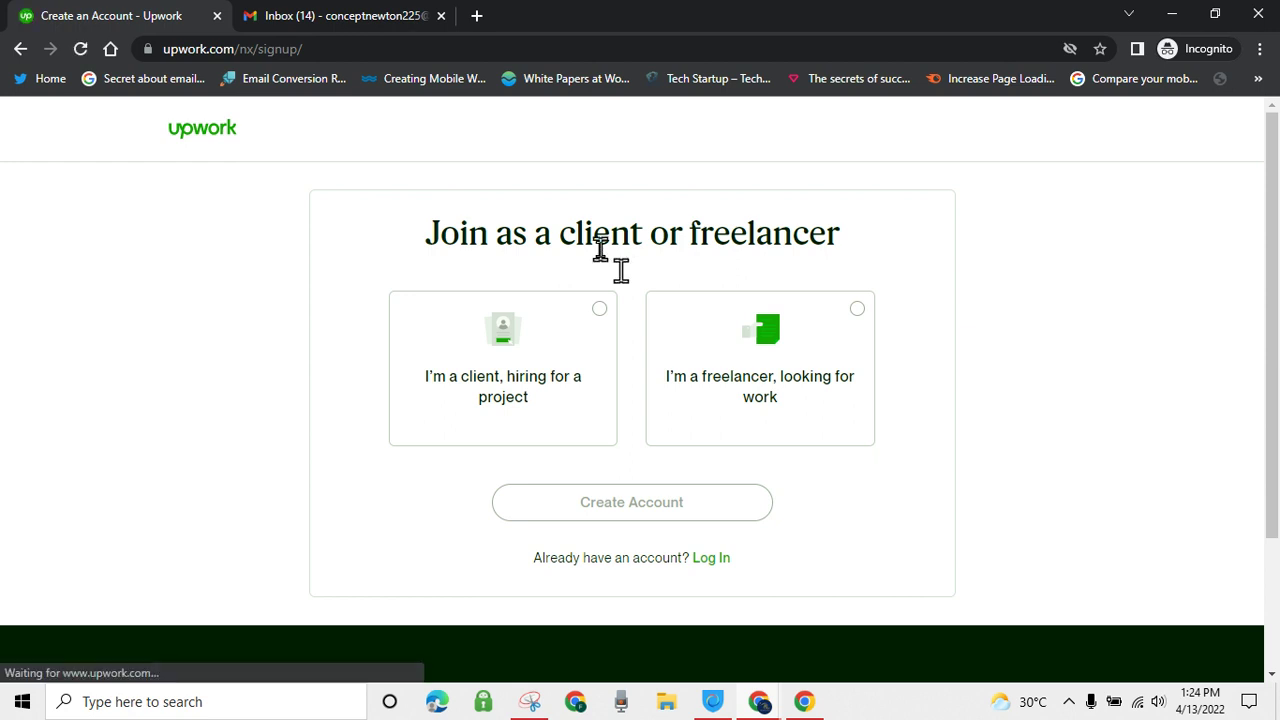
{"action": "left_click", "coordinate": [788, 378]}
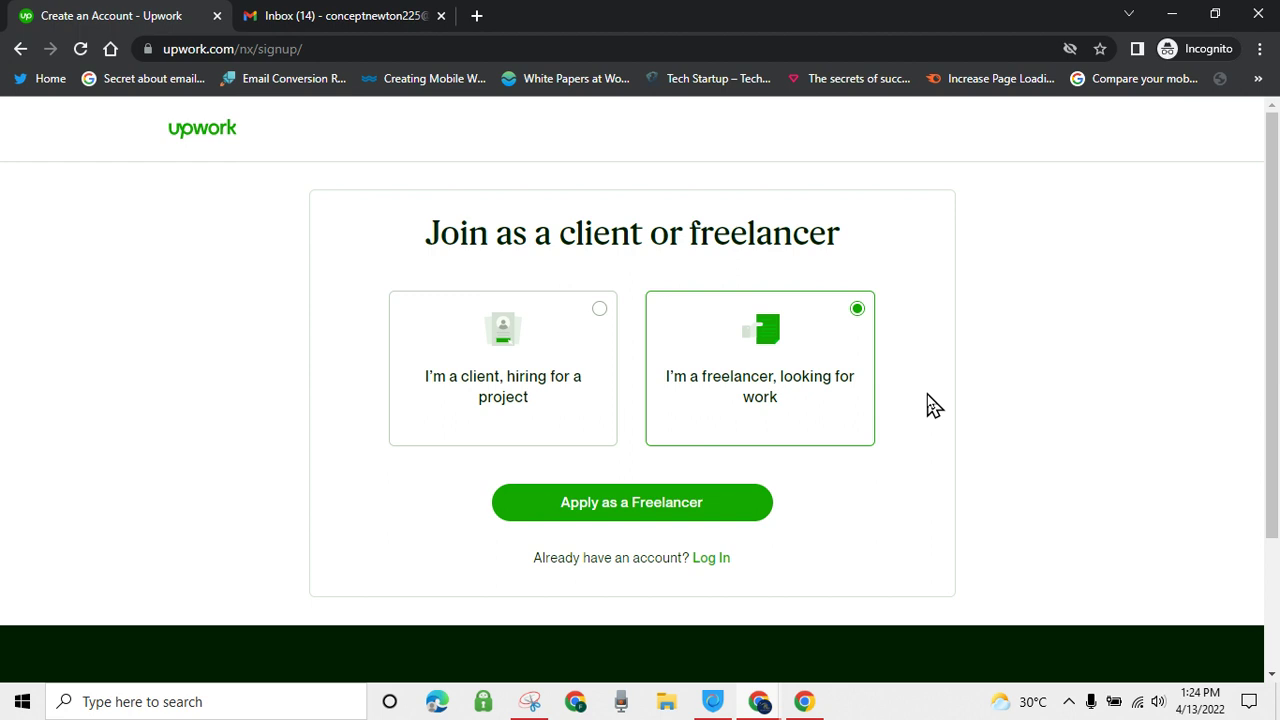
Step: Continue with 'Apply as a Freelancer' to reach the name, email, password and country form
{"action": "left_click", "coordinate": [670, 503]}
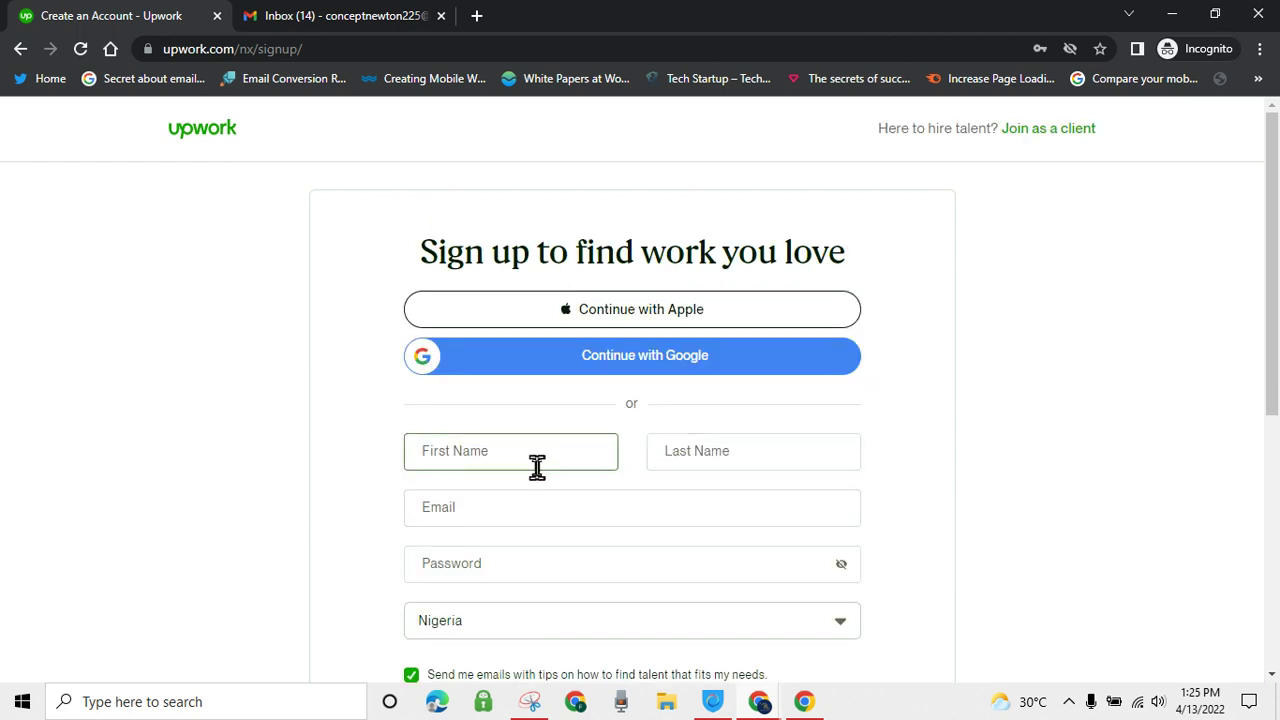
{"action": "left_click", "coordinate": [531, 458]}
{"action": "left_click", "coordinate": [730, 455]}
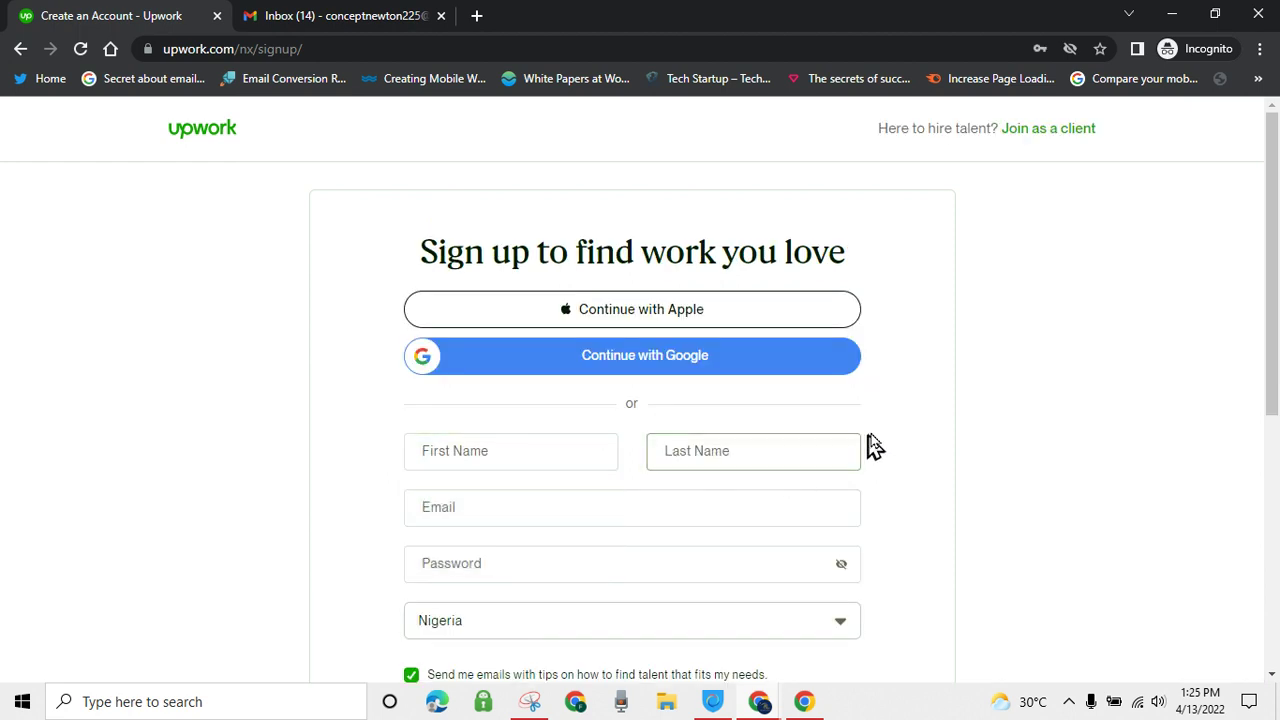
{"action": "left_click_drag", "start_coordinate": [1274, 147], "coordinate": [1277, 190]}
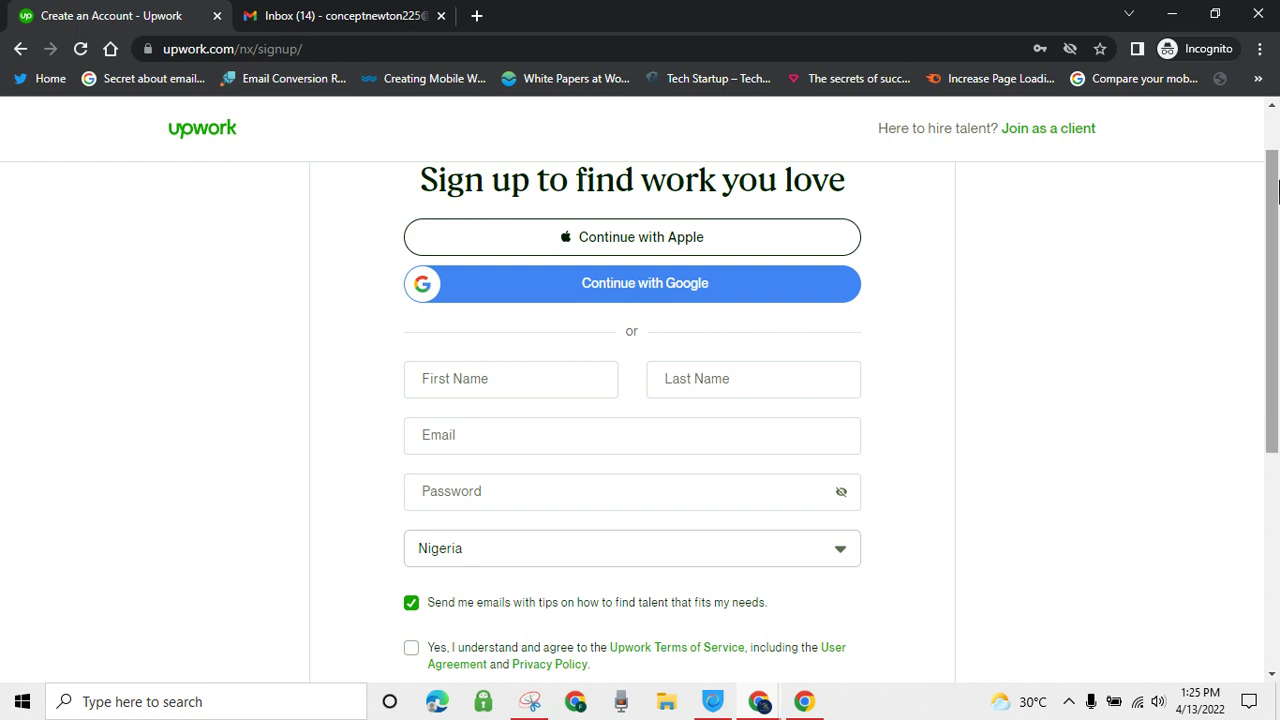
Step: Enter the freelancer's first name and last name, correcting the last name
{"action": "left_click", "coordinate": [414, 378]}
{"action": "left_click", "coordinate": [697, 375]}
{"action": "left_click", "coordinate": [506, 378]}
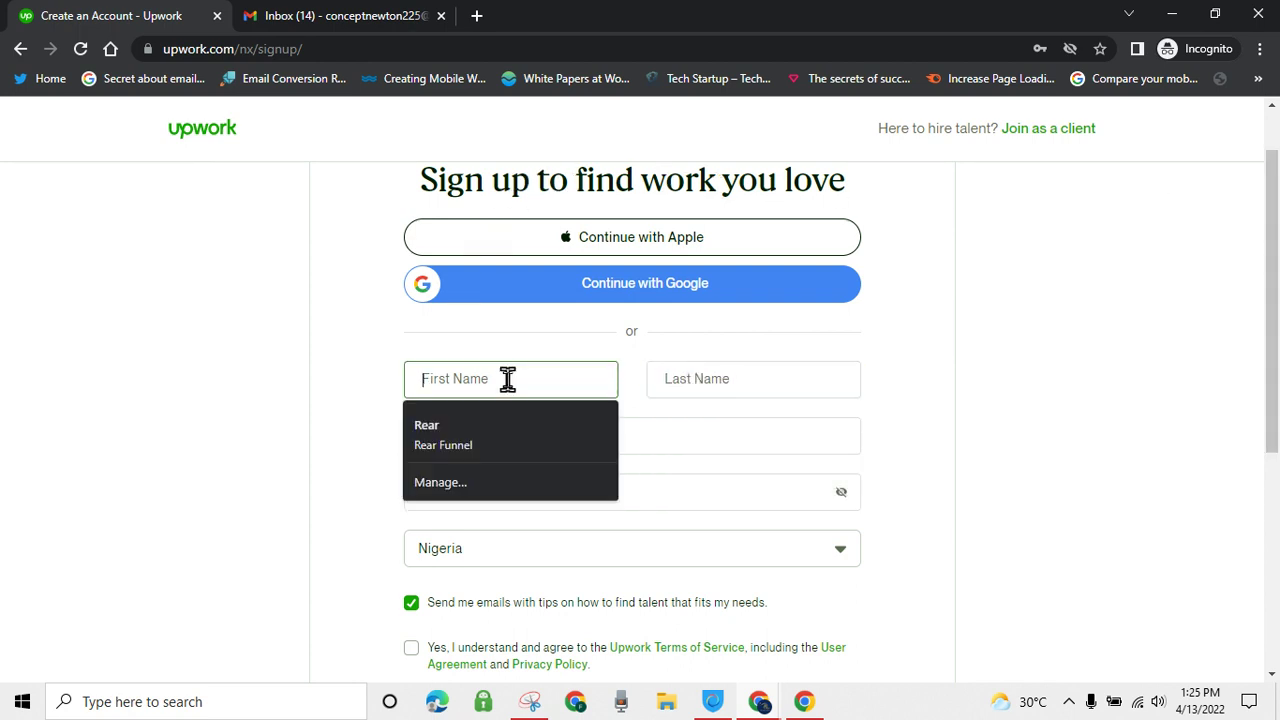
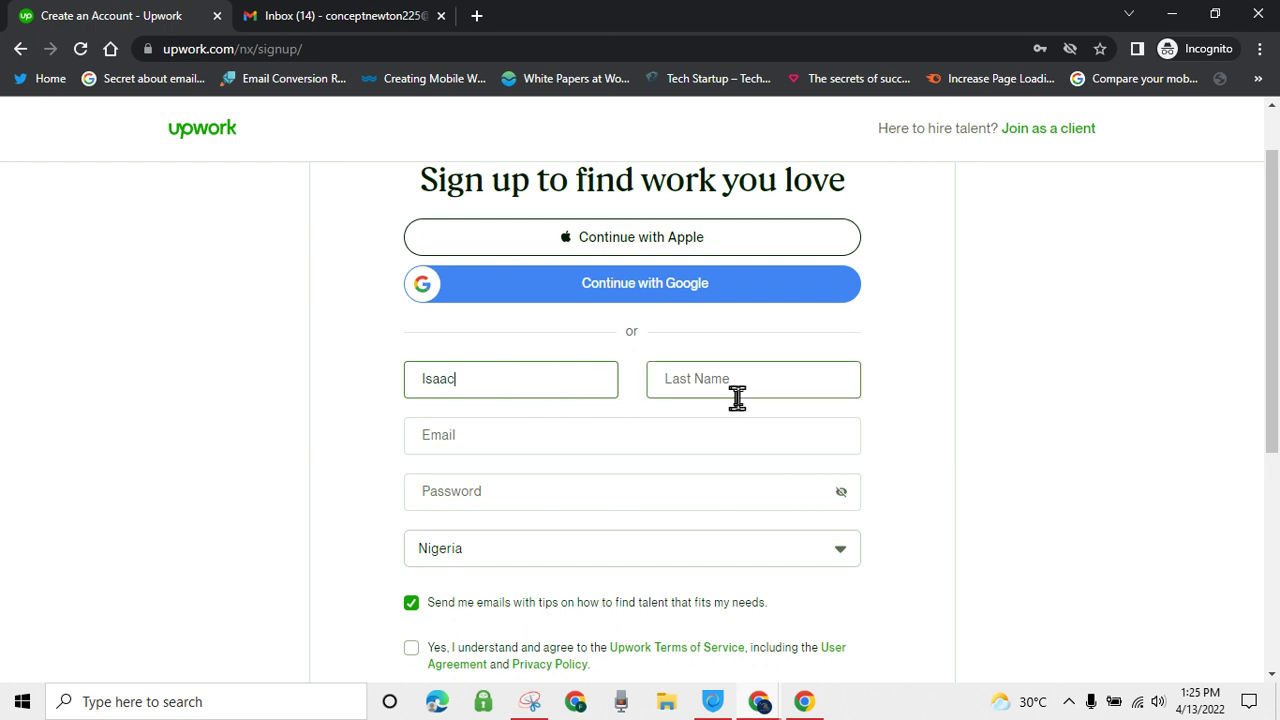
{"action": "left_click", "coordinate": [732, 393]}
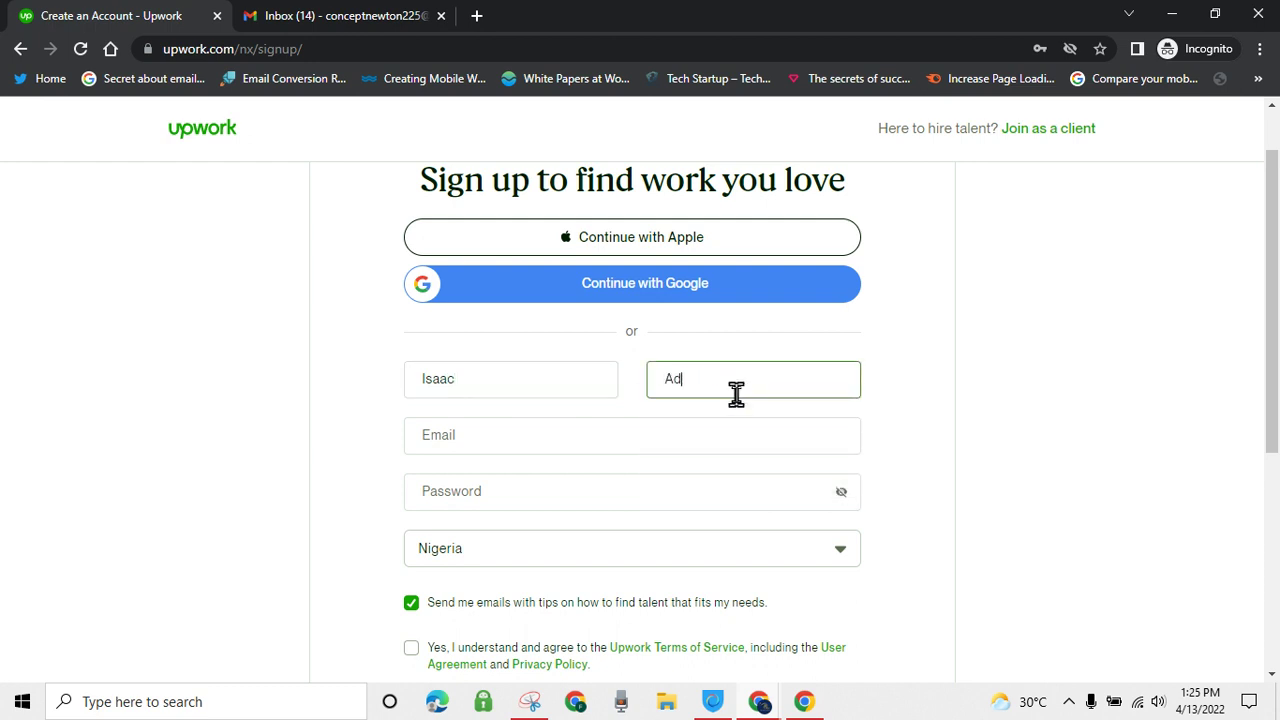
{"action": "left_click", "coordinate": [579, 445]}
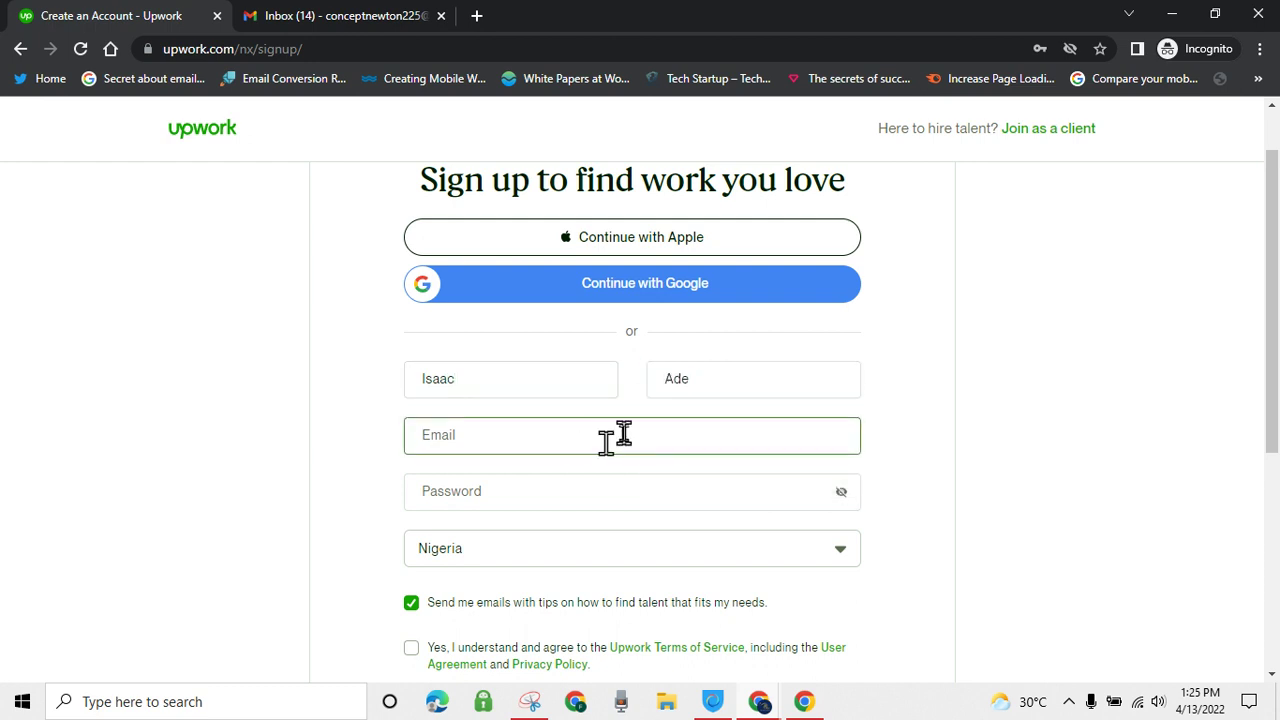
{"action": "double_click", "coordinate": [674, 381]}
Step: Fill in the freelancer's Gmail address and an account password
{"action": "left_click", "coordinate": [519, 440]}
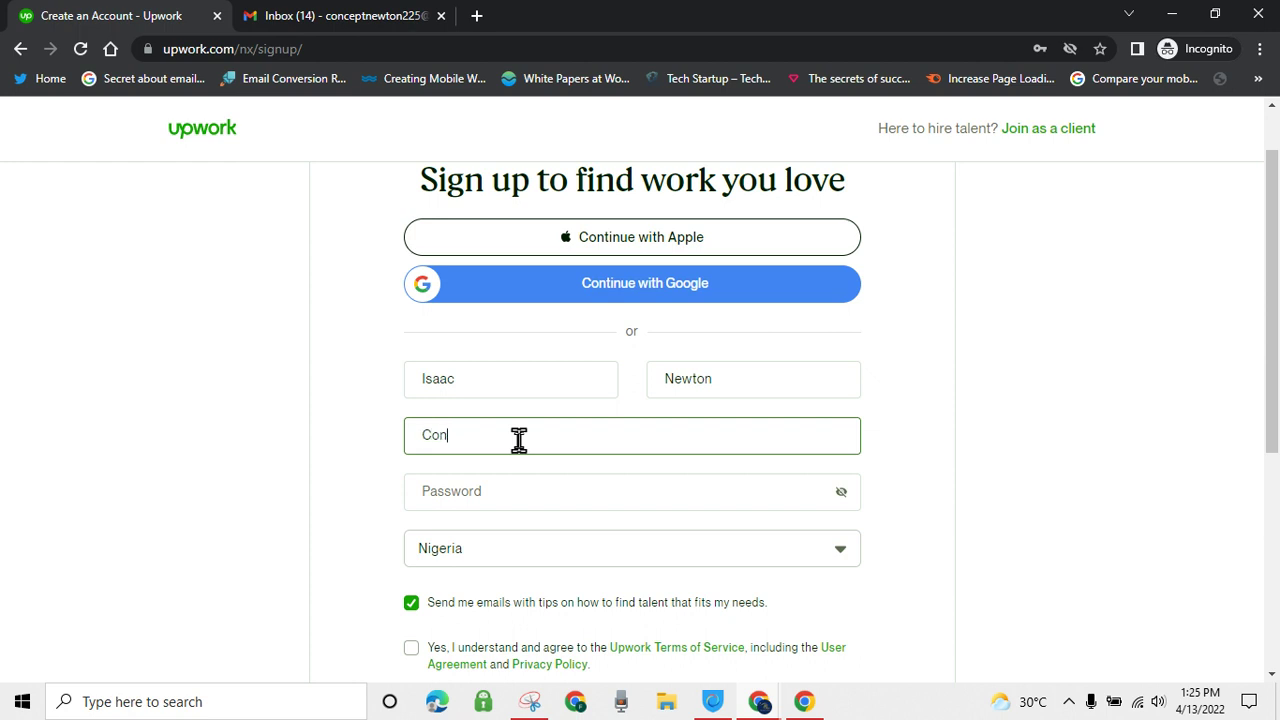
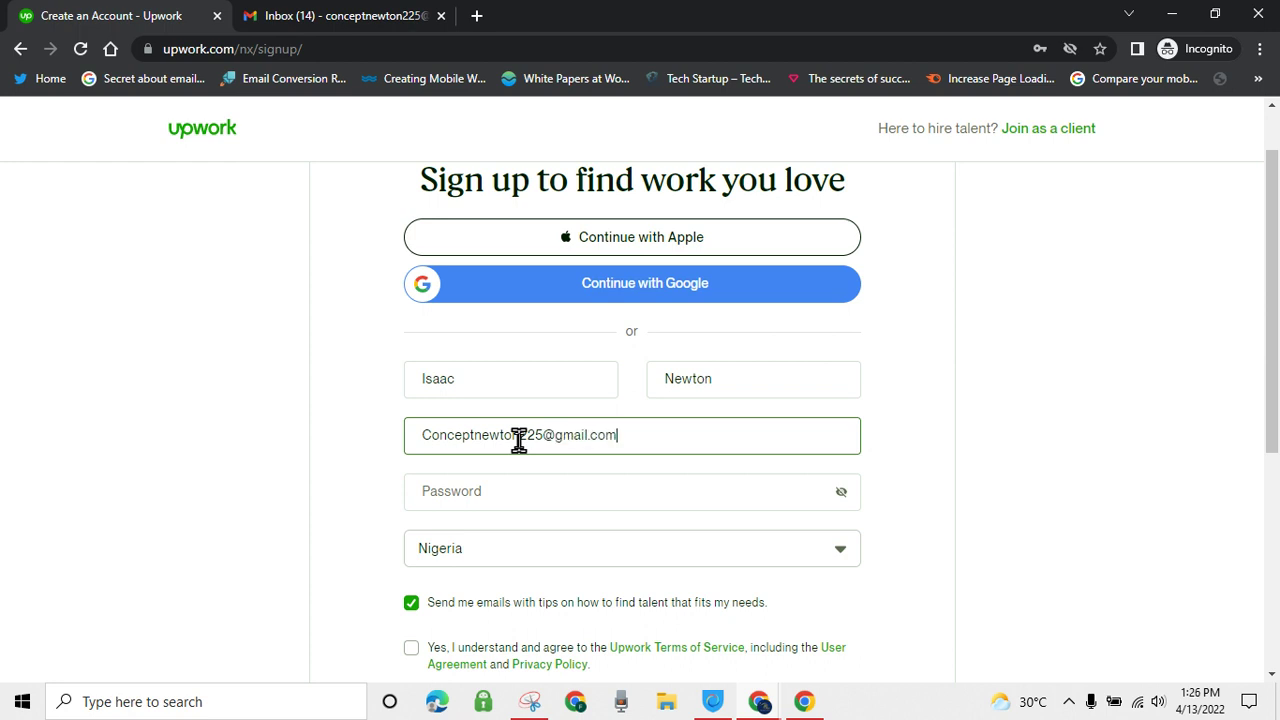
{"action": "left_click", "coordinate": [463, 485]}
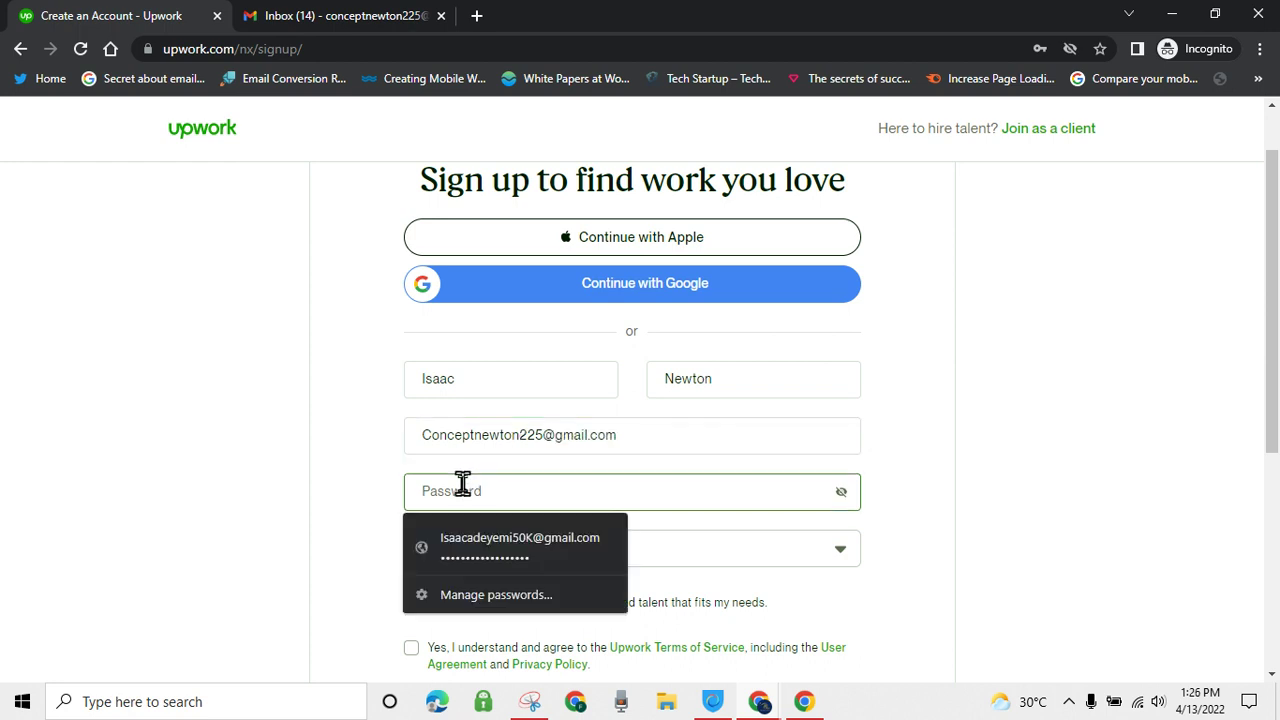
{"action": "type", "text": "C*******"}
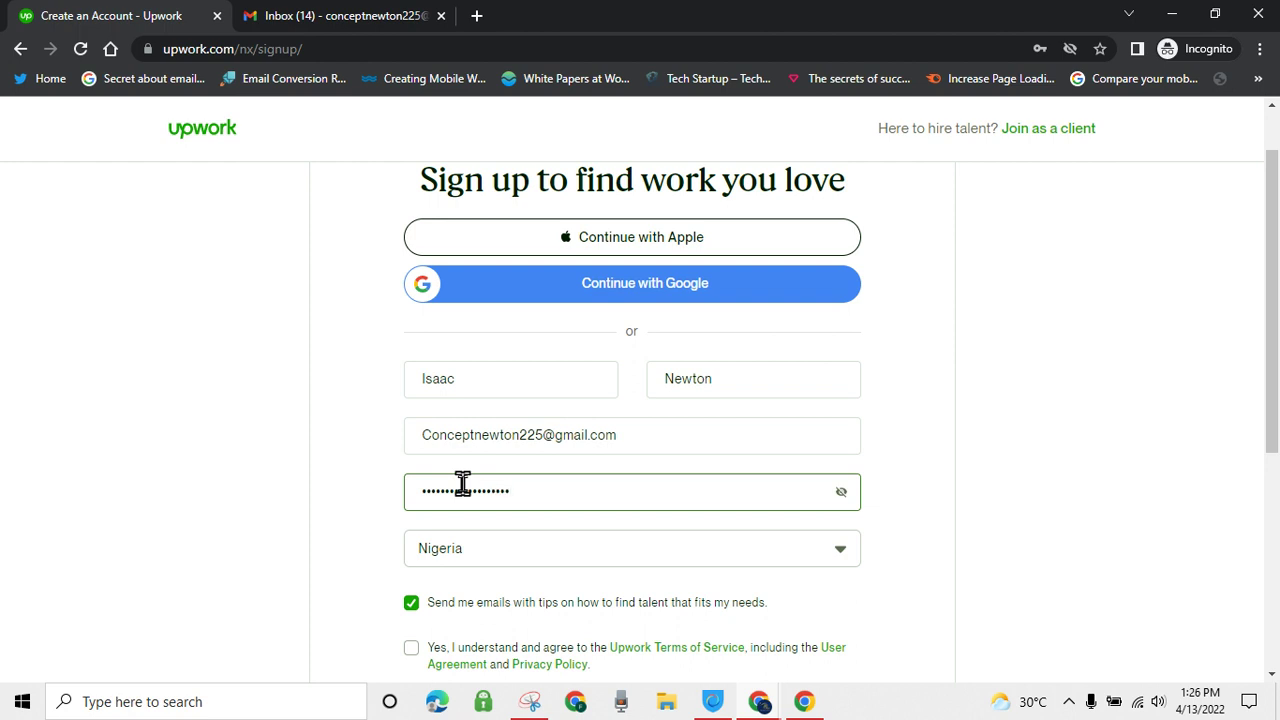
{"action": "left_click", "coordinate": [455, 552]}
Step: Keep Nigeria as the country and submit 'Create my account' until verification is requested
{"action": "scroll", "coordinate": [640, 470], "scroll_direction": "down", "scroll_amount": 1}
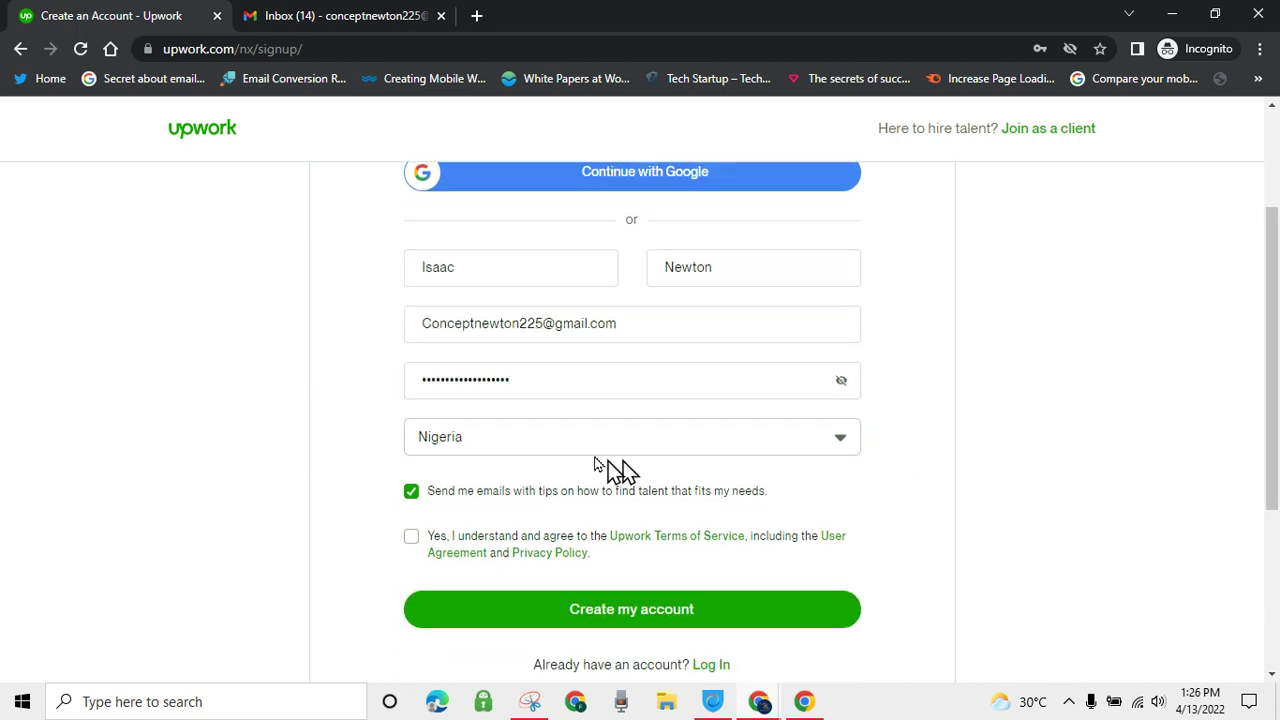
{"action": "left_click", "coordinate": [441, 453]}
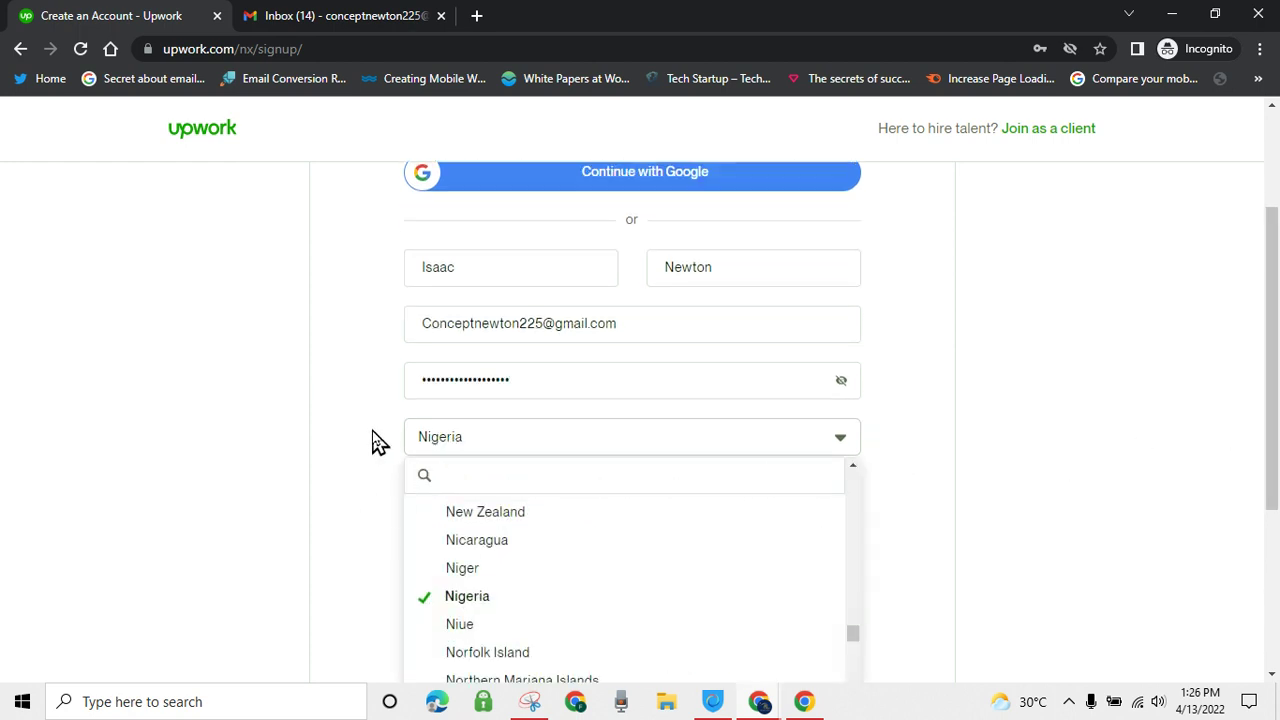
{"action": "left_click", "coordinate": [376, 433]}
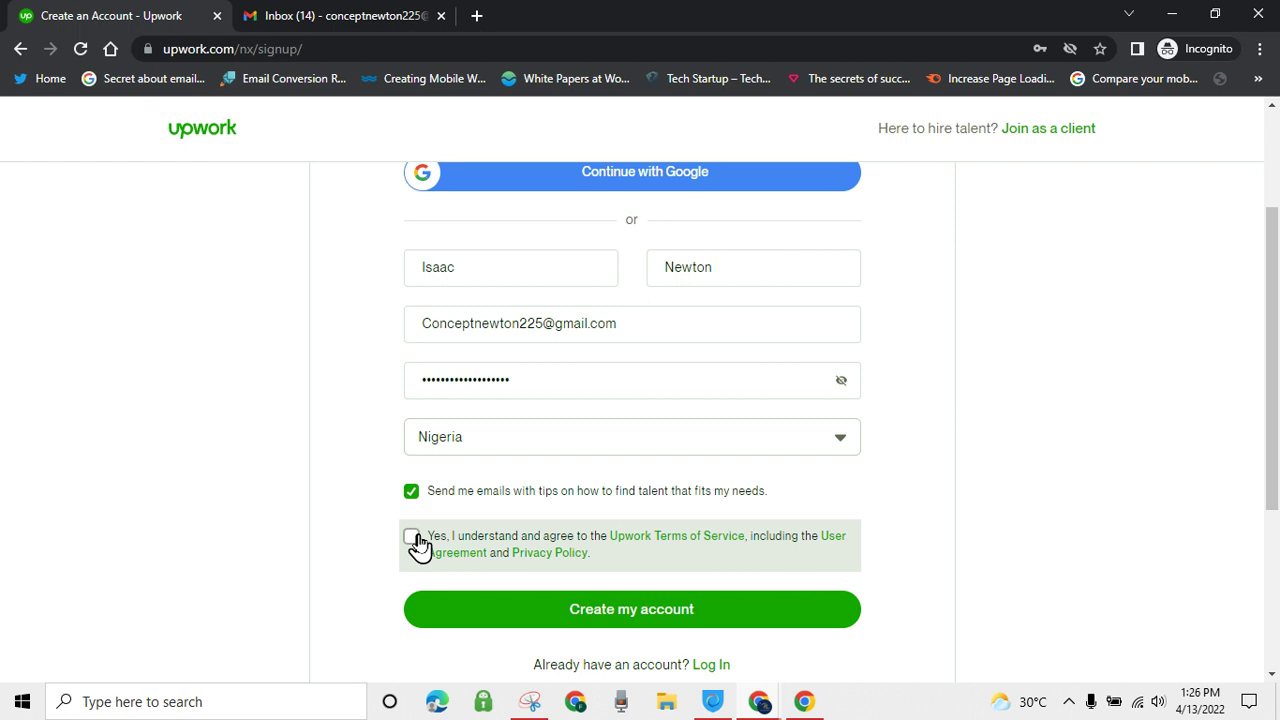
{"action": "left_click", "coordinate": [486, 612]}
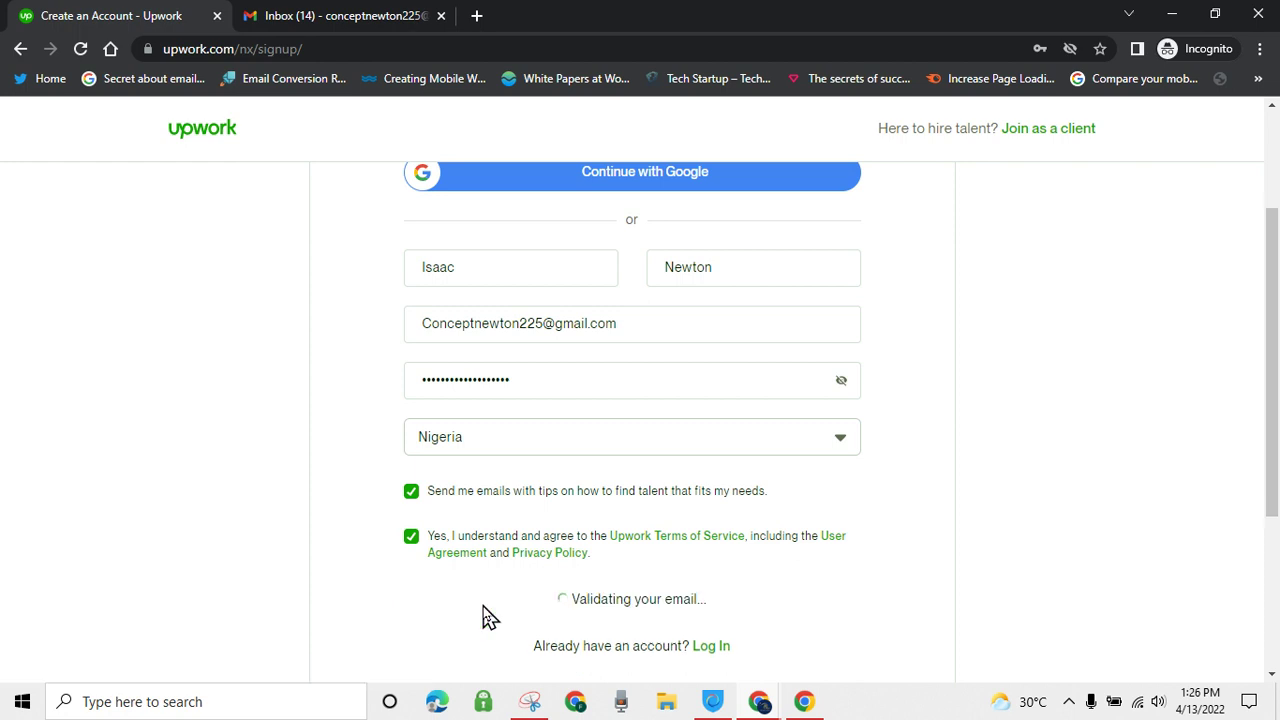
{"action": "left_click_drag", "start_coordinate": [1274, 408], "coordinate": [1266, 478]}
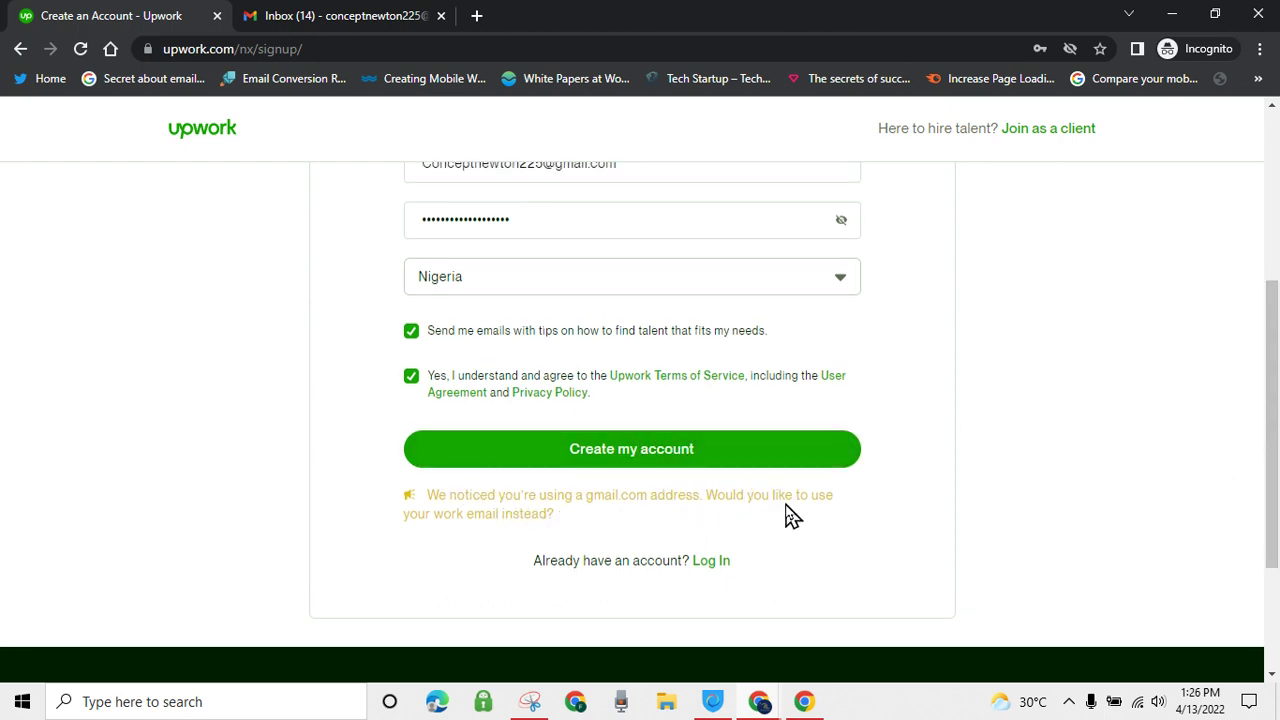
{"action": "left_click", "coordinate": [538, 457]}
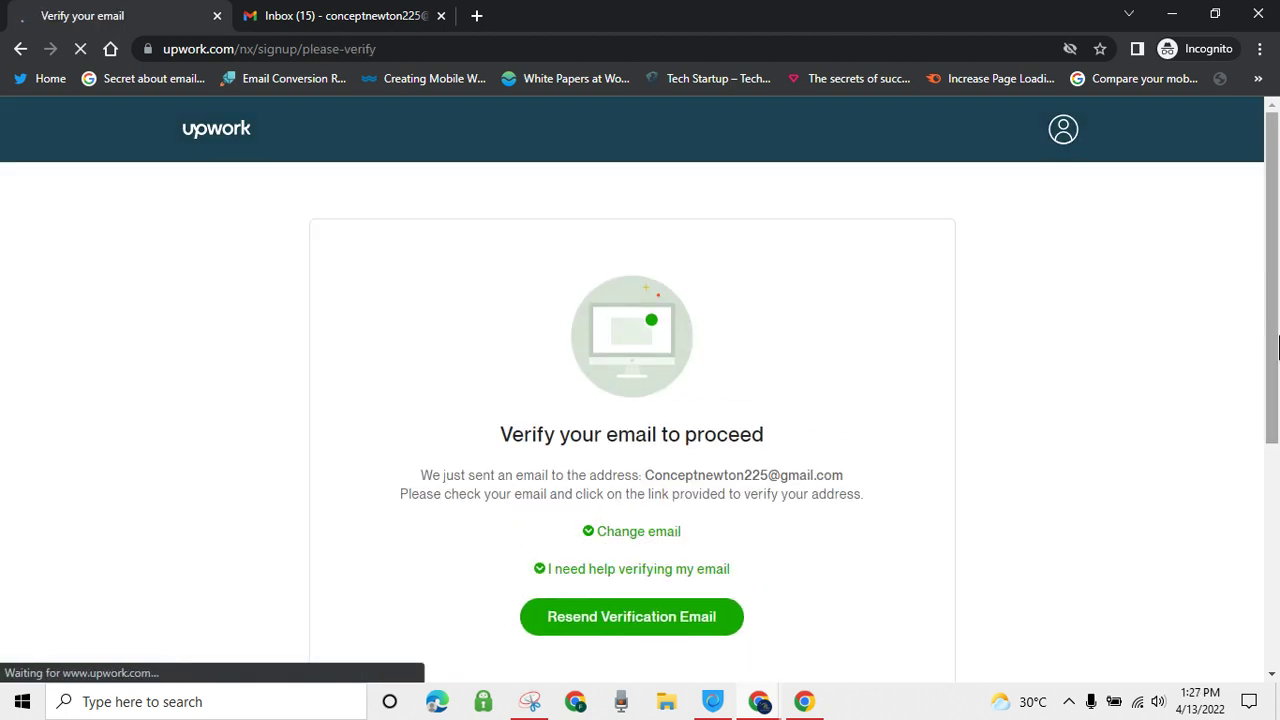
Step: In Gmail, open Upwork's 'Verify your email address' message and confirm via Verify Email
{"action": "left_click", "coordinate": [307, 14]}
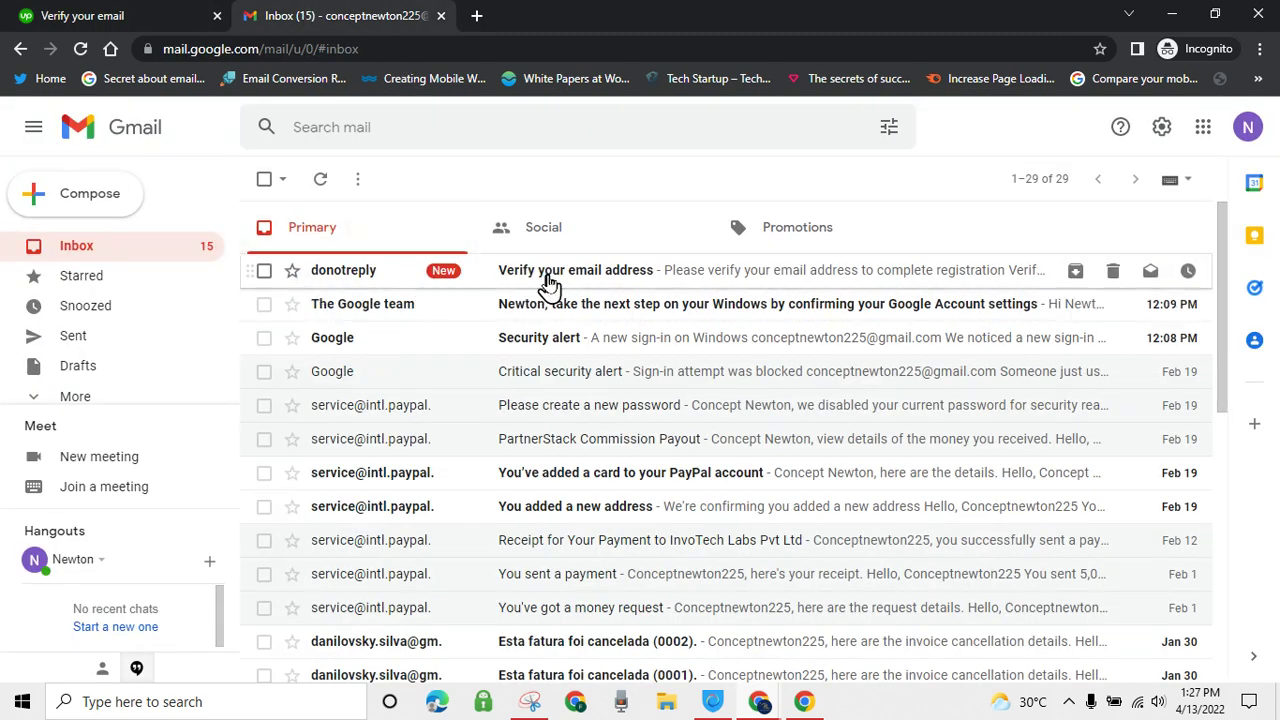
{"action": "left_click", "coordinate": [614, 288]}
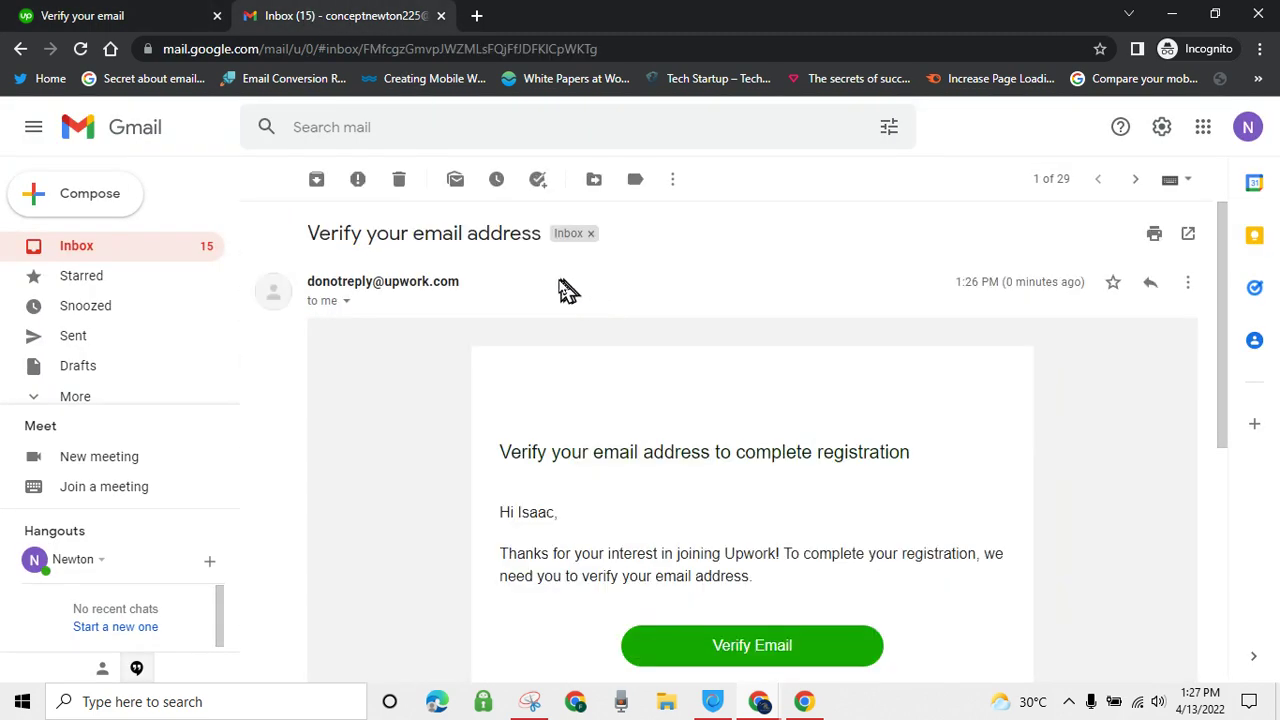
{"action": "left_click", "coordinate": [757, 646]}
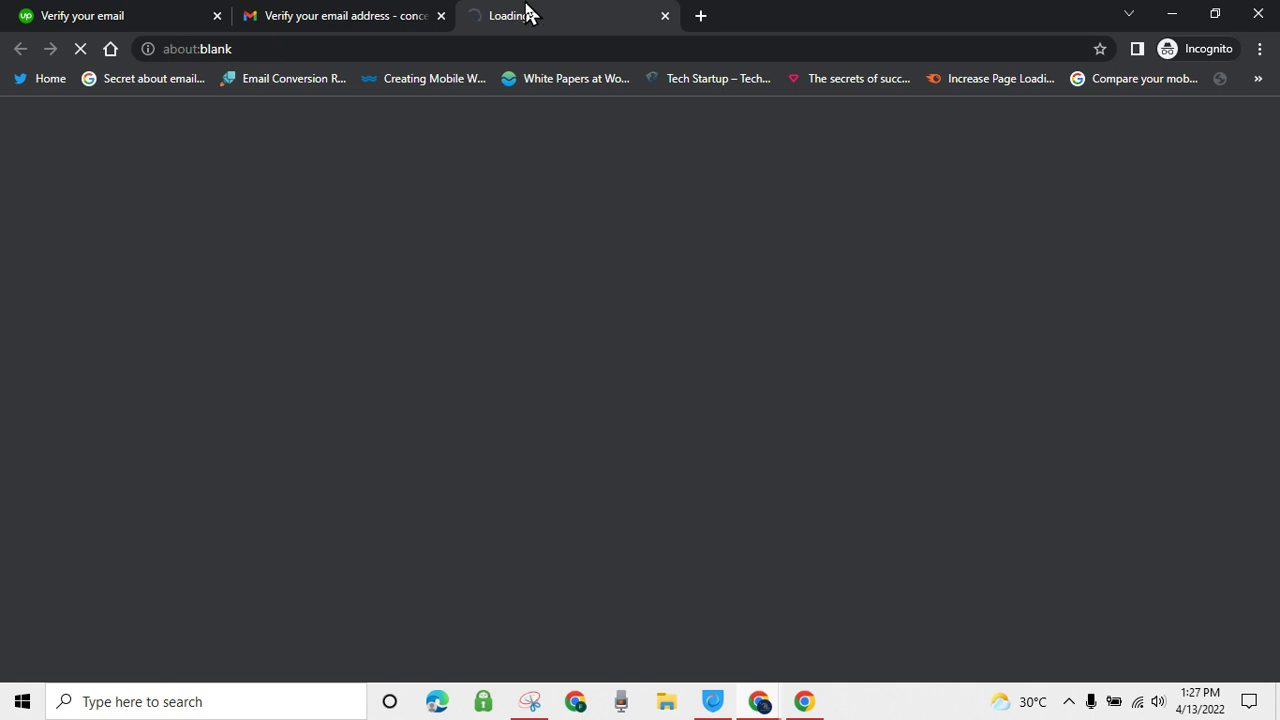
{"action": "left_click_drag", "start_coordinate": [528, 12], "coordinate": [380, 11]}
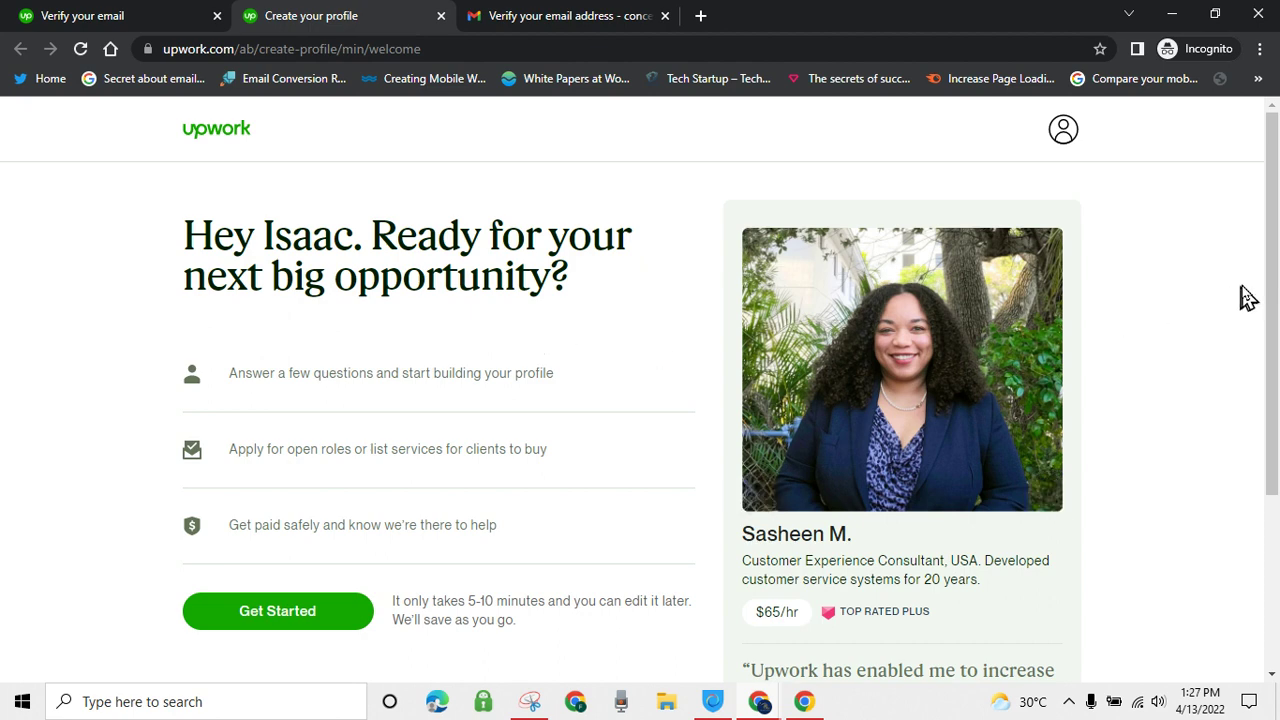
Step: Choose Get Started on the profile welcome page to begin the setup questions
{"action": "scroll", "coordinate": [1260, 290], "scroll_direction": "down", "scroll_amount": 2}
{"action": "scroll", "coordinate": [1278, 283], "scroll_direction": "up", "scroll_amount": 2}
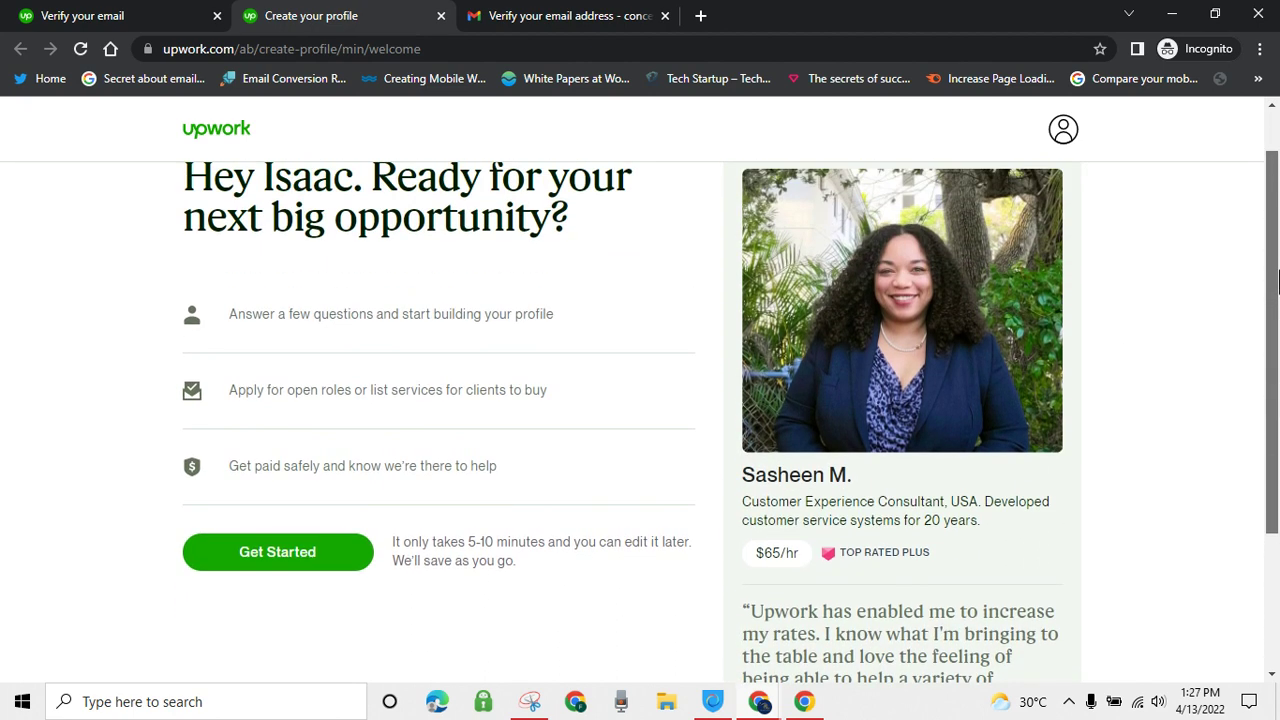
{"action": "left_click_drag", "start_coordinate": [1278, 283], "coordinate": [1278, 262]}
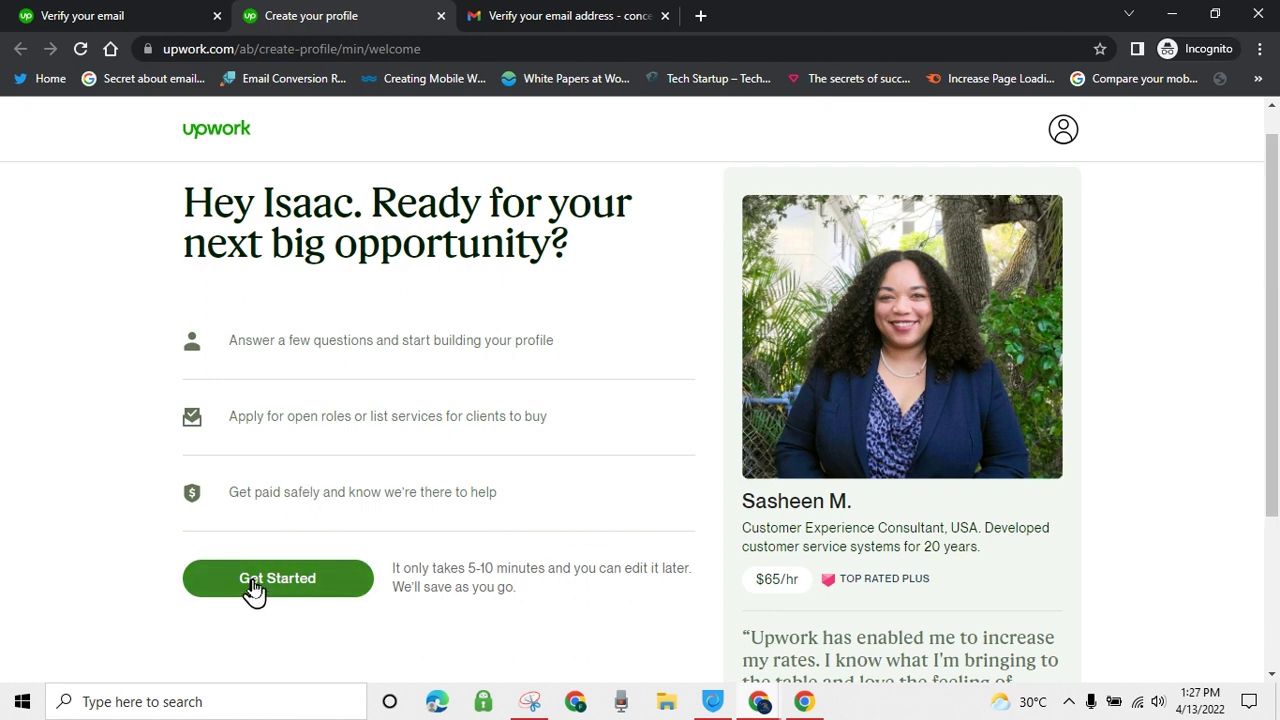
{"action": "left_click", "coordinate": [254, 590]}
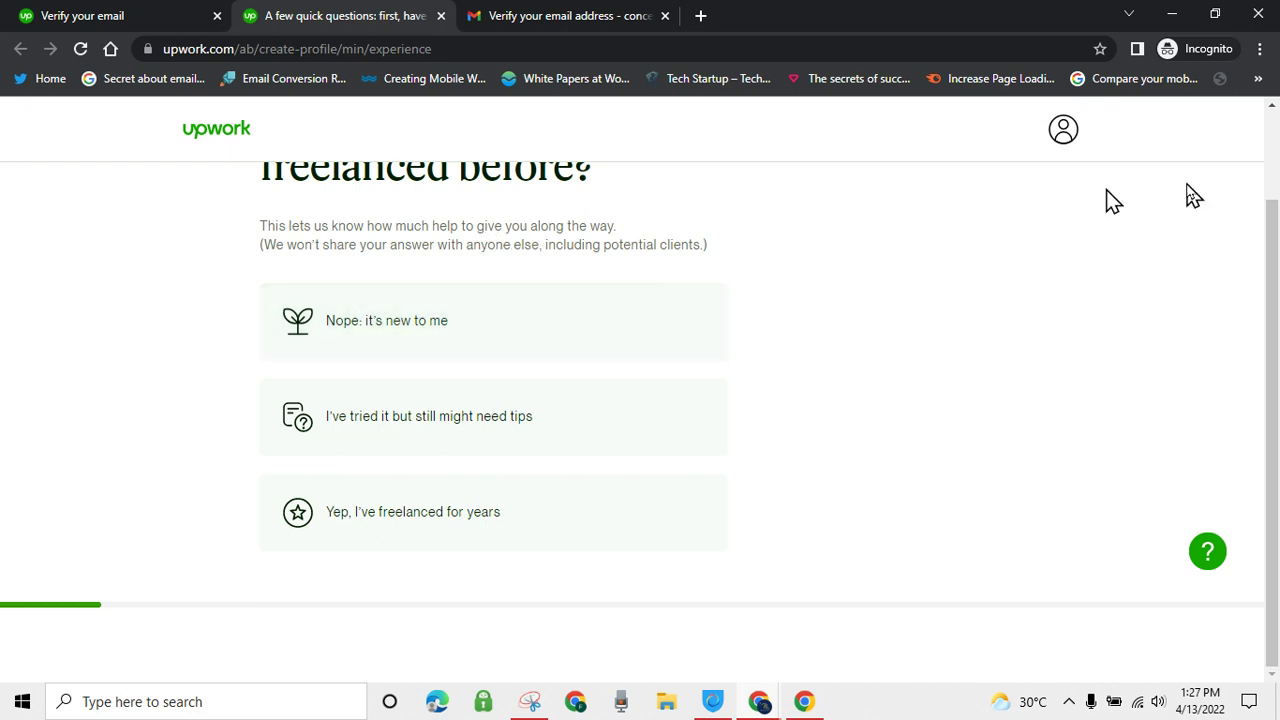
{"action": "left_click_drag", "start_coordinate": [1275, 310], "coordinate": [1278, 250]}
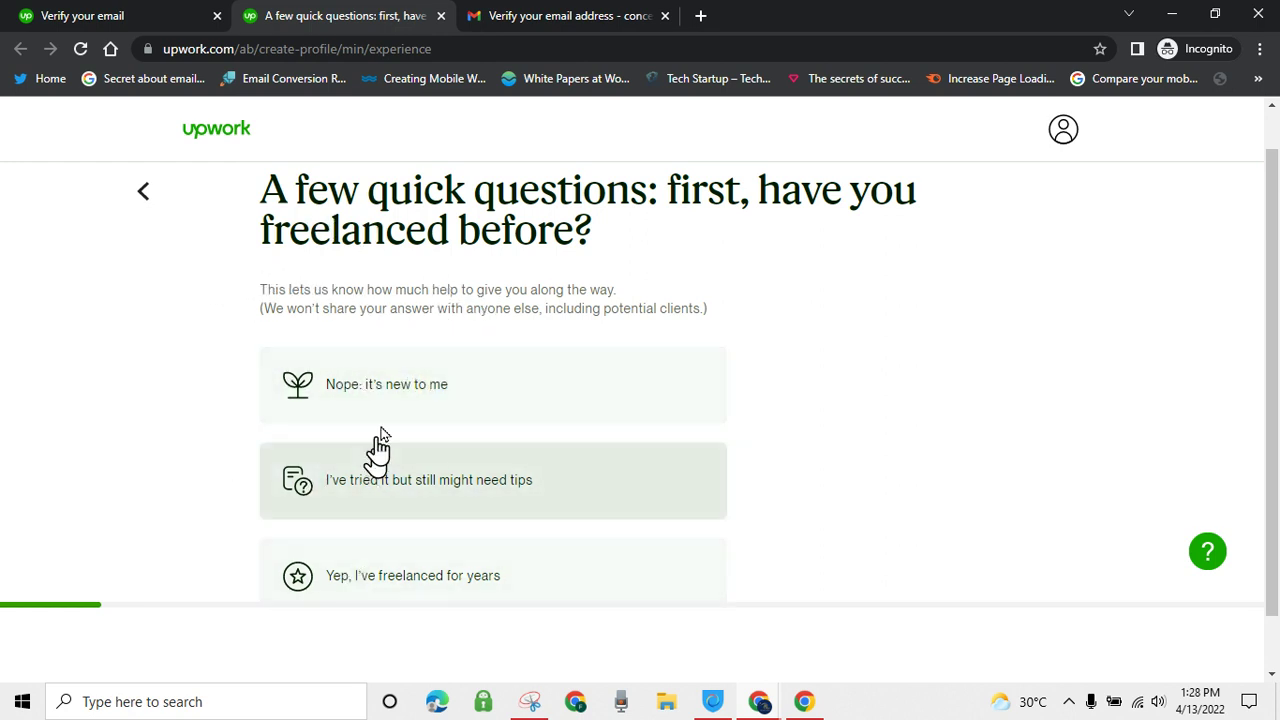
{"action": "scroll", "coordinate": [1276, 388], "scroll_direction": "down", "scroll_amount": 1}
Step: Answer 'Yep, I've freelanced for years' and pick 'To make money on the side' as goal
{"action": "left_click", "coordinate": [371, 534]}
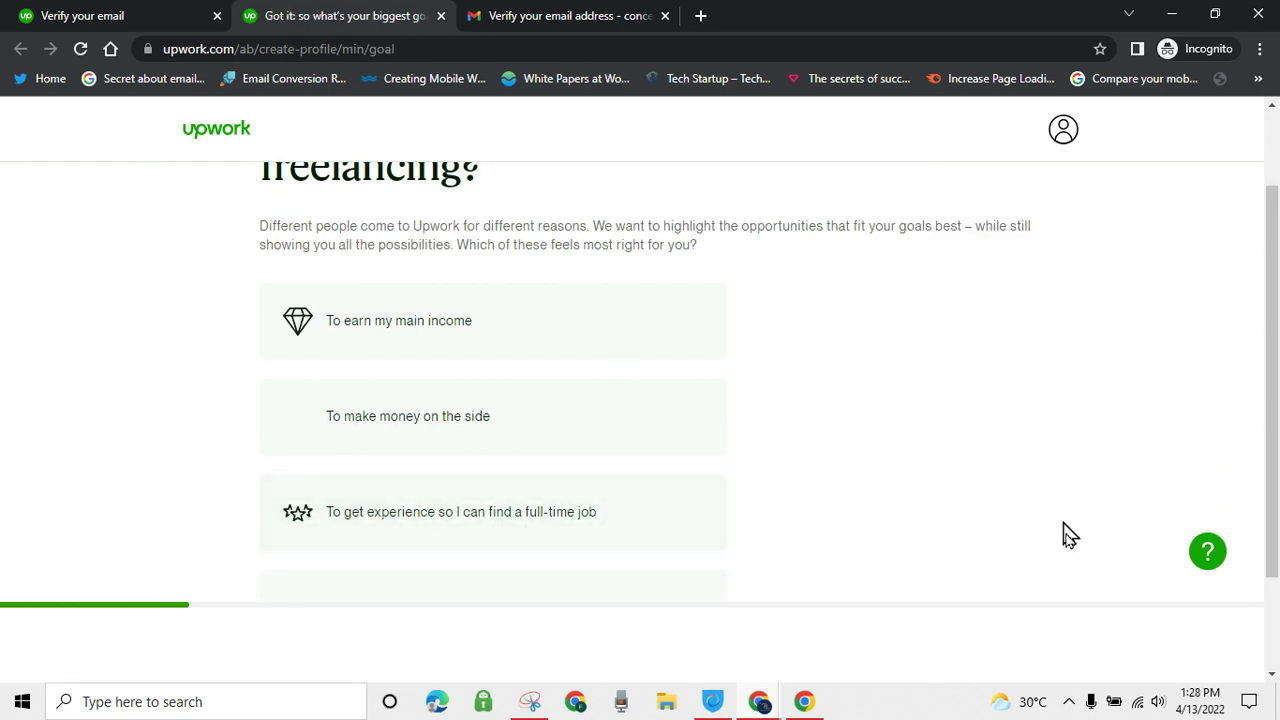
{"action": "scroll", "coordinate": [1277, 396], "scroll_direction": "up", "scroll_amount": 2}
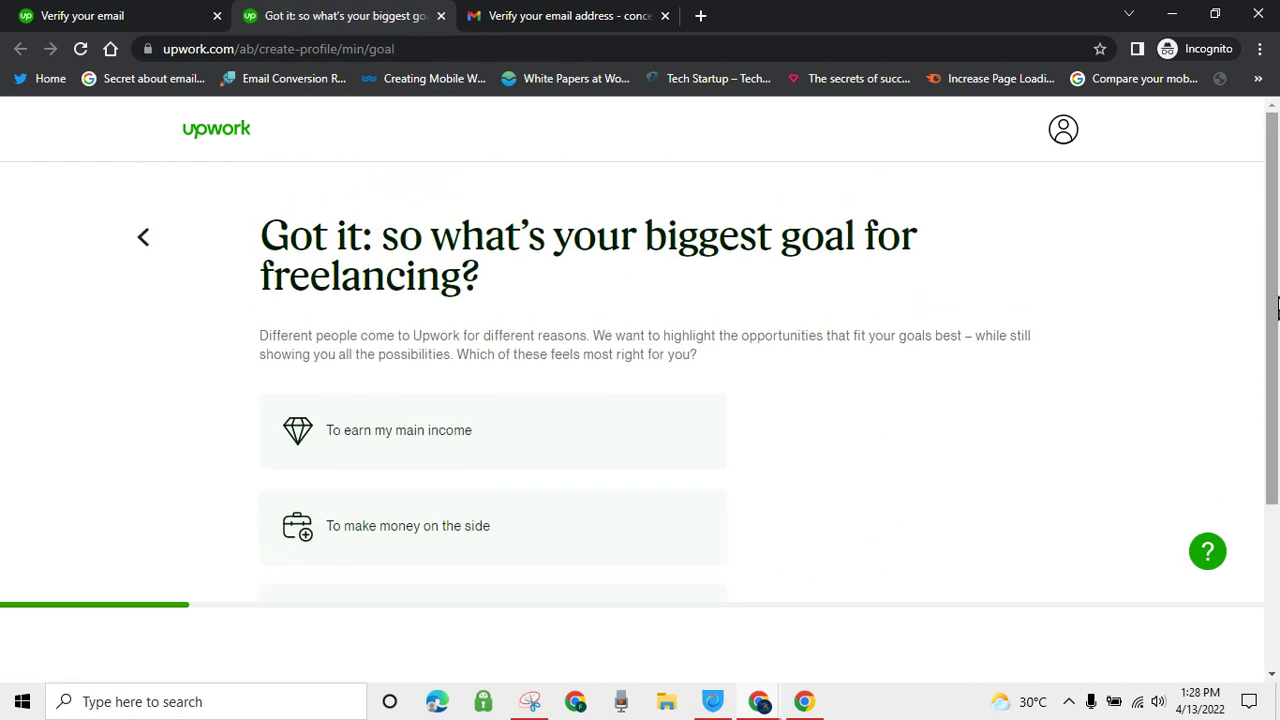
{"action": "scroll", "coordinate": [1211, 243], "scroll_direction": "down", "scroll_amount": 1}
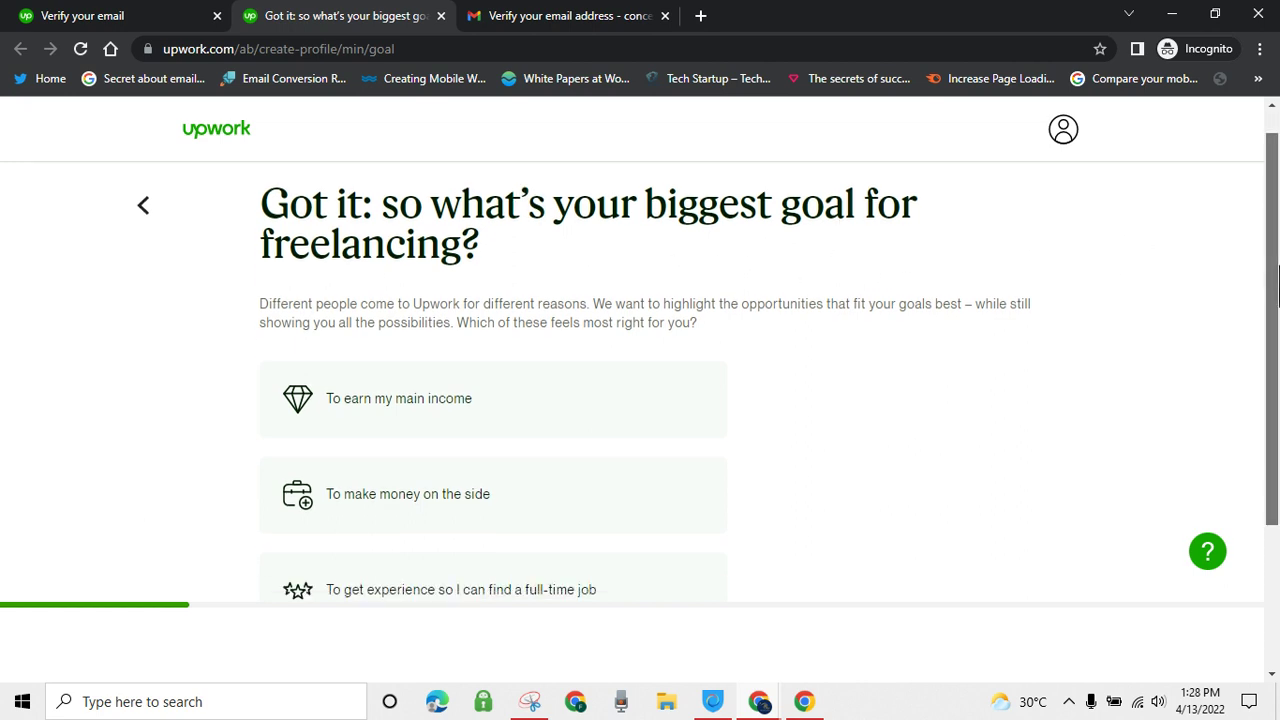
{"action": "left_click", "coordinate": [458, 426]}
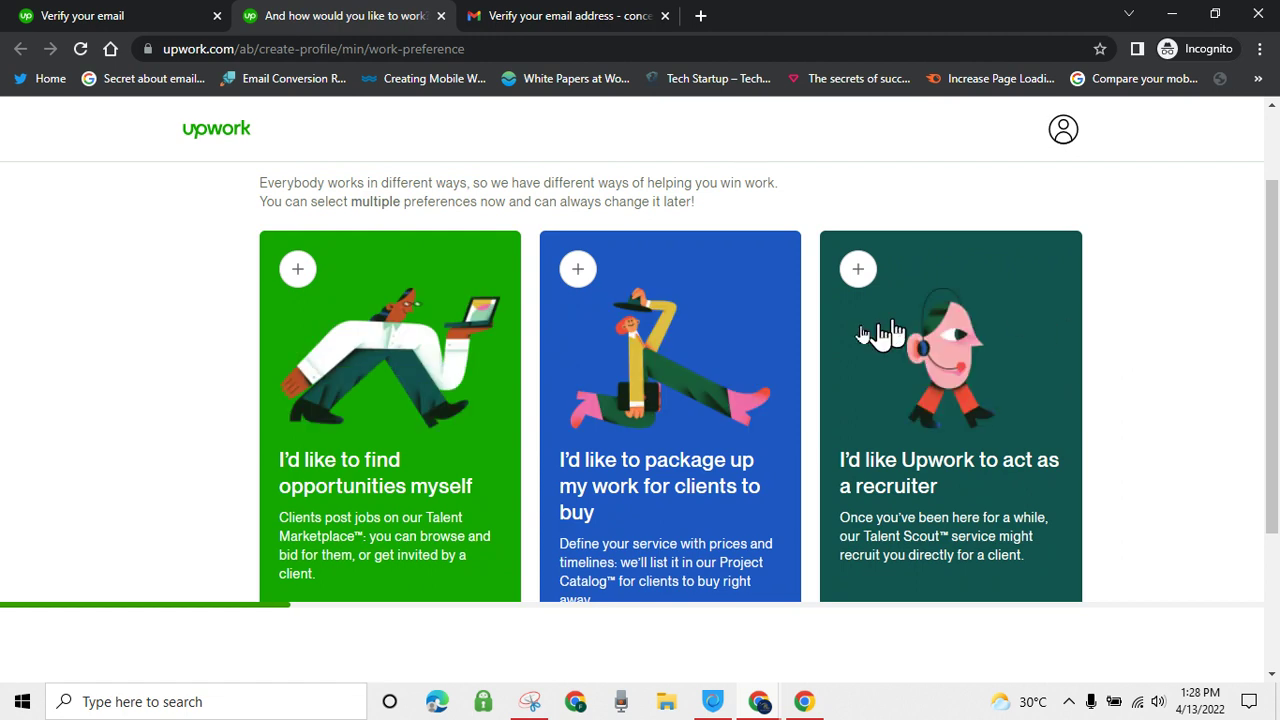
Step: Select all three work preferences: finding work, packaging services, and Upwork as recruiter
{"action": "mouse_move", "coordinate": [1274, 297]}
{"action": "left_mouse_down"}
{"action": "mouse_move", "coordinate": [1277, 236]}
{"action": "mouse_move", "coordinate": [1277, 341]}
{"action": "mouse_move", "coordinate": [1277, 319]}
{"action": "left_mouse_up"}
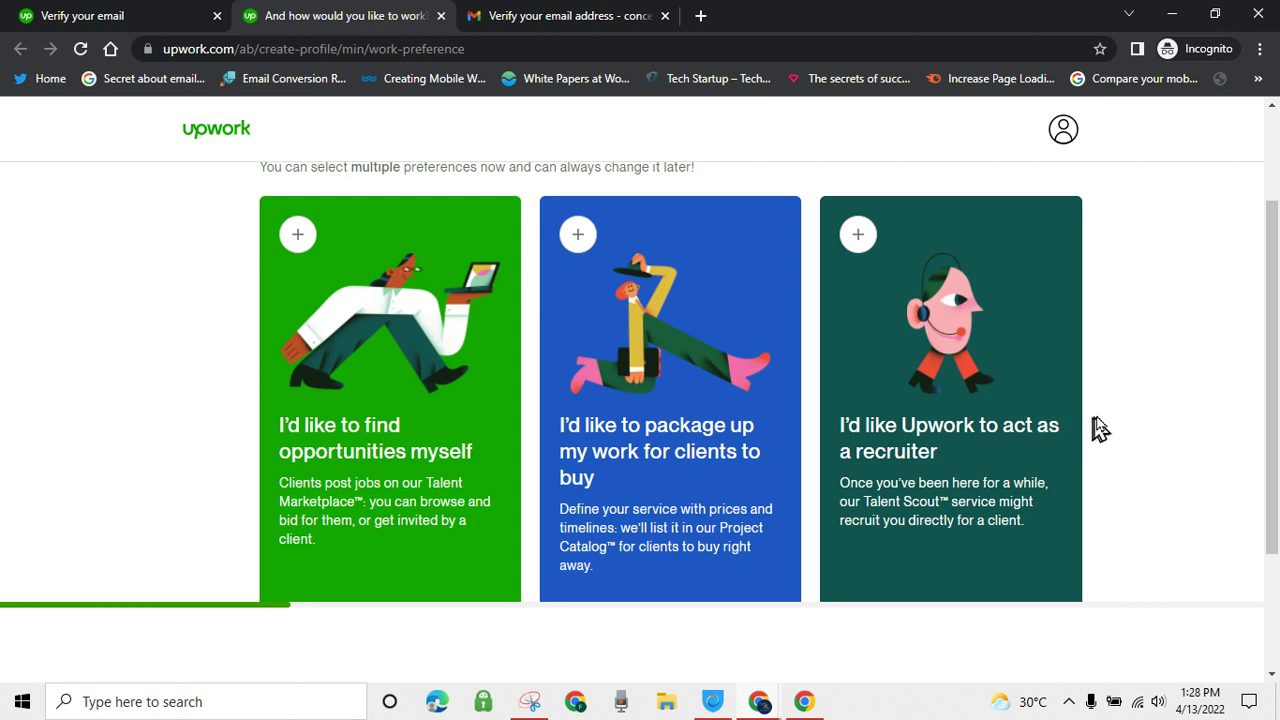
{"action": "left_click", "coordinate": [299, 235]}
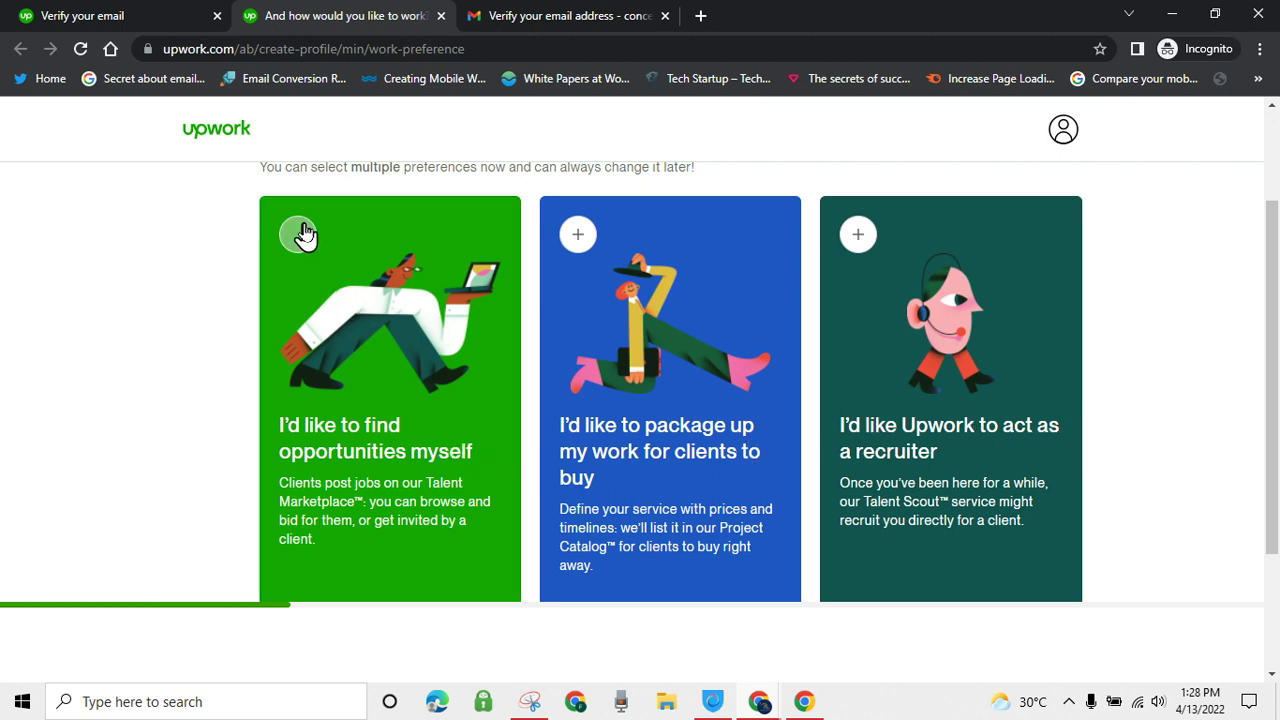
{"action": "left_click", "coordinate": [577, 237]}
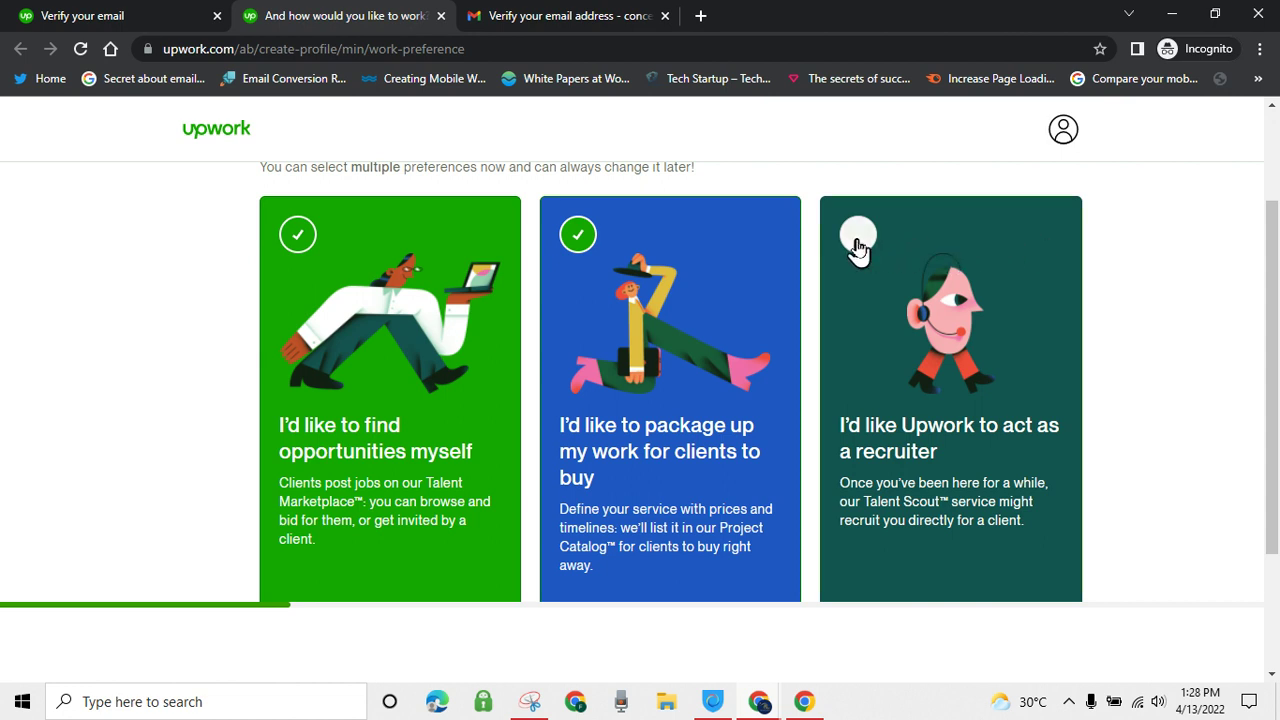
{"action": "left_click", "coordinate": [858, 242]}
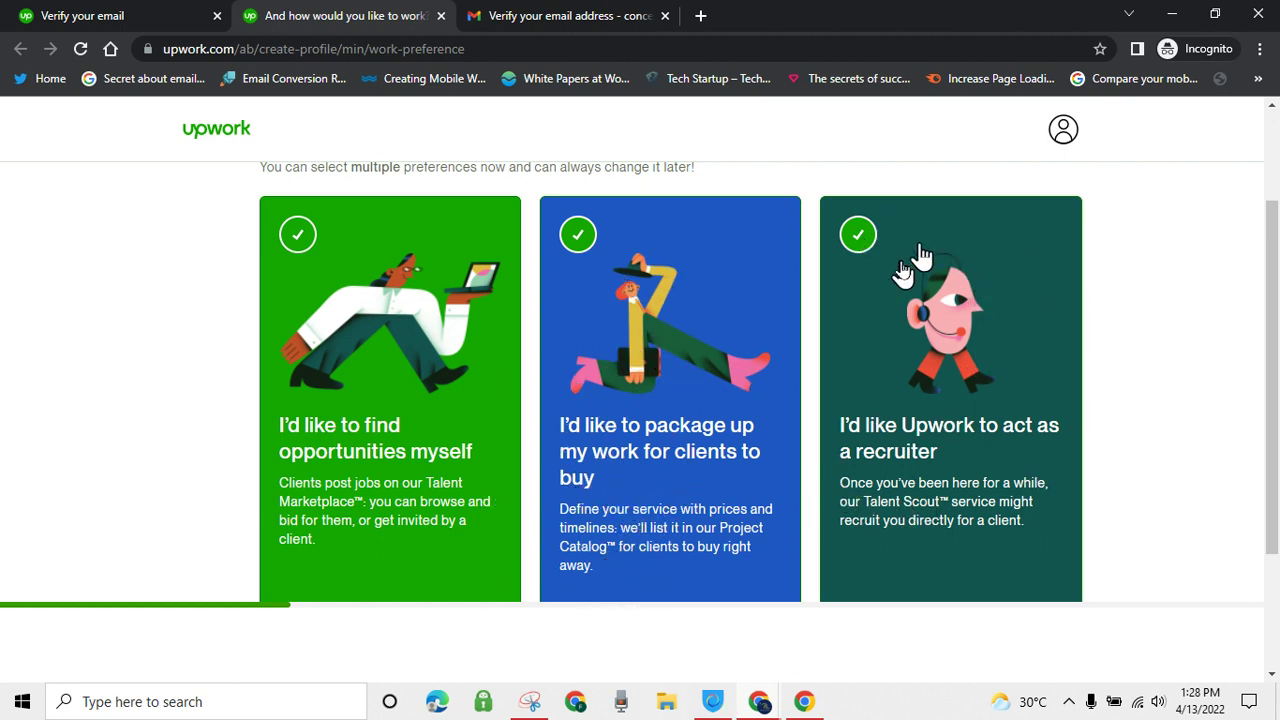
{"action": "left_click_drag", "start_coordinate": [1277, 254], "coordinate": [1277, 420]}
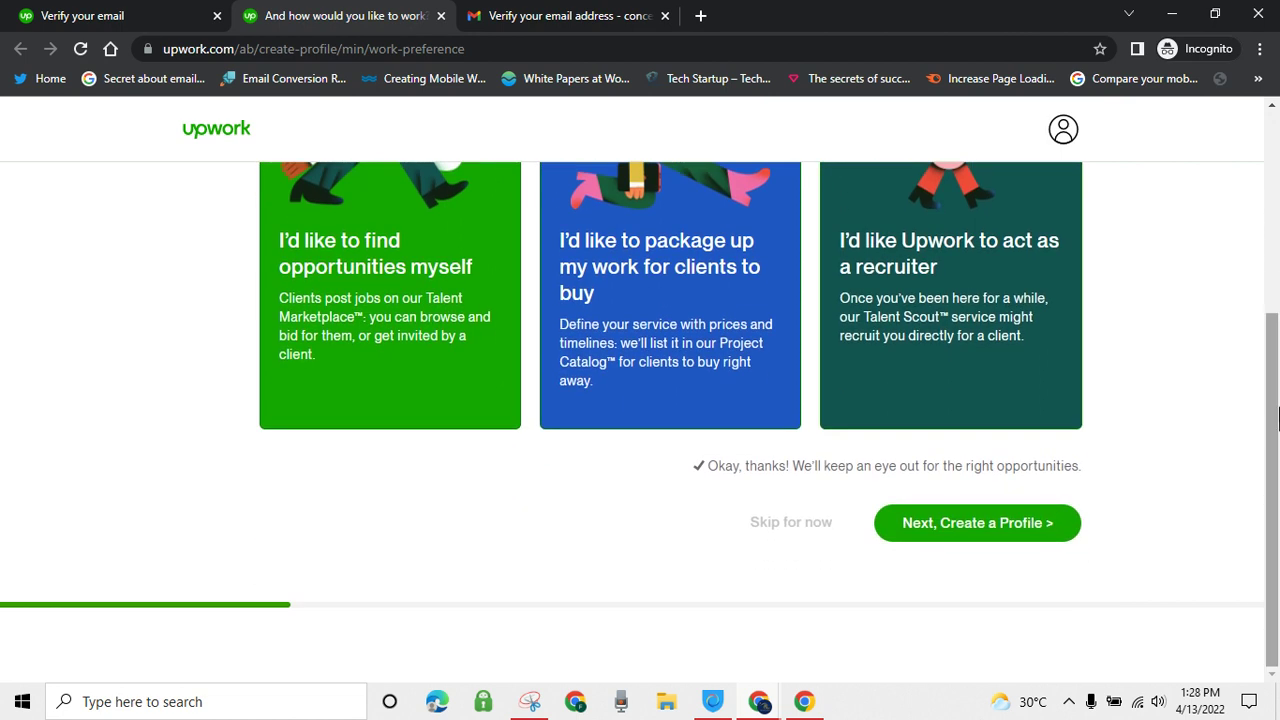
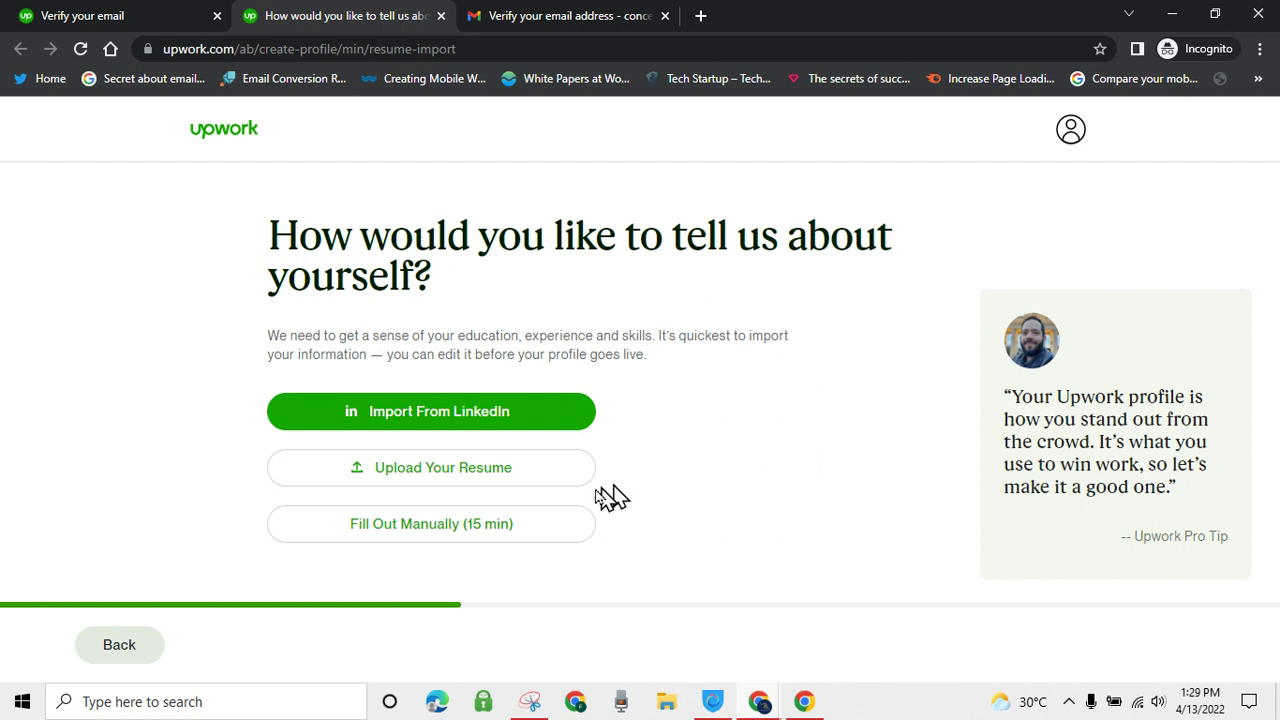
Step: Choose to fill out the profile manually and save 'Email Marketing' as the professional title
{"action": "left_click", "coordinate": [469, 528]}
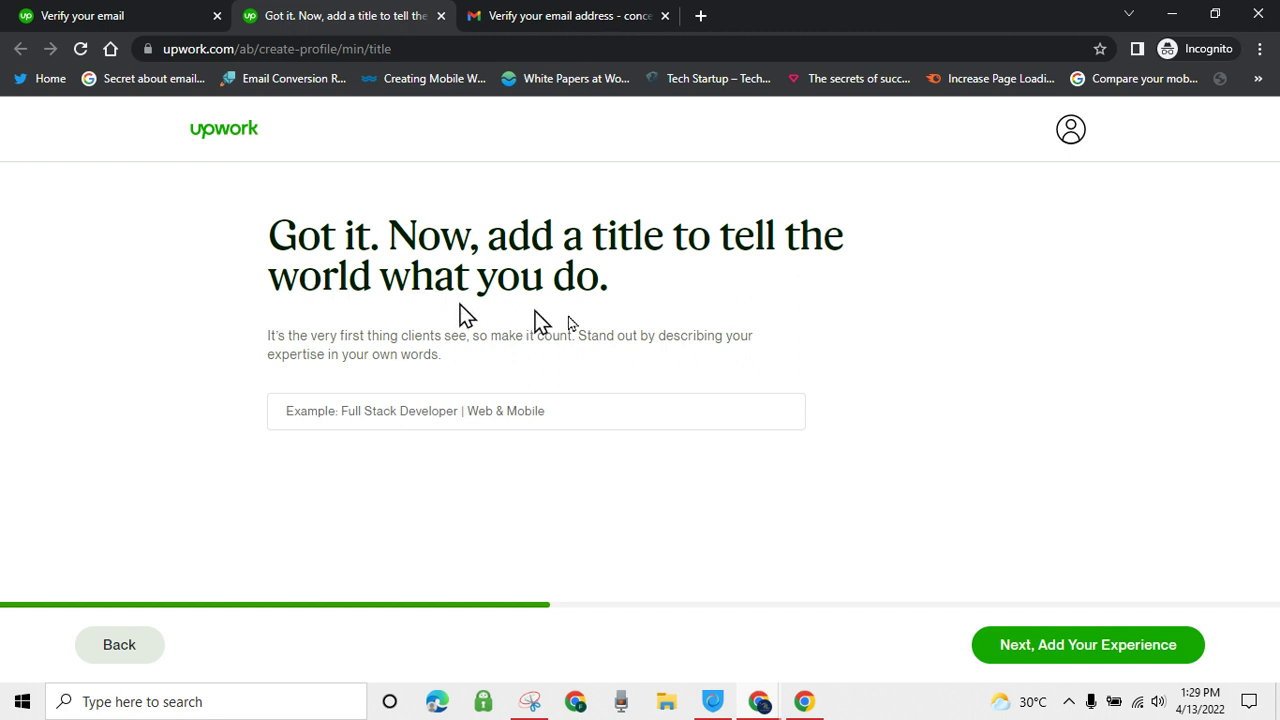
{"action": "left_click", "coordinate": [352, 411]}
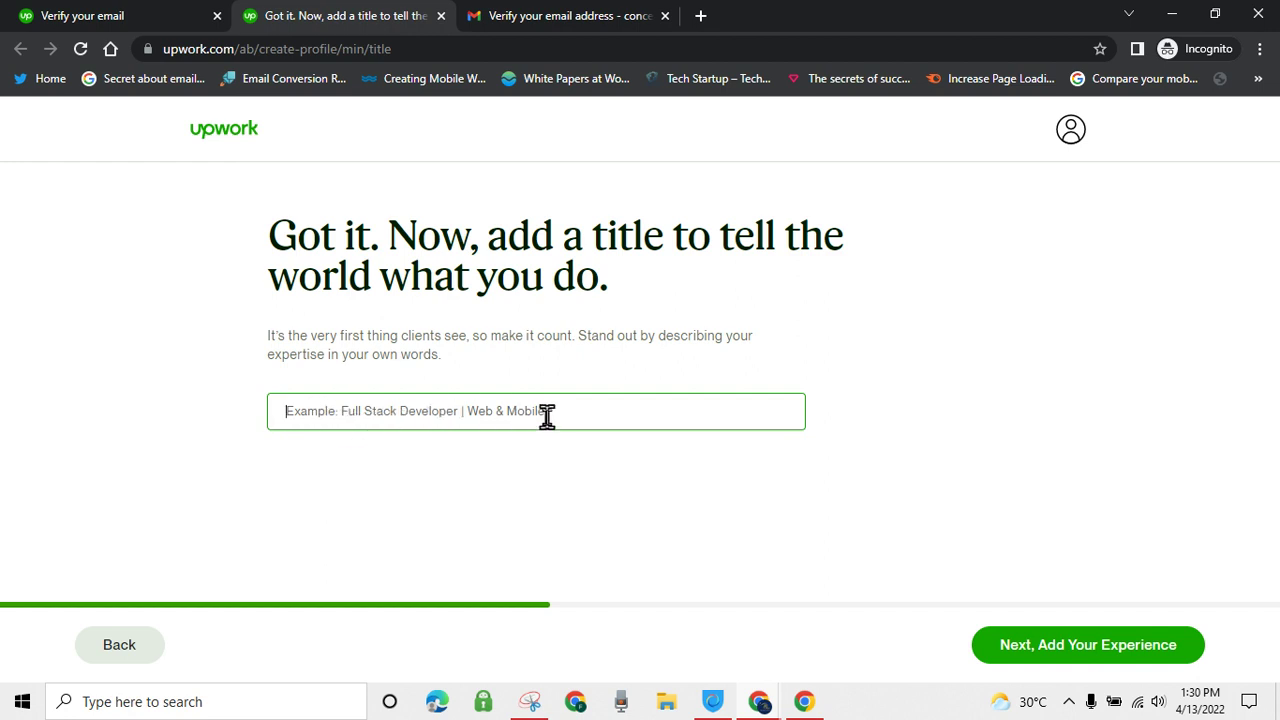
{"action": "type", "text": "Email Mark"}
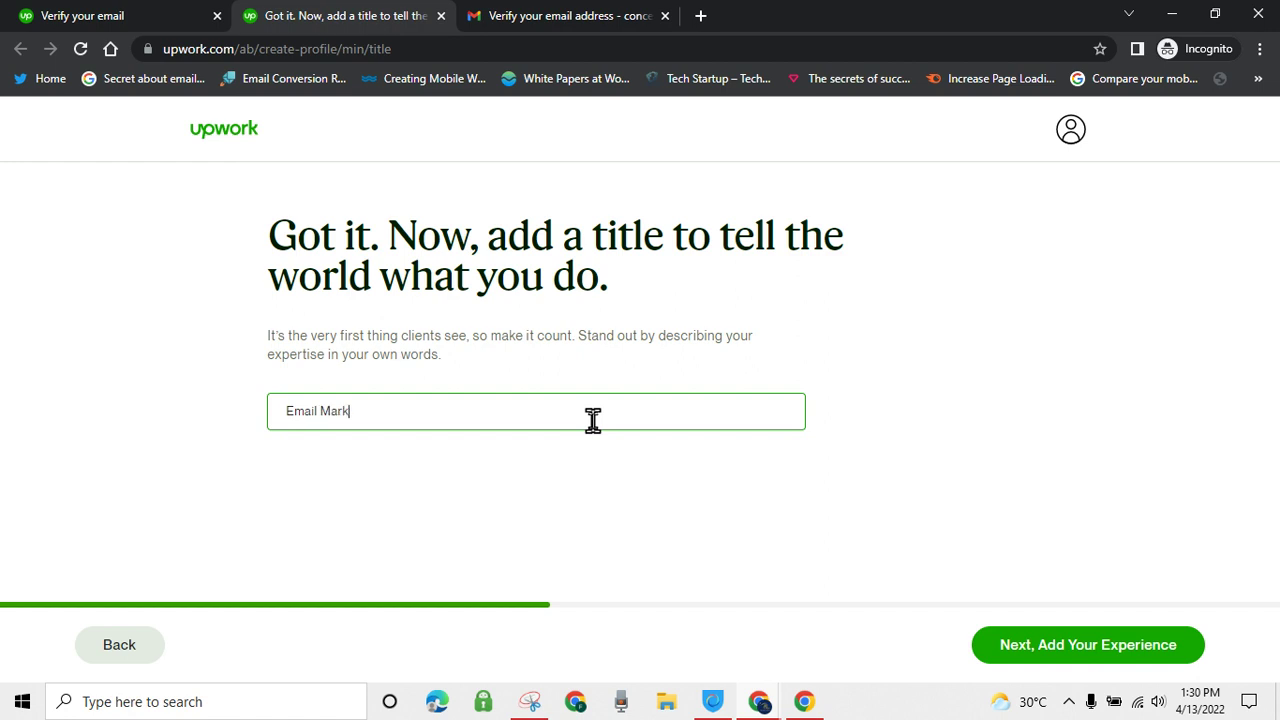
{"action": "type", "text": "eting"}
{"action": "left_click", "coordinate": [410, 516]}
{"action": "left_click", "coordinate": [437, 425]}
{"action": "left_click", "coordinate": [1051, 652]}
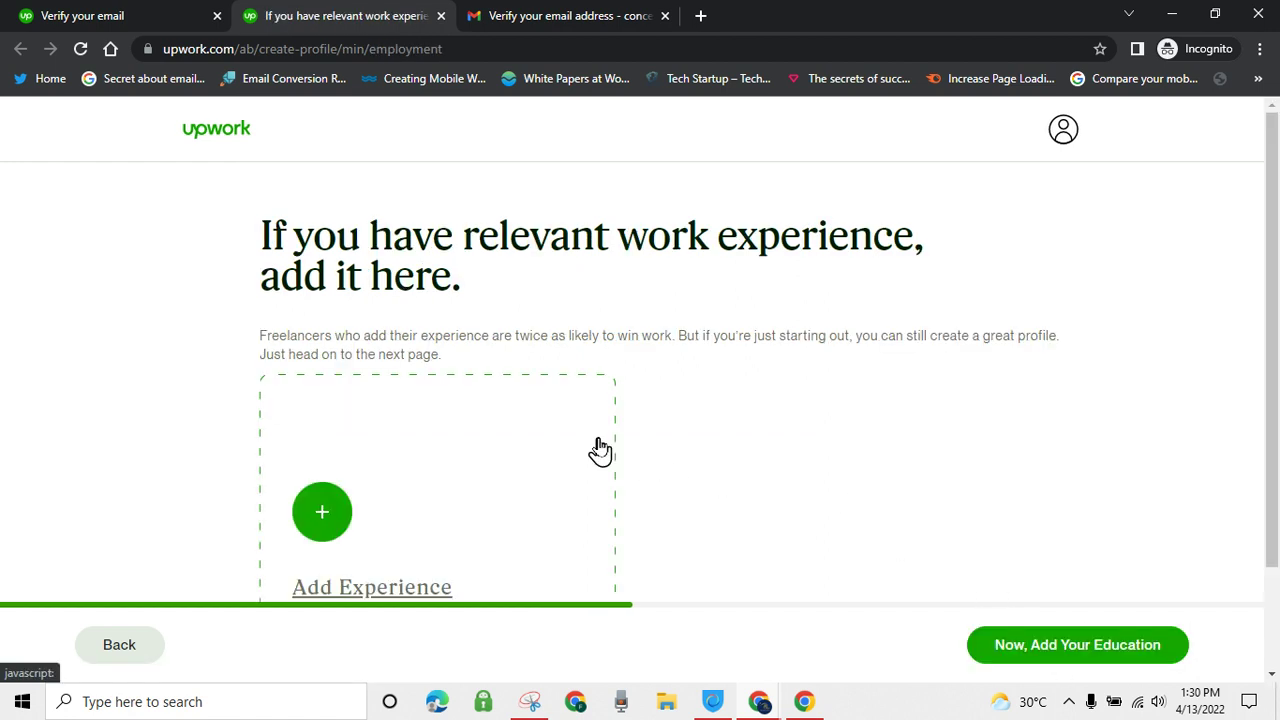
Step: Mark the work experience step as 'Nothing to add' and continue to education
{"action": "scroll", "coordinate": [1268, 520], "scroll_direction": "down", "scroll_amount": 2}
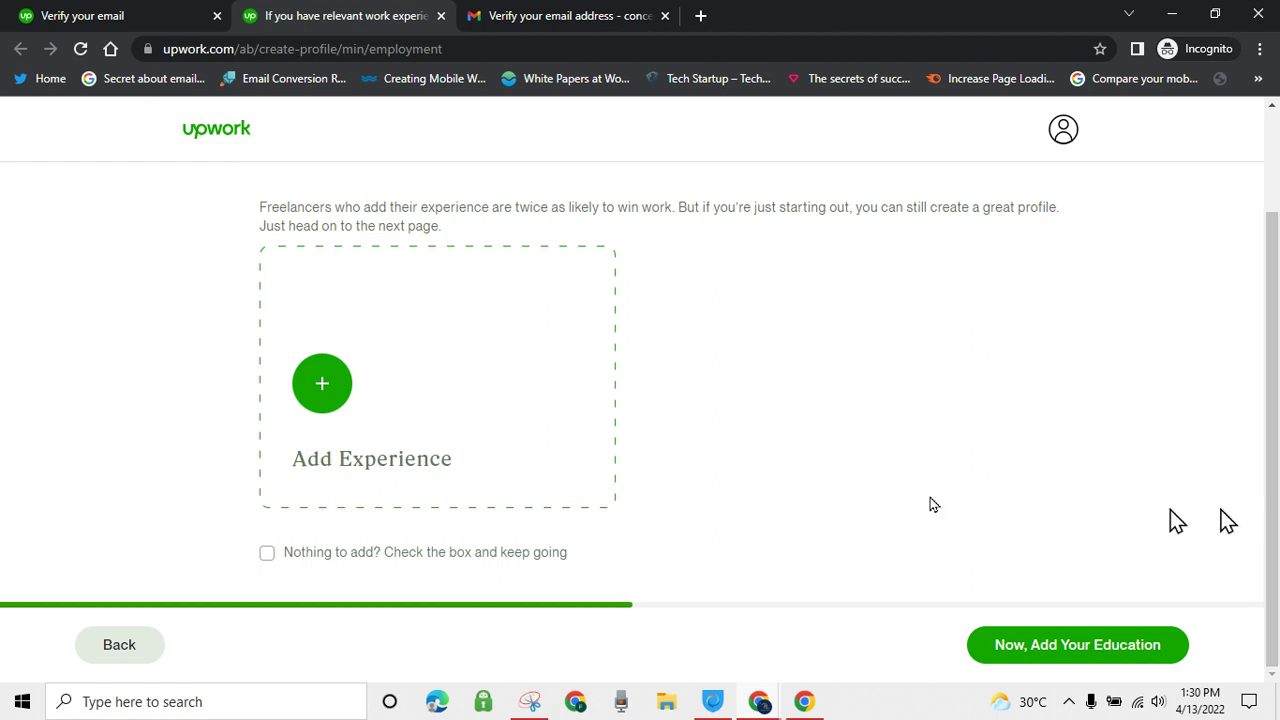
{"action": "left_click", "coordinate": [306, 568]}
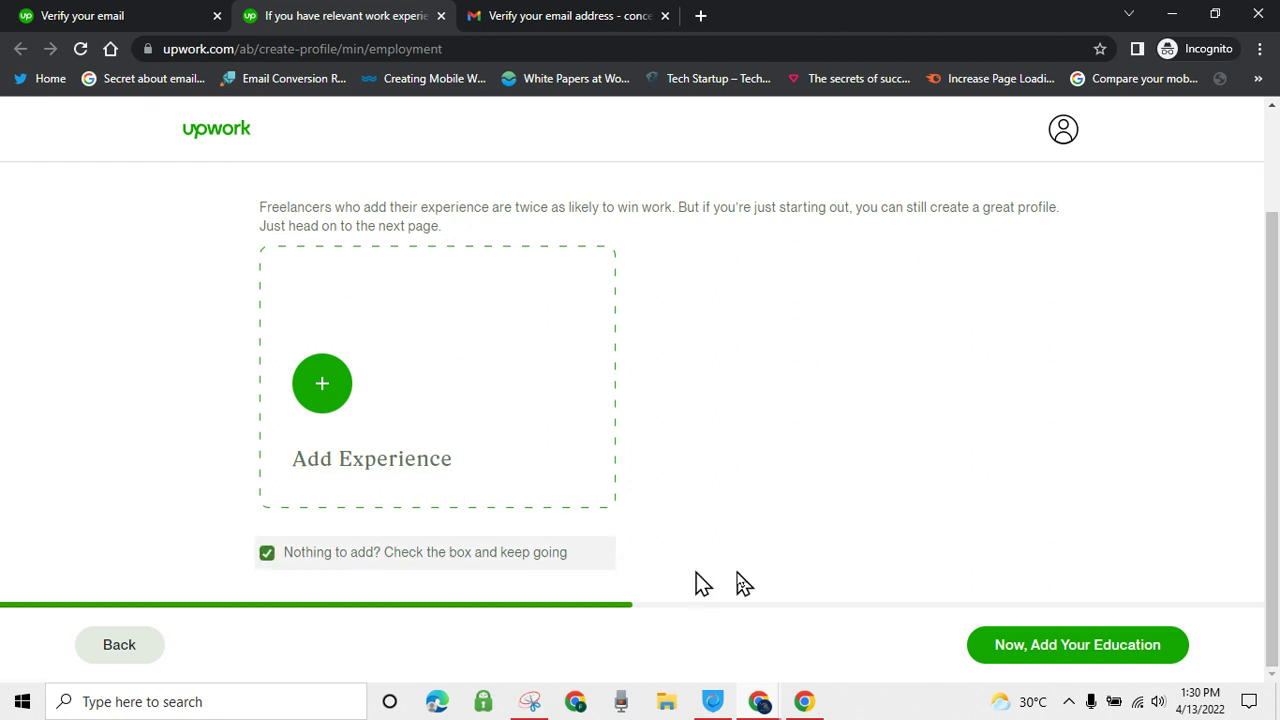
{"action": "mouse_move", "coordinate": [1277, 400]}
{"action": "left_mouse_down"}
{"action": "mouse_move", "coordinate": [1277, 290]}
{"action": "mouse_move", "coordinate": [1266, 391]}
{"action": "left_mouse_up"}
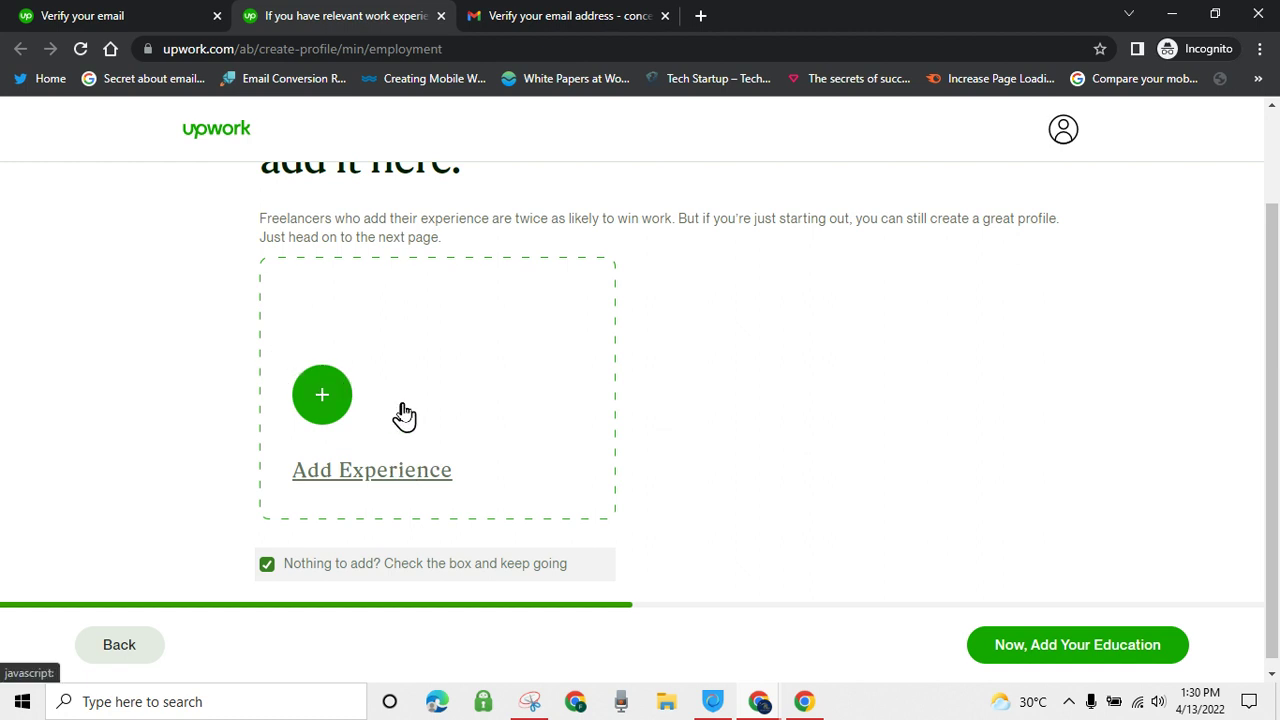
{"action": "scroll", "coordinate": [1278, 458], "scroll_direction": "down", "scroll_amount": 1}
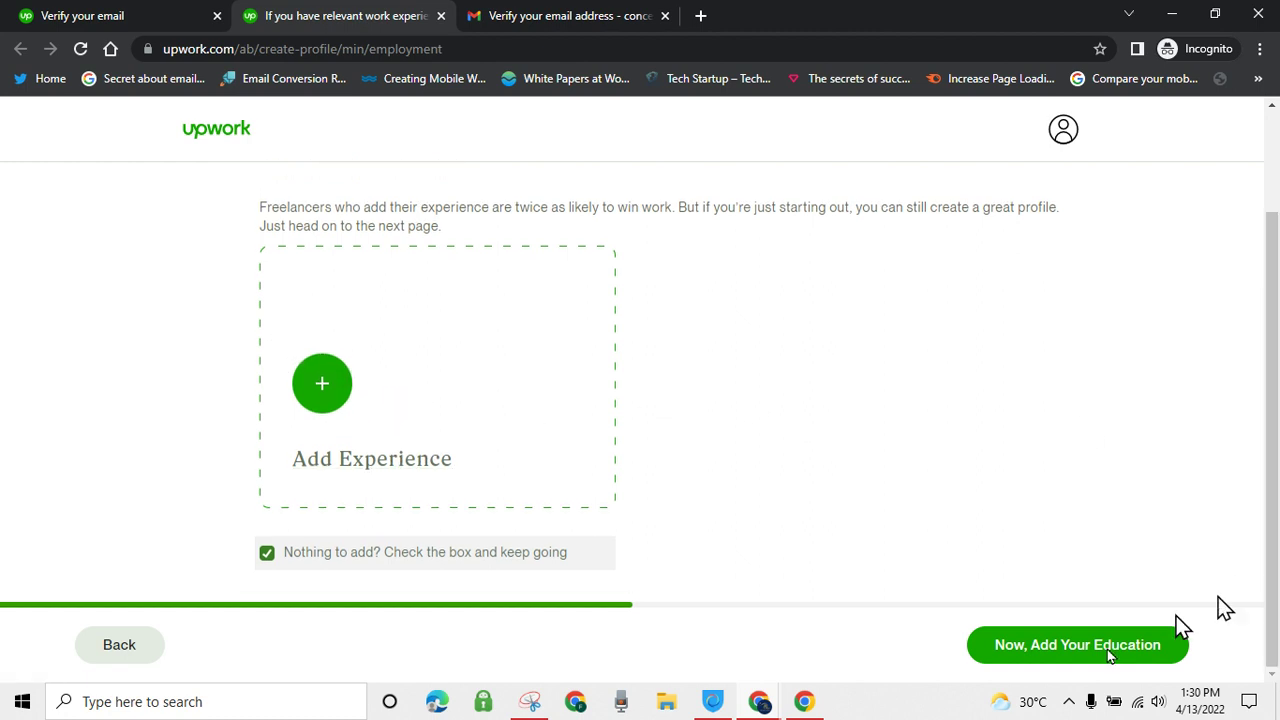
{"action": "left_click", "coordinate": [1015, 658]}
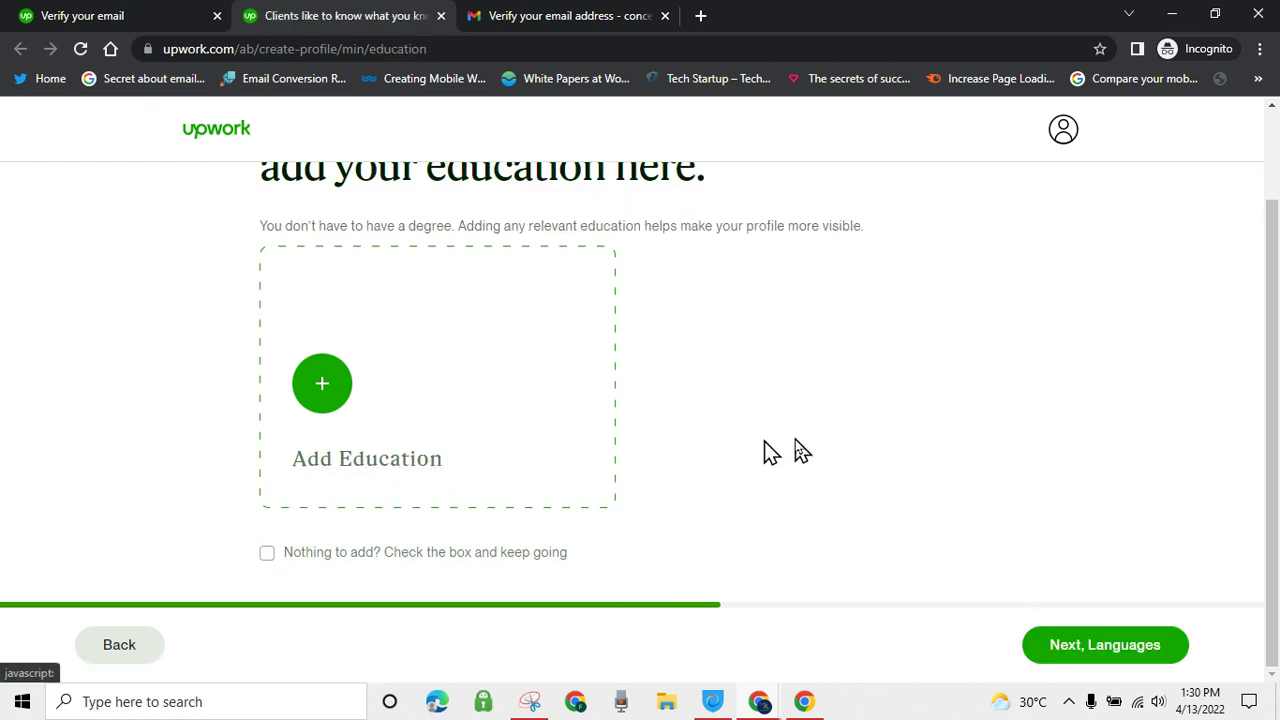
Step: Look at the Add Education form, close it unsaved, and return to work experience
{"action": "left_click", "coordinate": [370, 436]}
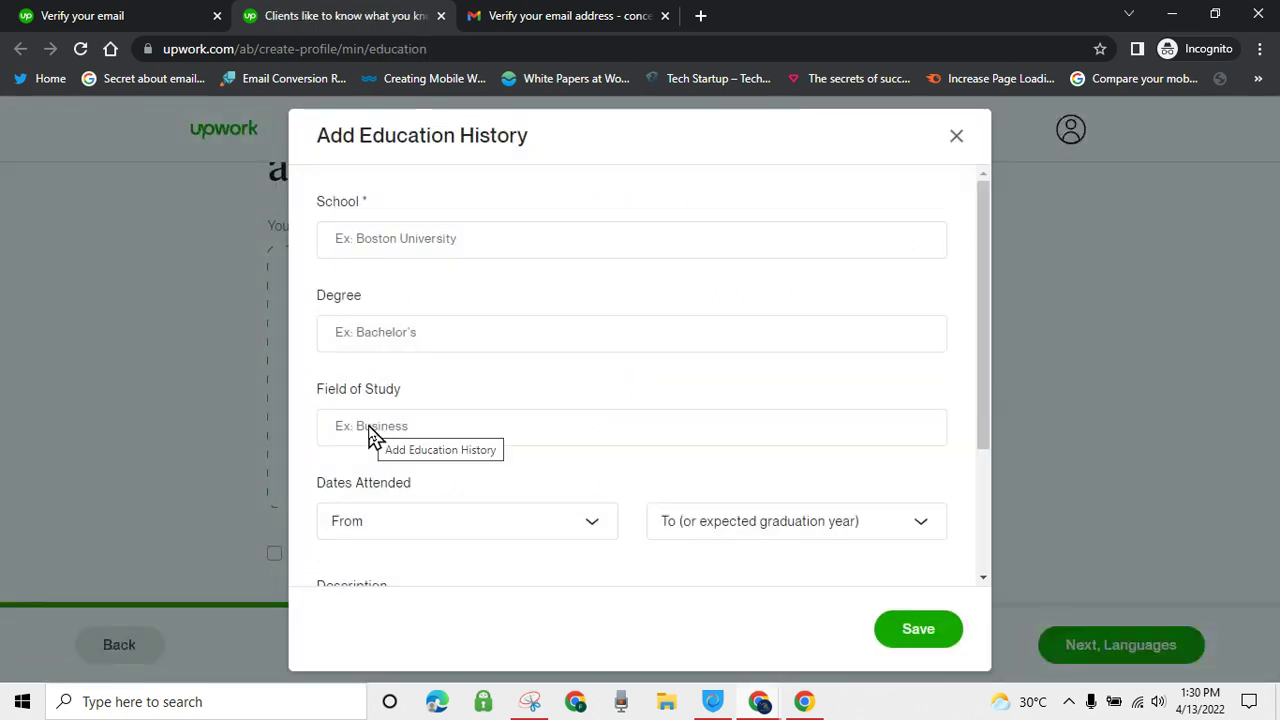
{"action": "left_click", "coordinate": [411, 246]}
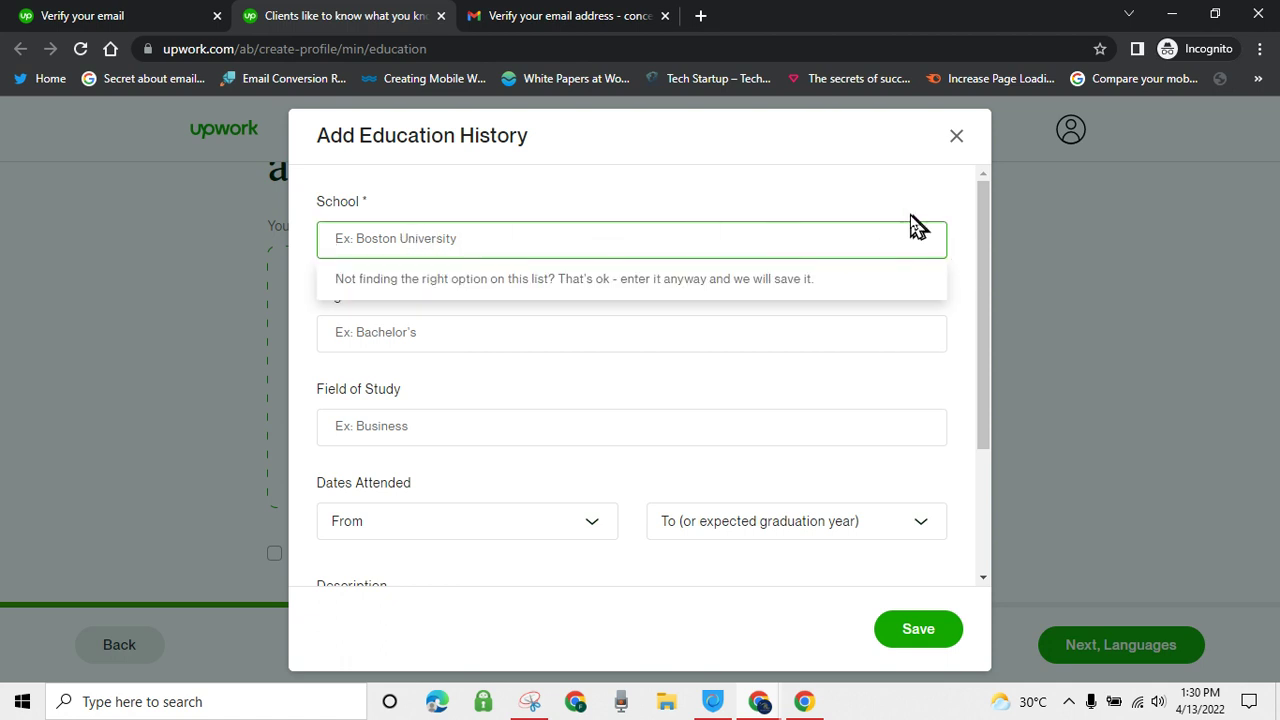
{"action": "mouse_move", "coordinate": [989, 223]}
{"action": "left_mouse_down"}
{"action": "mouse_move", "coordinate": [980, 428]}
{"action": "mouse_move", "coordinate": [971, 214]}
{"action": "left_mouse_up"}
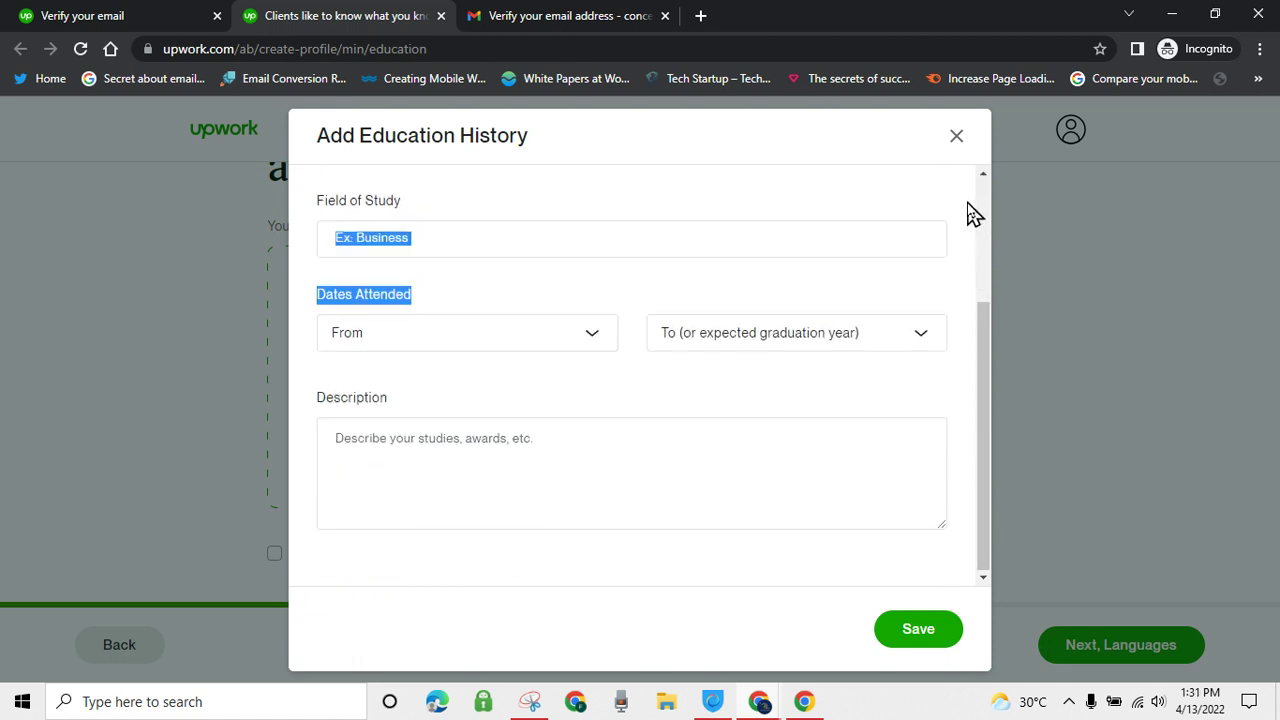
{"action": "left_click", "coordinate": [957, 137]}
{"action": "scroll", "coordinate": [1262, 174], "scroll_direction": "up", "scroll_amount": 1}
{"action": "scroll", "coordinate": [1262, 174], "scroll_direction": "down", "scroll_amount": 1}
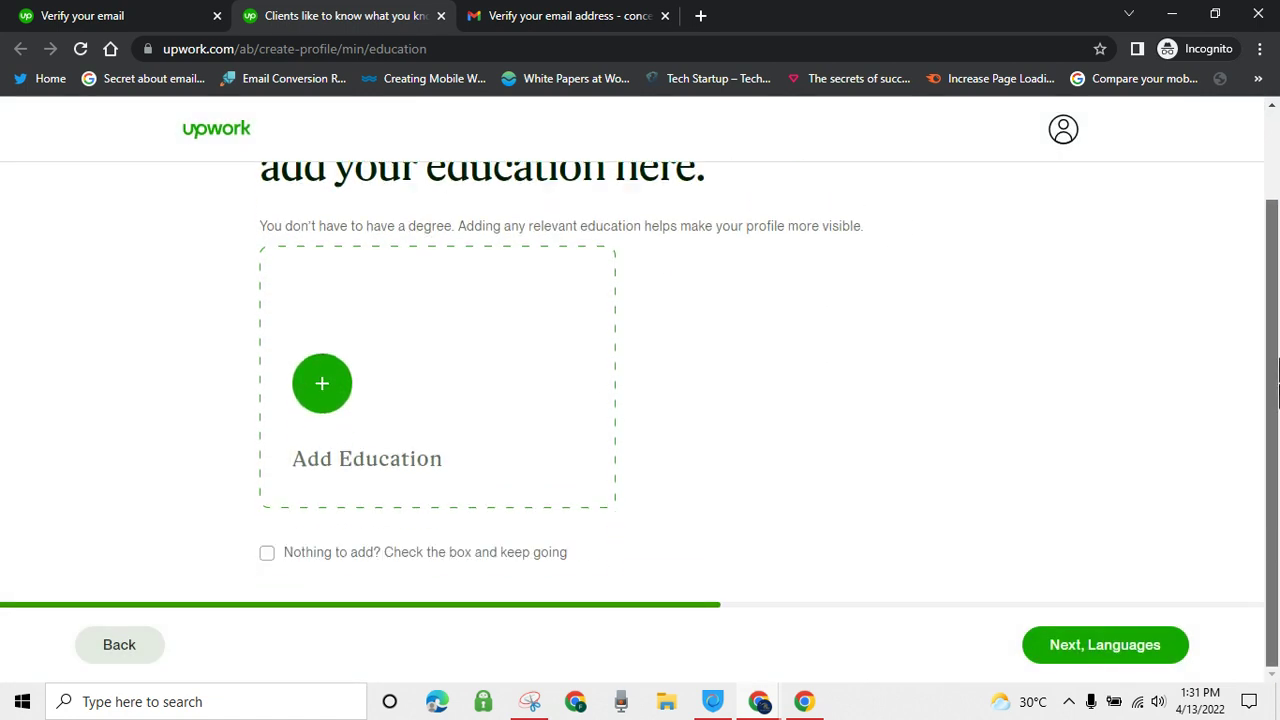
{"action": "left_click", "coordinate": [120, 650]}
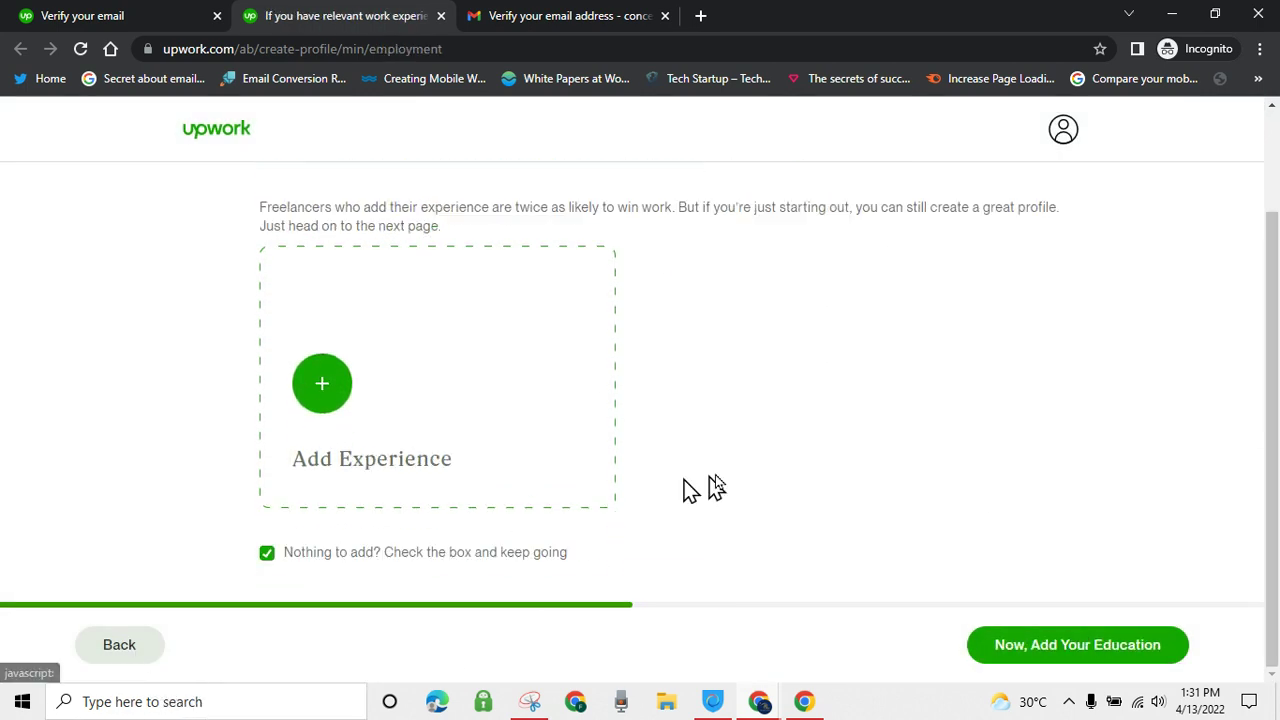
Step: Start a new work experience entry titled Project Manager
{"action": "left_click", "coordinate": [355, 455]}
{"action": "left_click", "coordinate": [491, 257]}
{"action": "left_click_drag", "start_coordinate": [983, 337], "coordinate": [971, 300]}
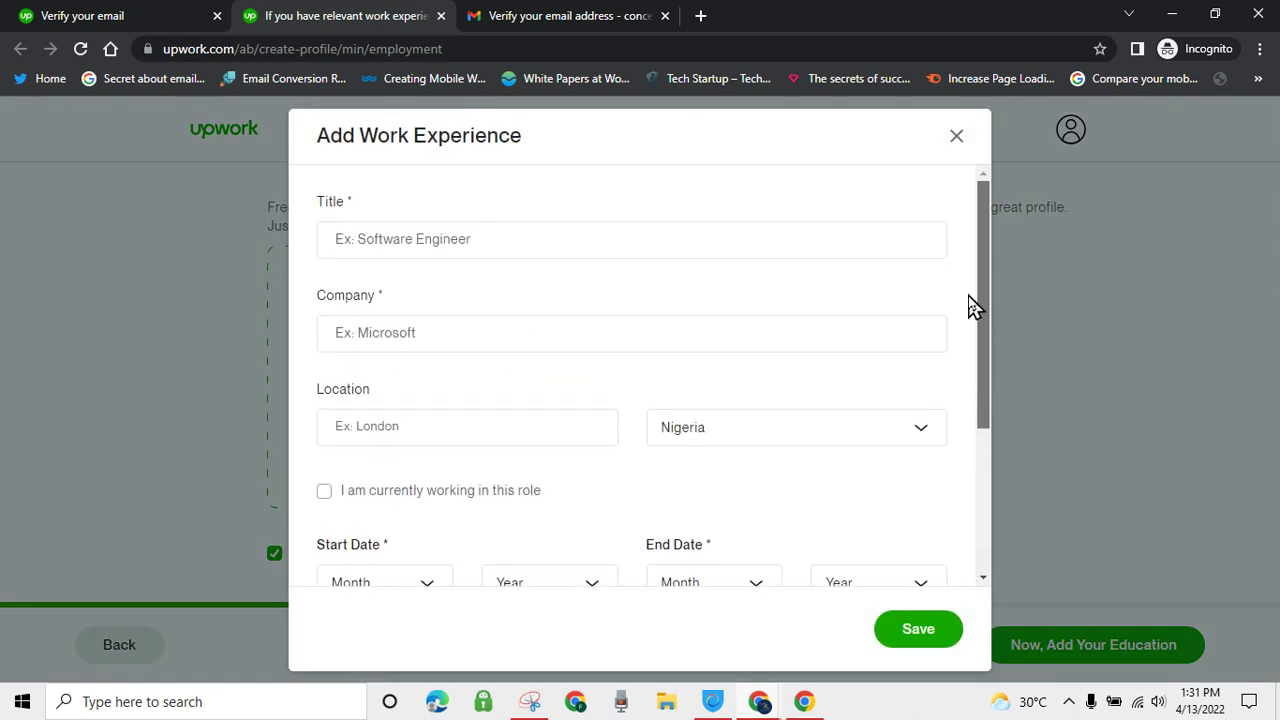
{"action": "left_click", "coordinate": [493, 237]}
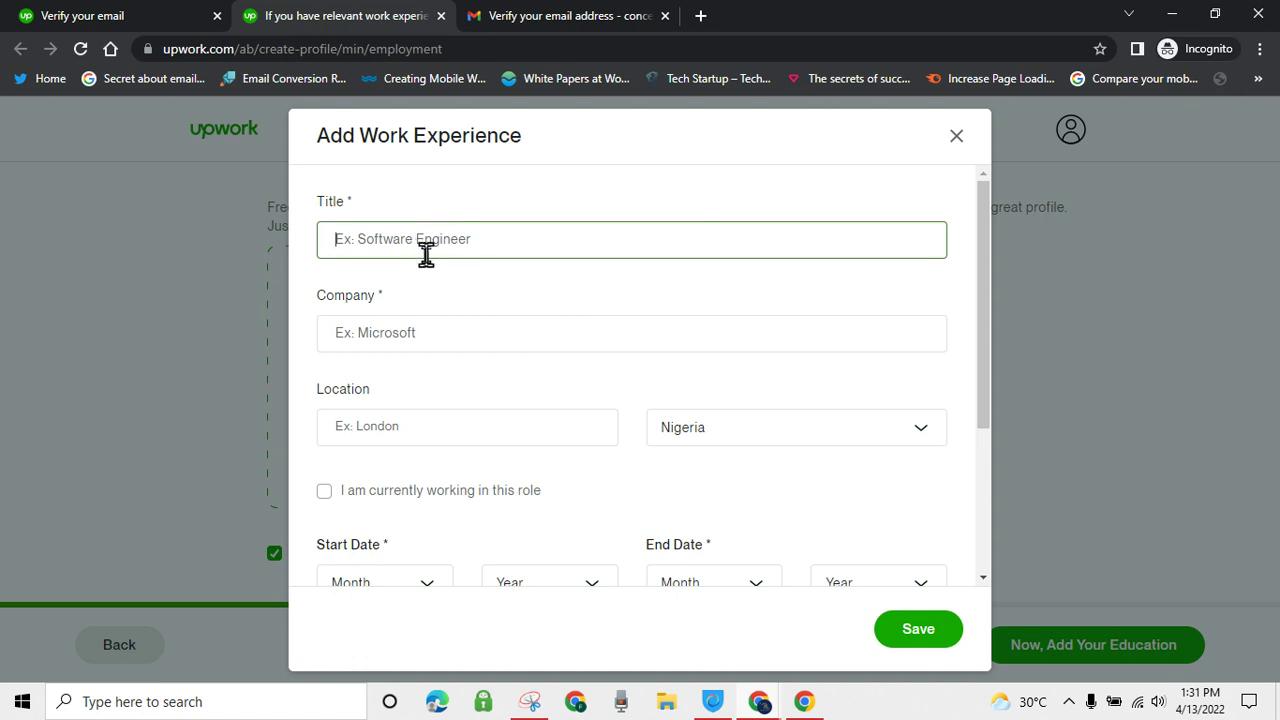
{"action": "type", "text": "Pro"}
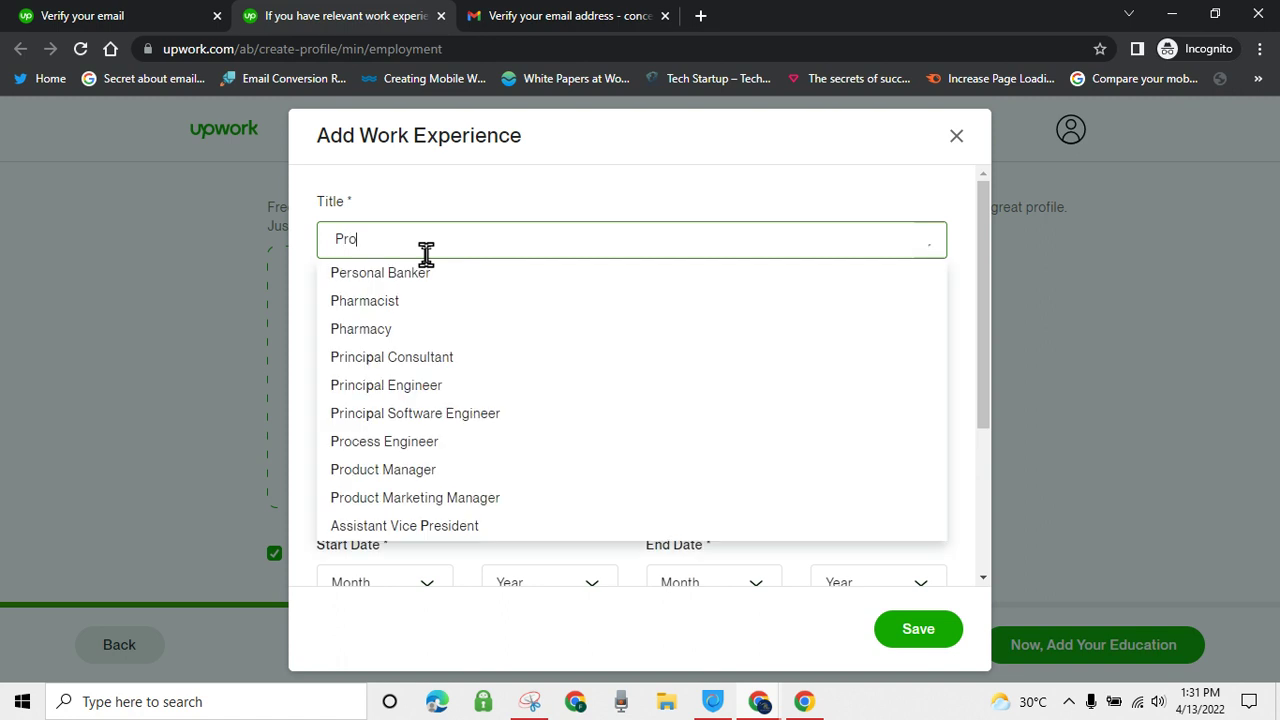
{"action": "type", "text": "ject ma"}
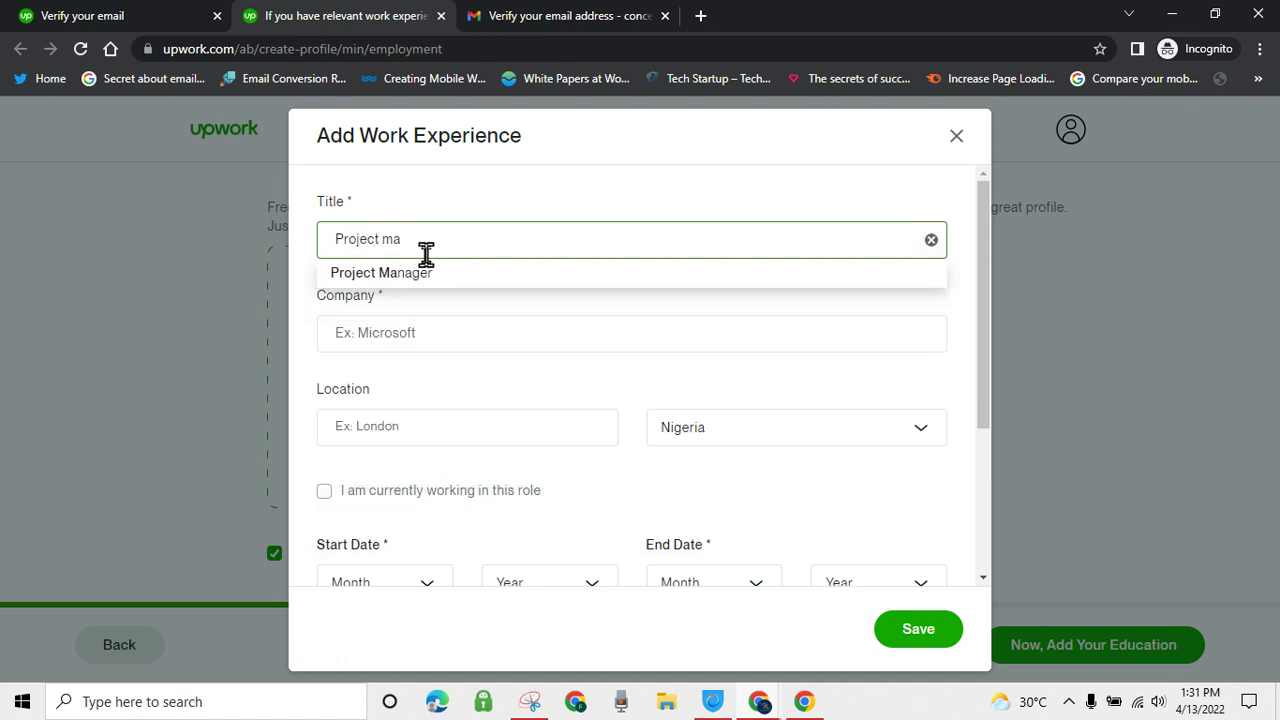
{"action": "left_click", "coordinate": [409, 274]}
Step: Enter the company as Rearfunnel Agency and check the location country, Nigeria
{"action": "left_click", "coordinate": [369, 326]}
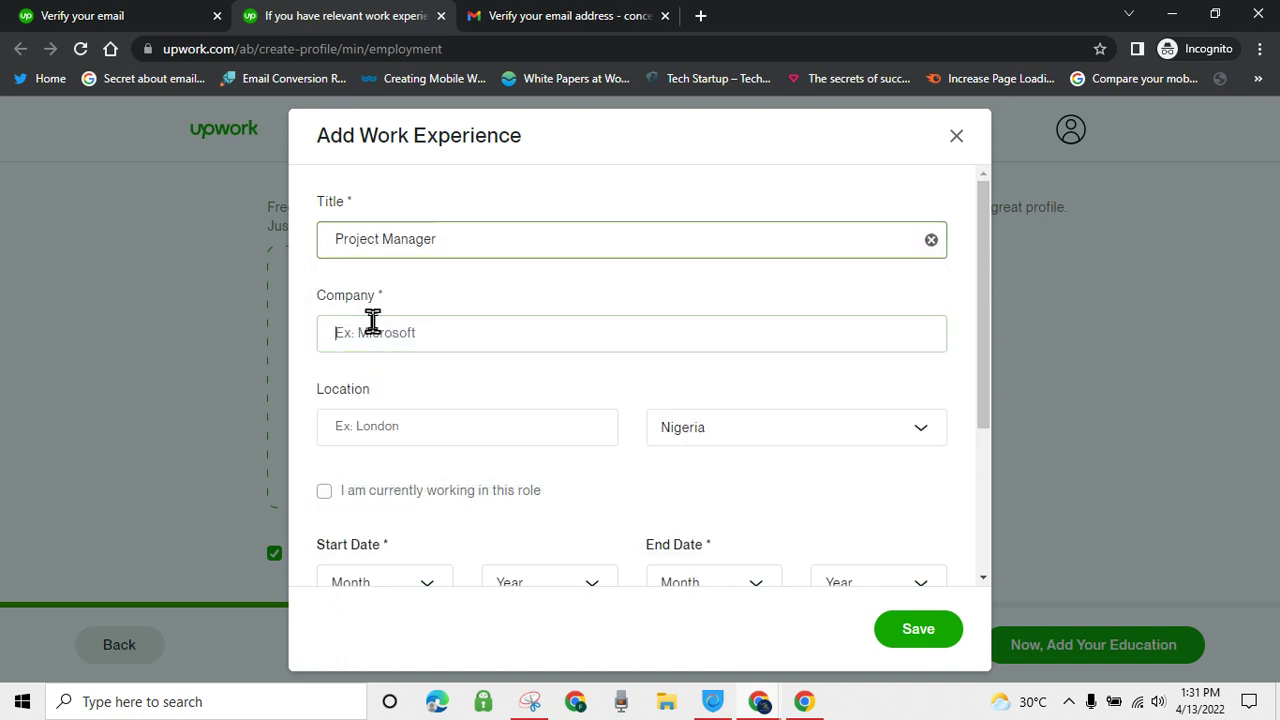
{"action": "type", "text": "Reardenel"}
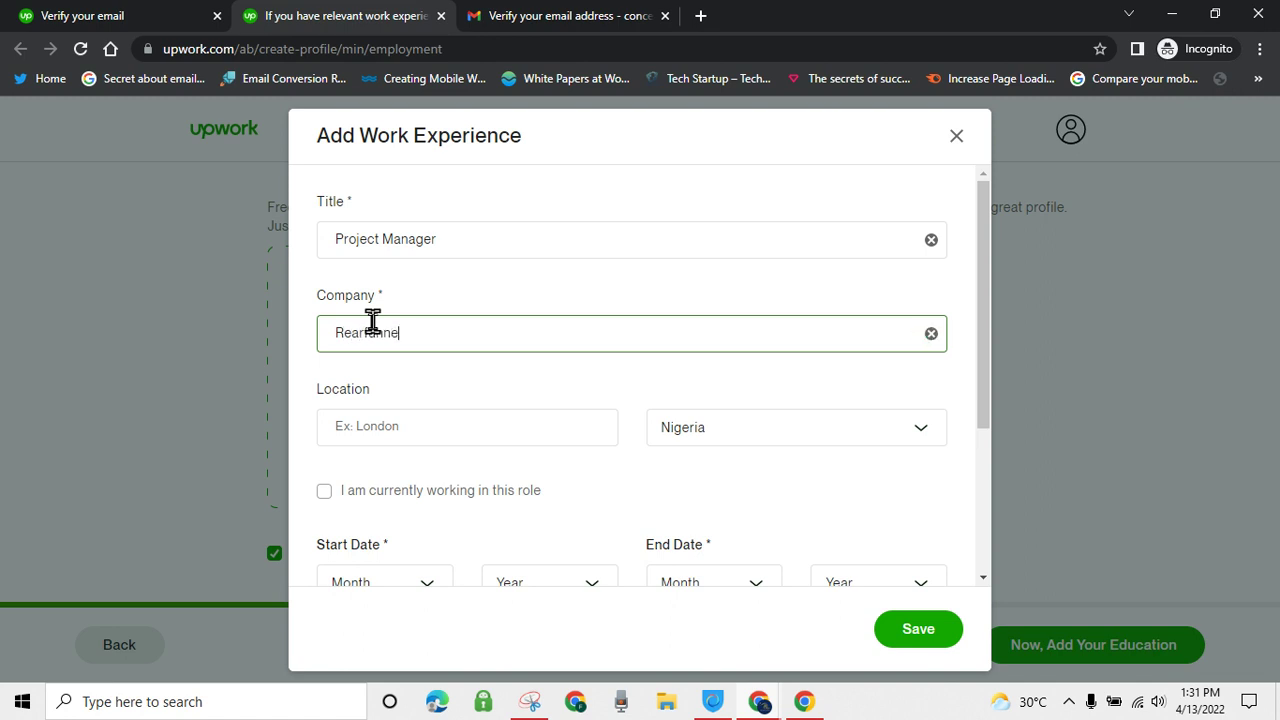
{"action": "type", "text": " Agency"}
{"action": "left_click", "coordinate": [347, 430]}
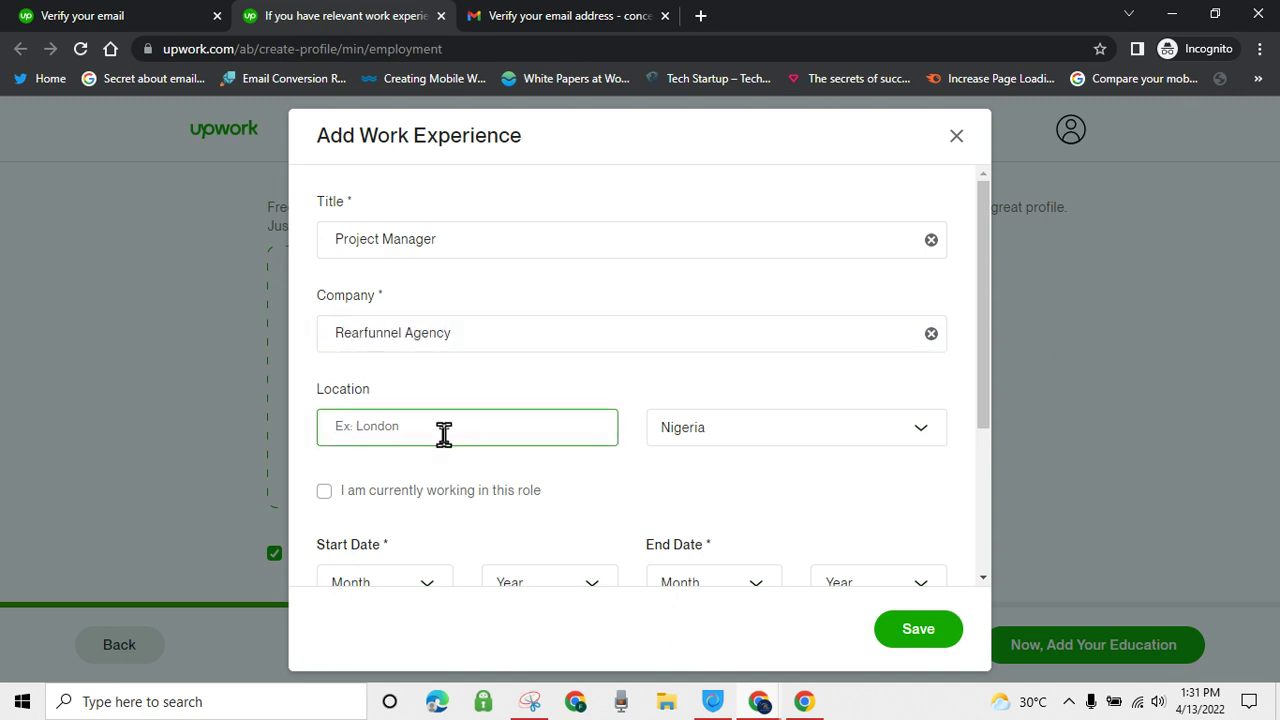
{"action": "left_click", "coordinate": [693, 433]}
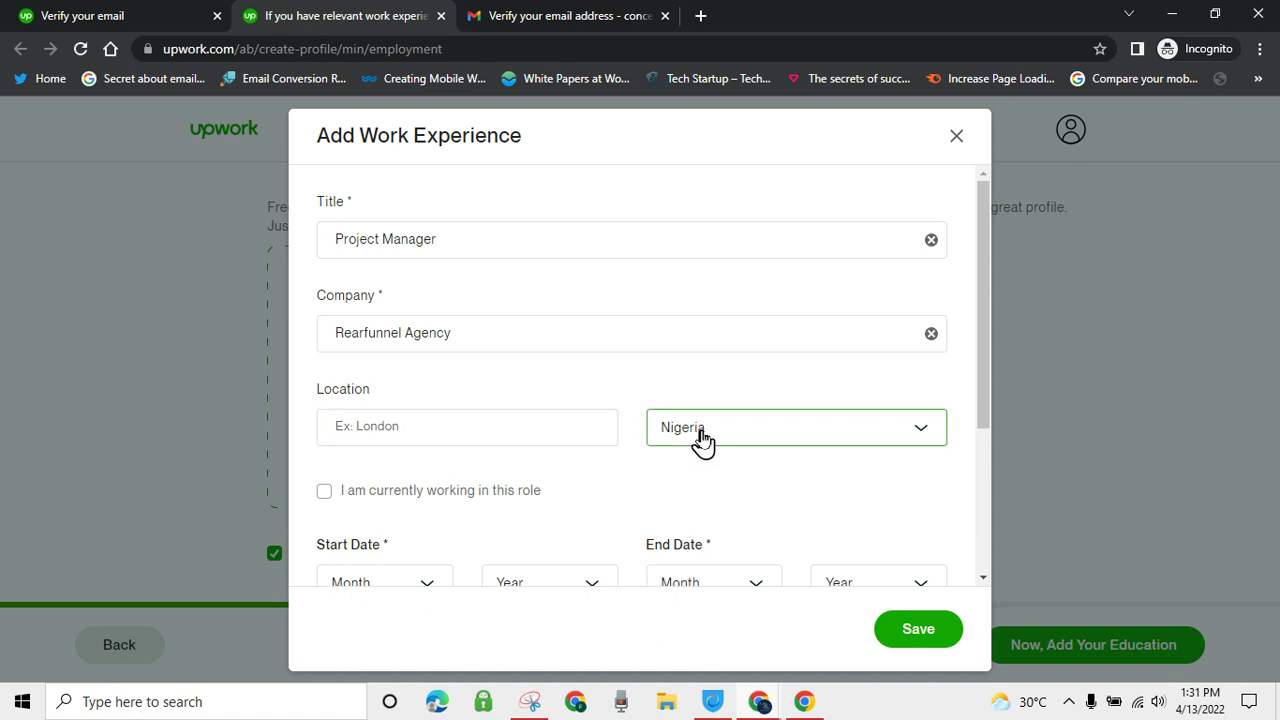
{"action": "left_click_drag", "start_coordinate": [985, 392], "coordinate": [968, 528]}
Step: Open the start-date month list and browse the month options
{"action": "left_click", "coordinate": [417, 349]}
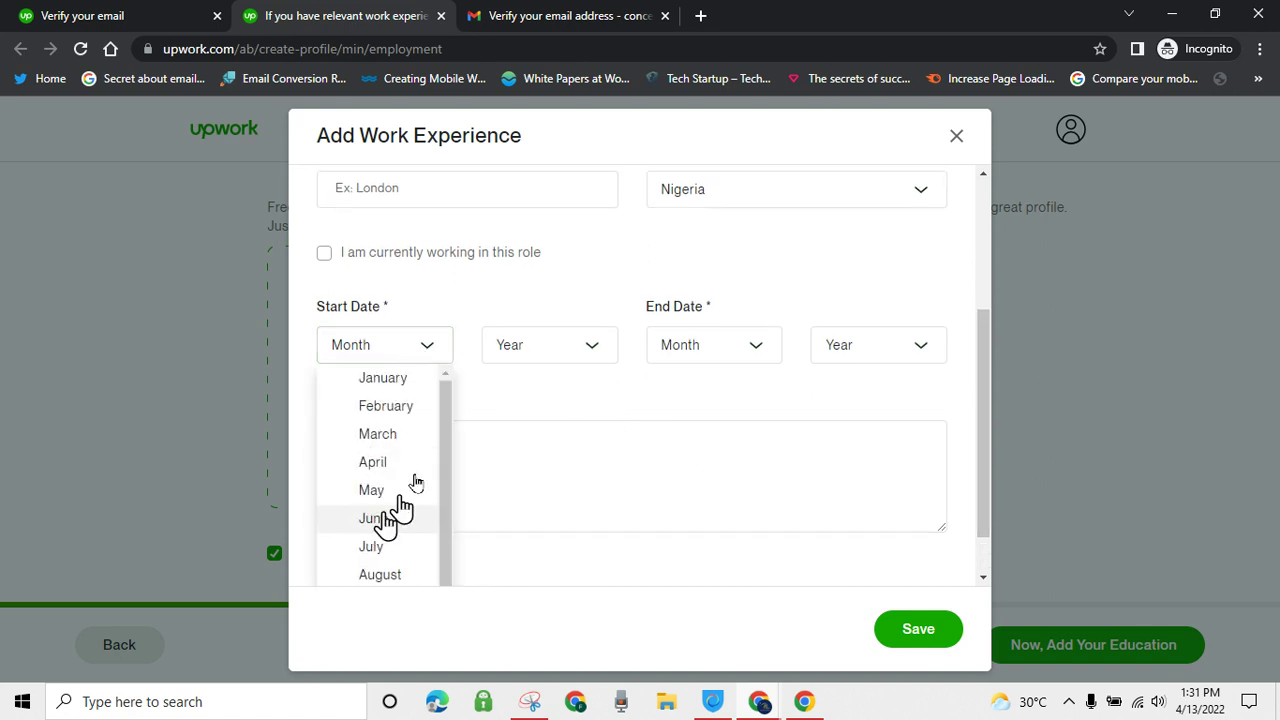
{"action": "left_click_drag", "start_coordinate": [445, 400], "coordinate": [449, 514]}
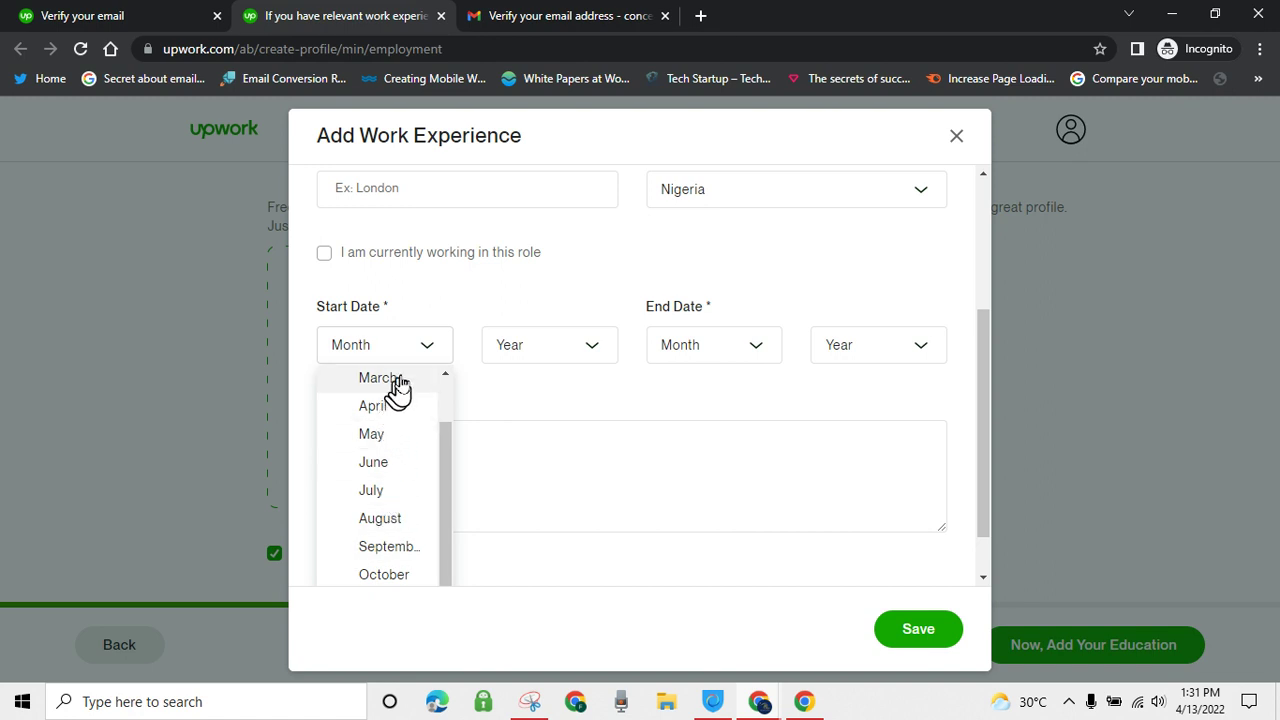
{"action": "left_click_drag", "start_coordinate": [443, 471], "coordinate": [443, 414]}
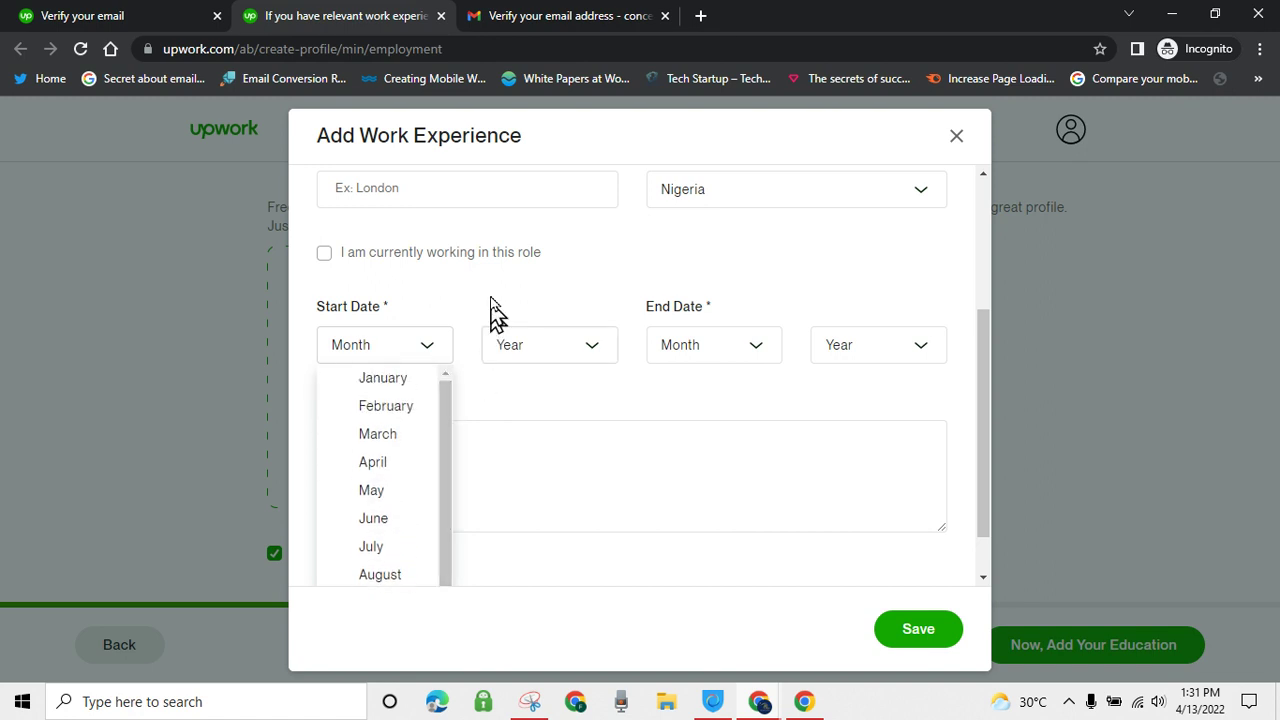
{"action": "left_click_drag", "start_coordinate": [980, 380], "coordinate": [947, 396]}
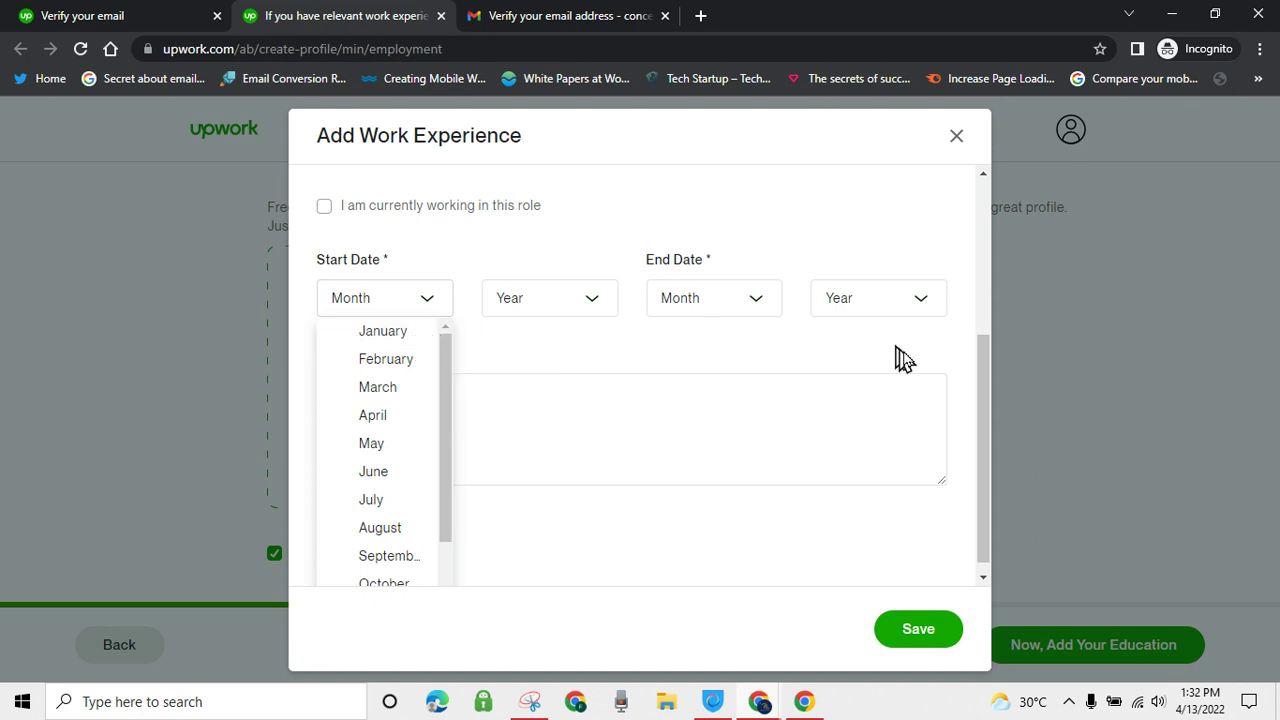
{"action": "left_click_drag", "start_coordinate": [985, 383], "coordinate": [1003, 223]}
{"action": "scroll", "coordinate": [580, 251], "scroll_direction": "down", "scroll_amount": 1}
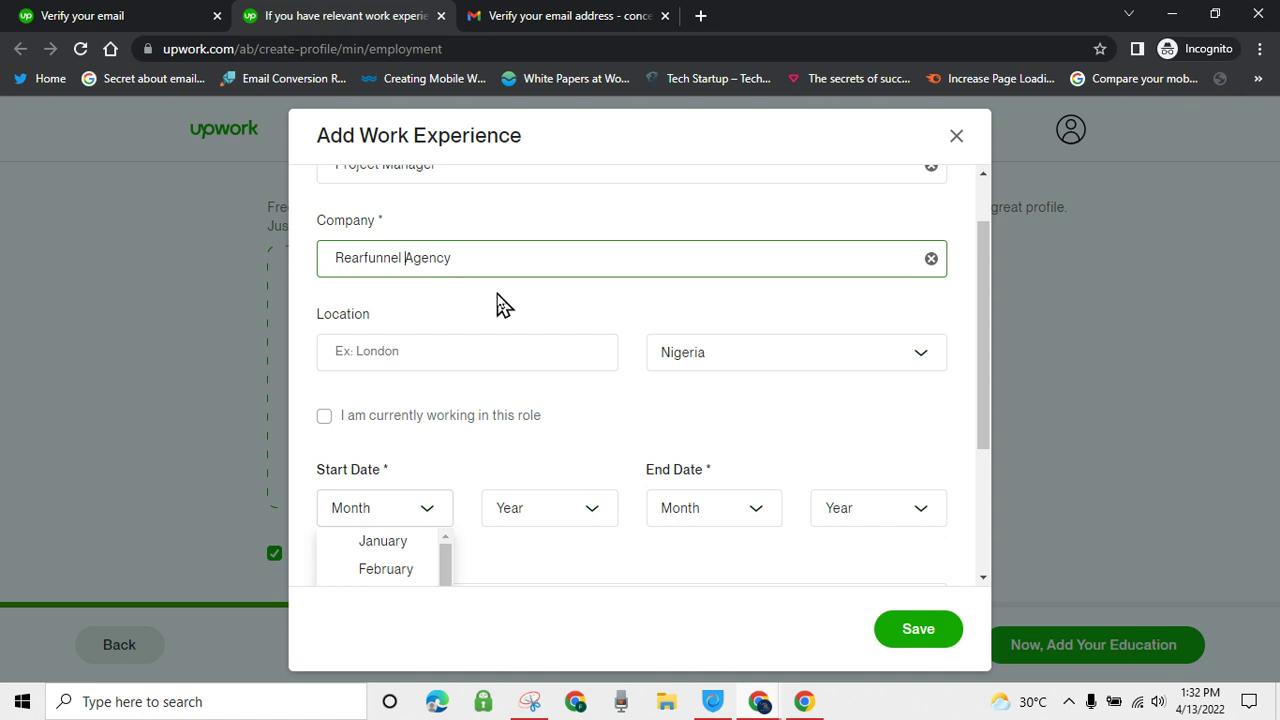
Step: Change the company name to Rearfunnel Digital Agency
{"action": "type", "text": "Digital"}
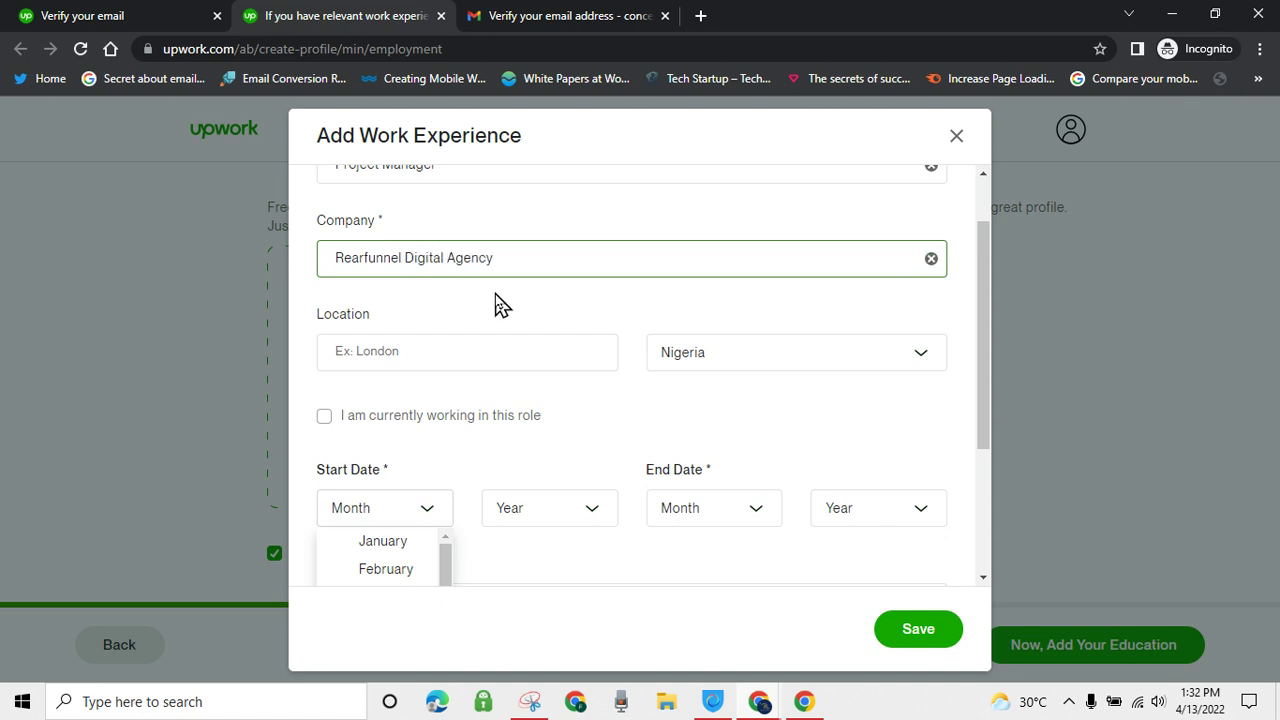
{"action": "triple_click", "coordinate": [415, 256]}
{"action": "left_click", "coordinate": [409, 323]}
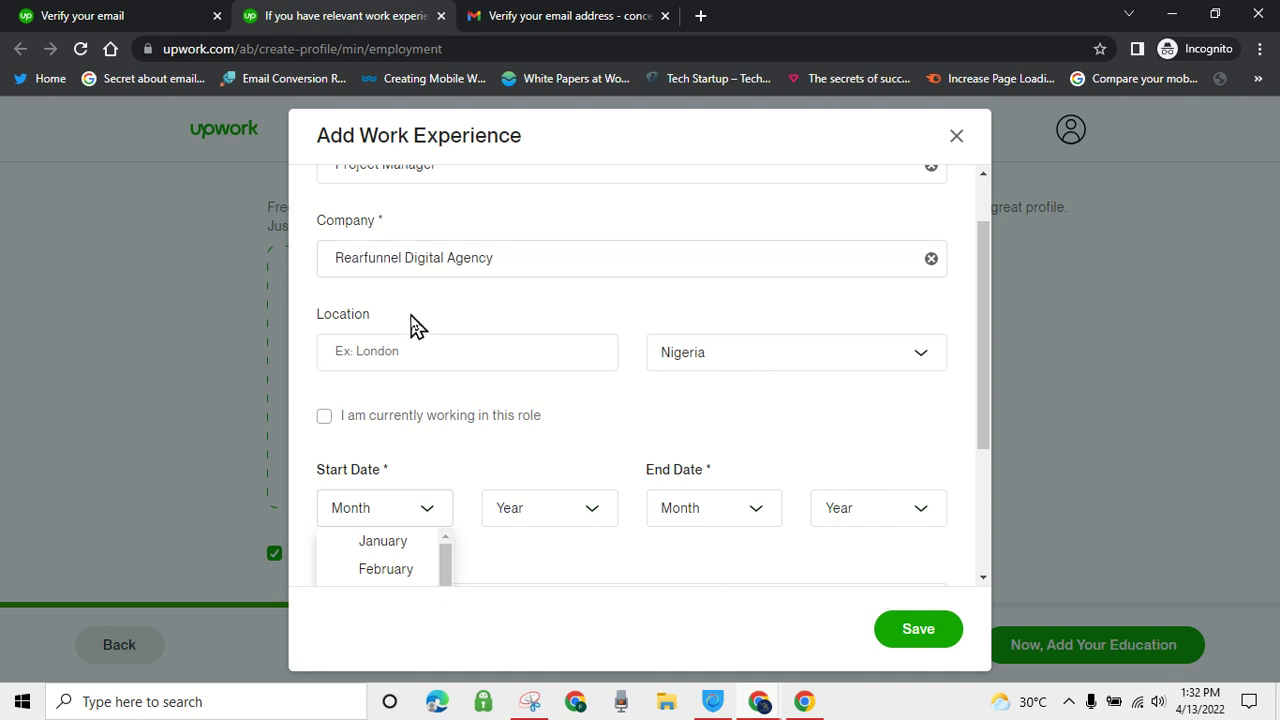
{"action": "left_click_drag", "start_coordinate": [982, 318], "coordinate": [971, 370]}
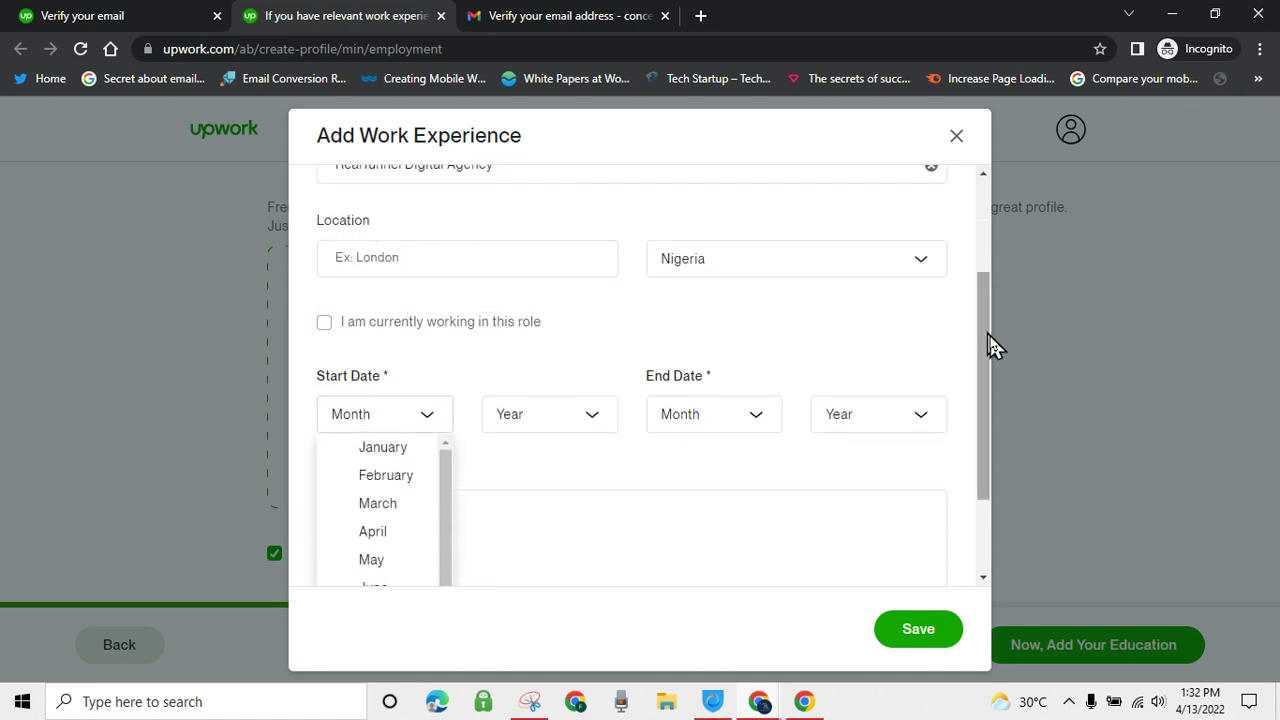
{"action": "left_click_drag", "start_coordinate": [984, 348], "coordinate": [980, 302]}
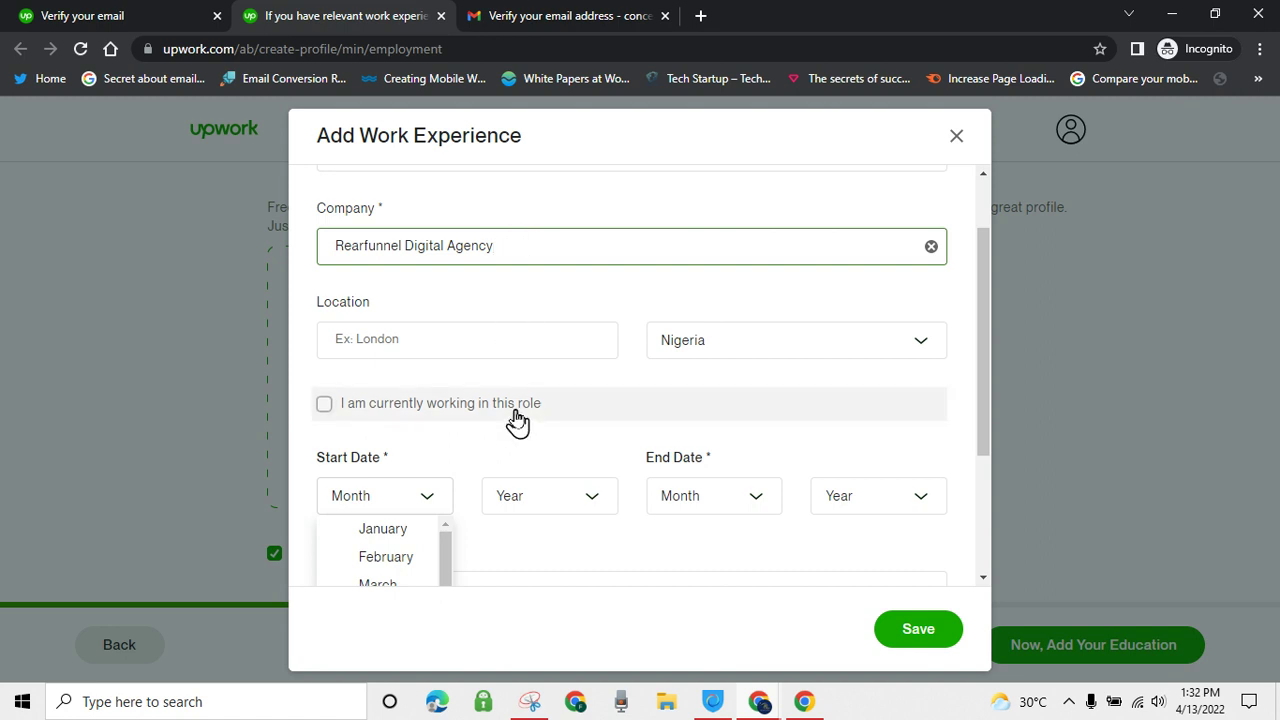
{"action": "left_click", "coordinate": [772, 386]}
{"action": "left_click_drag", "start_coordinate": [980, 357], "coordinate": [977, 471]}
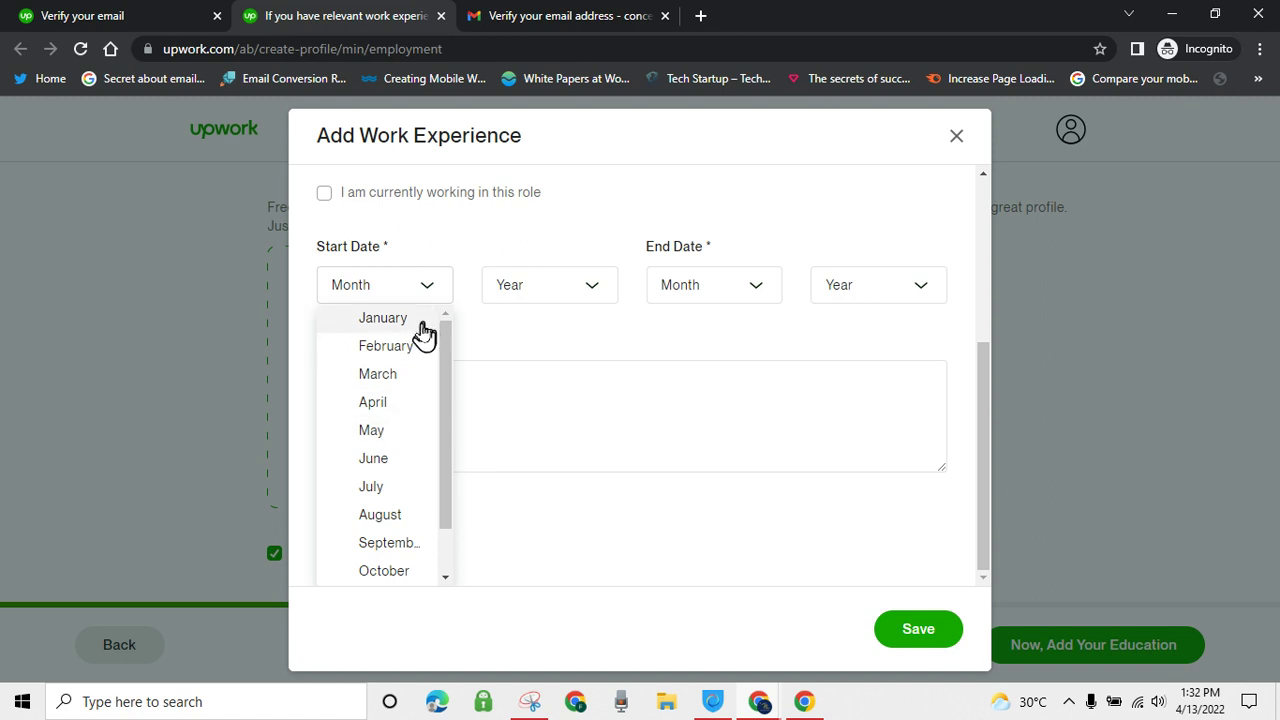
Step: Set the start date to June 2021 and attempt to save the entry
{"action": "left_click", "coordinate": [388, 458]}
{"action": "left_click", "coordinate": [537, 356]}
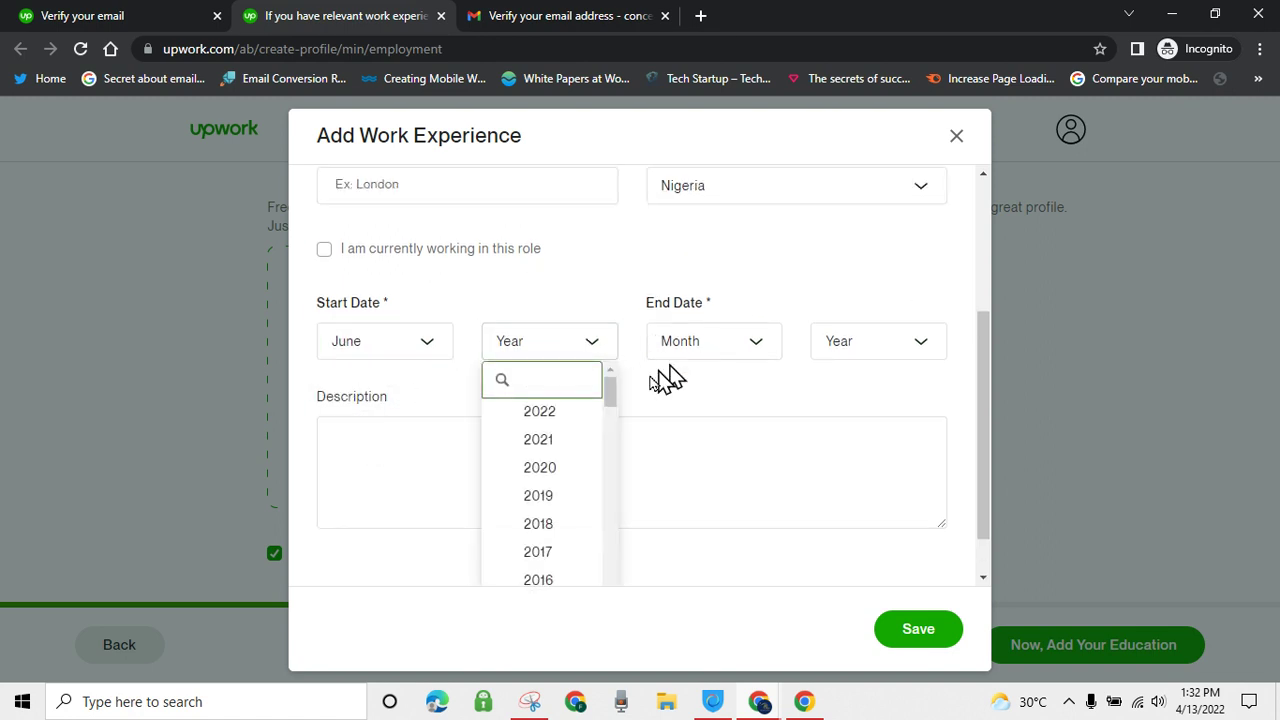
{"action": "mouse_move", "coordinate": [609, 394]}
{"action": "left_mouse_down"}
{"action": "mouse_move", "coordinate": [612, 412]}
{"action": "mouse_move", "coordinate": [604, 378]}
{"action": "left_mouse_up"}
{"action": "left_click", "coordinate": [561, 448]}
{"action": "left_click", "coordinate": [753, 343]}
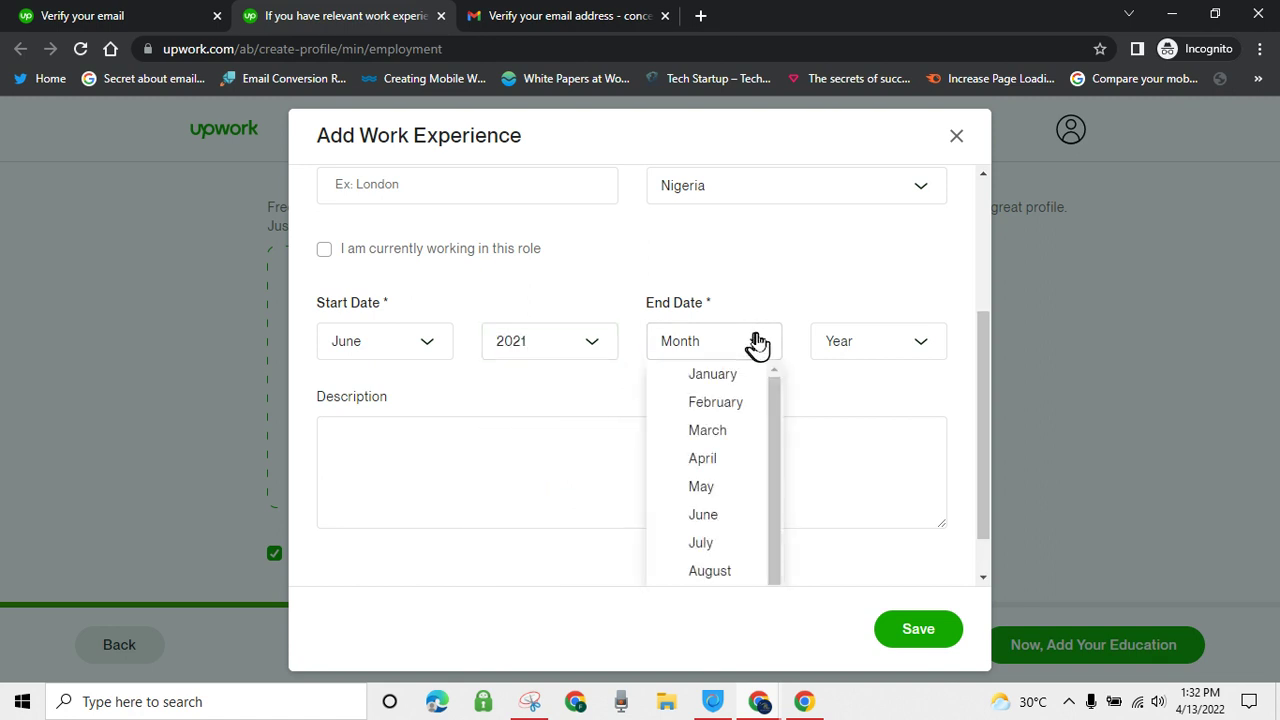
{"action": "left_click", "coordinate": [543, 409]}
{"action": "left_click", "coordinate": [601, 459]}
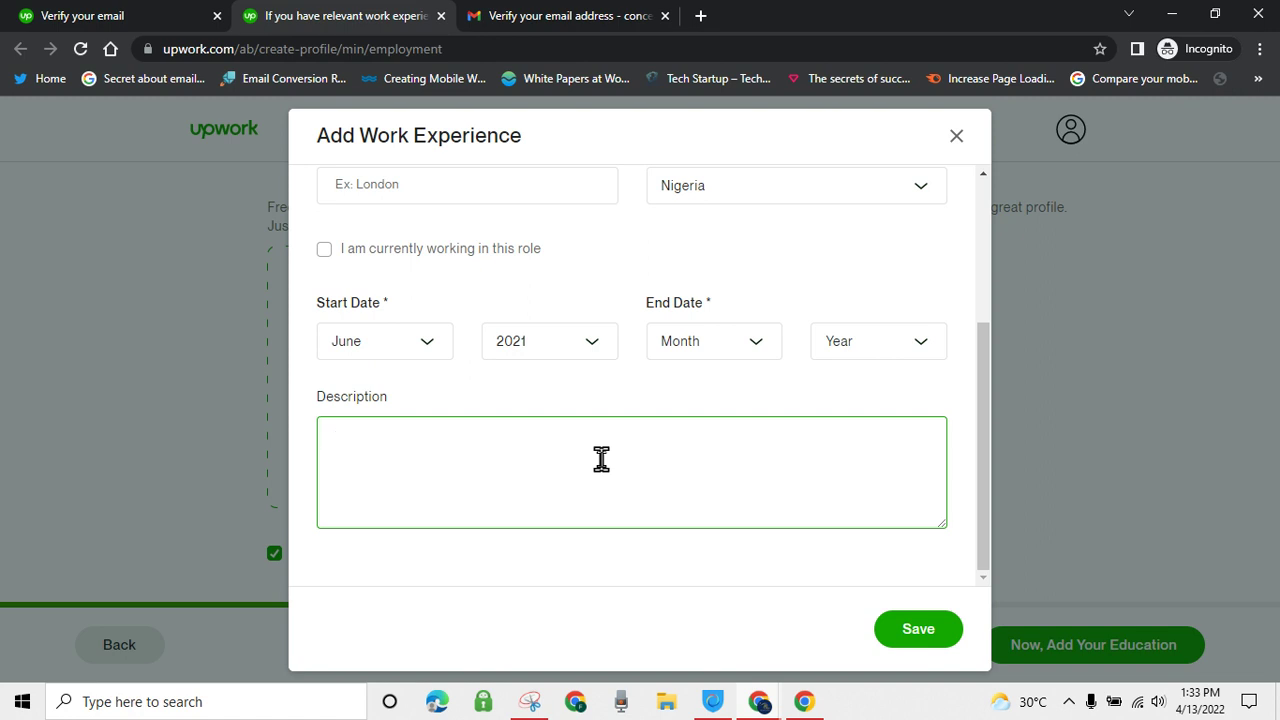
{"action": "left_click", "coordinate": [916, 628]}
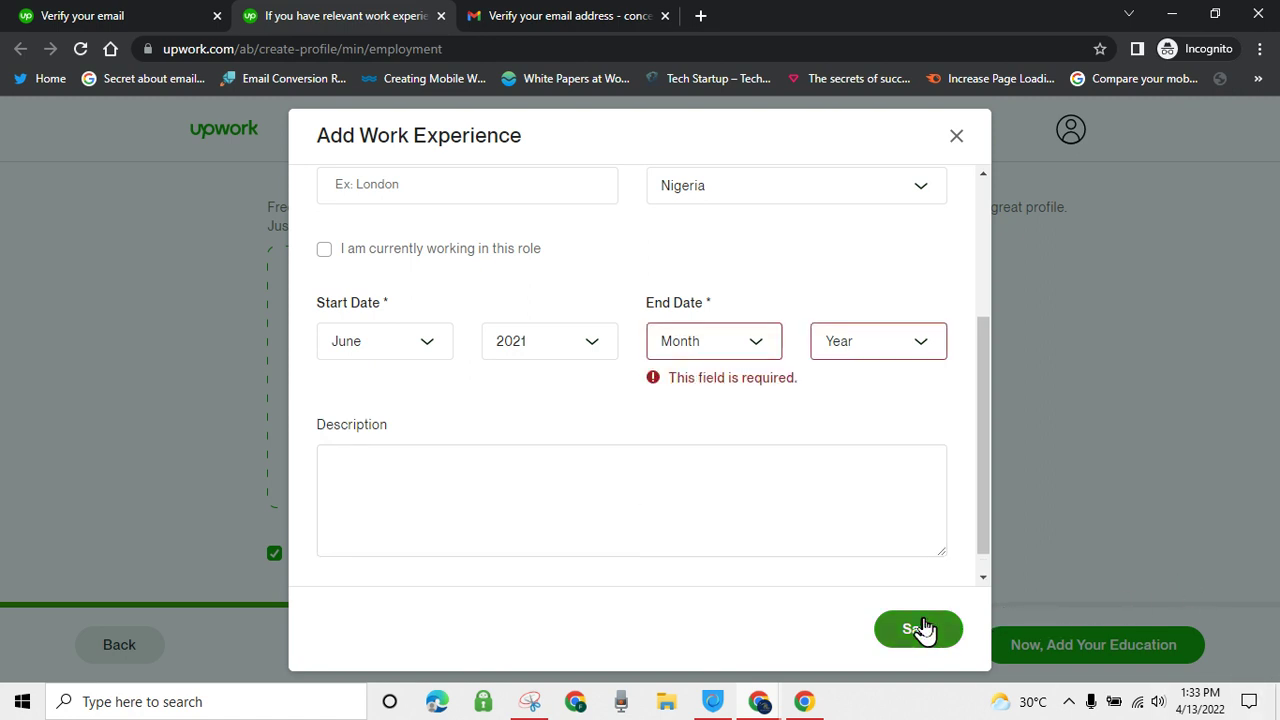
Step: Set the end date to April 2022, correct the start year to 2020, and save
{"action": "left_click", "coordinate": [726, 341]}
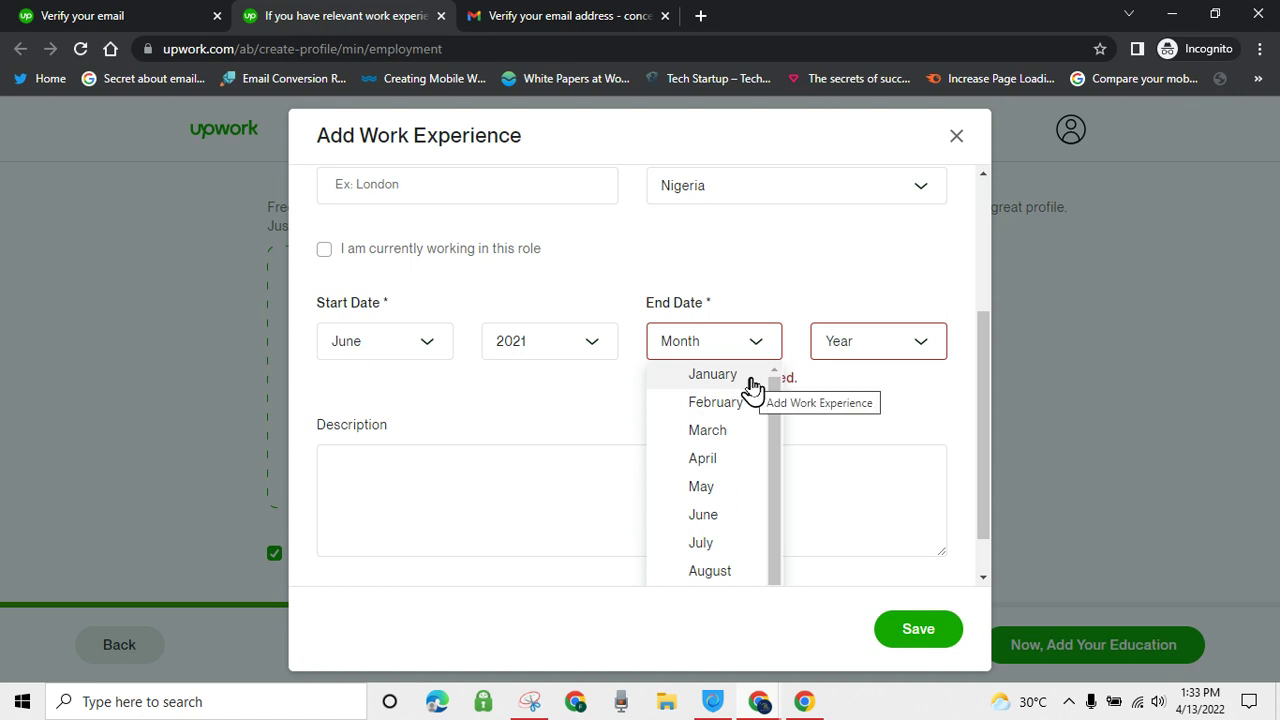
{"action": "left_click_drag", "start_coordinate": [778, 422], "coordinate": [766, 543]}
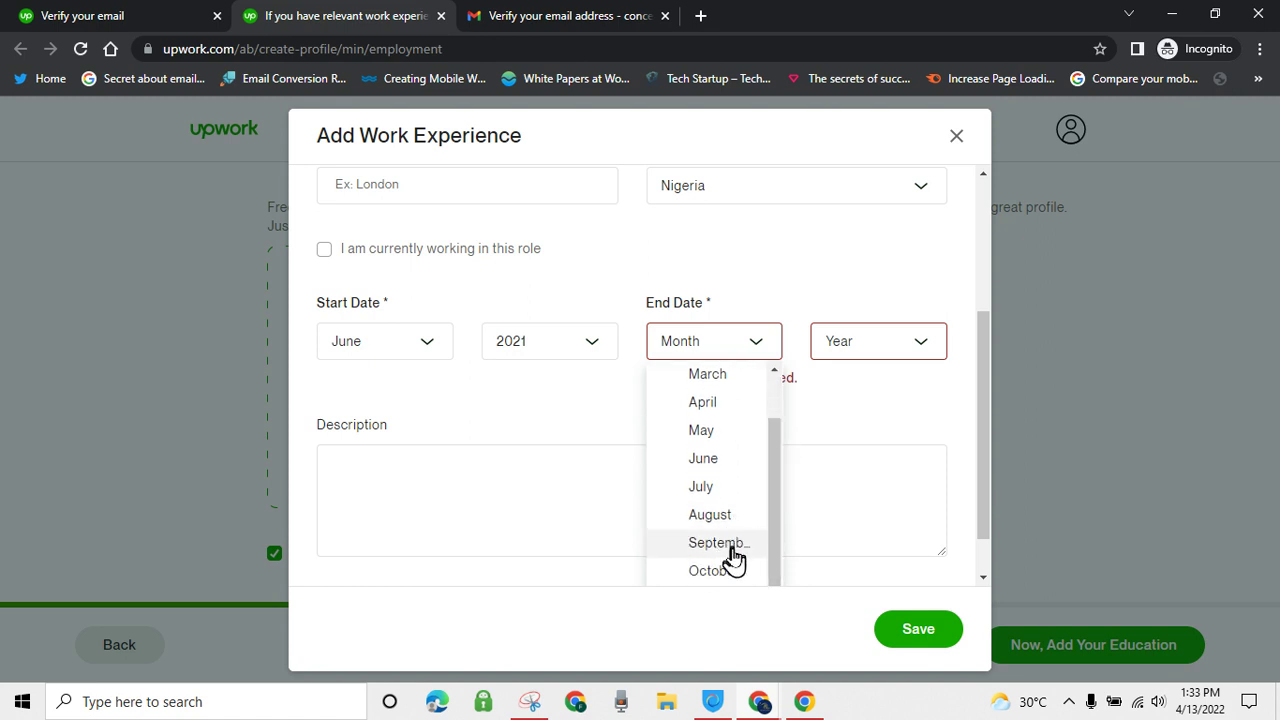
{"action": "left_click", "coordinate": [705, 403]}
{"action": "left_click", "coordinate": [862, 345]}
{"action": "left_click", "coordinate": [882, 412]}
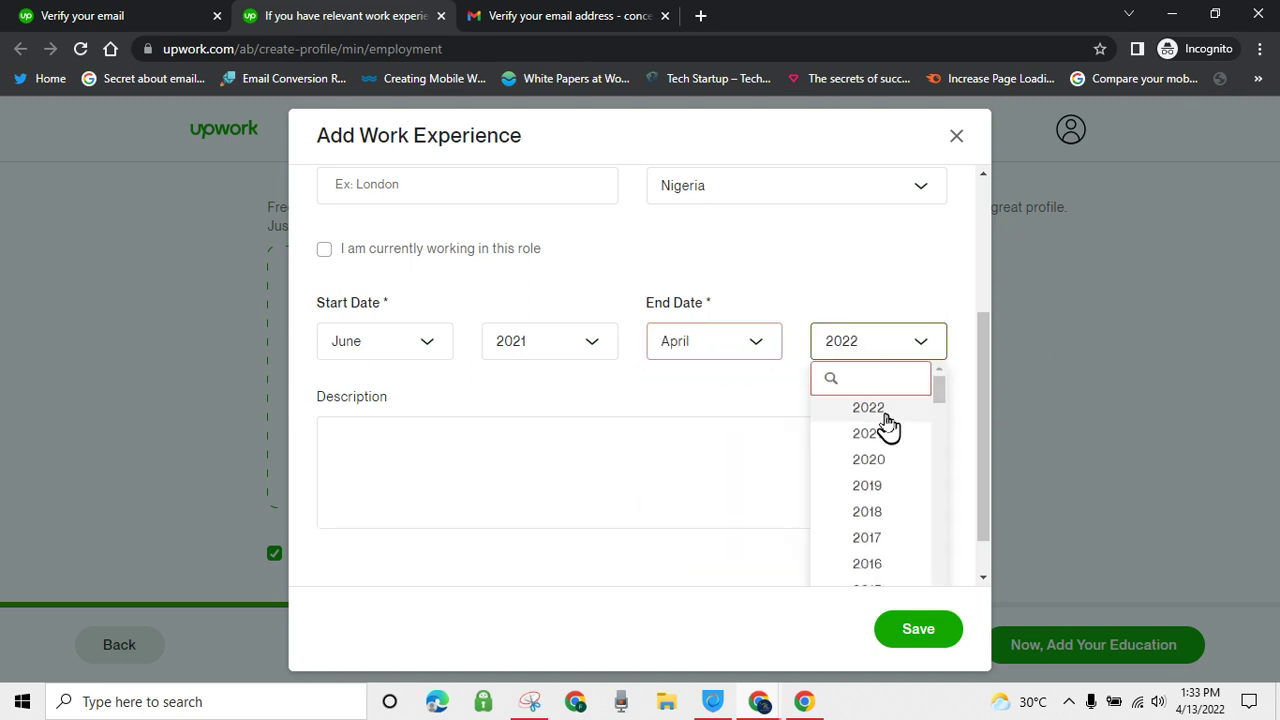
{"action": "left_click", "coordinate": [533, 350]}
{"action": "left_click", "coordinate": [541, 467]}
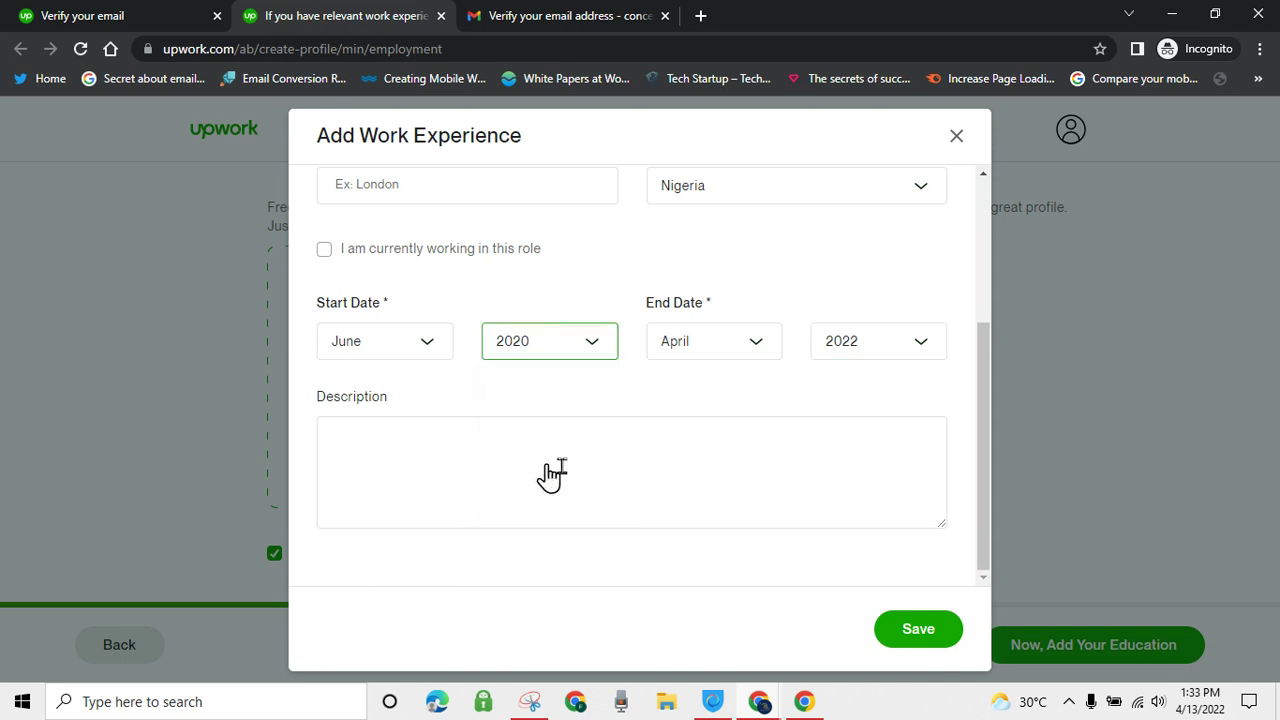
{"action": "left_click", "coordinate": [543, 508]}
{"action": "left_click", "coordinate": [910, 630]}
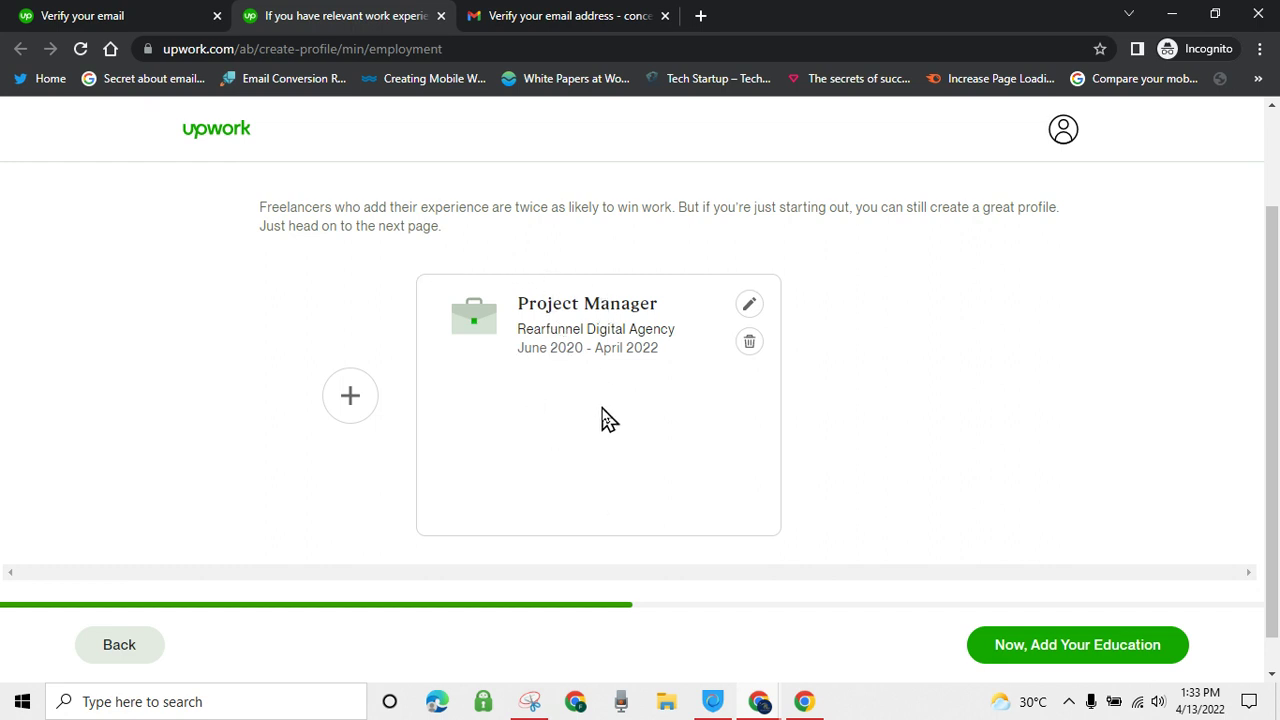
Step: Continue to education and click through the empty Add Education form fields
{"action": "scroll", "coordinate": [1257, 490], "scroll_direction": "down", "scroll_amount": 1}
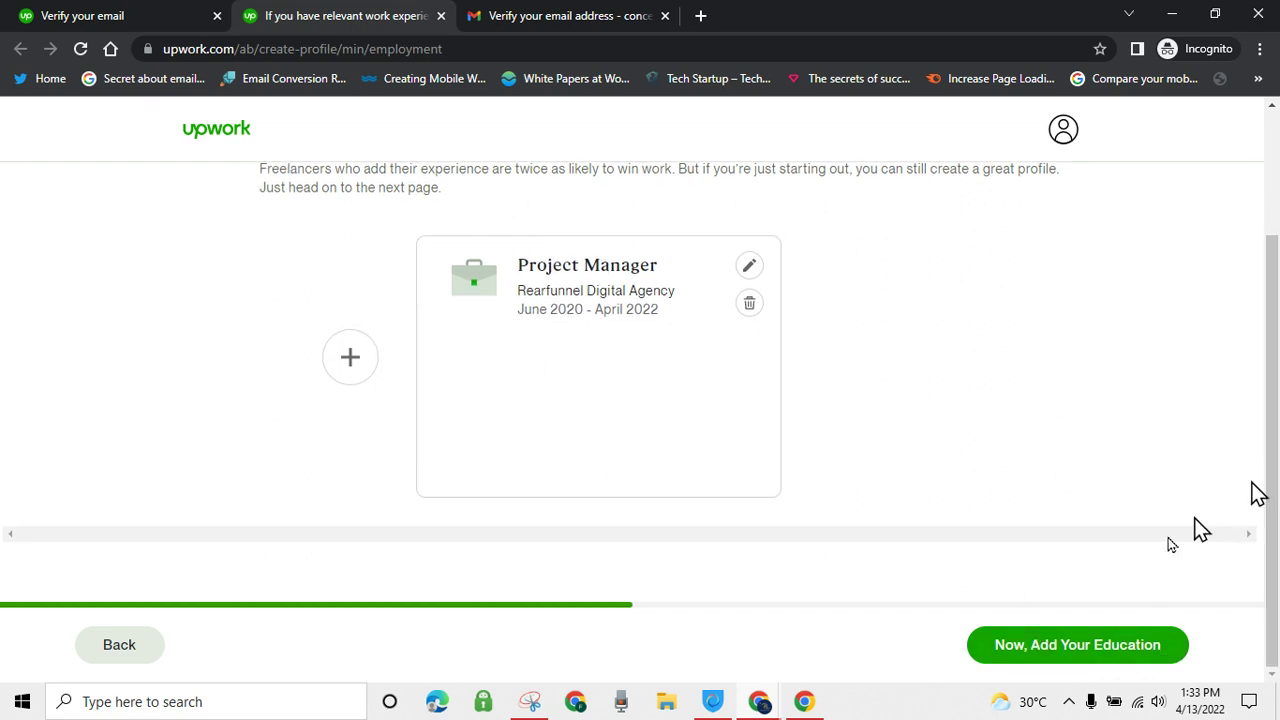
{"action": "left_click", "coordinate": [1053, 652]}
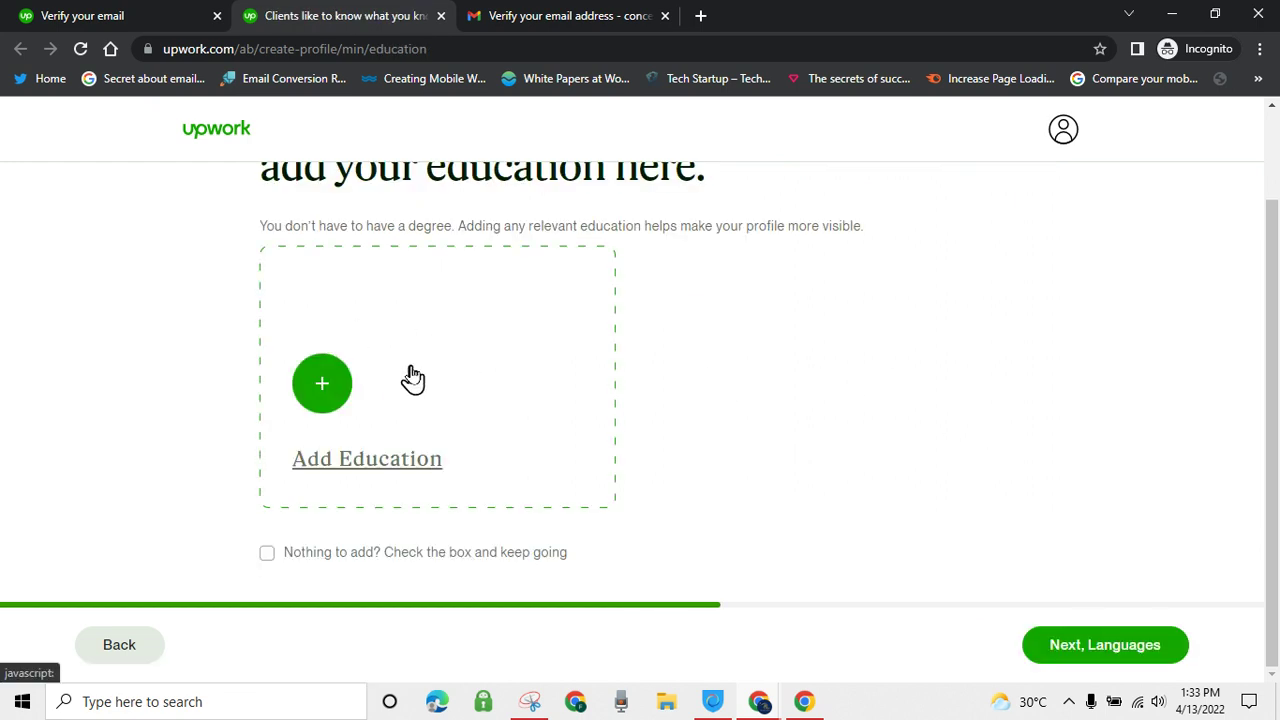
{"action": "left_click", "coordinate": [409, 430]}
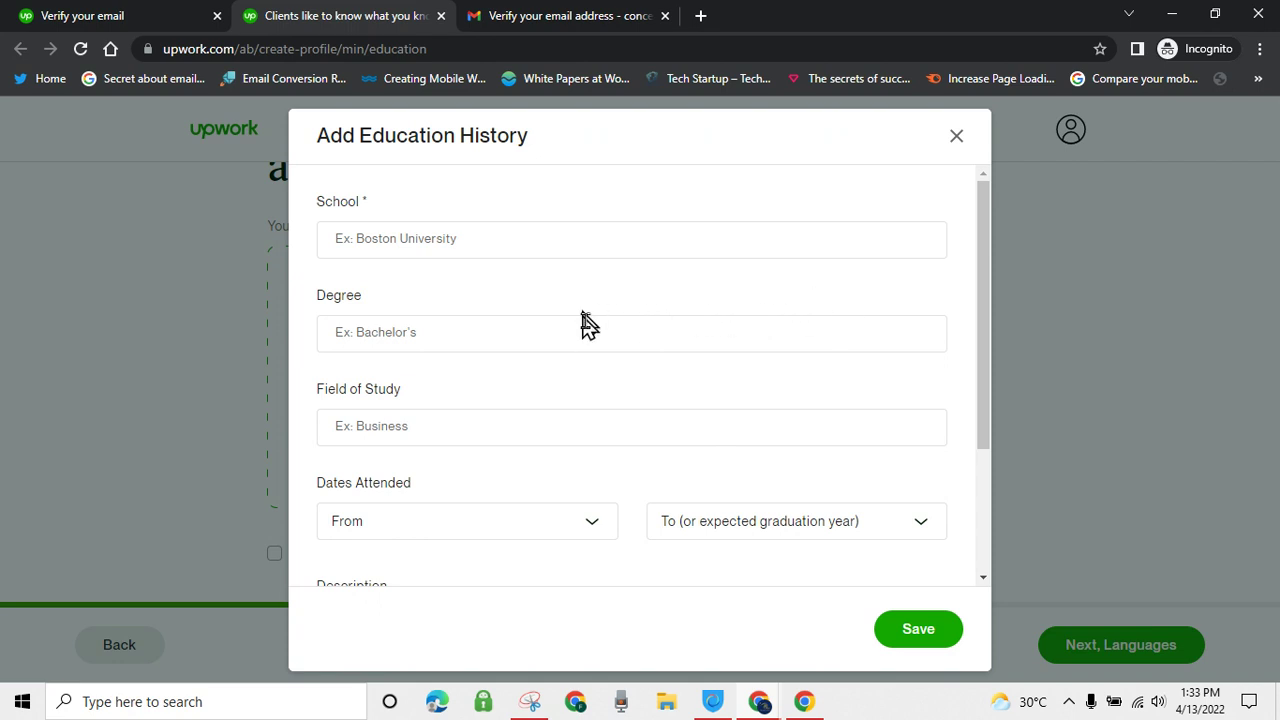
{"action": "left_click_drag", "start_coordinate": [980, 309], "coordinate": [971, 223]}
{"action": "left_click", "coordinate": [360, 248]}
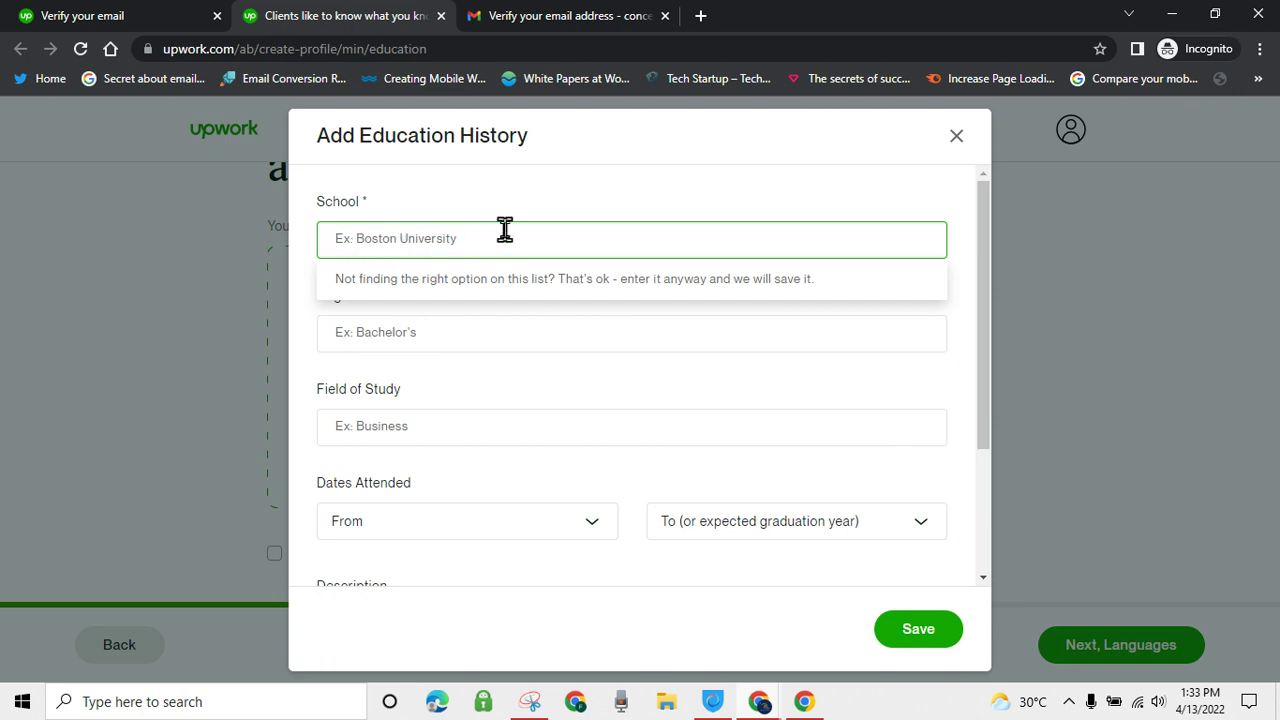
{"action": "left_click", "coordinate": [409, 328]}
{"action": "left_click", "coordinate": [411, 297]}
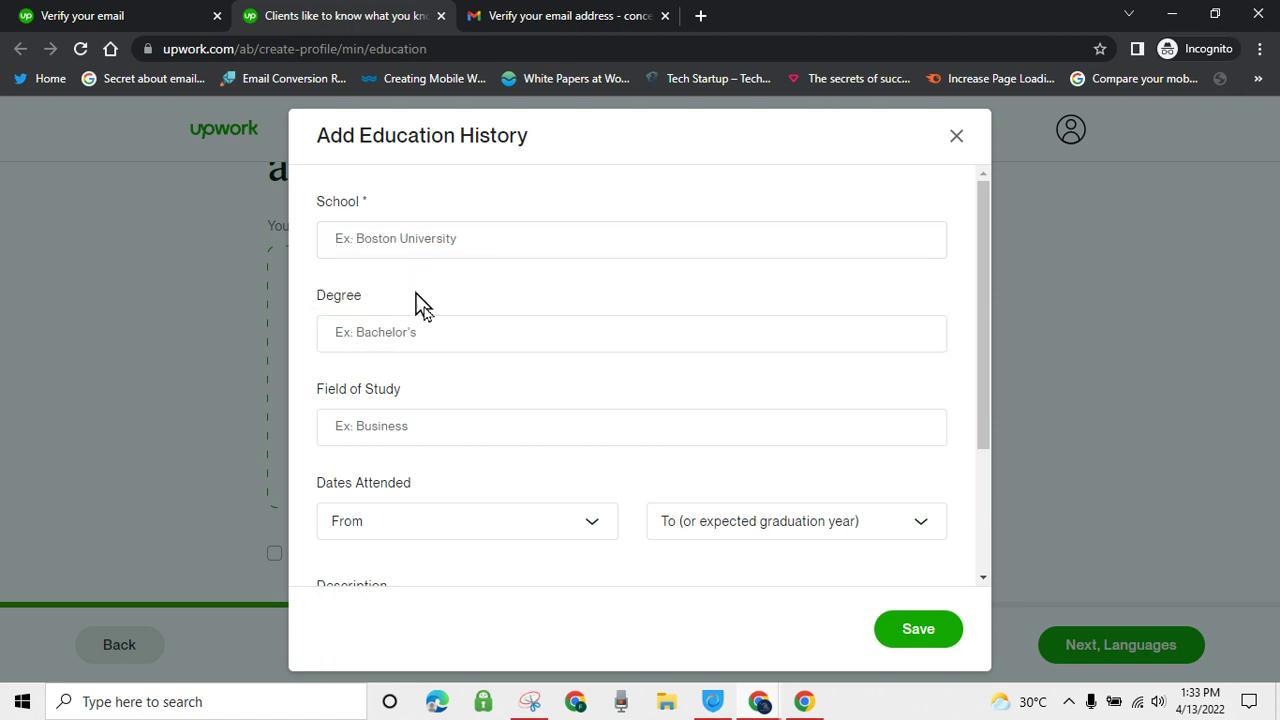
{"action": "left_click", "coordinate": [409, 430]}
{"action": "left_click", "coordinate": [700, 572]}
Step: Close the education form unsaved, tick 'Nothing to add?', and continue to Languages
{"action": "left_click_drag", "start_coordinate": [982, 306], "coordinate": [960, 530]}
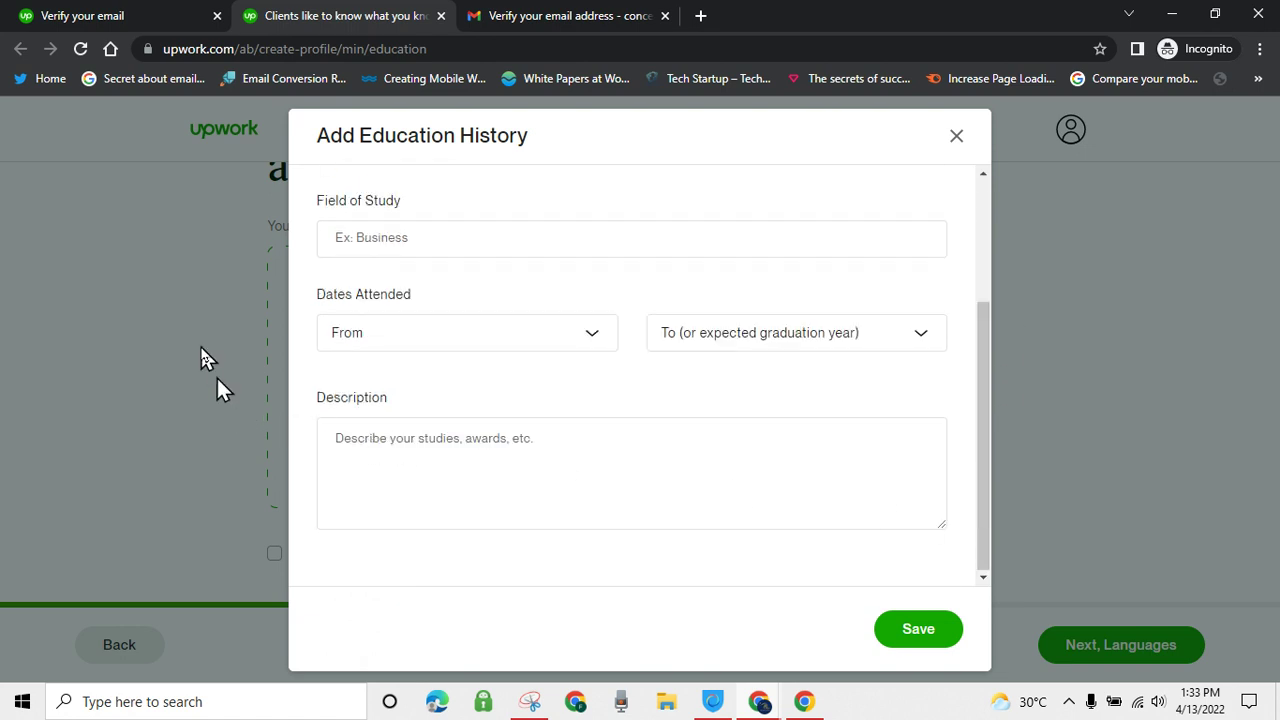
{"action": "left_click_drag", "start_coordinate": [989, 309], "coordinate": [966, 186]}
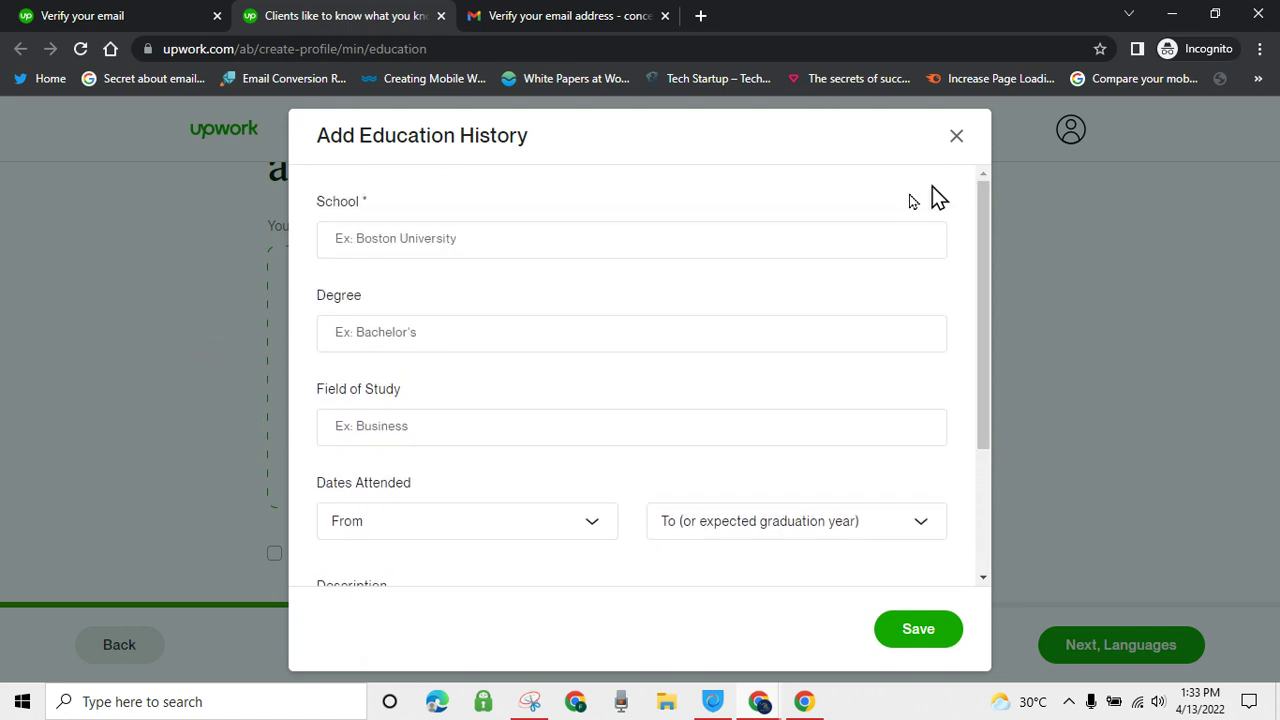
{"action": "left_click", "coordinate": [392, 242]}
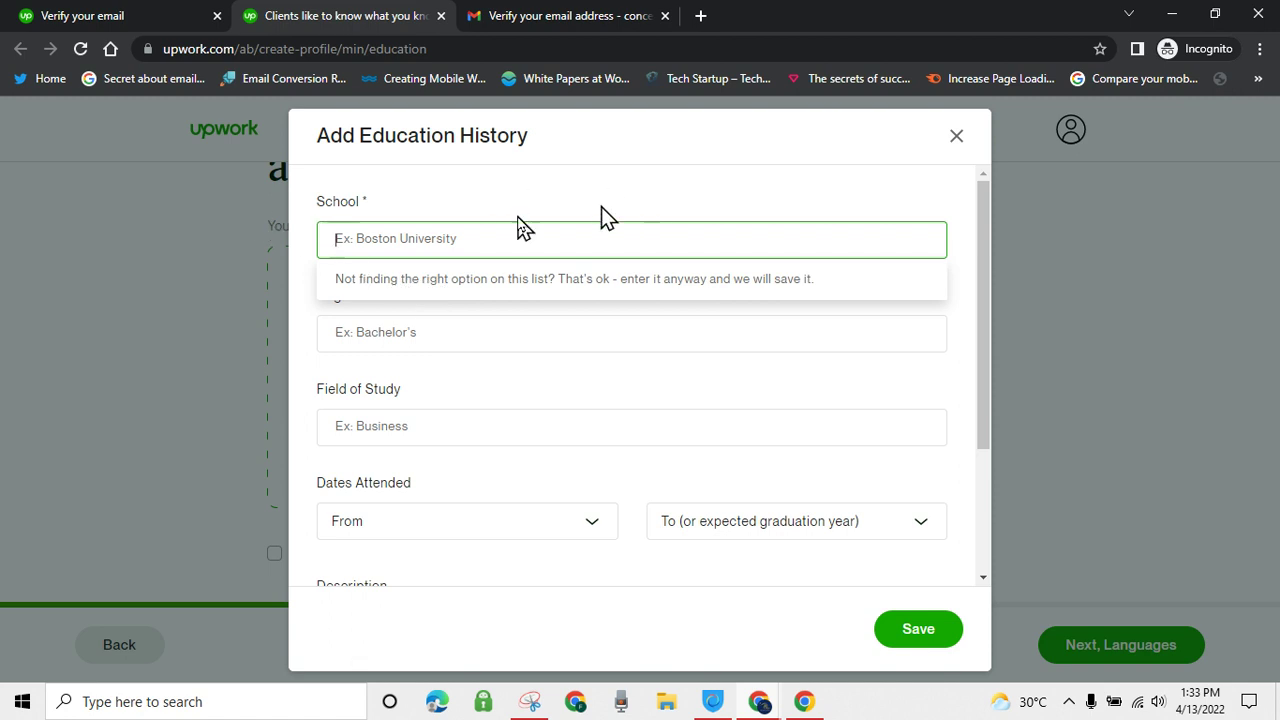
{"action": "left_click", "coordinate": [345, 396]}
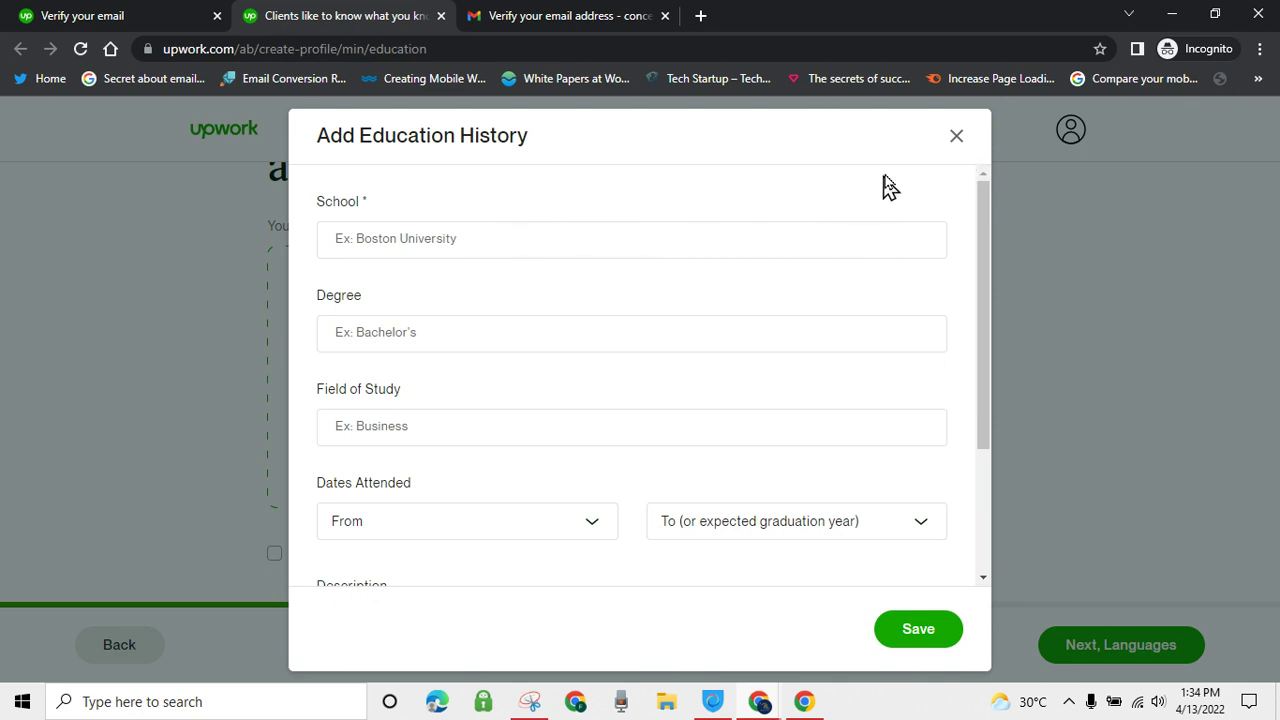
{"action": "left_click", "coordinate": [956, 137]}
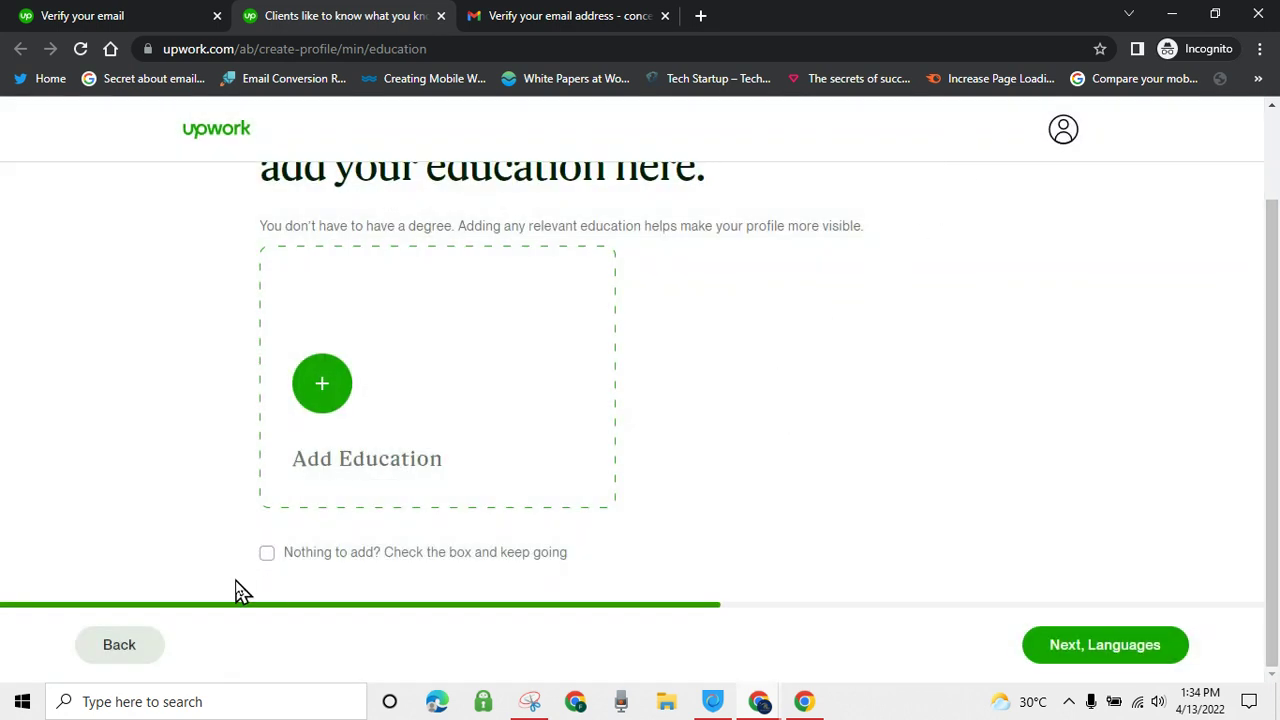
{"action": "left_click", "coordinate": [270, 553]}
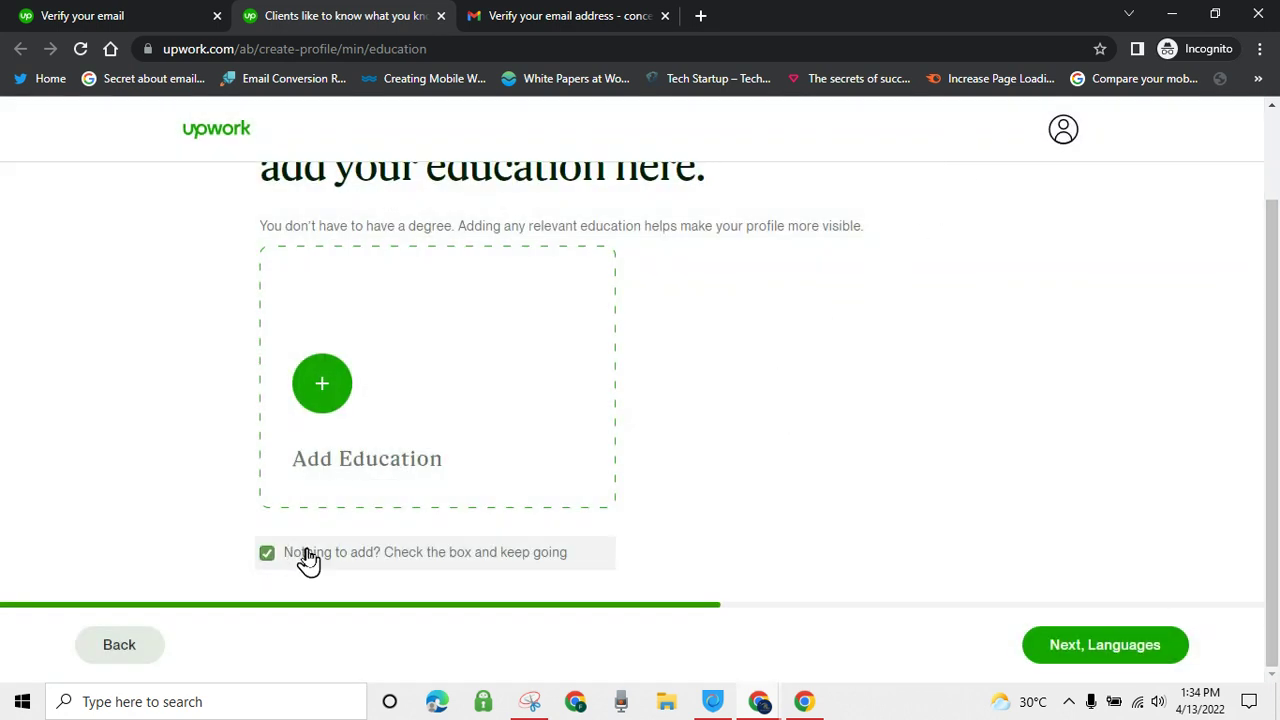
{"action": "left_click", "coordinate": [1108, 645]}
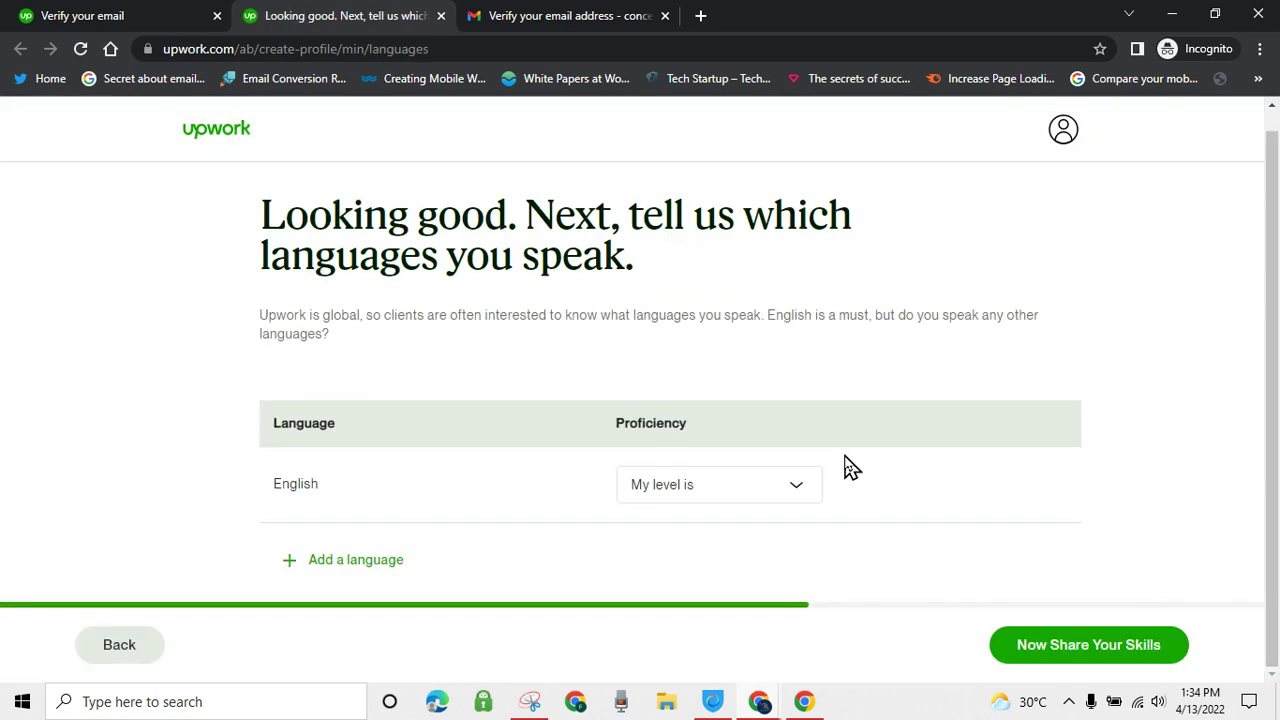
Step: Set English proficiency to Fluent, correcting an initial Conversational pick, and continue to skills
{"action": "left_click", "coordinate": [694, 485]}
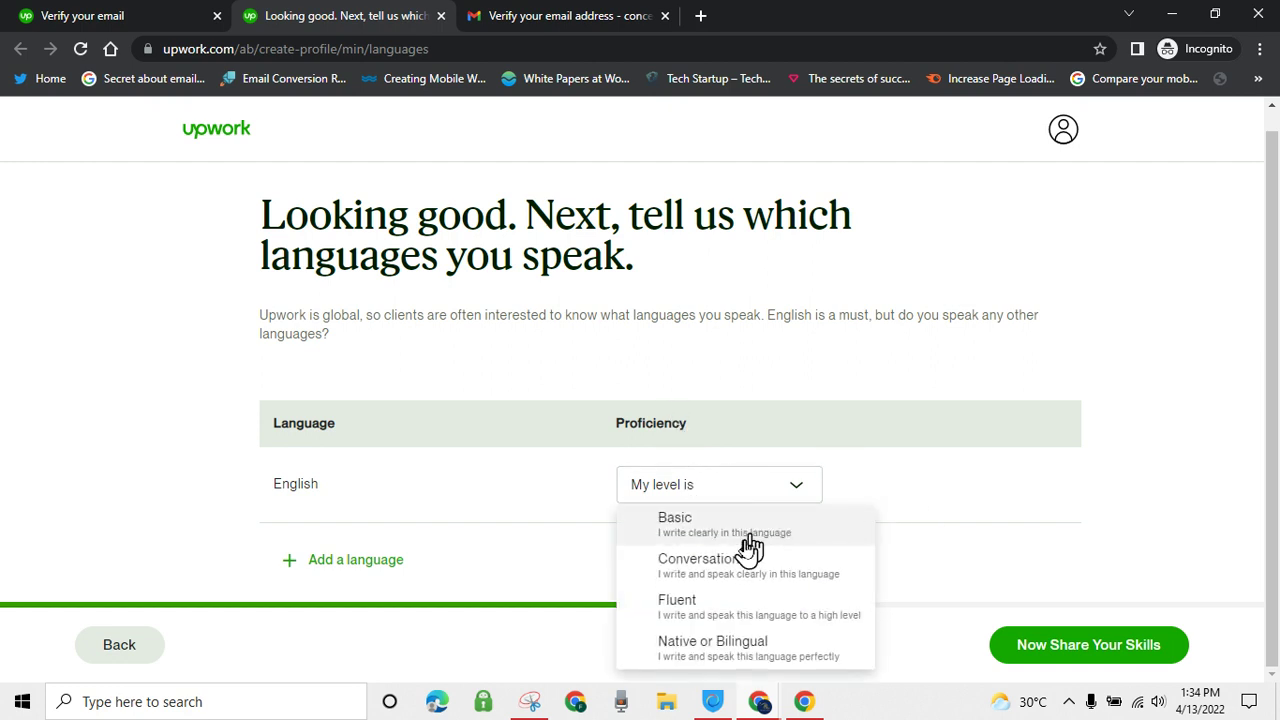
{"action": "left_click", "coordinate": [792, 580]}
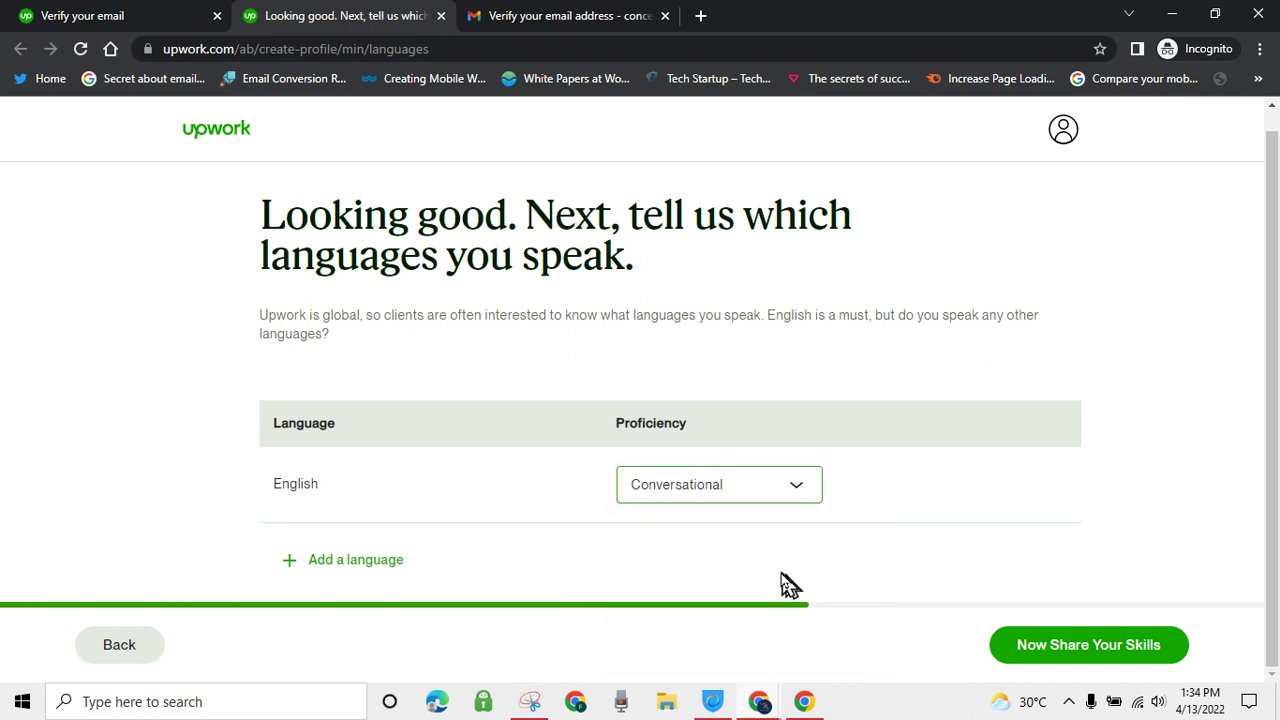
{"action": "left_click", "coordinate": [722, 485]}
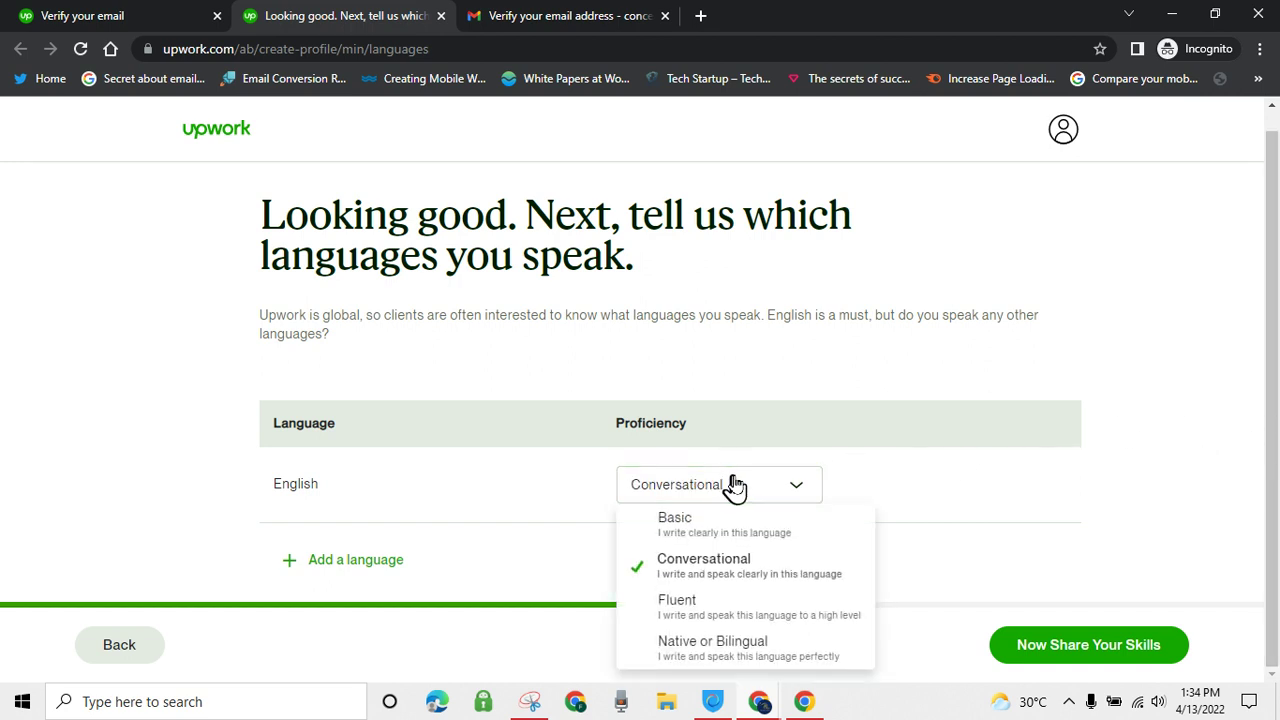
{"action": "left_click", "coordinate": [787, 611]}
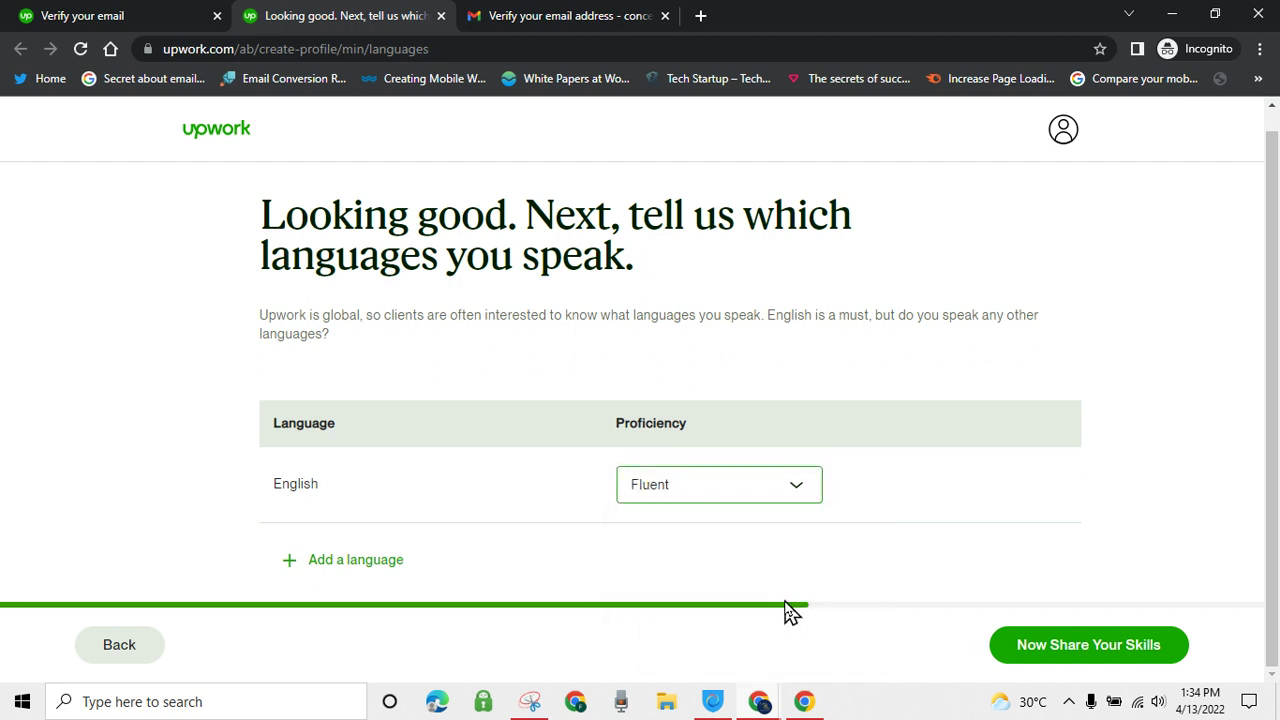
{"action": "left_click", "coordinate": [1062, 660]}
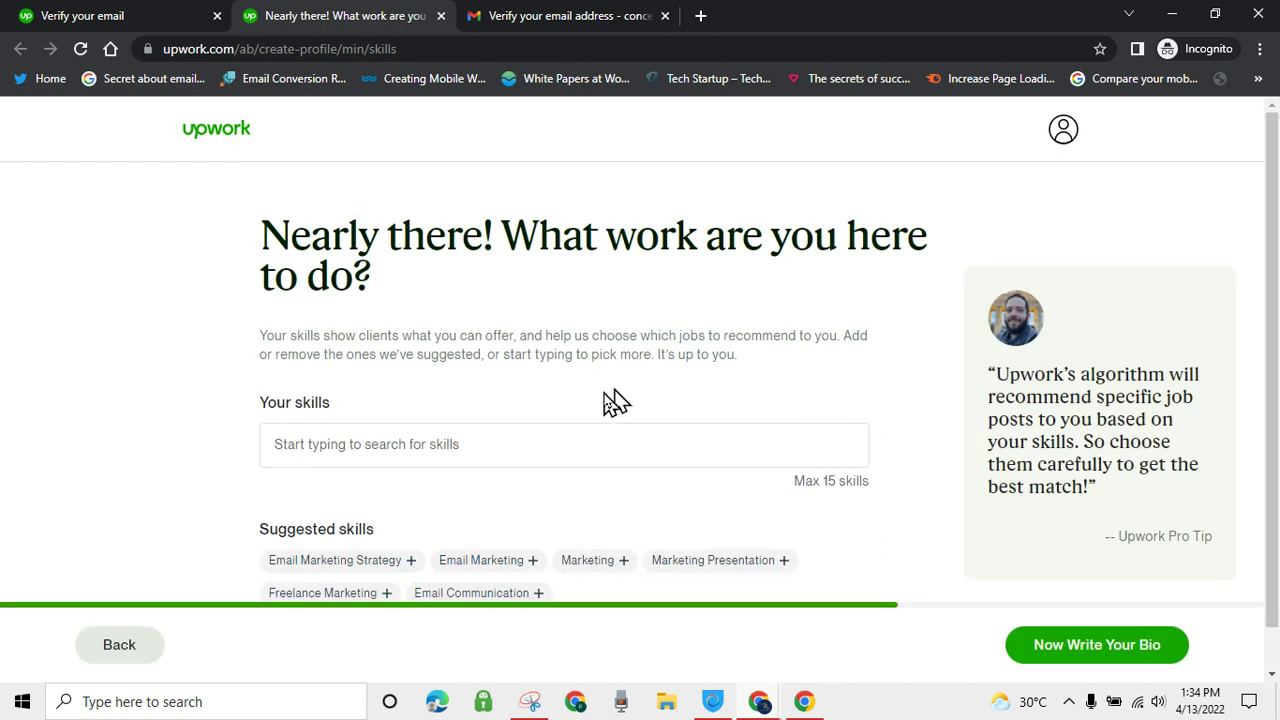
Step: Add Email Marketing, Email Automation and Email & Newsletter as skills
{"action": "left_click", "coordinate": [400, 446]}
{"action": "scroll", "coordinate": [1277, 498], "scroll_direction": "down", "scroll_amount": 1}
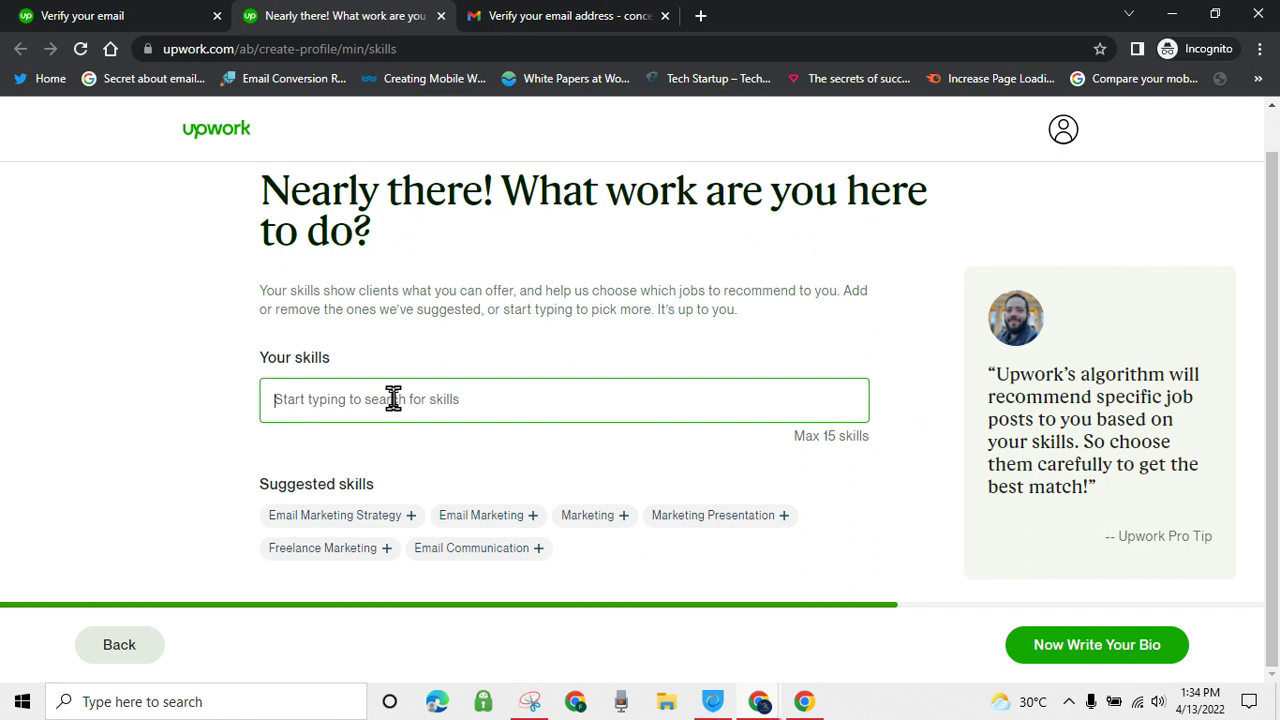
{"action": "type", "text": "Email M"}
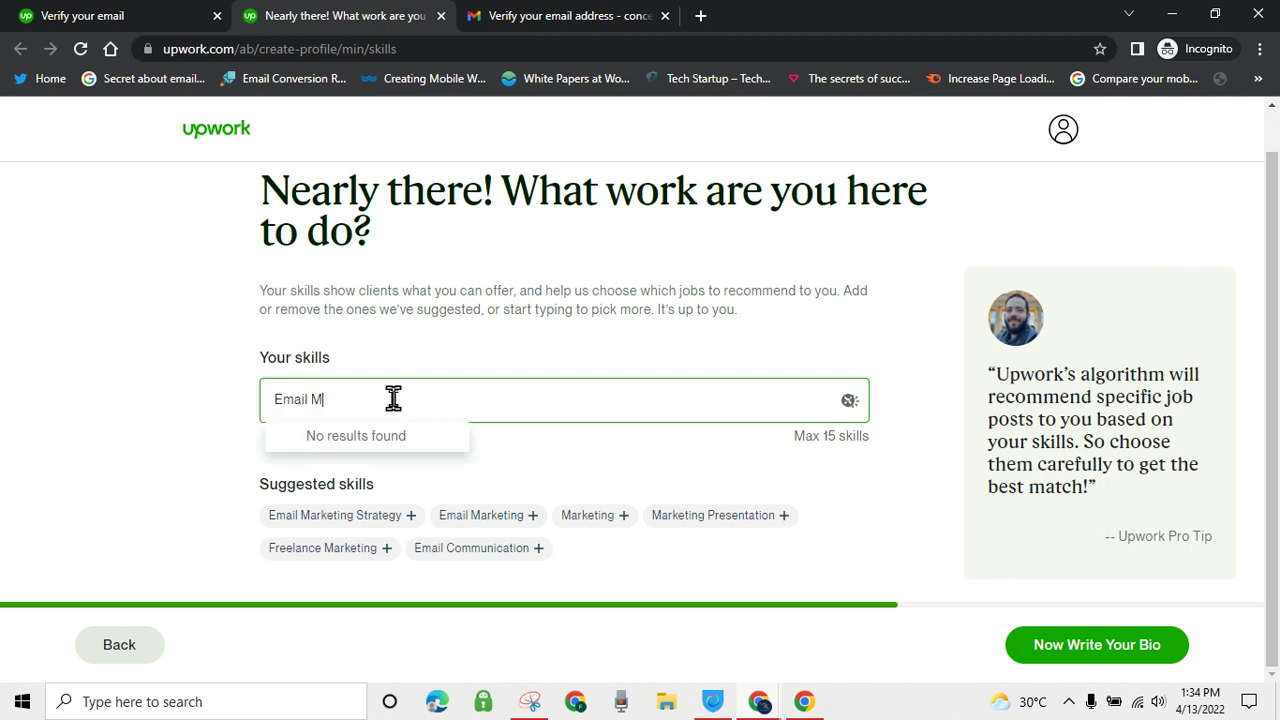
{"action": "type", "text": "arketing"}
{"action": "key", "text": "Return"}
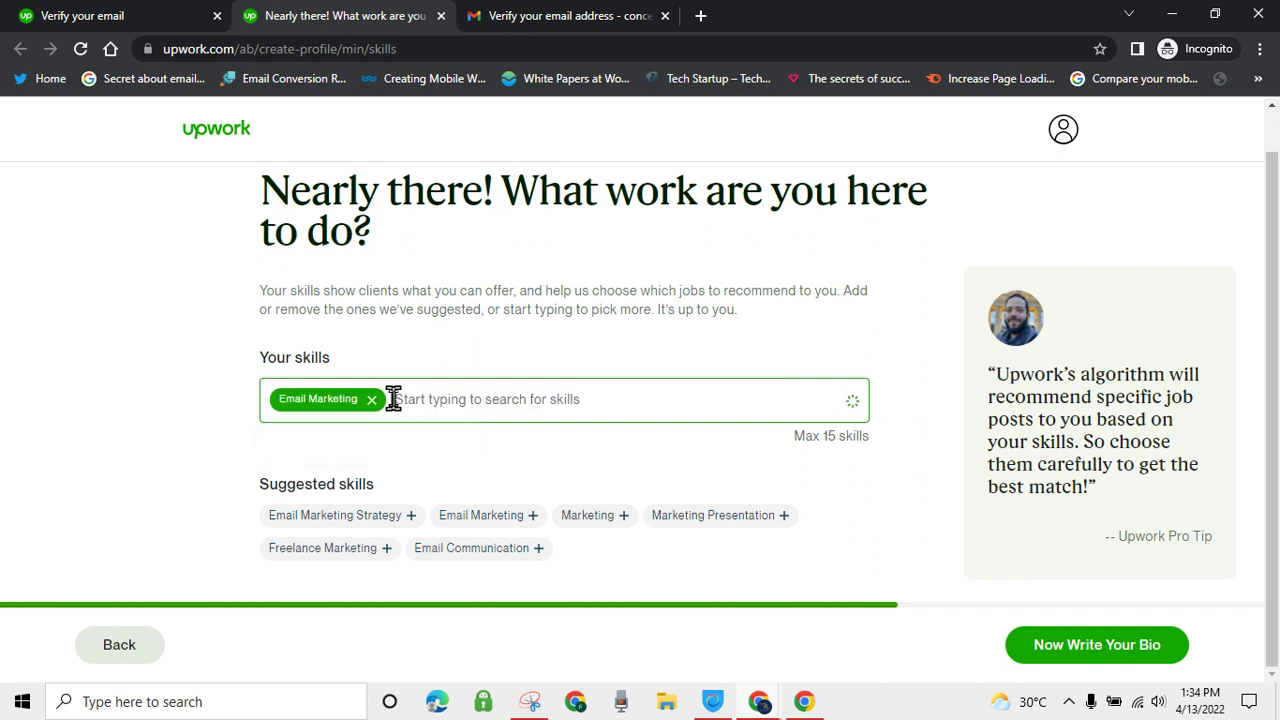
{"action": "type", "text": "Email"}
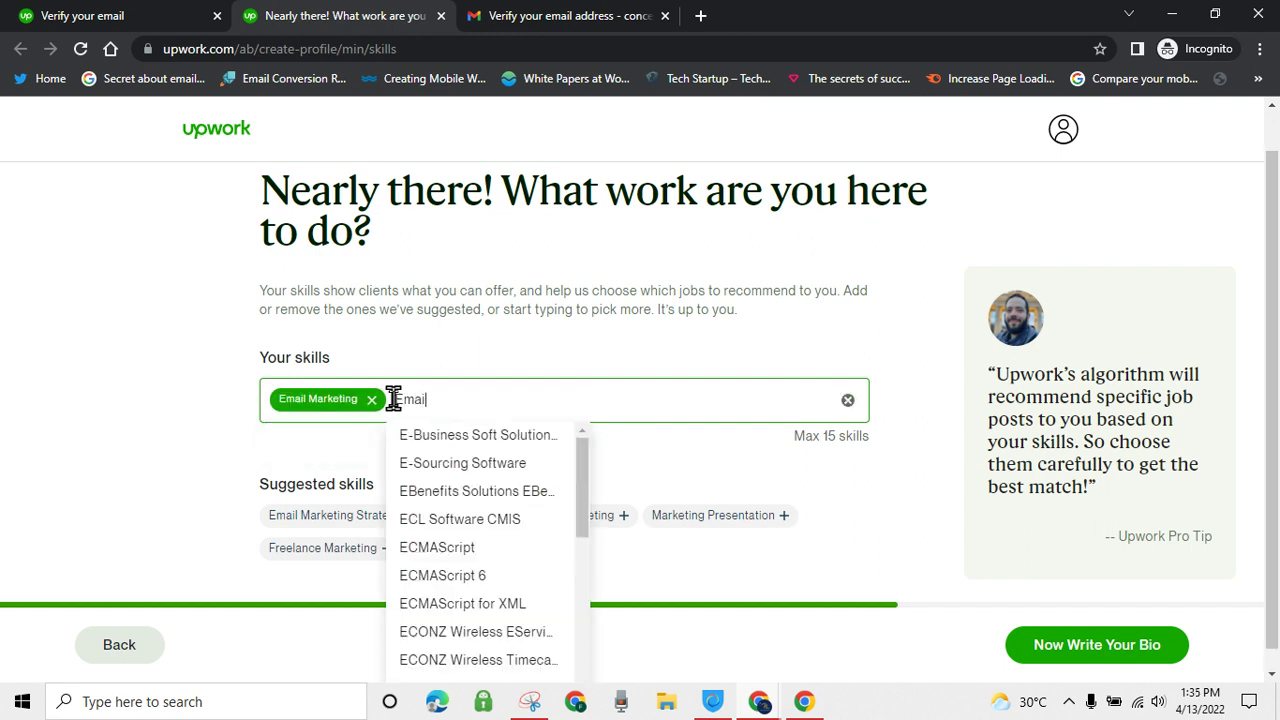
{"action": "type", "text": " Auto"}
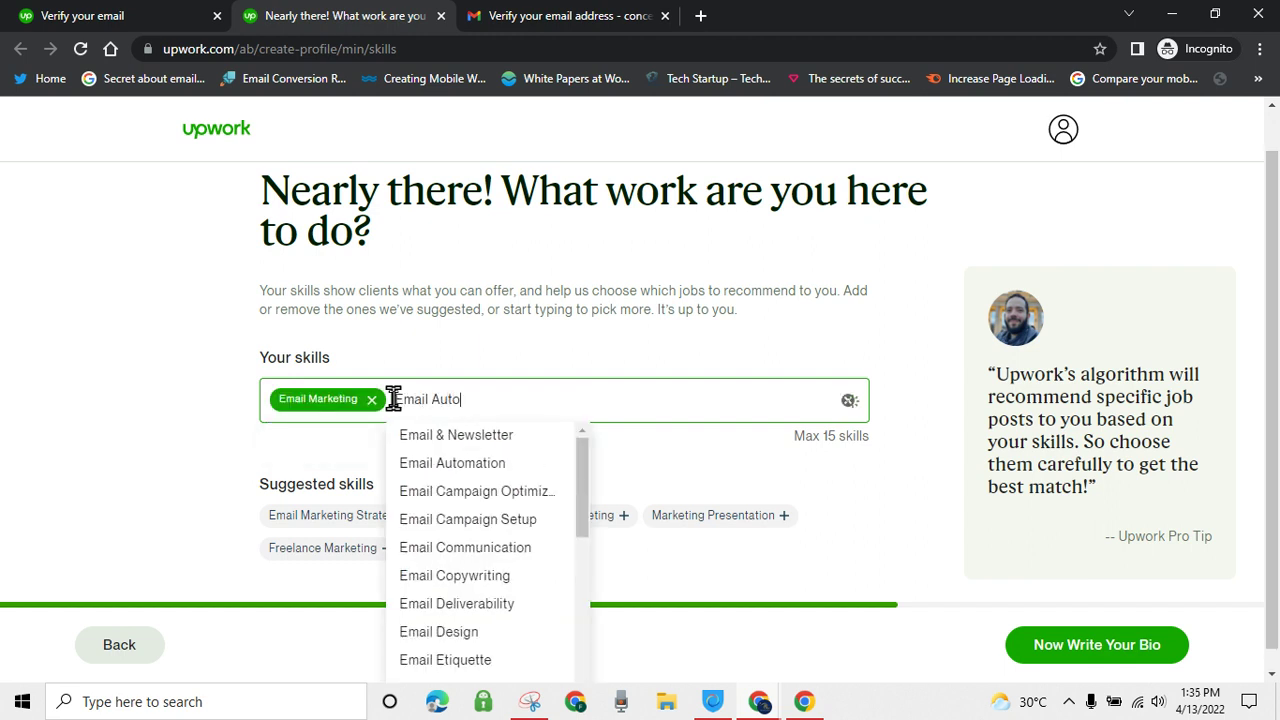
{"action": "type", "text": "mation"}
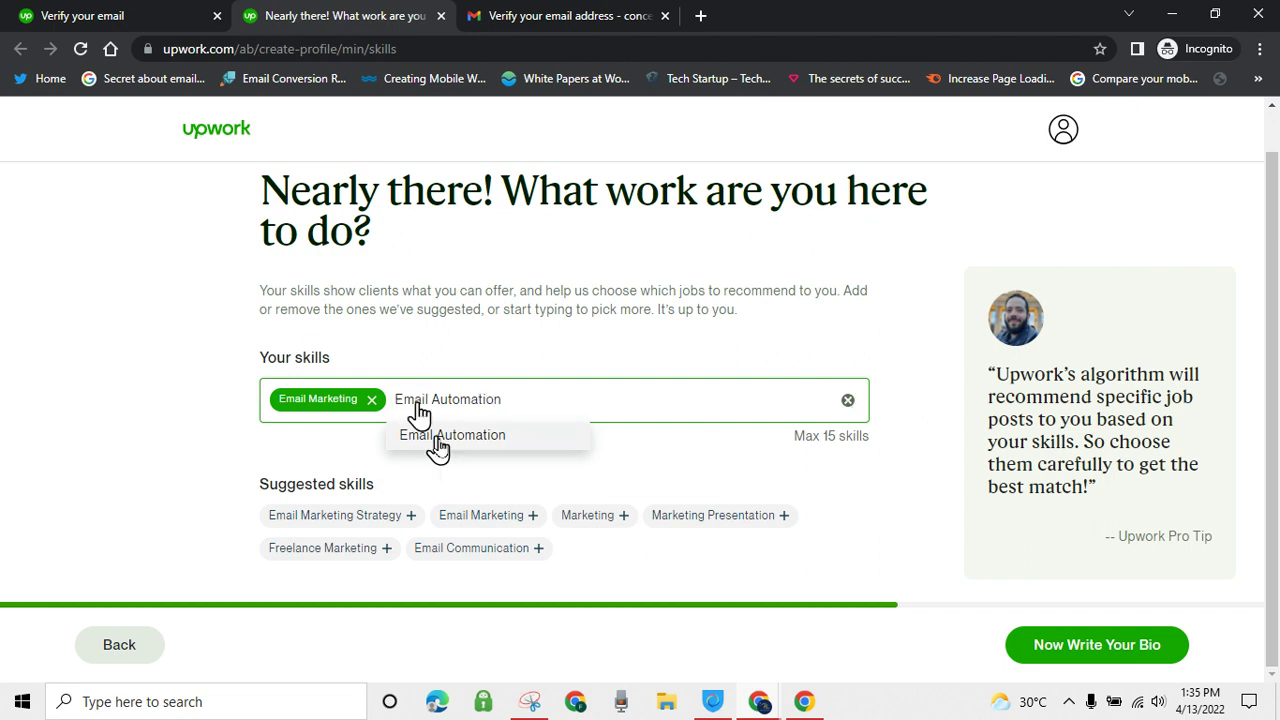
{"action": "left_click", "coordinate": [440, 435]}
{"action": "type", "text": "Ema"}
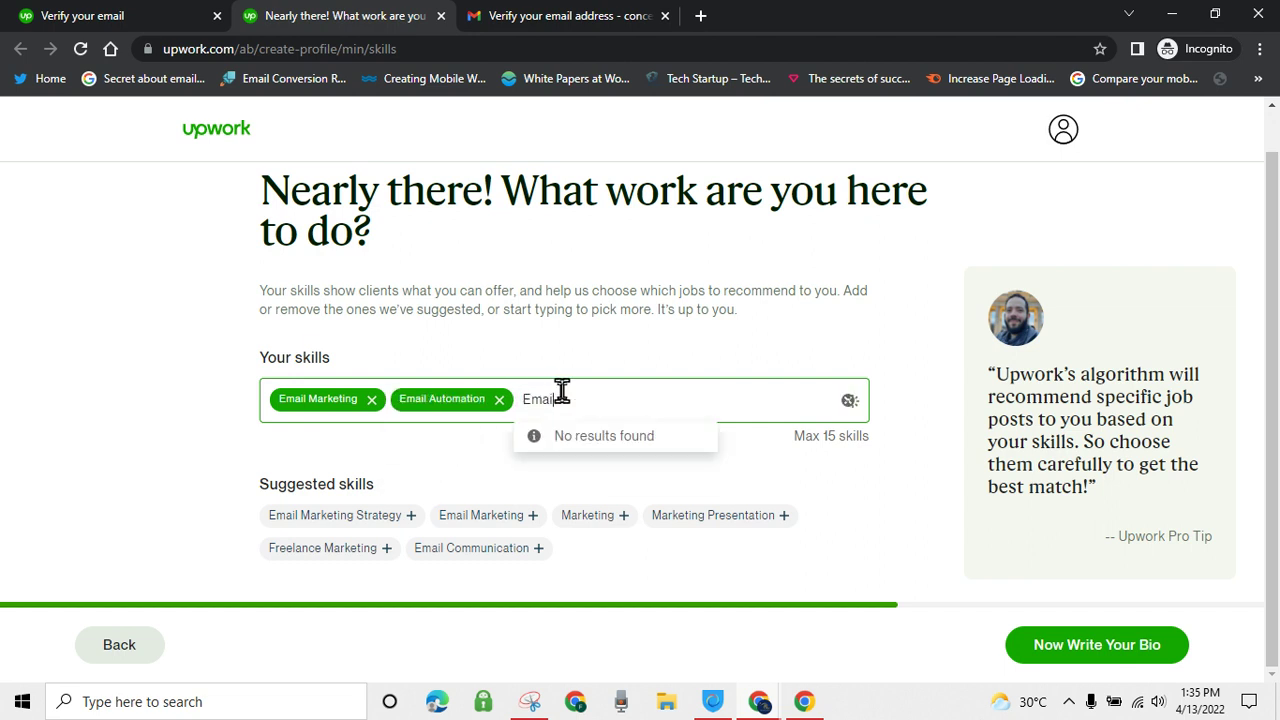
{"action": "type", "text": "il Camp"}
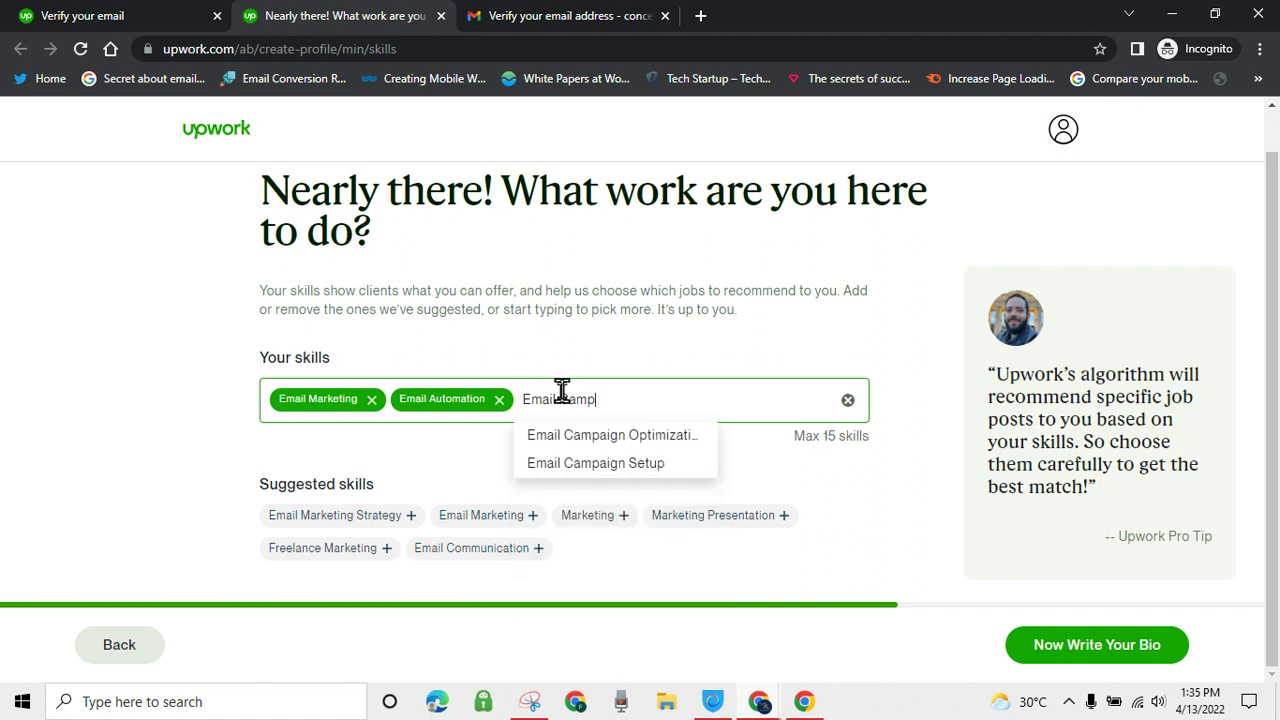
{"action": "type", "text": " N"}
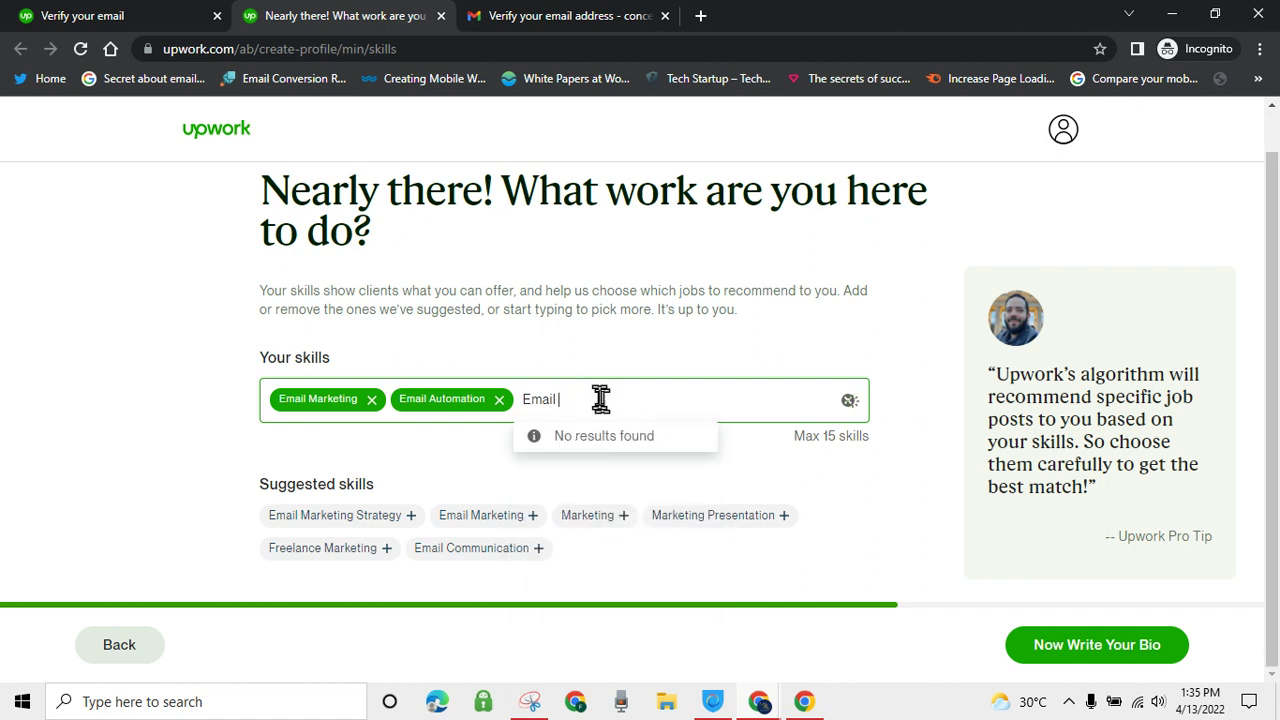
{"action": "left_click", "coordinate": [581, 436]}
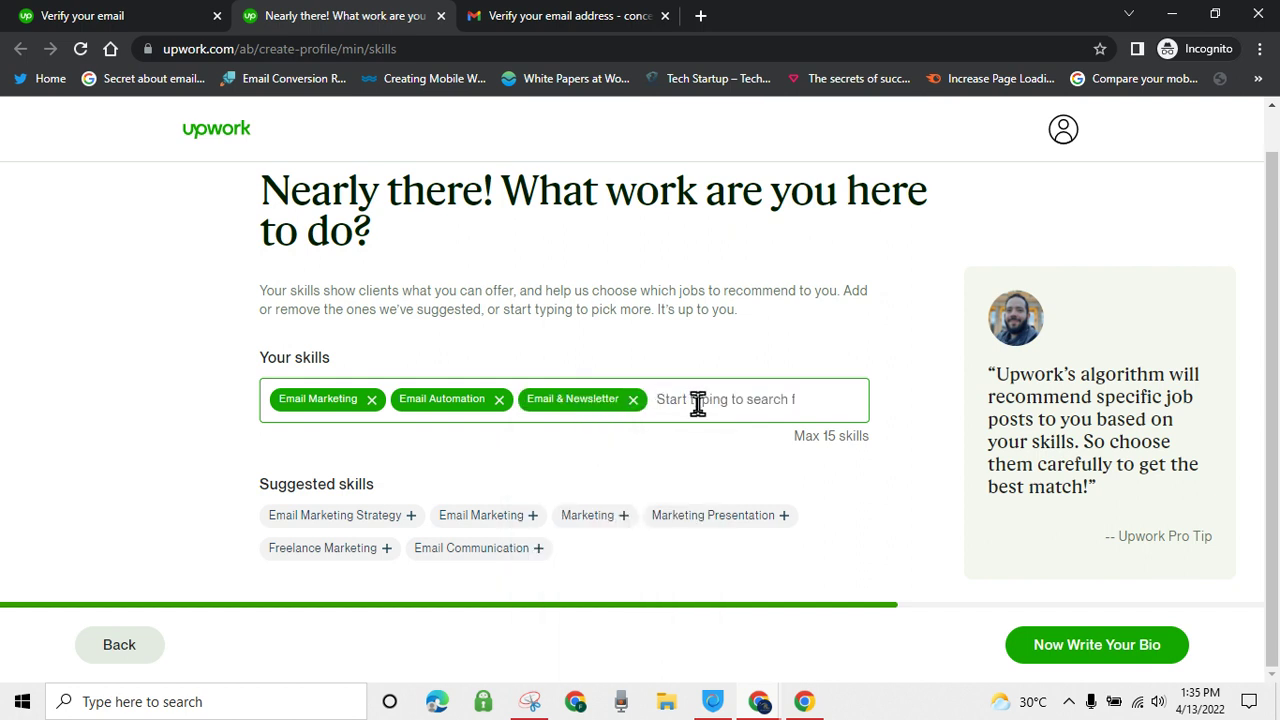
Step: Add Mailchimp, Klaviyo and AWeber as skills, fixing typos in the search
{"action": "type", "text": "Ma"}
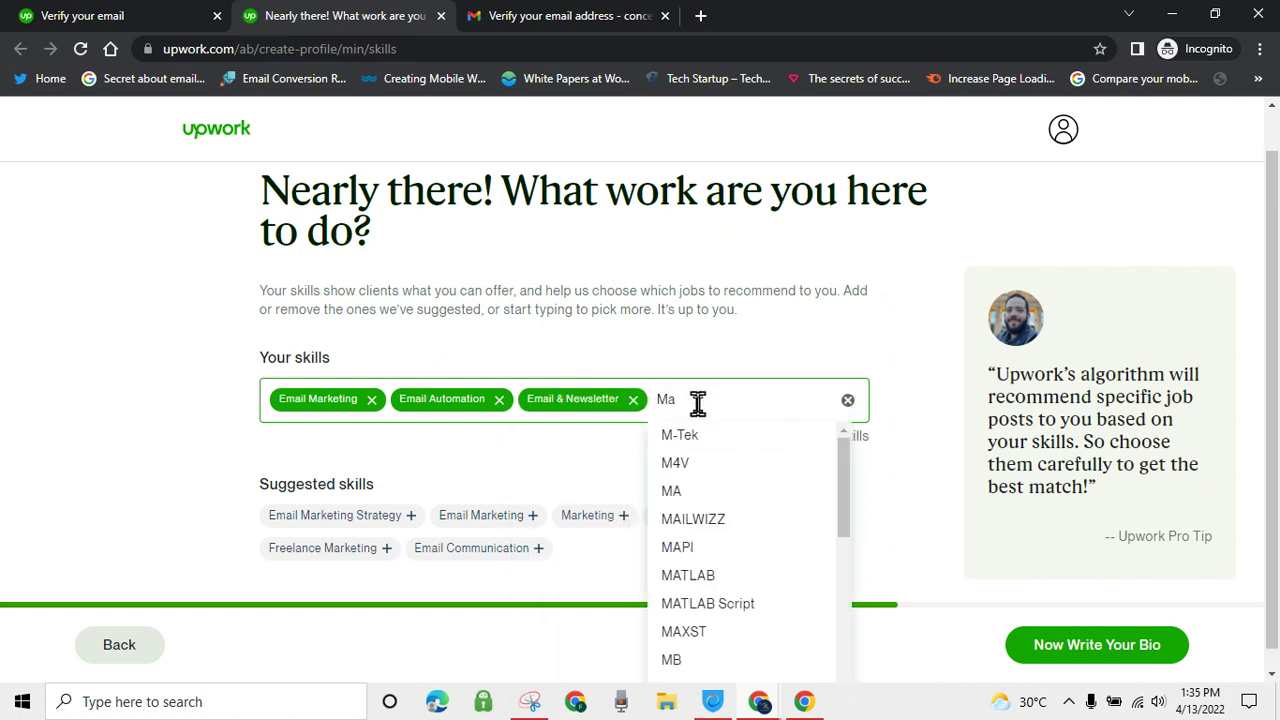
{"action": "type", "text": "ic"}
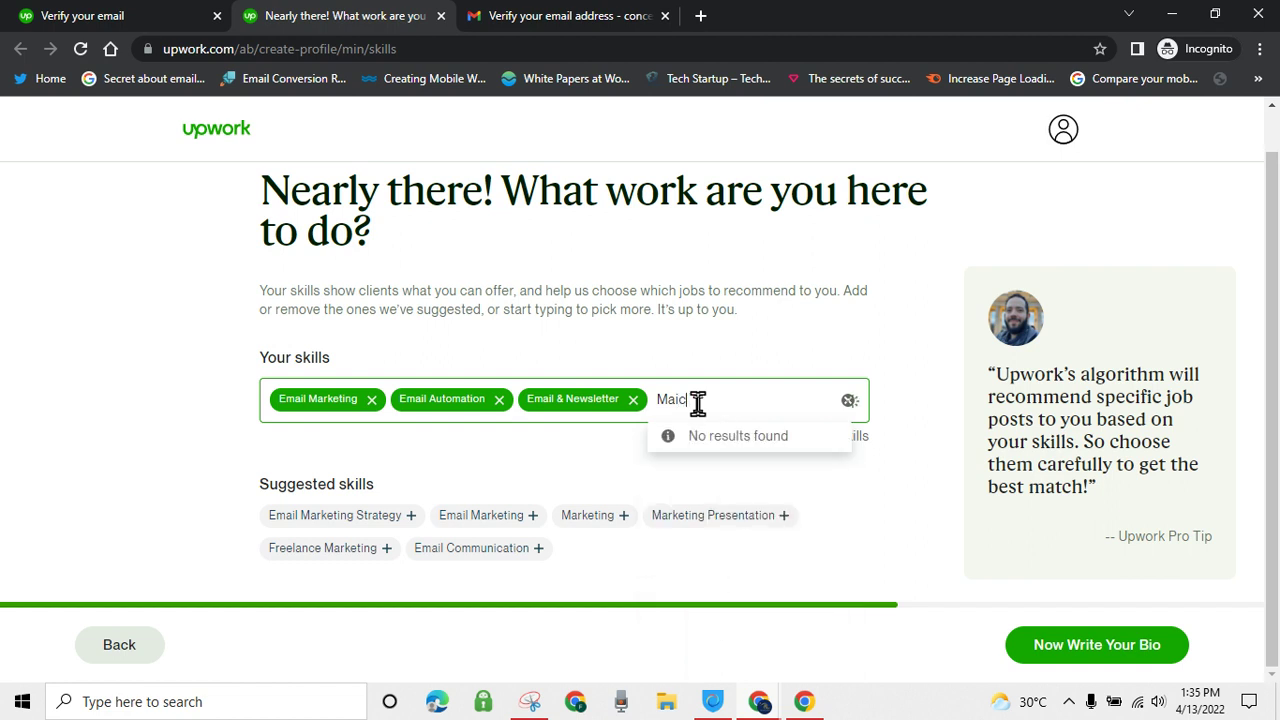
{"action": "key", "text": "BackSpace"}
{"action": "type", "text": "alil"}
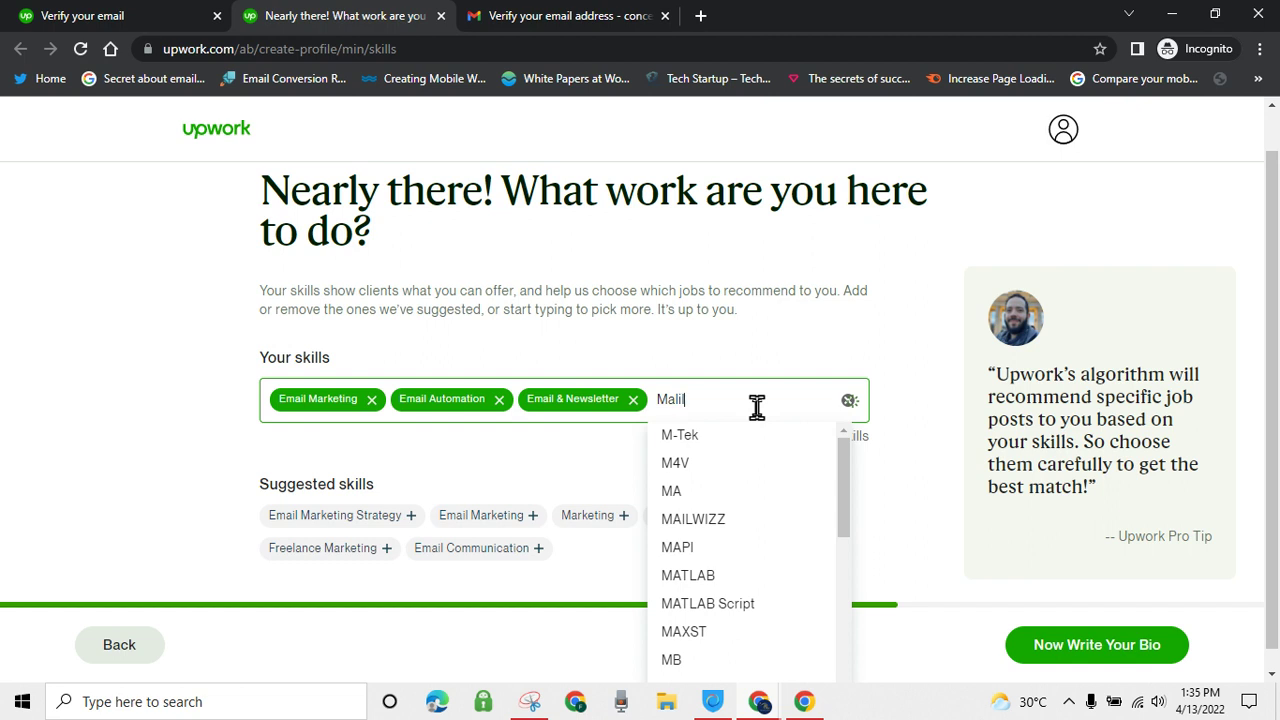
{"action": "type", "text": "chimo"}
{"action": "key", "text": "ctrl+a"}
{"action": "key", "text": "BackSpace"}
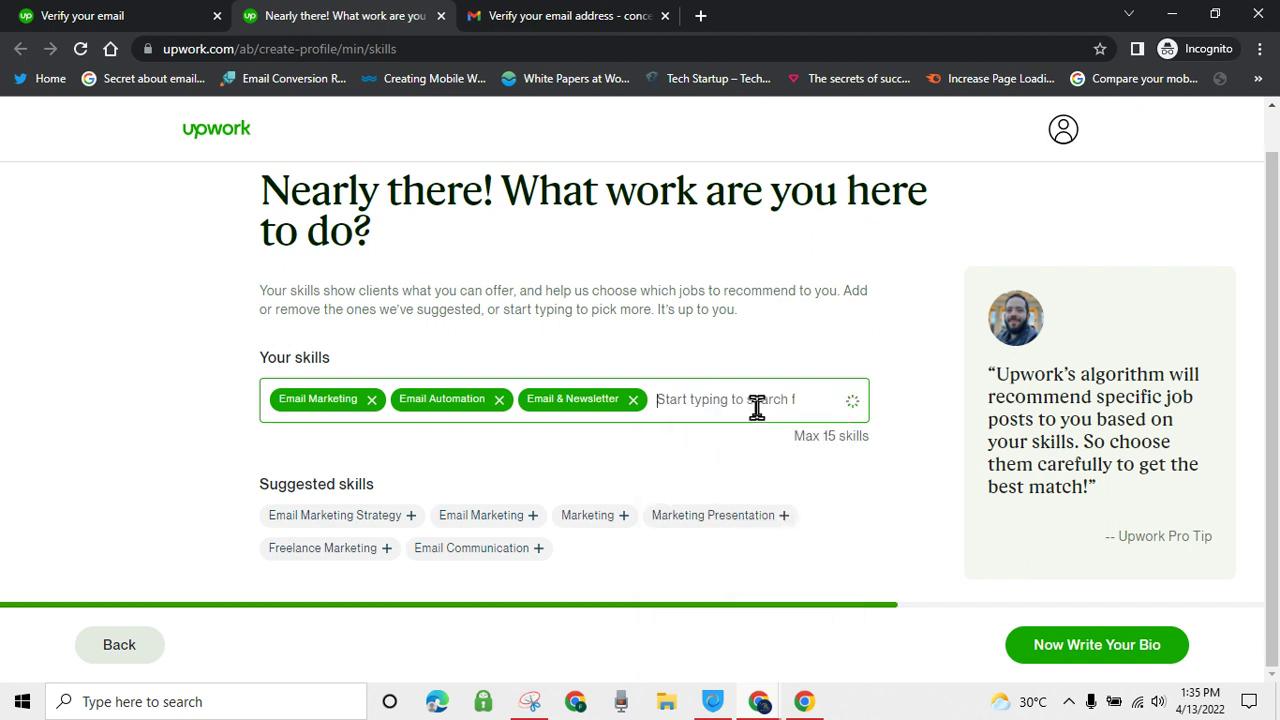
{"action": "type", "text": "mAl"}
{"action": "key", "text": "BackSpace"}
{"action": "key", "text": "BackSpace"}
{"action": "key", "text": "BackSpace"}
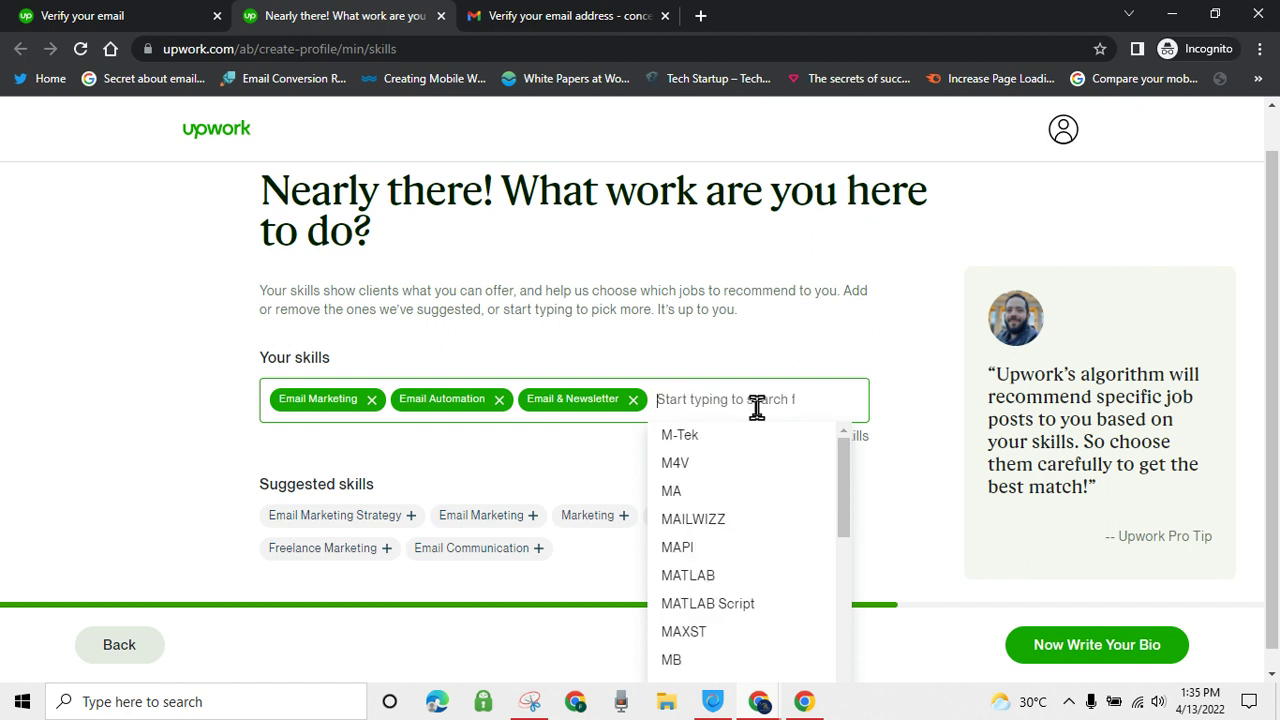
{"action": "type", "text": "Mailch"}
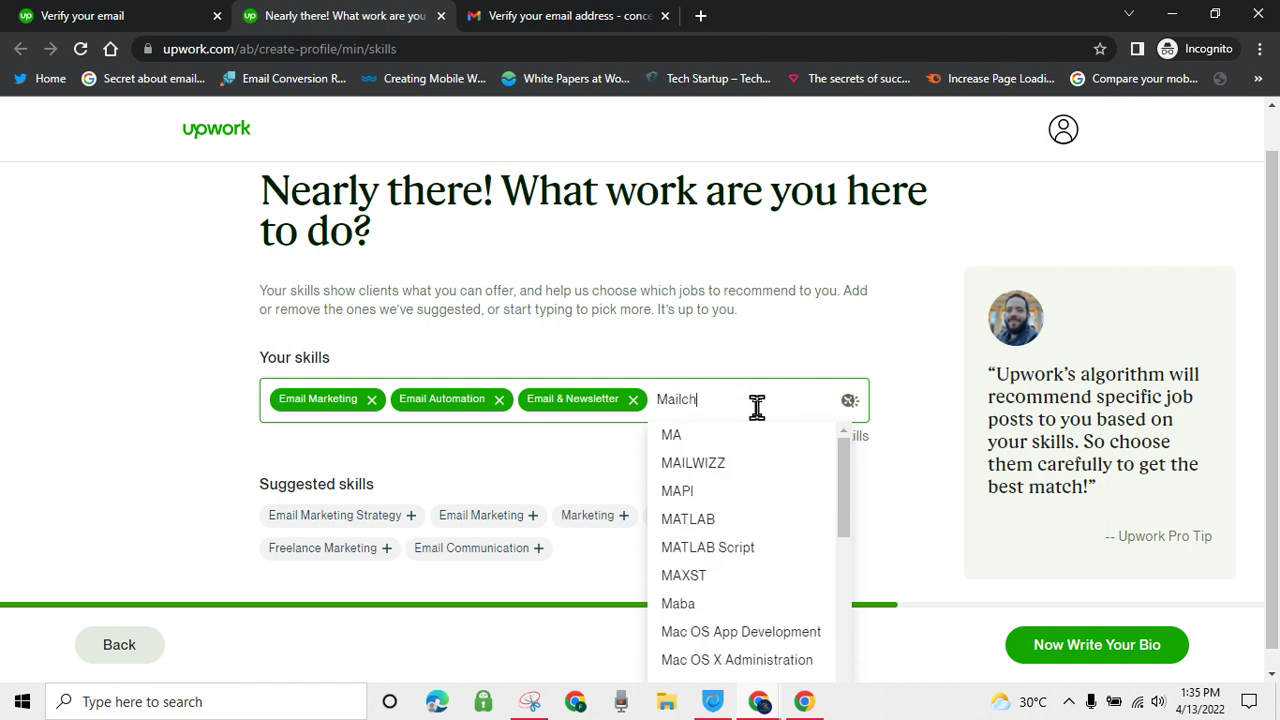
{"action": "left_click", "coordinate": [738, 430]}
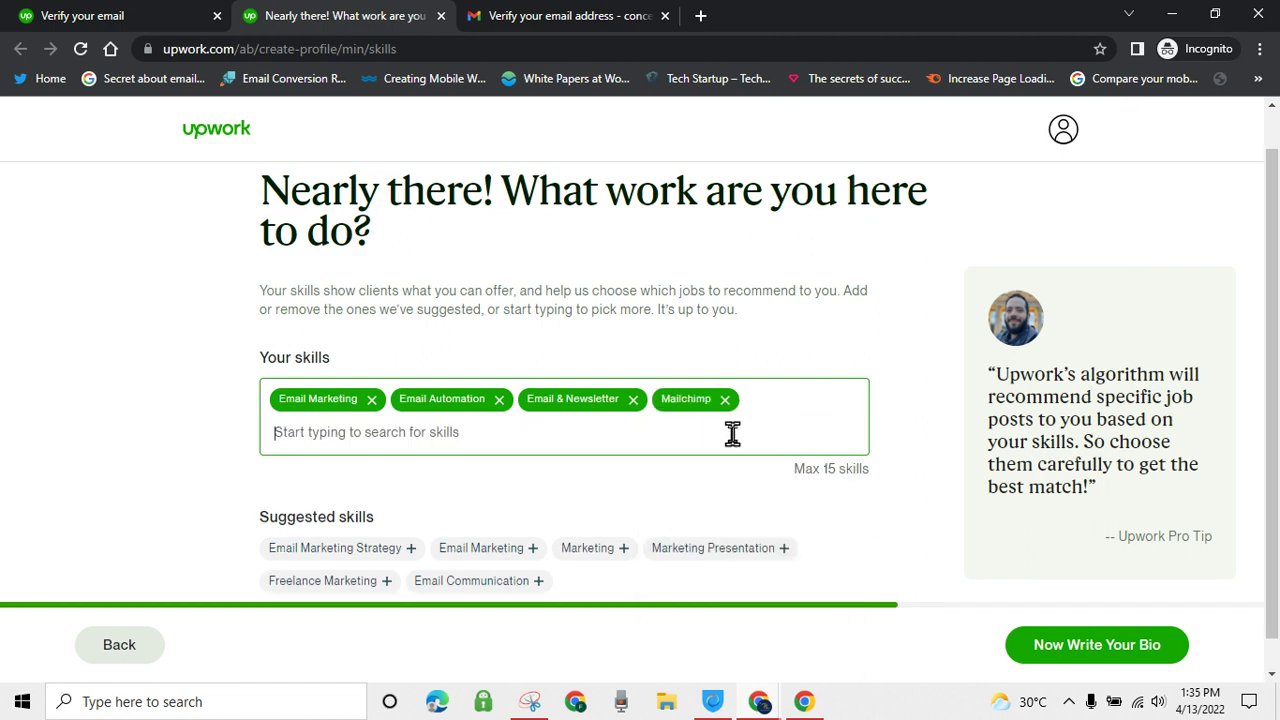
{"action": "type", "text": "Klaviyo"}
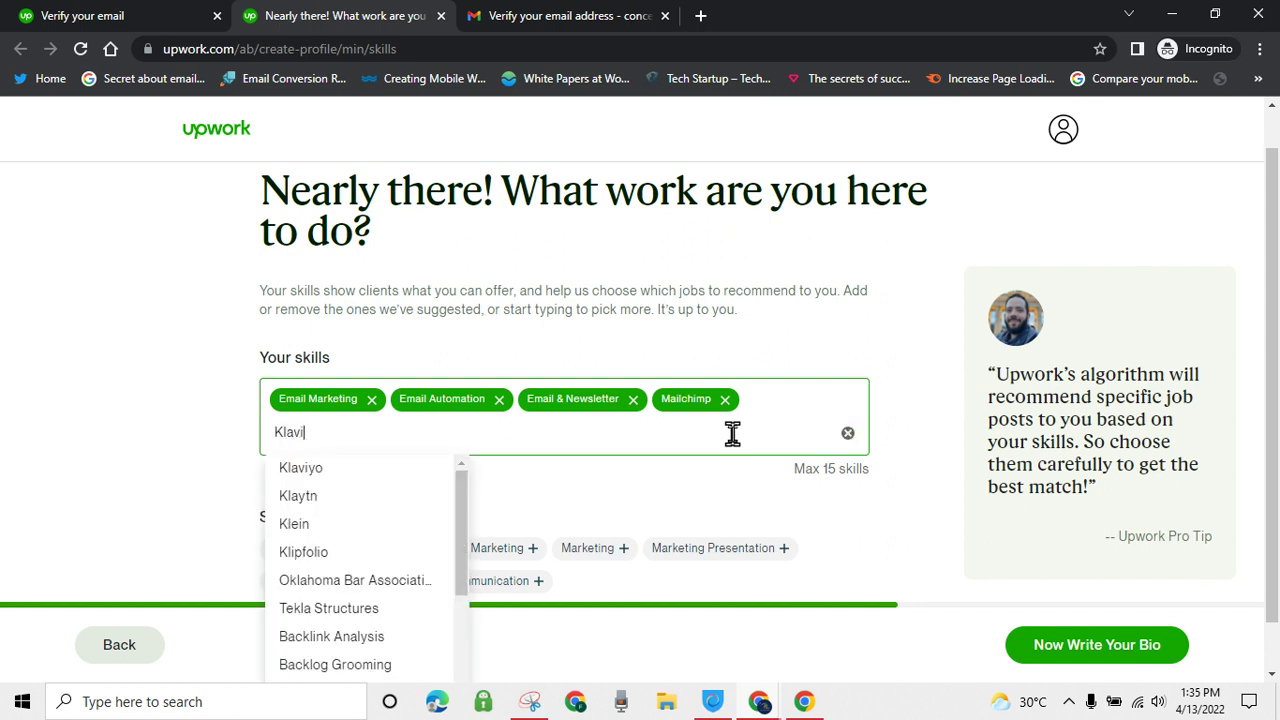
{"action": "left_click", "coordinate": [383, 470]}
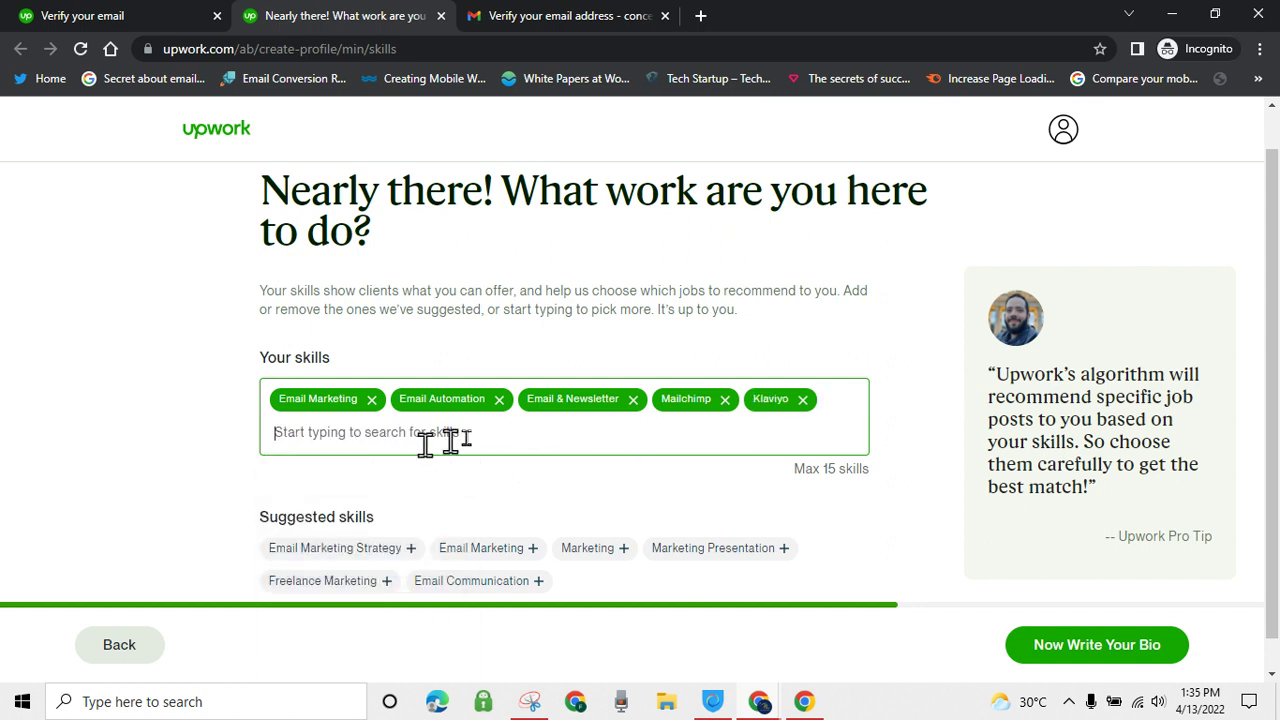
{"action": "type", "text": "Aw"}
{"action": "type", "text": "eb"}
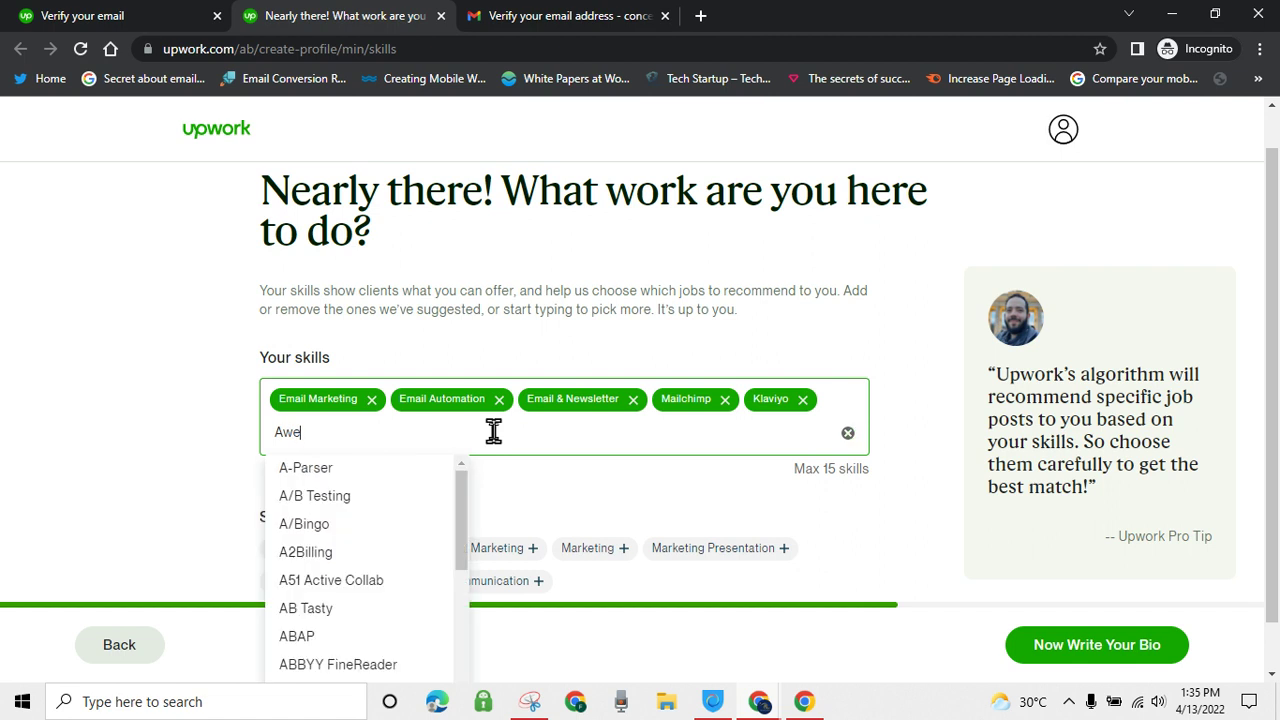
{"action": "left_click", "coordinate": [301, 468]}
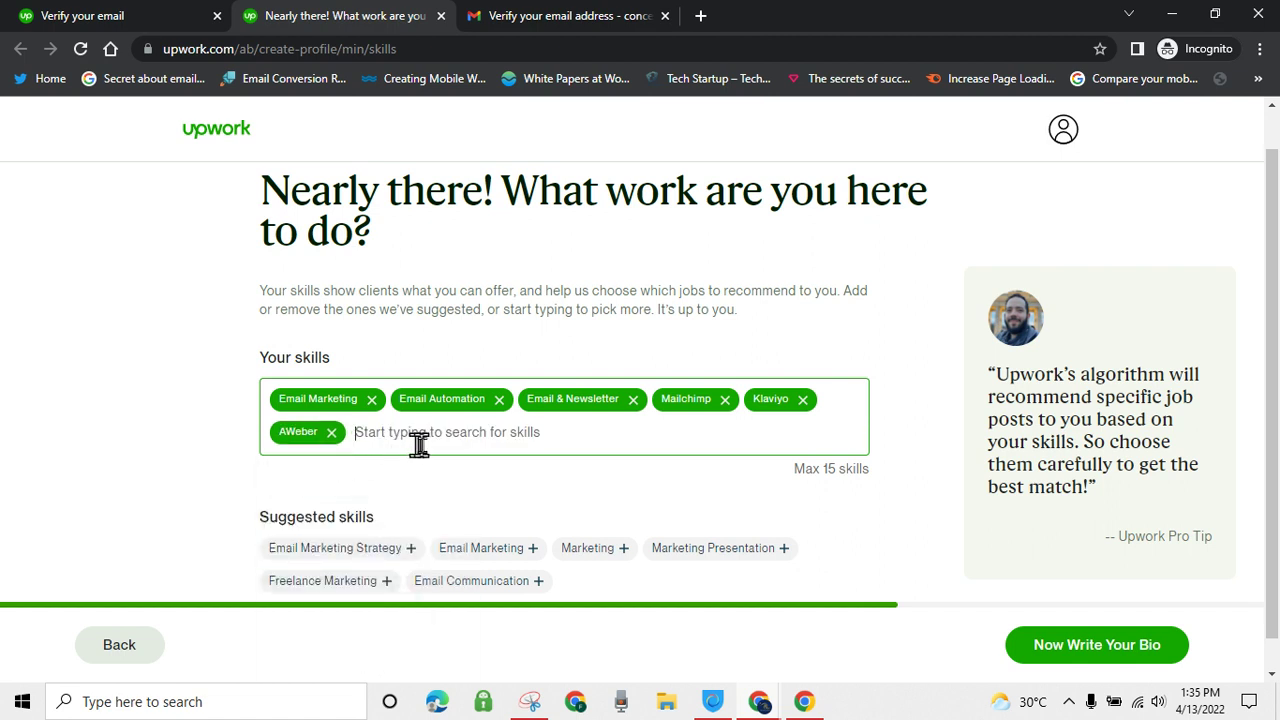
Step: Search for Omnisend, find no match, and clear the skill search
{"action": "type", "text": "Omnisend"}
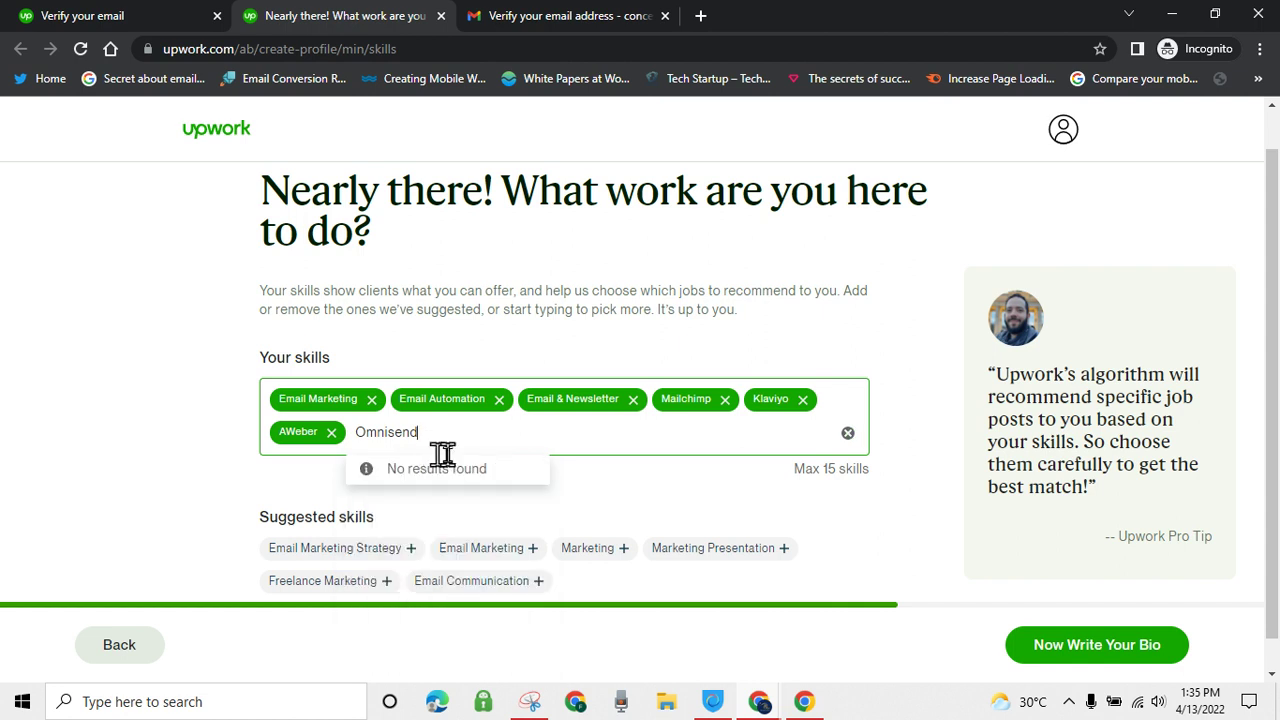
{"action": "key", "text": "BackSpace"}
{"action": "key", "text": "BackSpace"}
{"action": "key", "text": "BackSpace"}
{"action": "key", "text": "BackSpace"}
{"action": "key", "text": "BackSpace"}
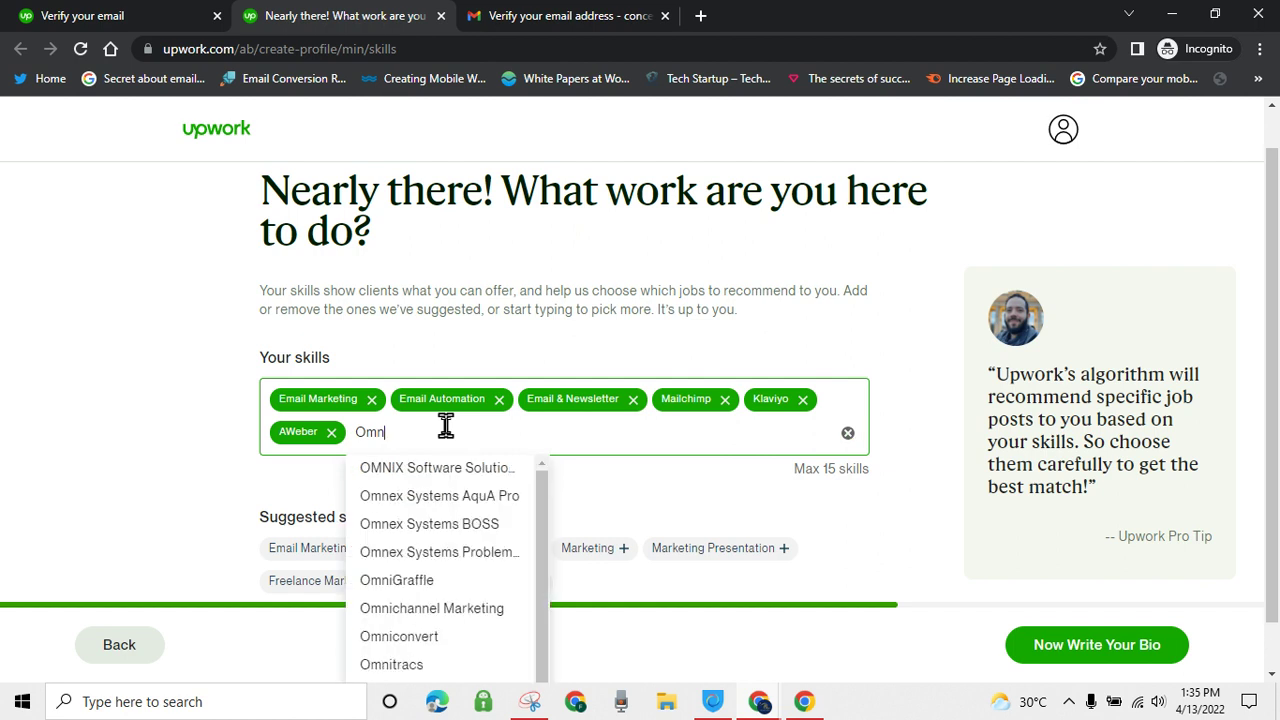
{"action": "key", "text": "BackSpace"}
{"action": "key", "text": "BackSpace"}
{"action": "key", "text": "BackSpace"}
{"action": "left_click", "coordinate": [669, 272]}
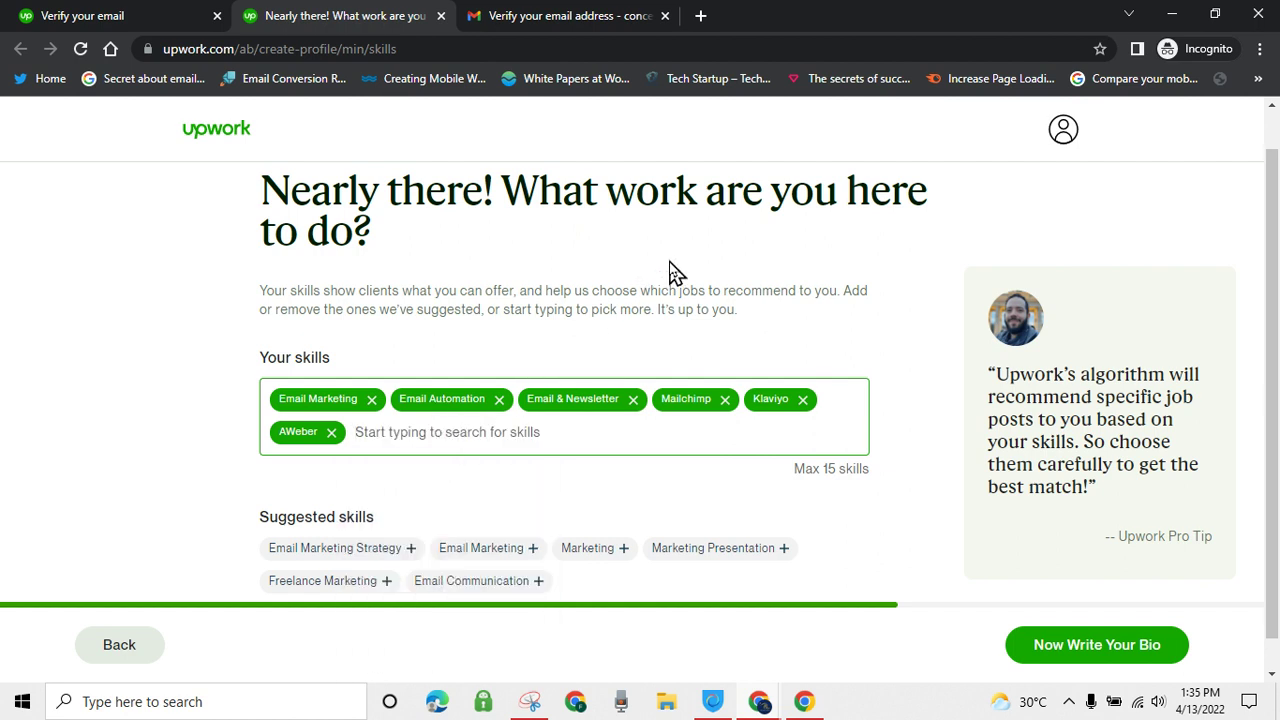
{"action": "scroll", "coordinate": [1266, 571], "scroll_direction": "down", "scroll_amount": 1}
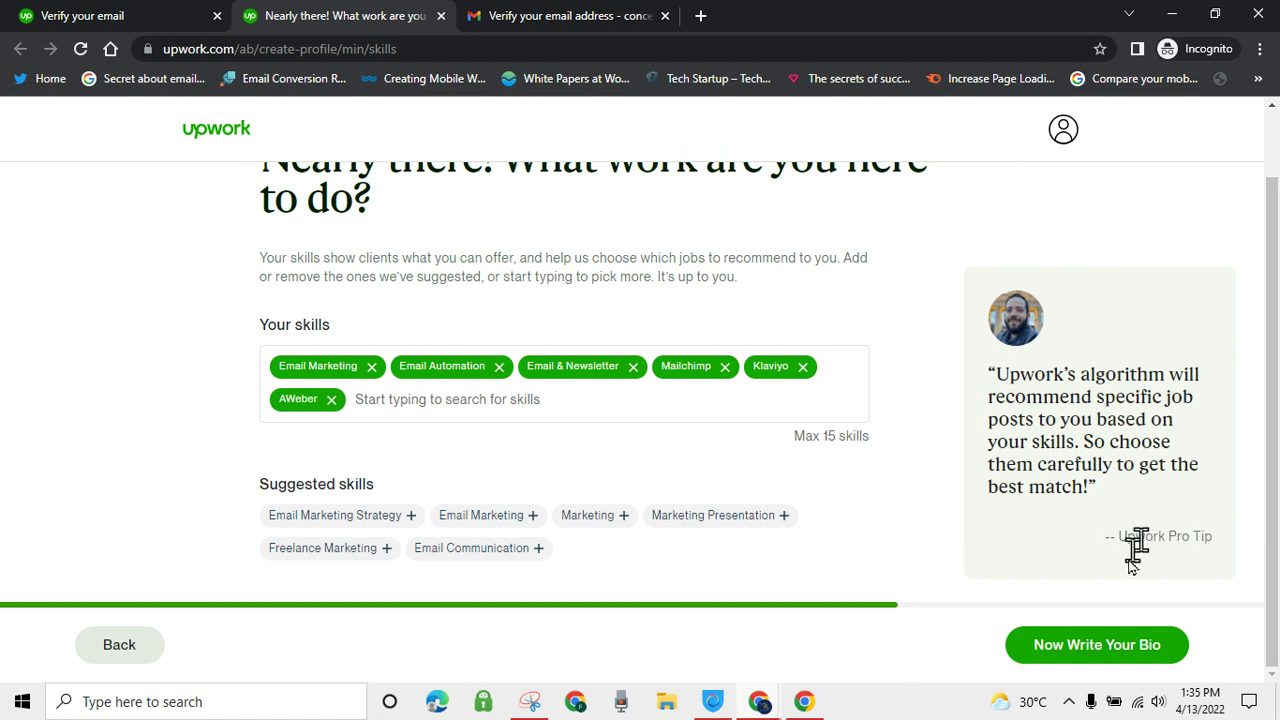
Step: Reach the bio step, leave the bio box empty, and minimize the profile-setup window
{"action": "left_click", "coordinate": [1097, 645]}
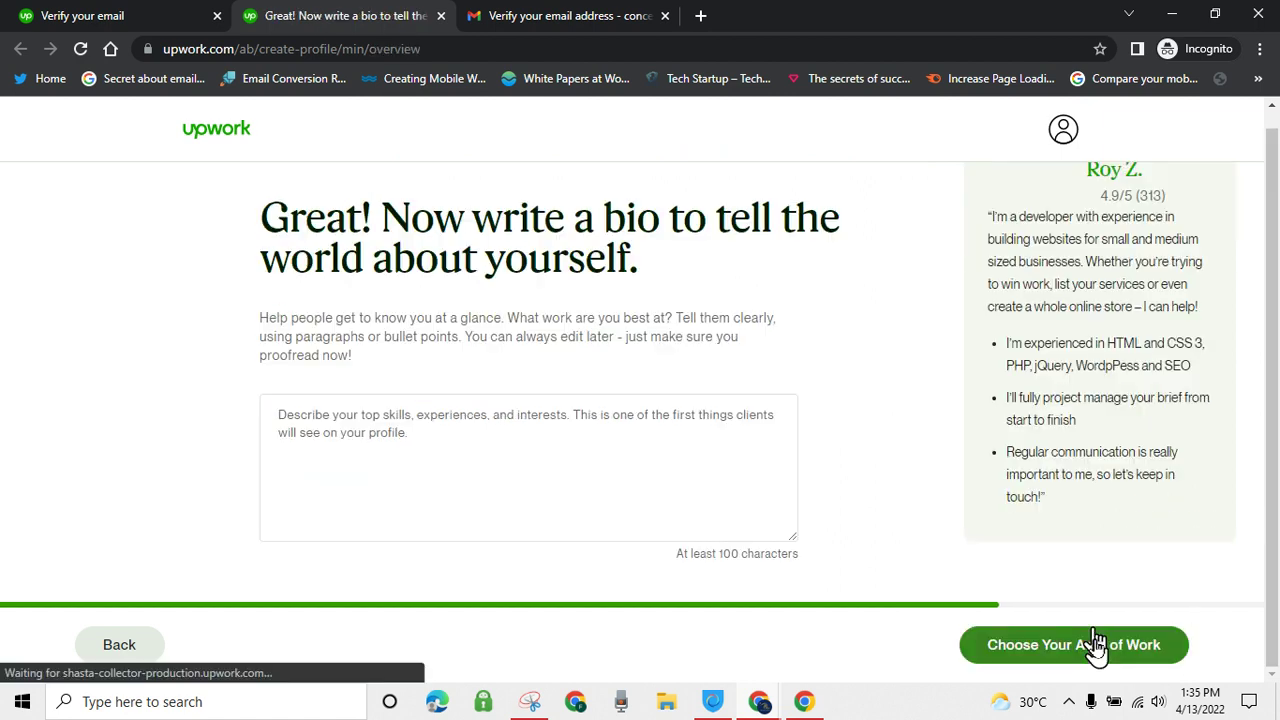
{"action": "left_click", "coordinate": [492, 412]}
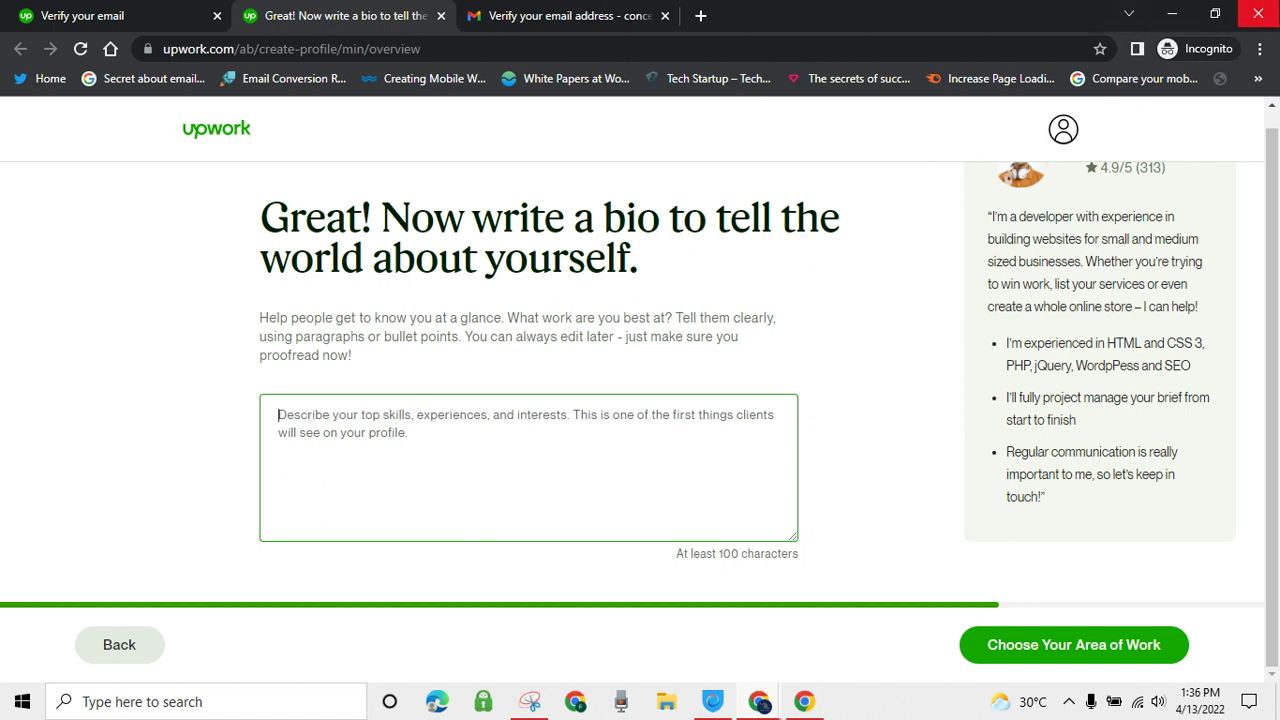
{"action": "left_click", "coordinate": [1170, 15]}
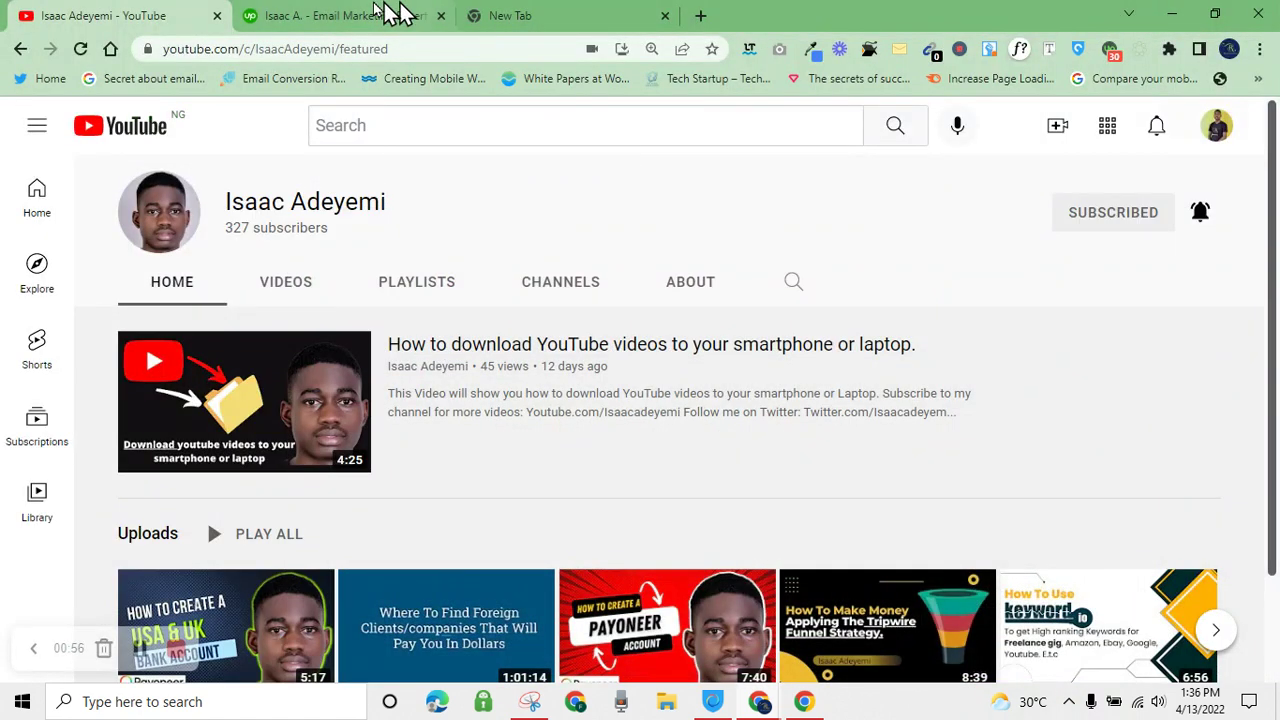
Step: Switch to the Email Marketing Expert profile tab and expand its full description
{"action": "left_click", "coordinate": [410, 14]}
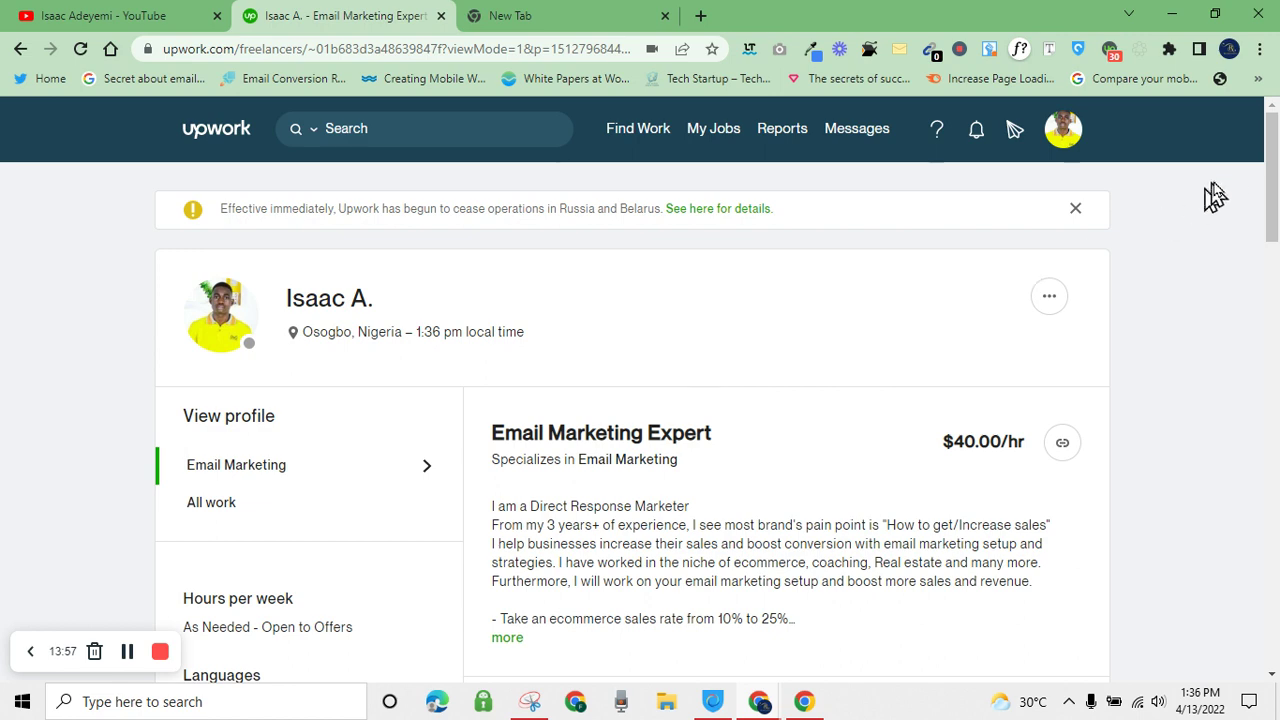
{"action": "mouse_move", "coordinate": [1273, 192]}
{"action": "left_mouse_down"}
{"action": "mouse_move", "coordinate": [1274, 248]}
{"action": "mouse_move", "coordinate": [1274, 205]}
{"action": "left_mouse_up"}
{"action": "left_click", "coordinate": [507, 569]}
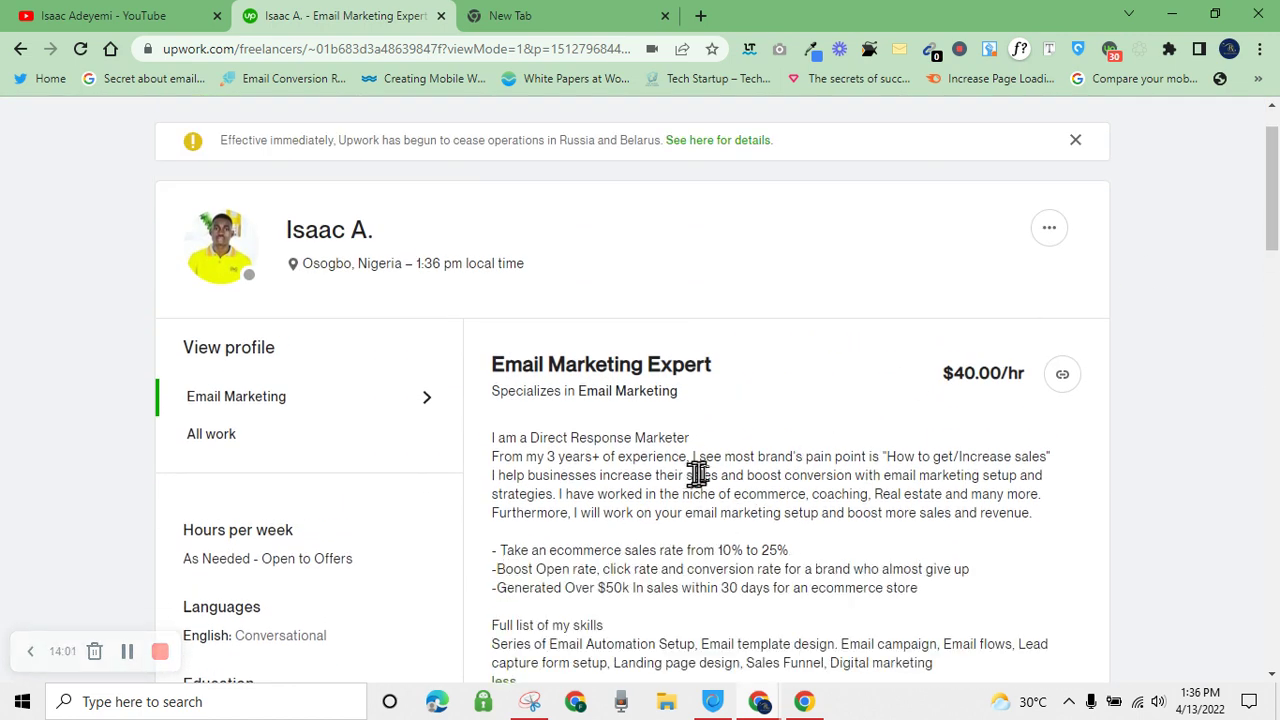
{"action": "left_click_drag", "start_coordinate": [1277, 172], "coordinate": [1277, 189]}
Step: Highlight the opening description lines, including the 'I help businesses' and 'From my 3 years+' text
{"action": "left_click_drag", "start_coordinate": [497, 354], "coordinate": [703, 357]}
{"action": "left_click", "coordinate": [703, 357]}
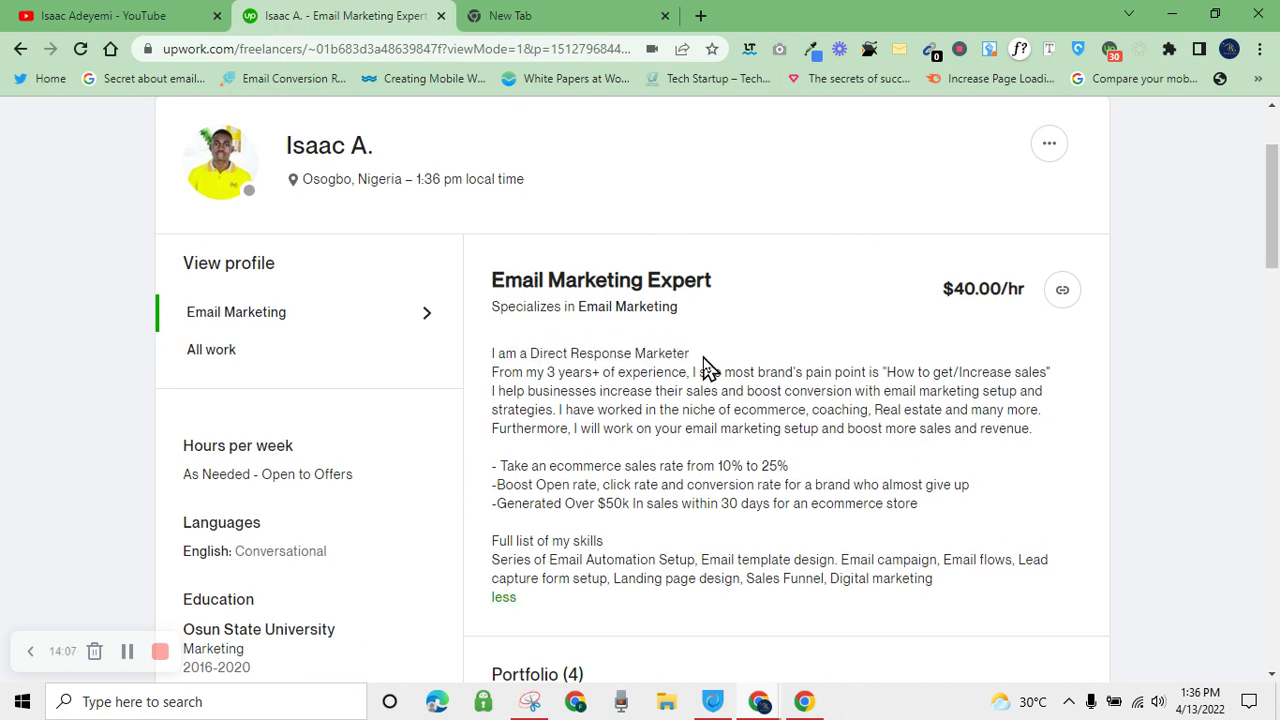
{"action": "triple_click", "coordinate": [568, 390]}
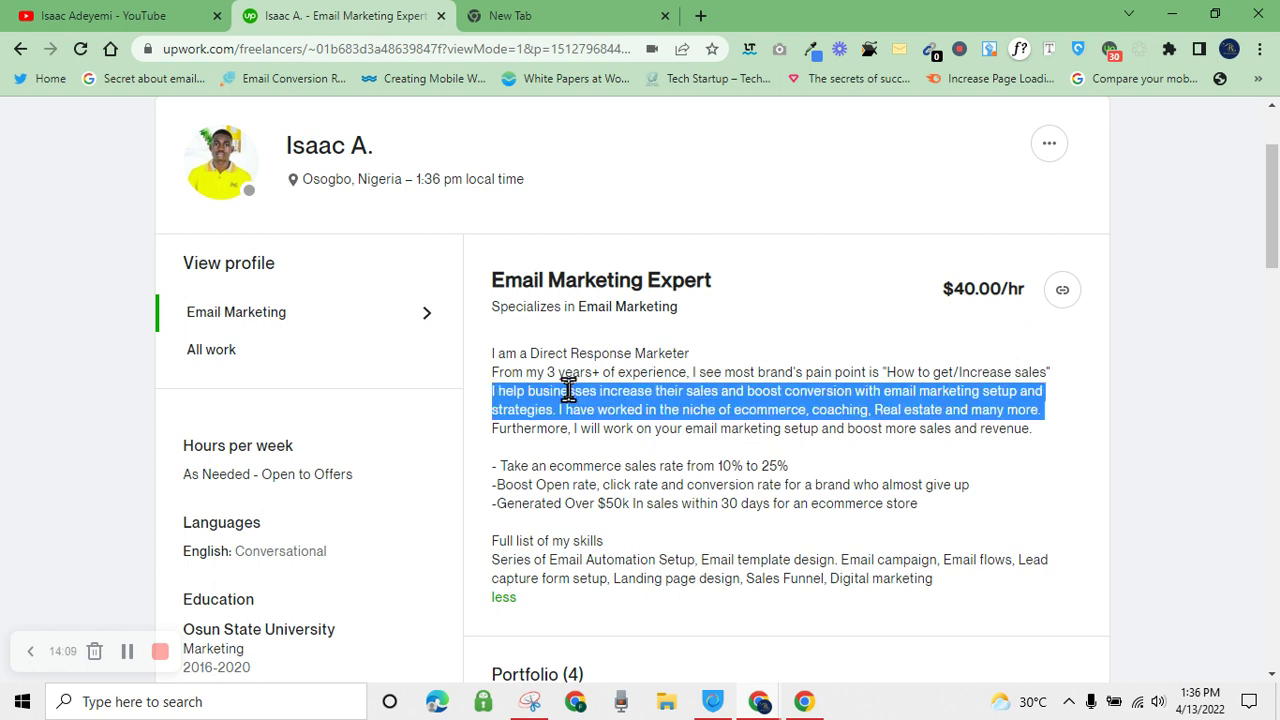
{"action": "left_click", "coordinate": [520, 375]}
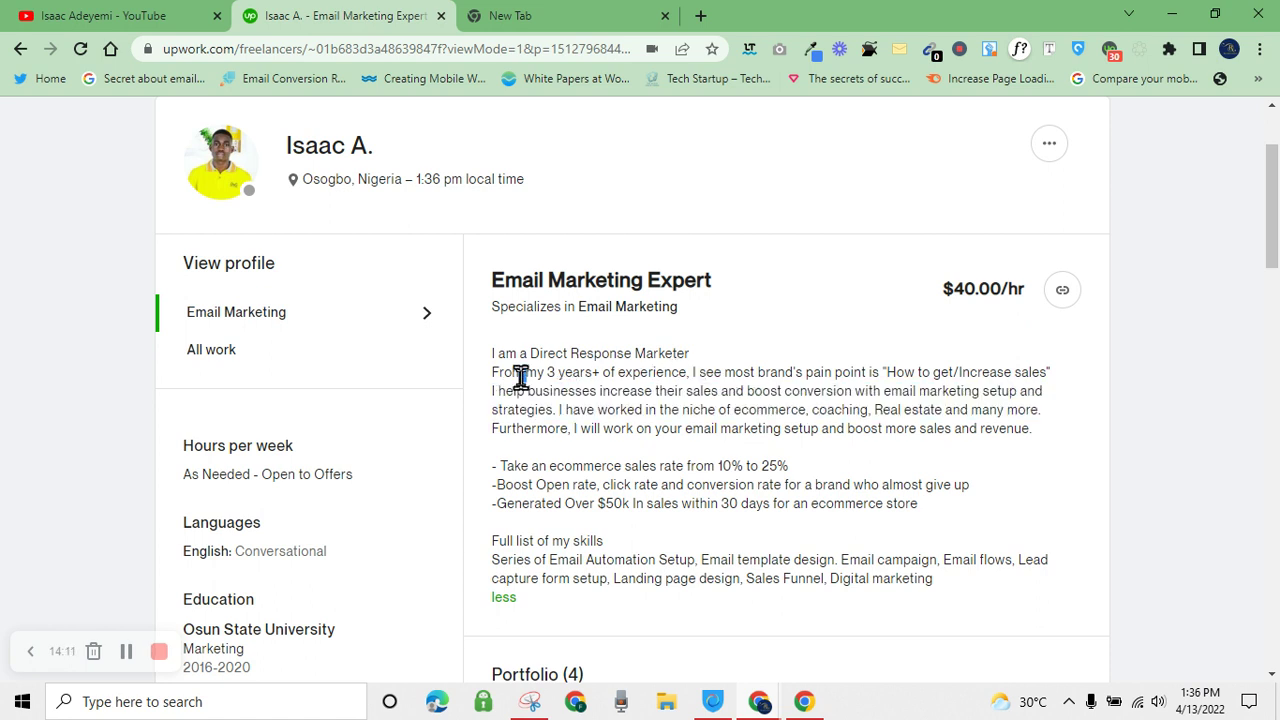
{"action": "triple_click", "coordinate": [520, 375]}
{"action": "left_click", "coordinate": [680, 412]}
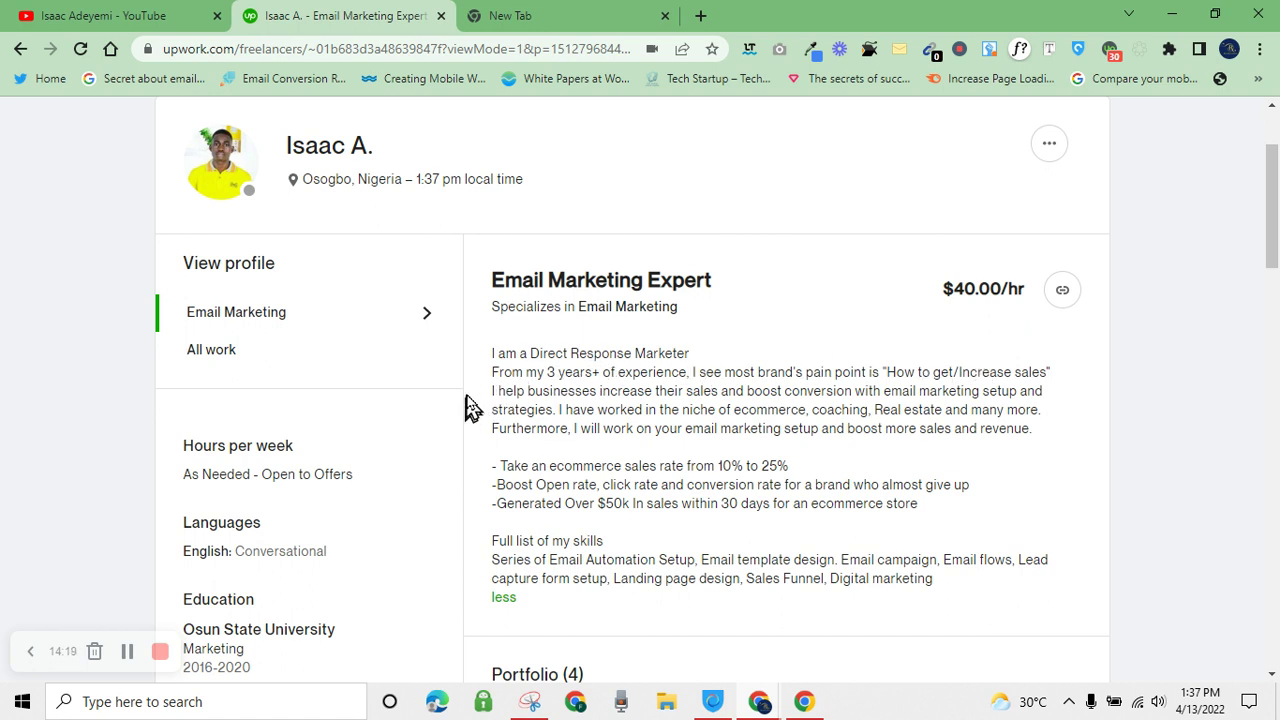
{"action": "left_click_drag", "start_coordinate": [490, 396], "coordinate": [560, 408]}
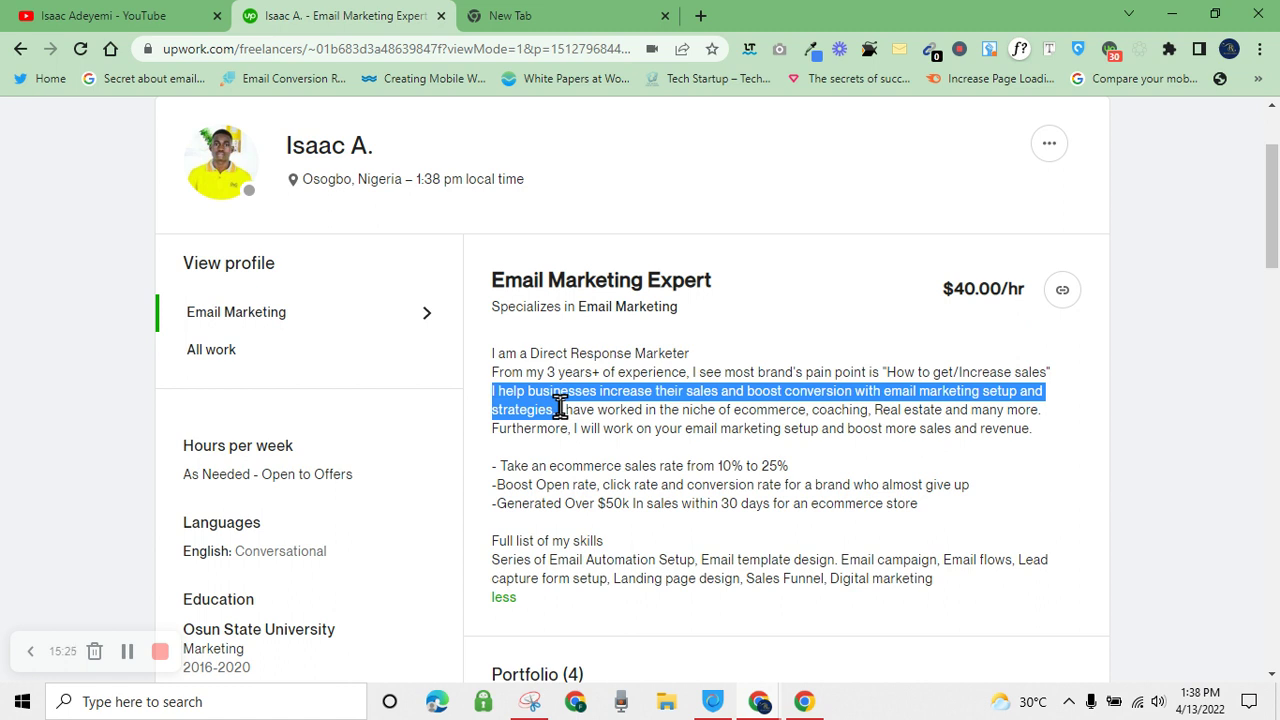
{"action": "left_click", "coordinate": [559, 409]}
Step: Highlight later passages, from 'I have worked' through the Furthermore and 'Boost Open rate' lines
{"action": "left_click_drag", "start_coordinate": [558, 410], "coordinate": [968, 448]}
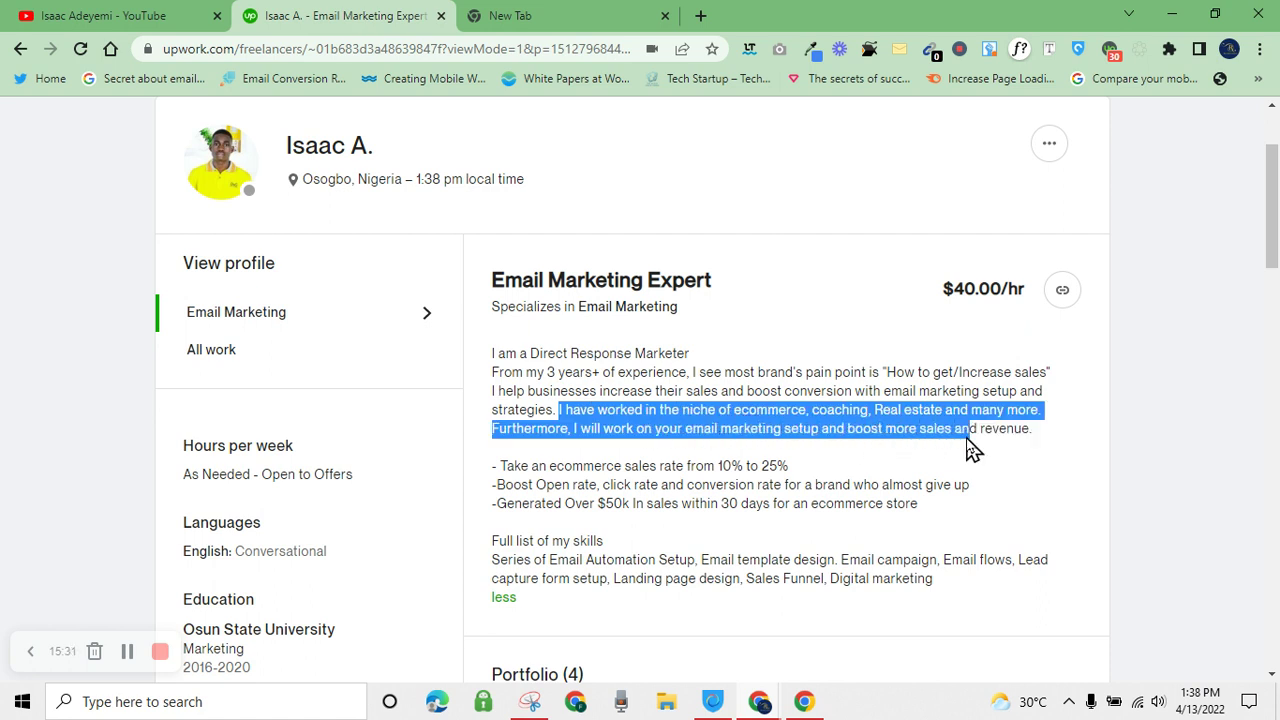
{"action": "left_click", "coordinate": [820, 449]}
{"action": "left_click_drag", "start_coordinate": [580, 411], "coordinate": [866, 453]}
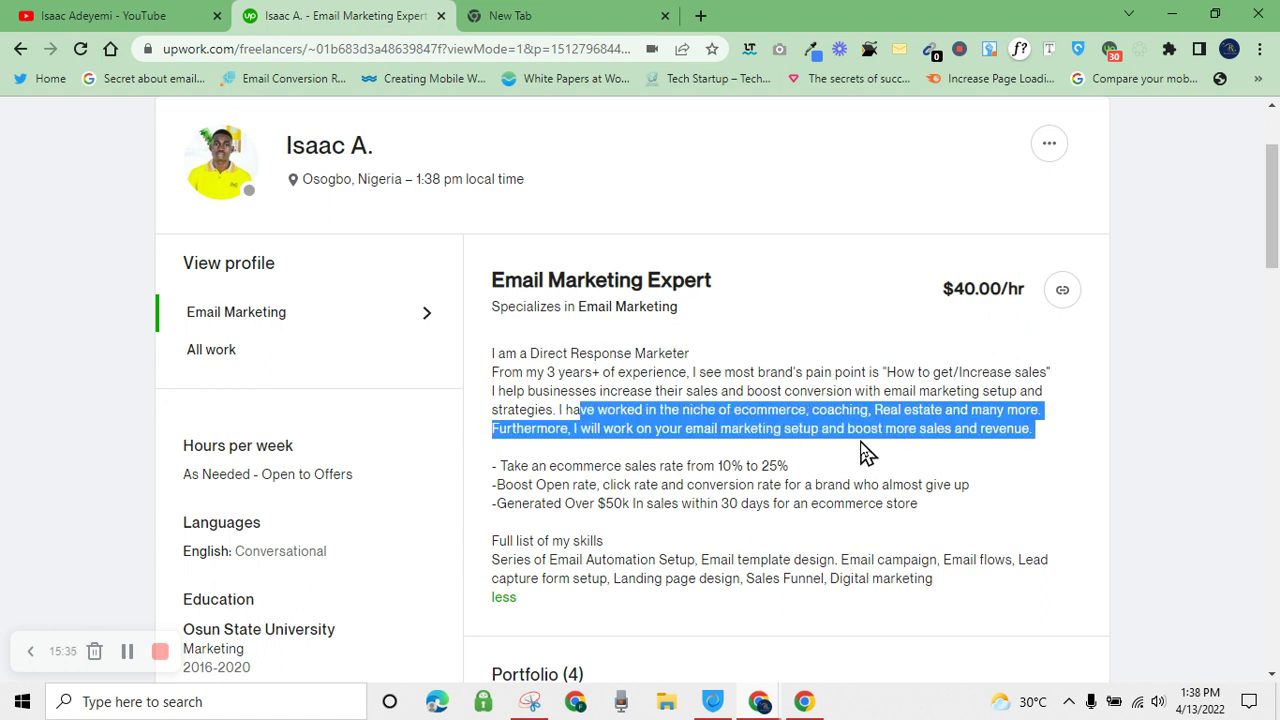
{"action": "left_click", "coordinate": [866, 453]}
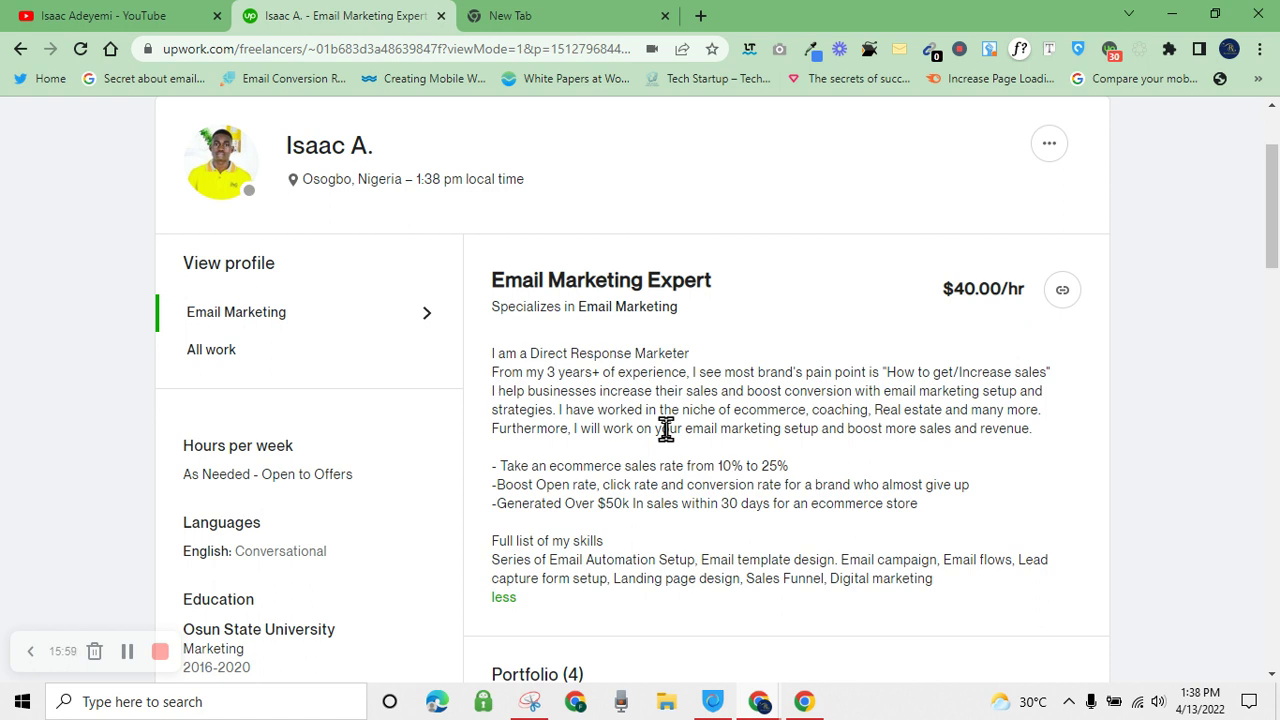
{"action": "left_click_drag", "start_coordinate": [555, 410], "coordinate": [574, 428]}
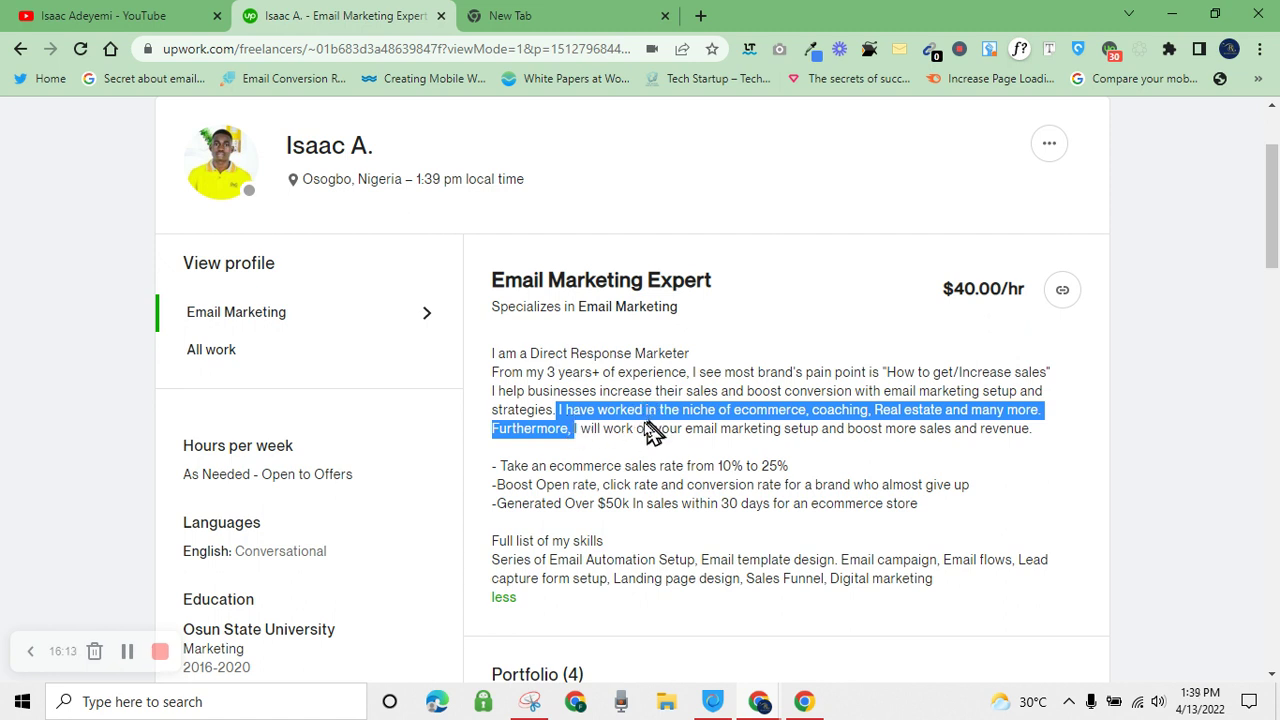
{"action": "left_click", "coordinate": [818, 425]}
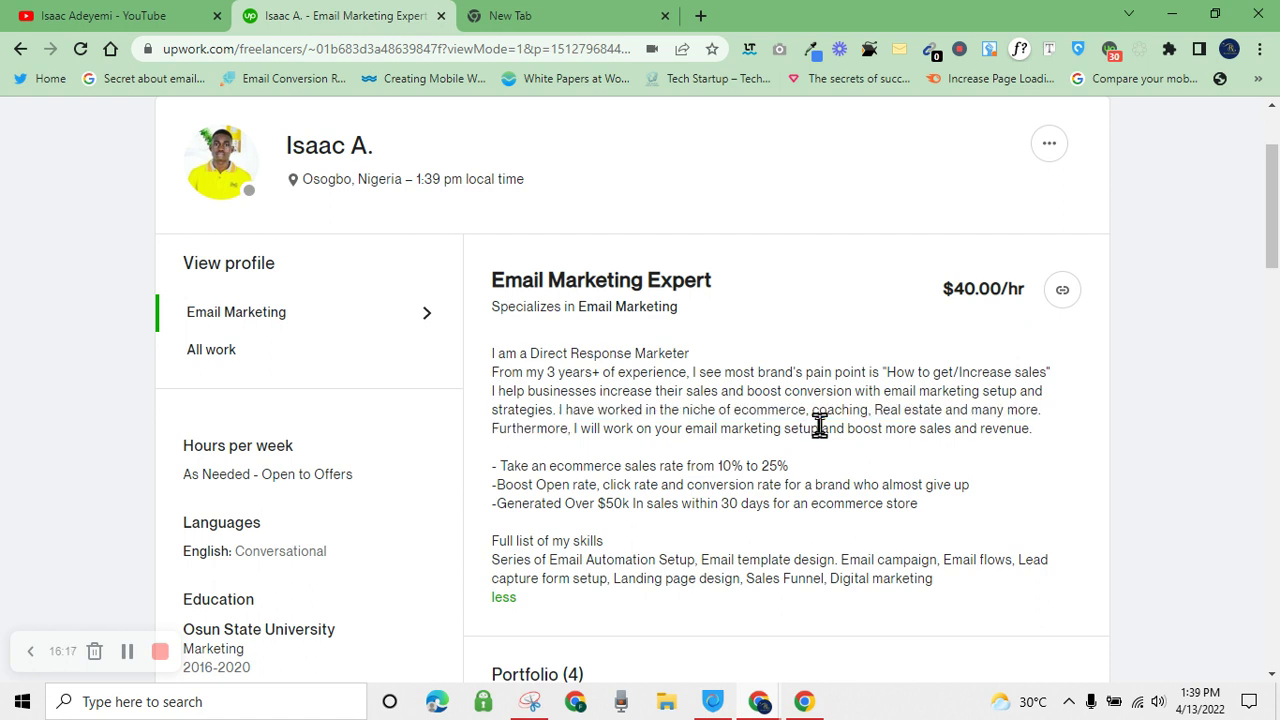
{"action": "triple_click", "coordinate": [876, 440]}
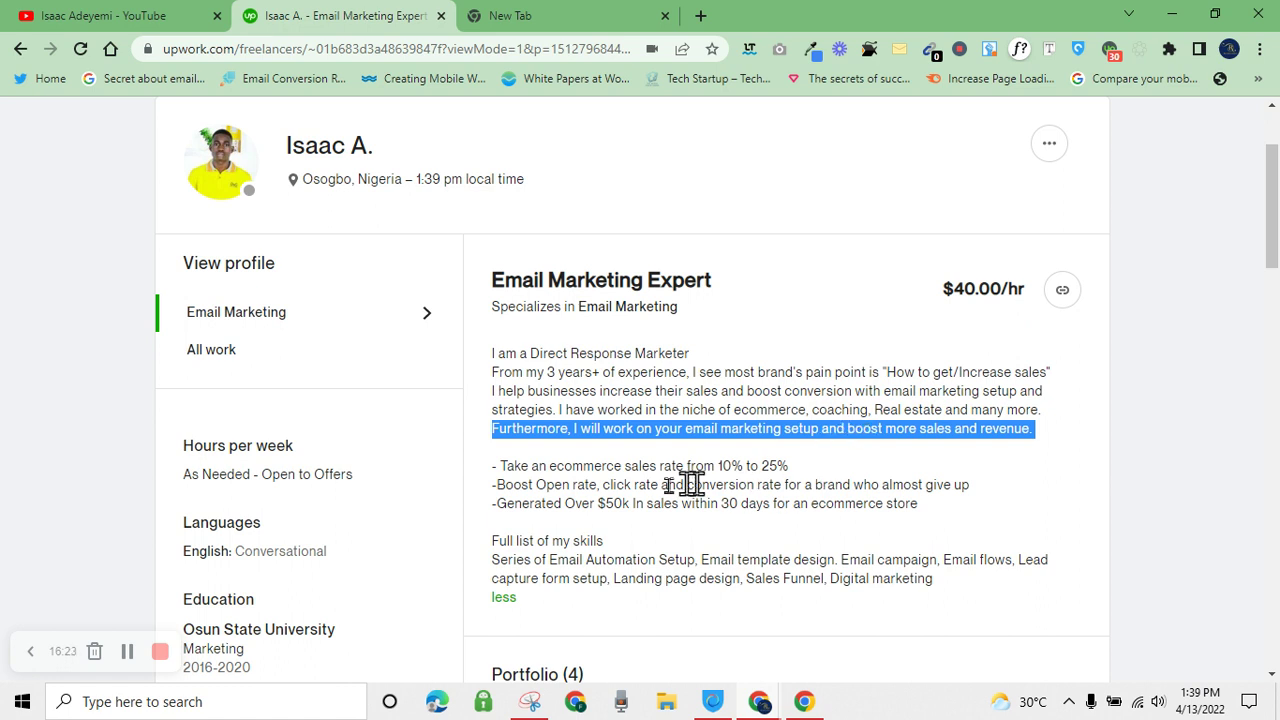
{"action": "triple_click", "coordinate": [596, 488]}
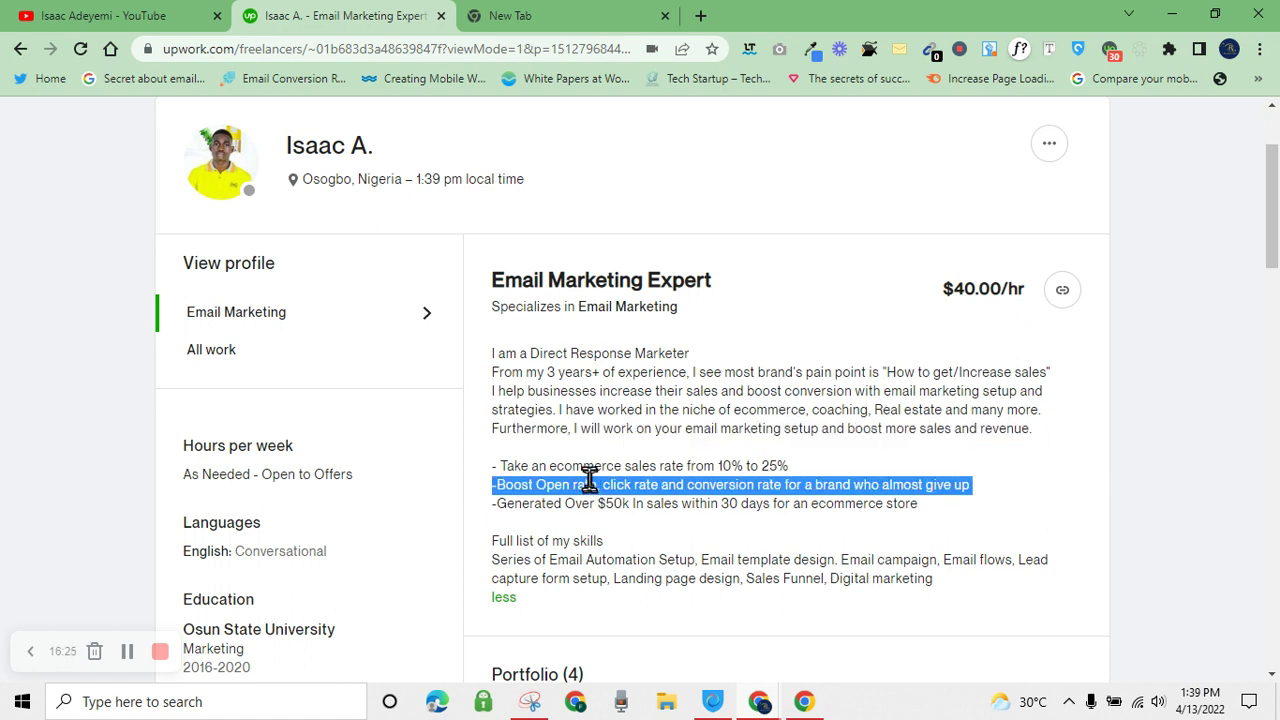
{"action": "double_click", "coordinate": [585, 487]}
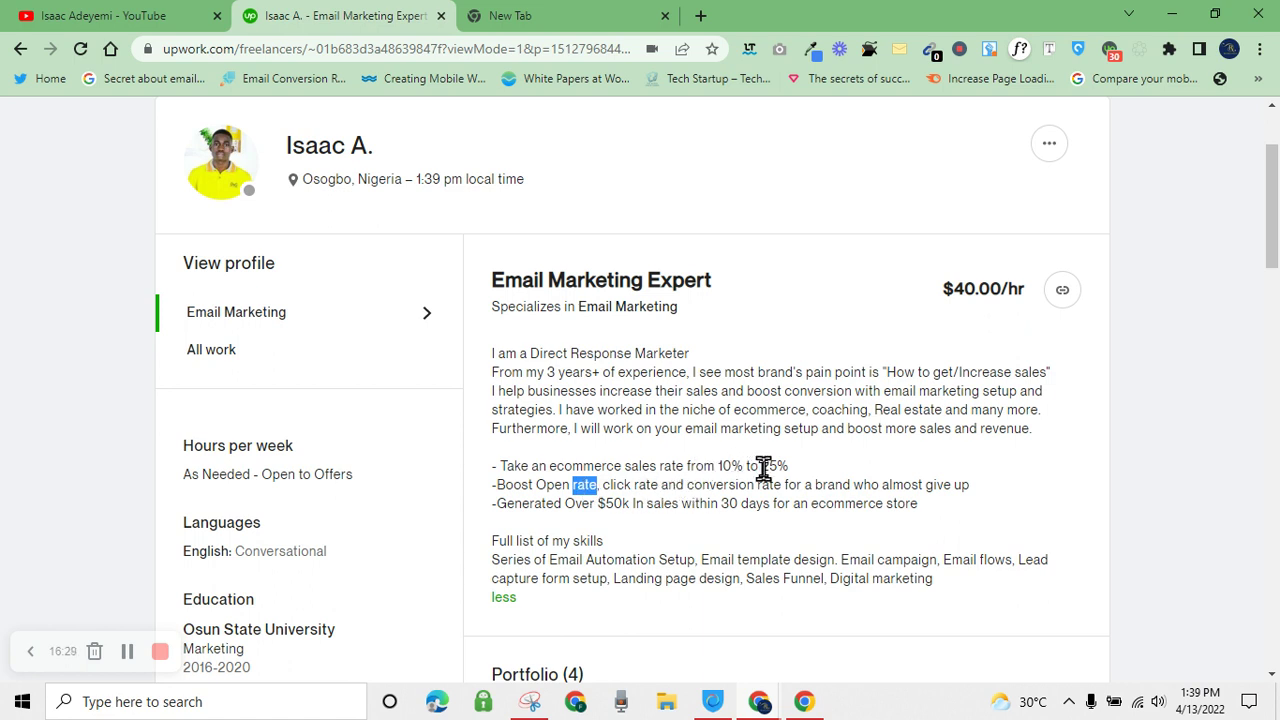
{"action": "double_click", "coordinate": [528, 503]}
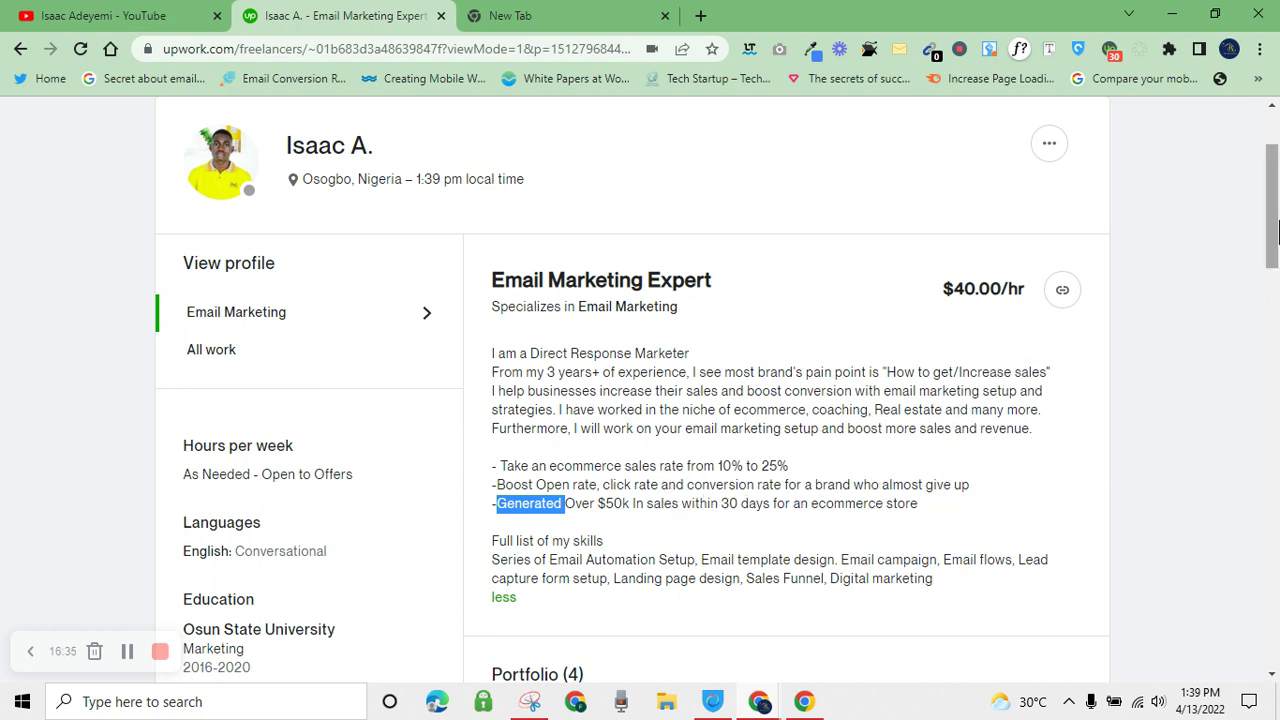
{"action": "left_click_drag", "start_coordinate": [1276, 228], "coordinate": [1274, 268]}
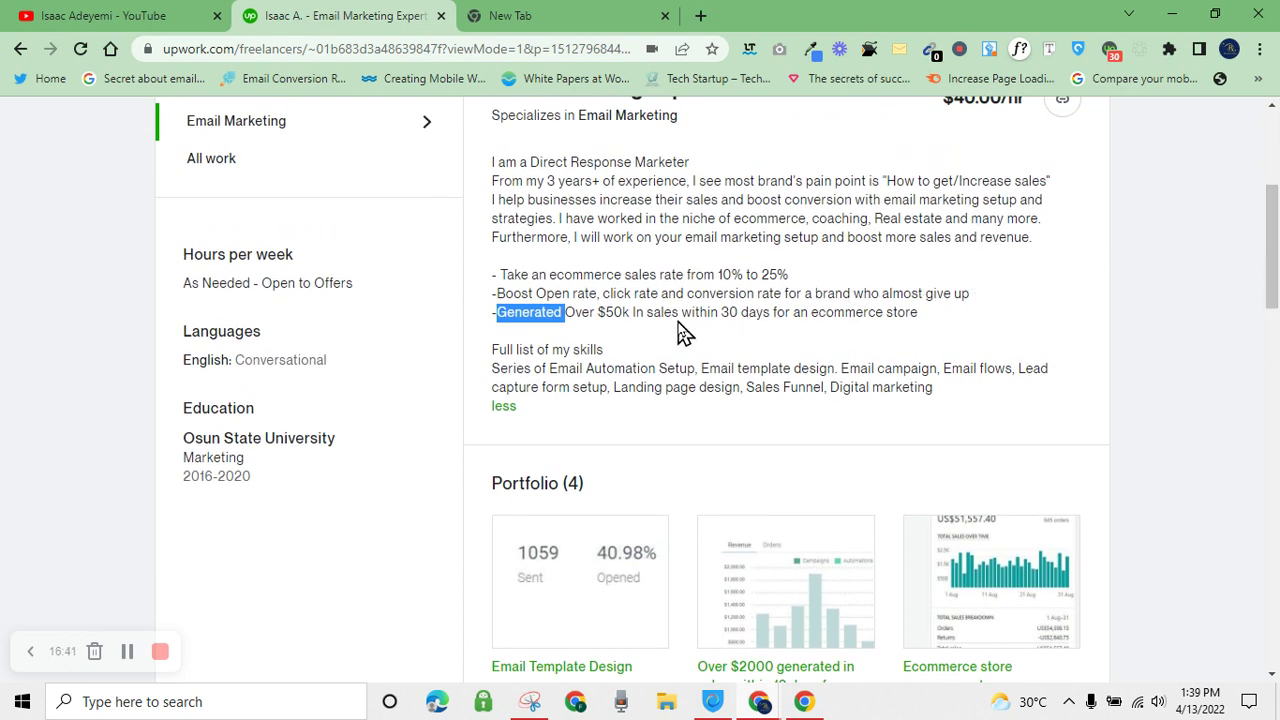
Step: Collapse and re-expand the profile description, then view both portfolio pages
{"action": "left_click", "coordinate": [503, 406]}
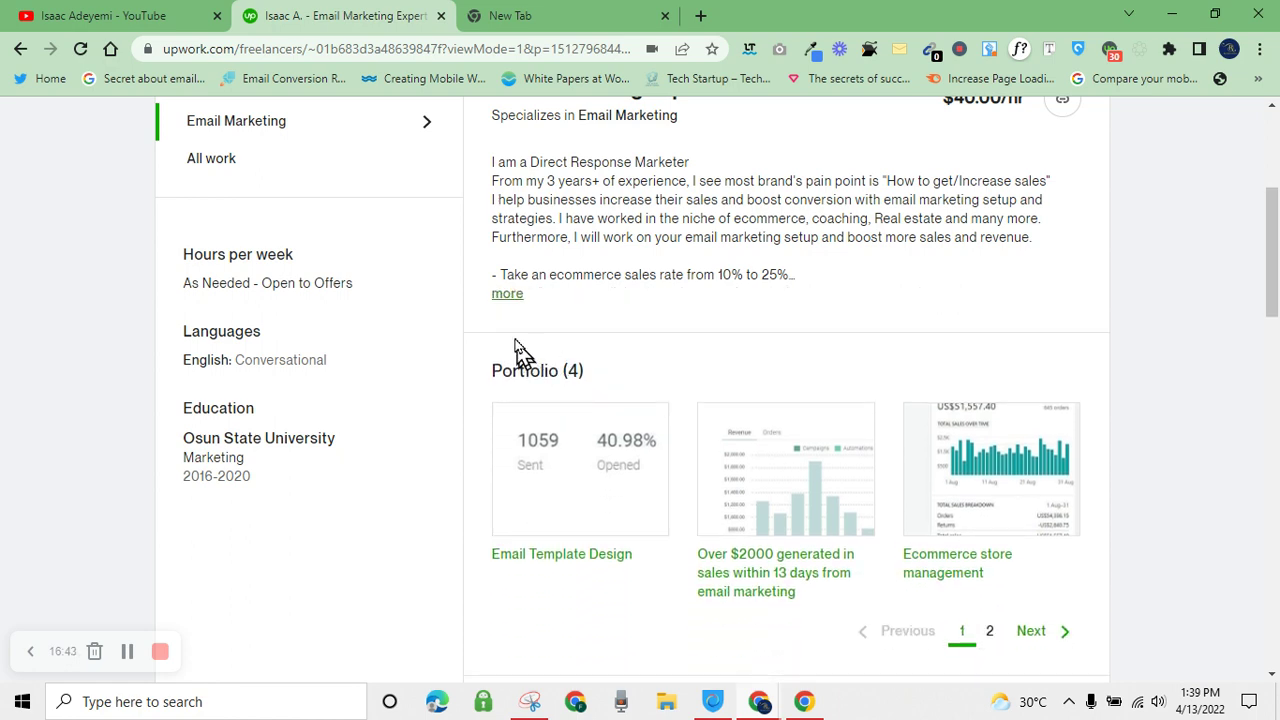
{"action": "left_click", "coordinate": [505, 294]}
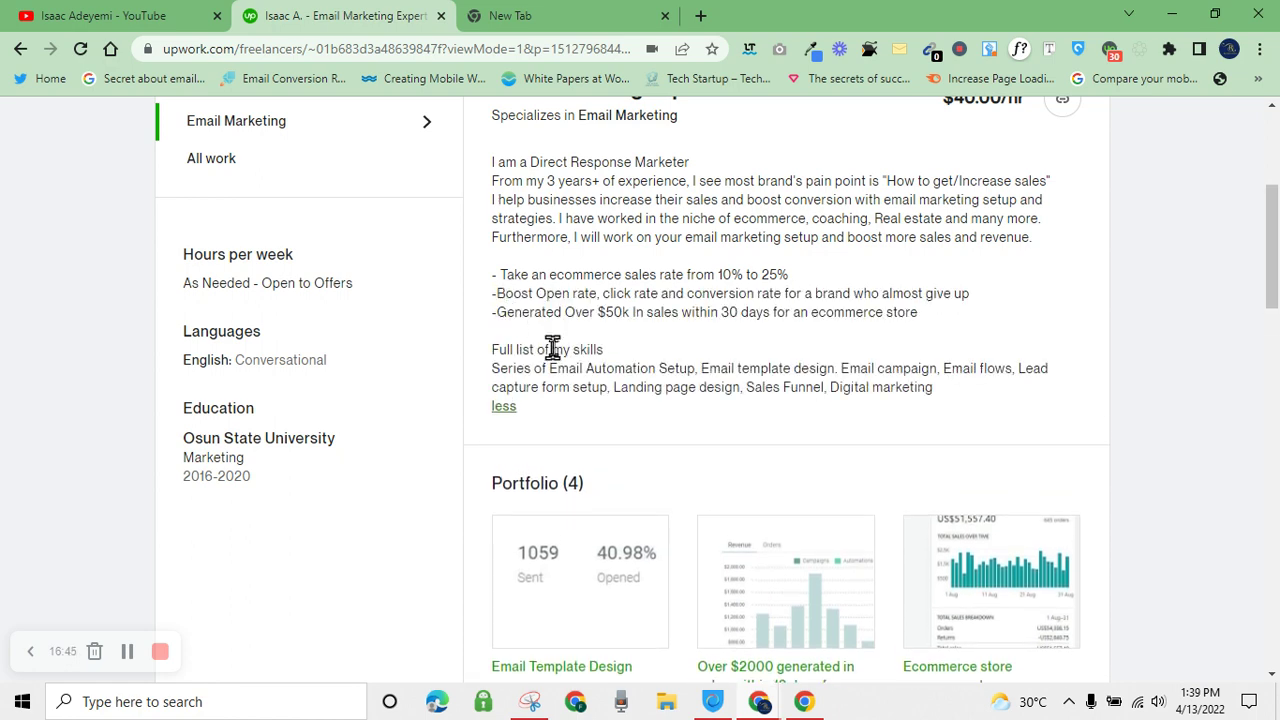
{"action": "left_click_drag", "start_coordinate": [1274, 294], "coordinate": [1272, 338]}
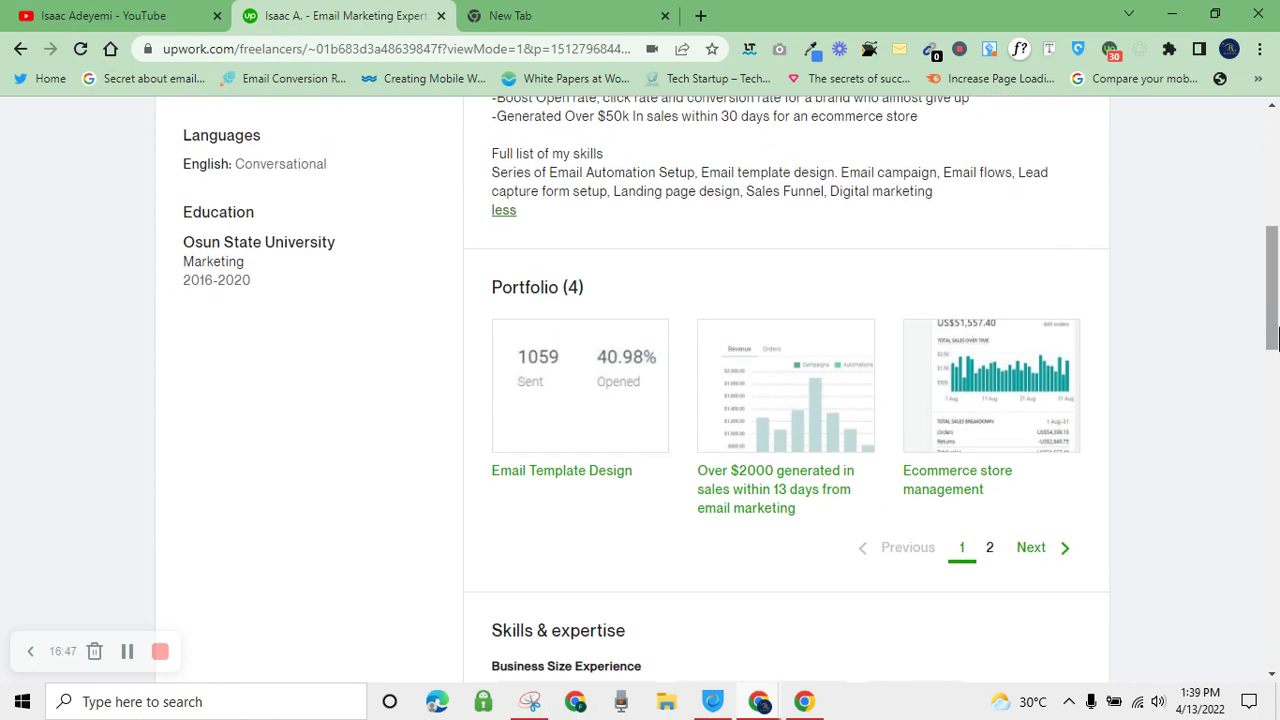
{"action": "left_click", "coordinate": [1052, 550]}
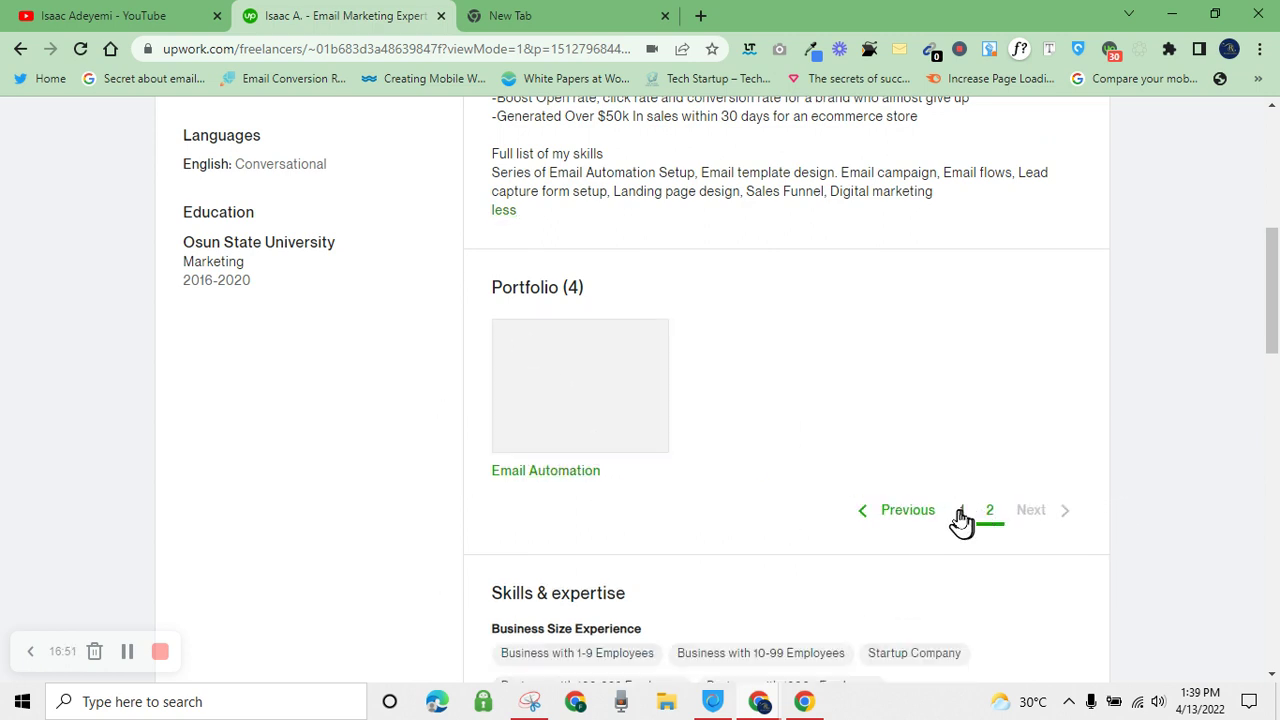
{"action": "left_click", "coordinate": [961, 511]}
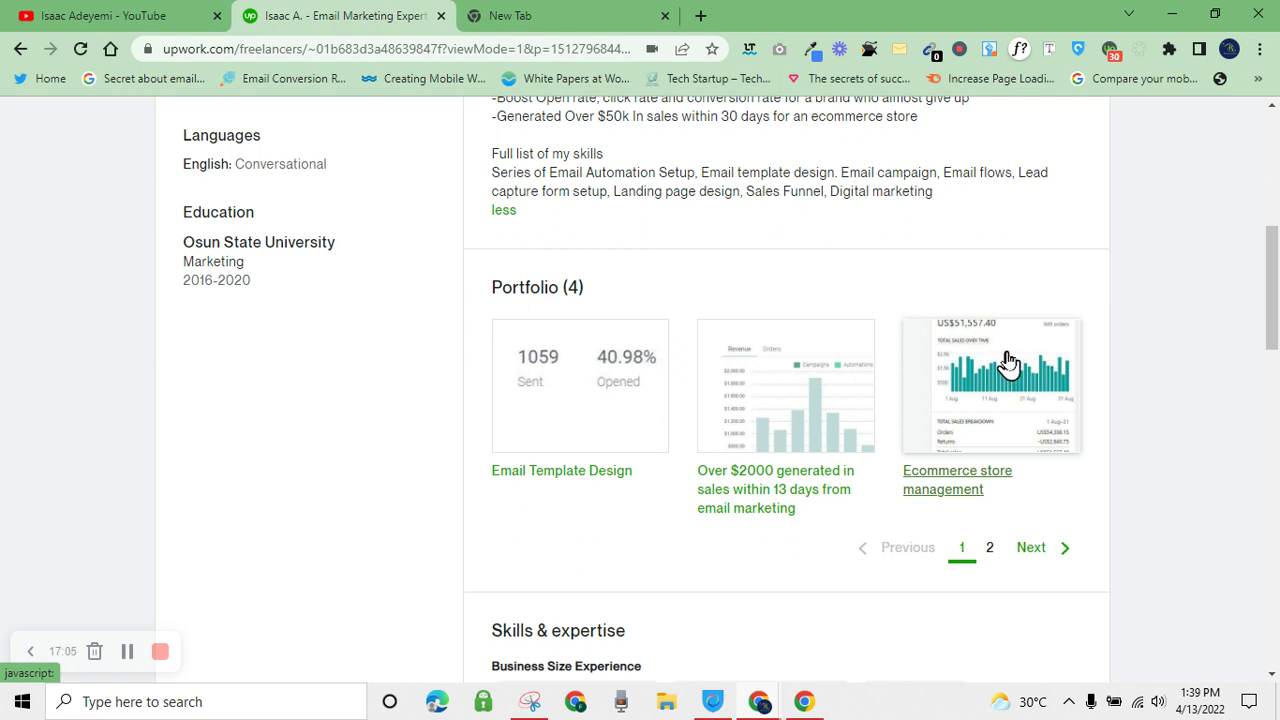
Step: Bring the profile-setup window back at its bio step
{"action": "left_click", "coordinate": [810, 705]}
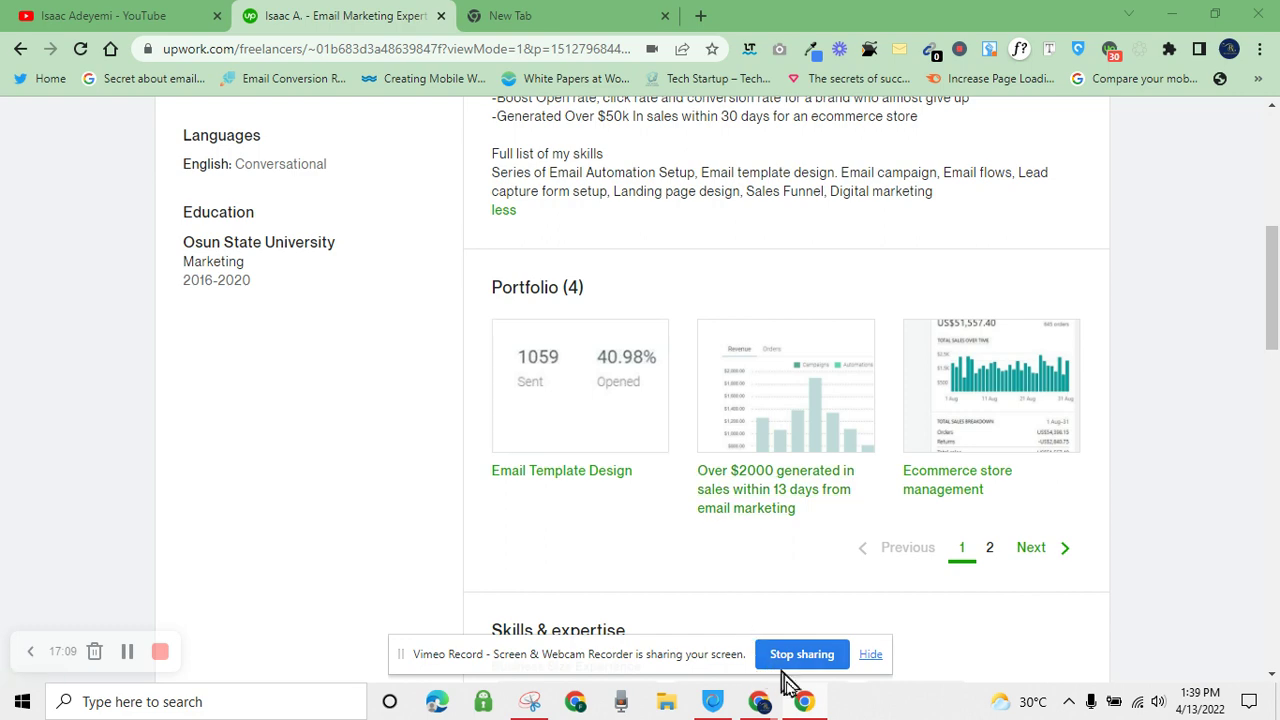
{"action": "mouse_move", "coordinate": [803, 705]}
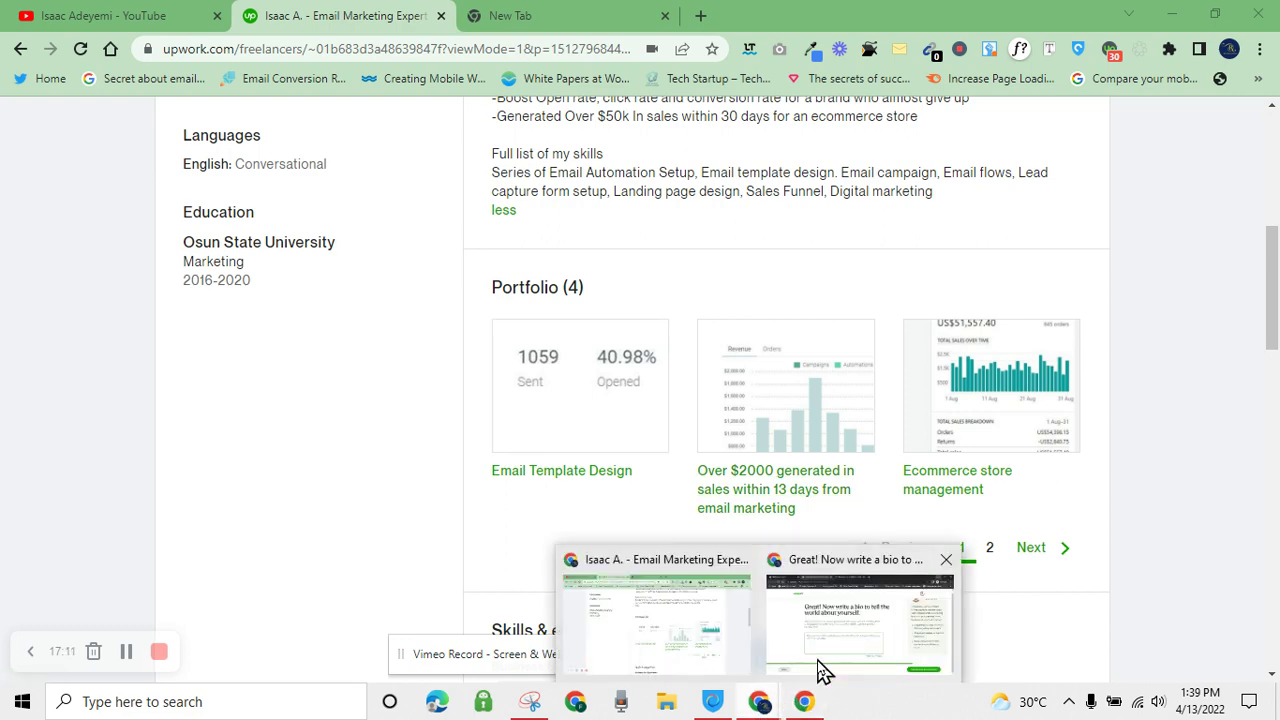
{"action": "left_click", "coordinate": [818, 672]}
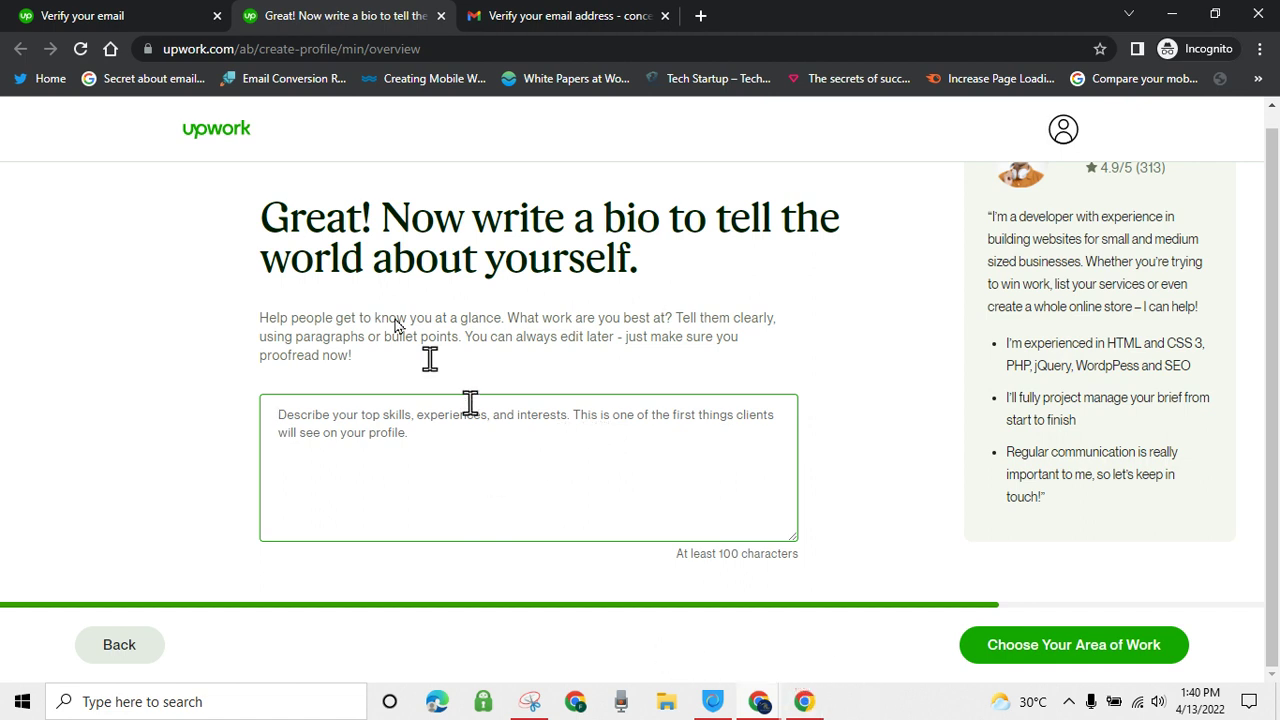
Step: Attempt 'Choose Your Area of Work', triggering the 'Enter your profile overview' warning, then focus the bio box
{"action": "left_click", "coordinate": [1078, 648]}
{"action": "left_click", "coordinate": [415, 421]}
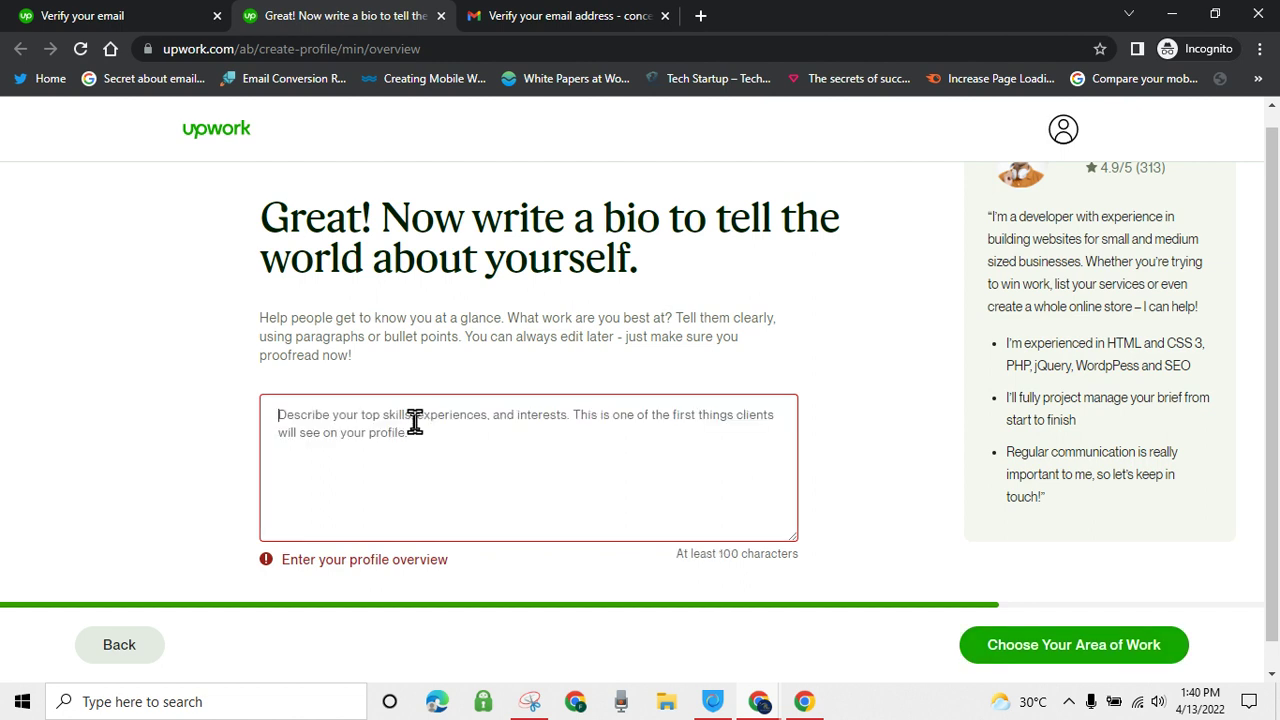
Step: Draft and then discard an opening bio line 'I am a direct response Marketer'
{"action": "type", "text": "I am"}
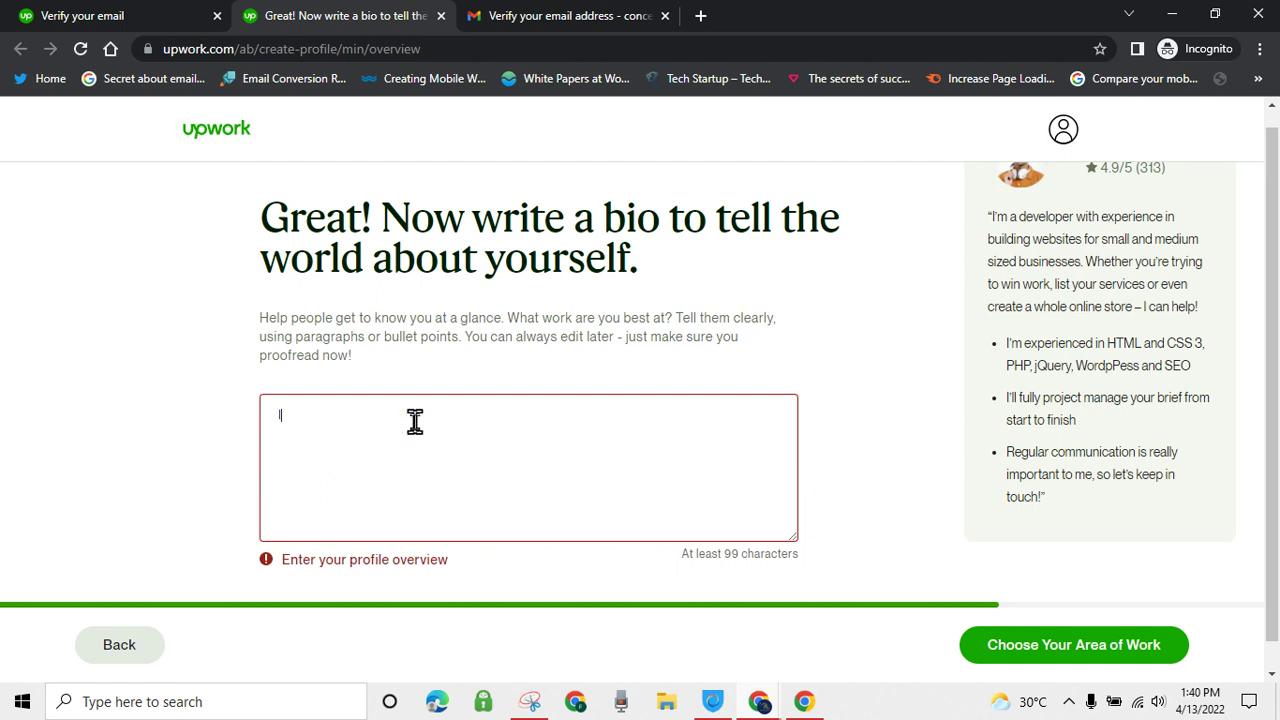
{"action": "key", "text": "BackSpace"}
{"action": "key", "text": "BackSpace"}
{"action": "key", "text": "BackSpace"}
{"action": "key", "text": "BackSpace"}
{"action": "key", "text": "BackSpace"}
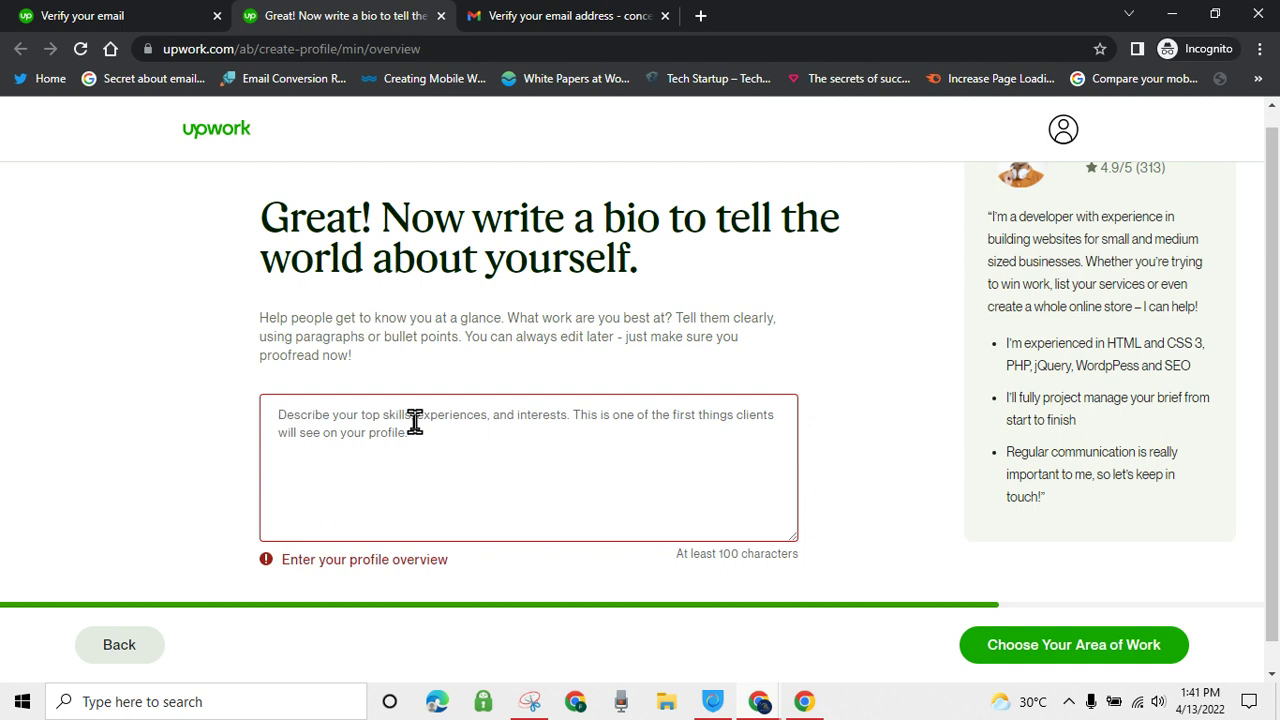
{"action": "type", "text": "I am "}
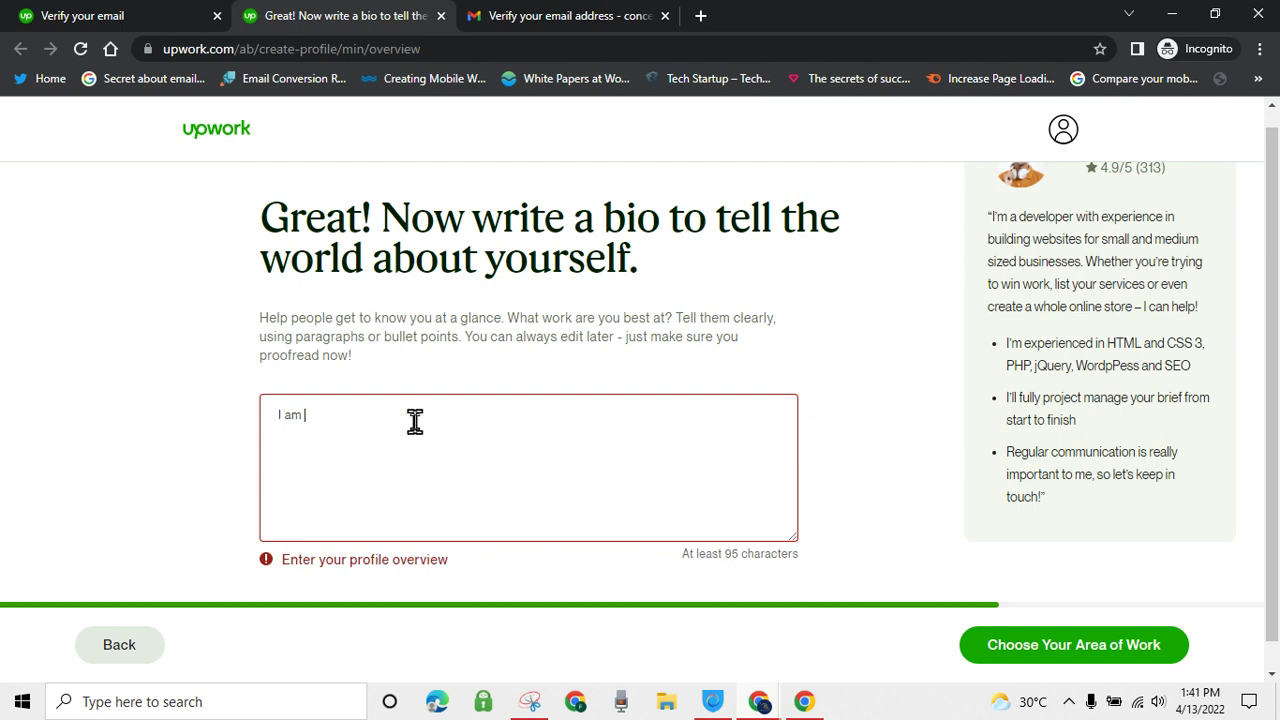
{"action": "type", "text": "a marketer"}
{"action": "key", "text": "ctrl+a"}
{"action": "key", "text": "BackSpace"}
{"action": "type", "text": "I am a direct"}
{"action": "key", "text": "BackSpace"}
{"action": "type", "text": "respons"}
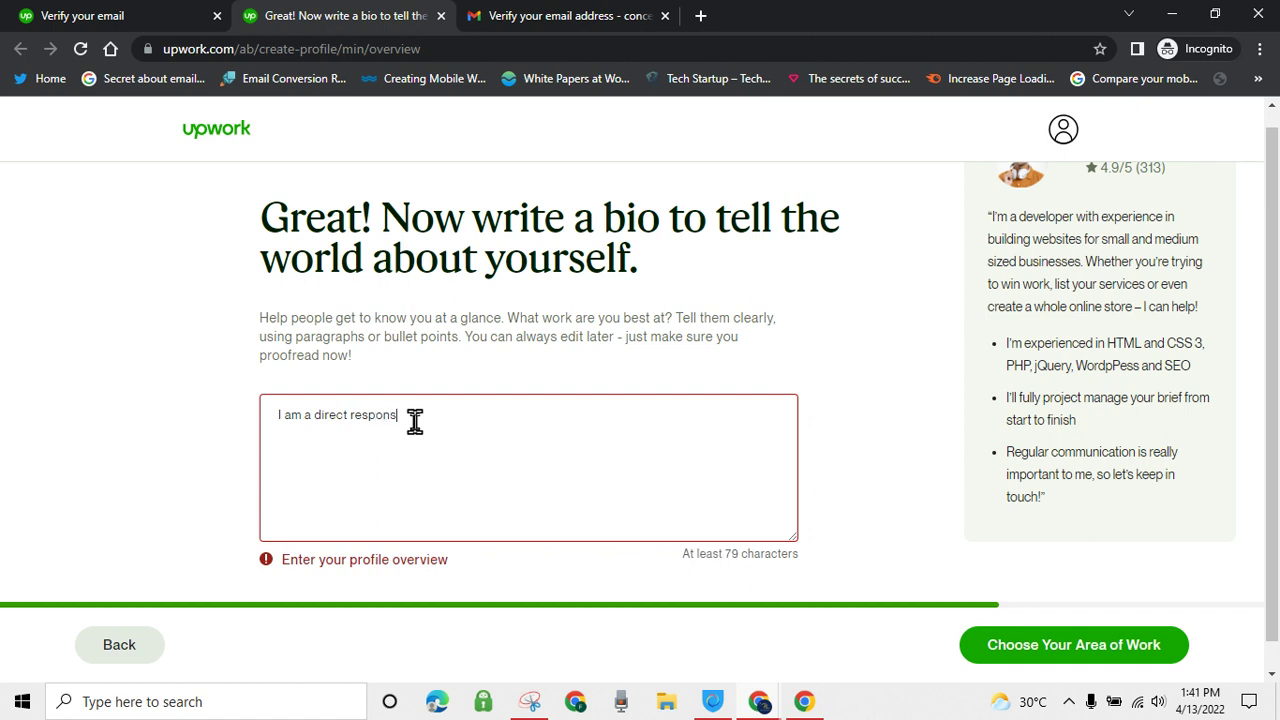
{"action": "type", "text": "e markter"}
{"action": "left_click_drag", "start_coordinate": [494, 420], "coordinate": [240, 414]}
{"action": "left_click_drag", "start_coordinate": [452, 418], "coordinate": [433, 423]}
{"action": "double_click", "coordinate": [433, 423]}
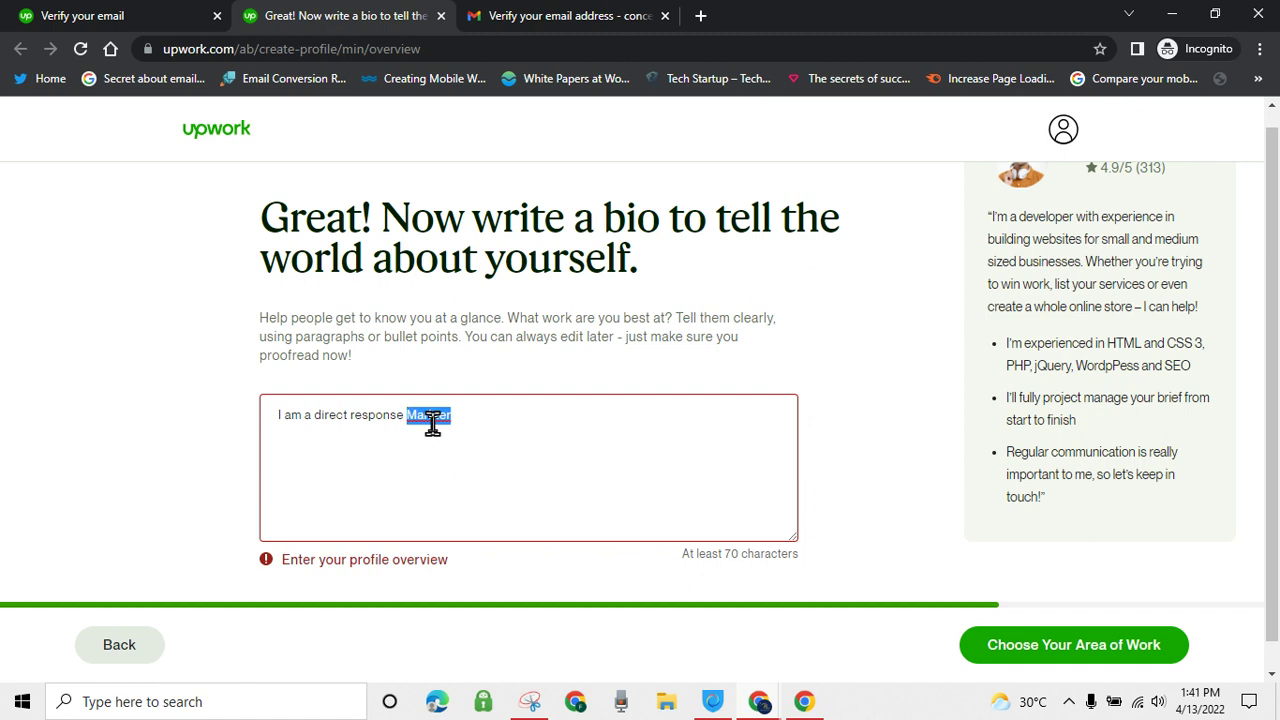
{"action": "type", "text": "Marketer"}
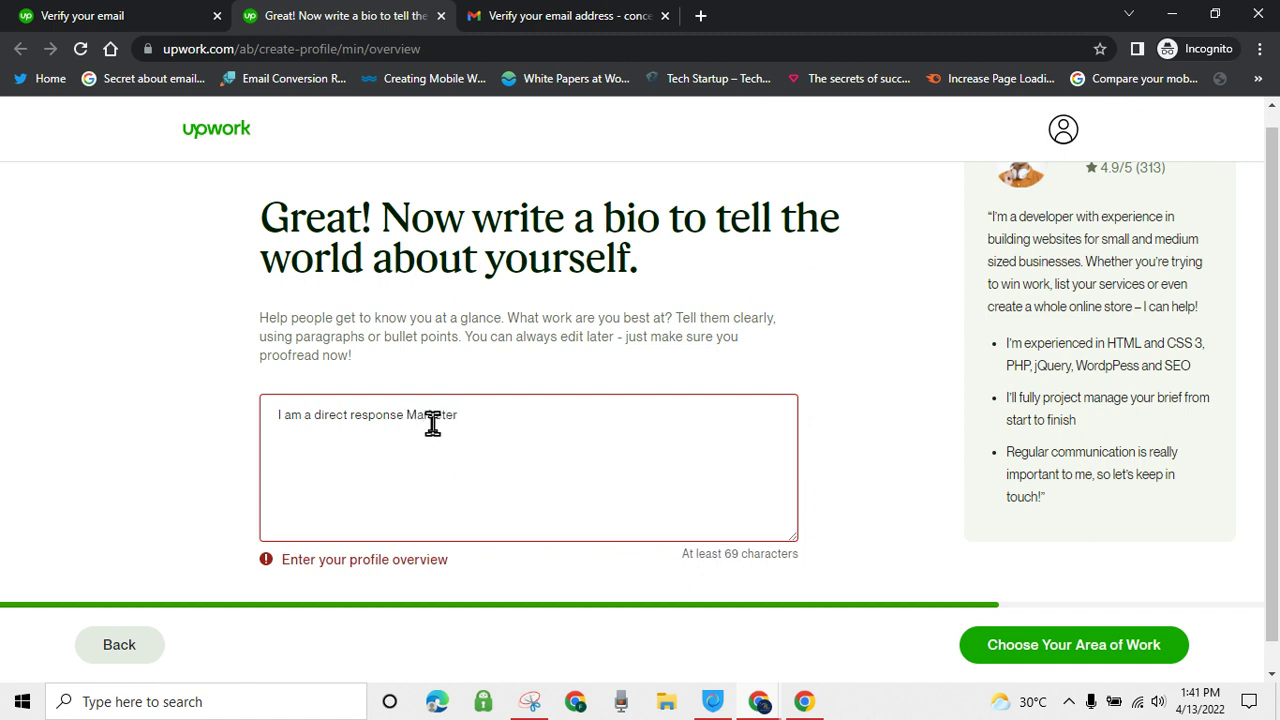
{"action": "triple_click", "coordinate": [267, 414]}
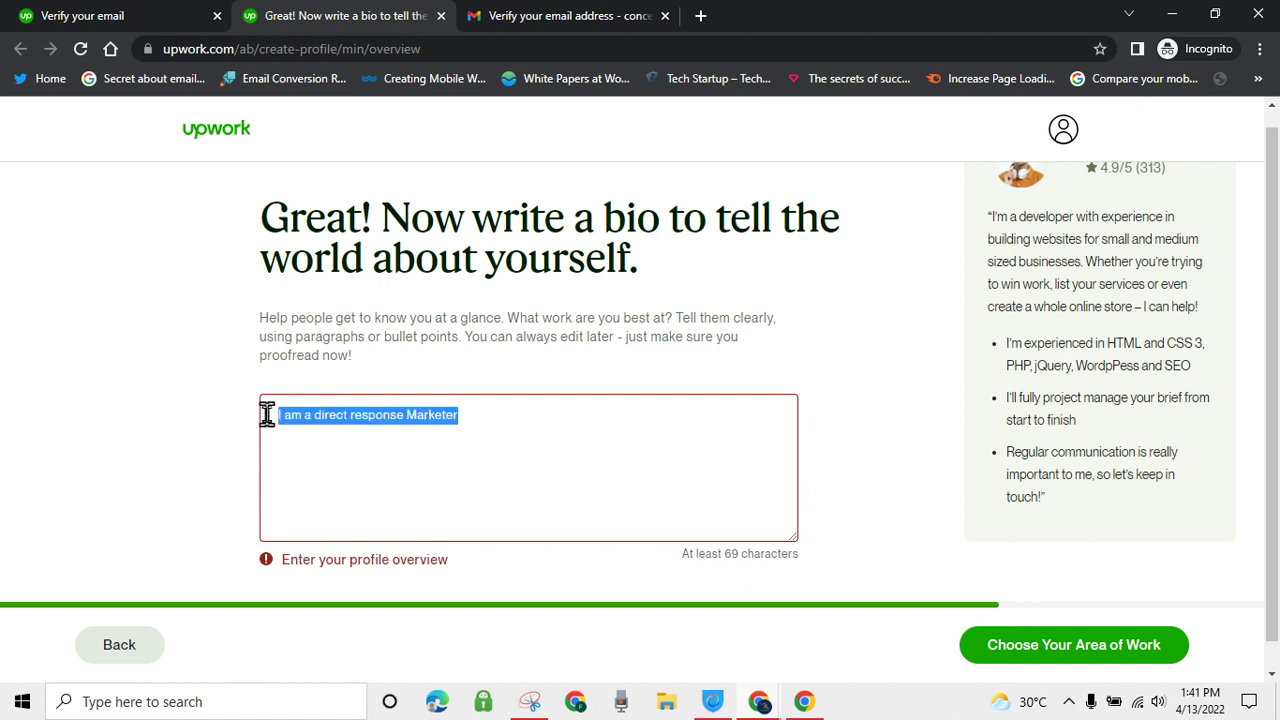
{"action": "key", "text": "BackSpace"}
Step: Write the bio: an email marketing expert helping brands and businesses increase sales and revenue
{"action": "type", "text": "I am "}
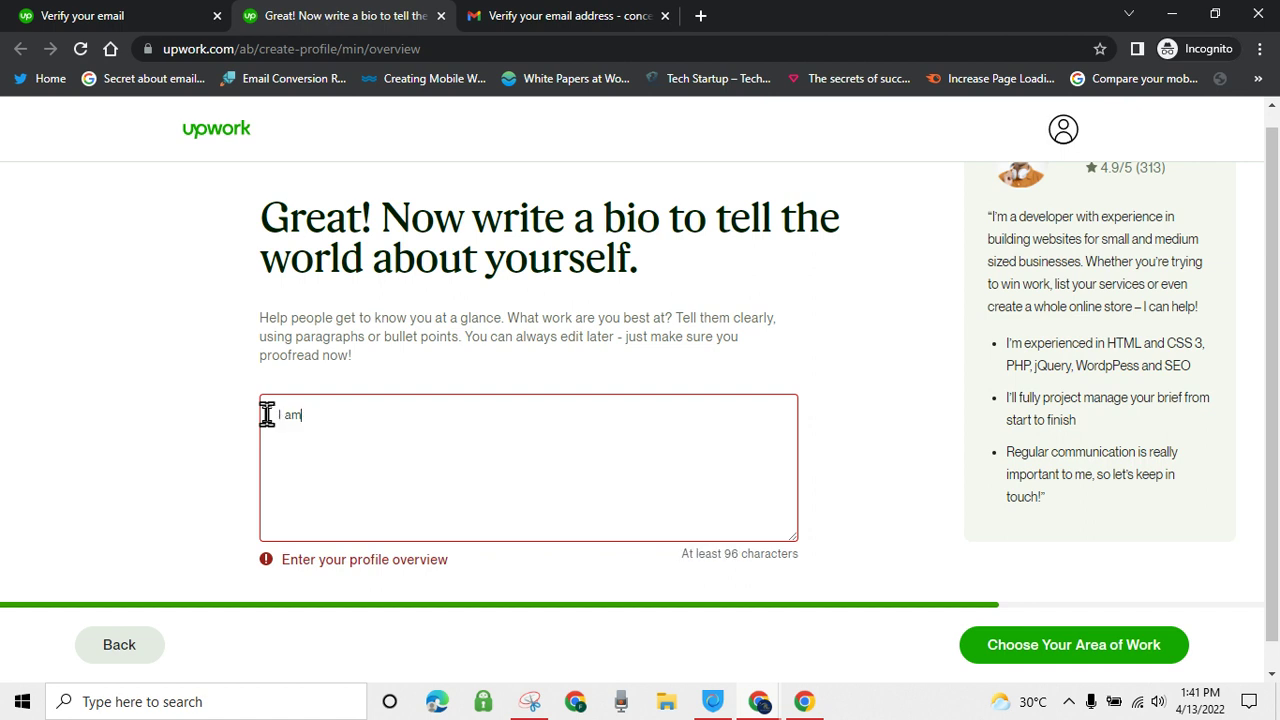
{"action": "type", "text": "an email marketing exper"}
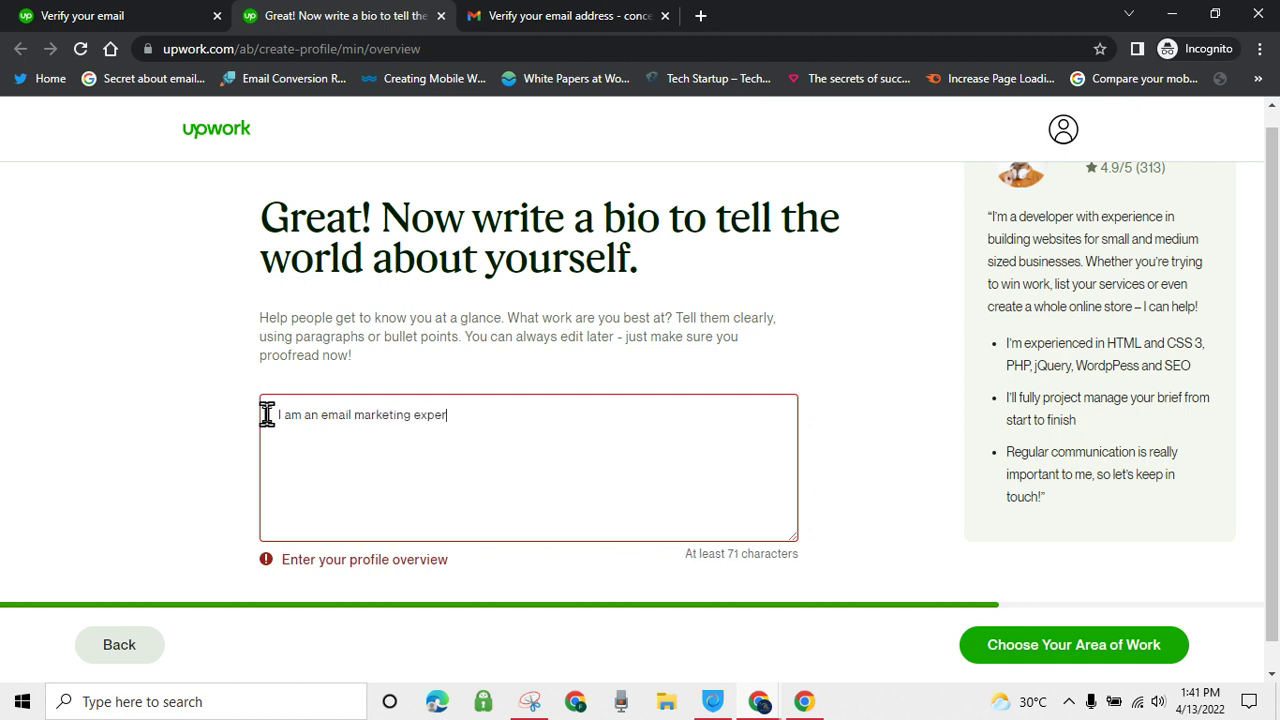
{"action": "type", "text": "ts"}
{"action": "key", "text": "BackSpace"}
{"action": "key", "text": "BackSpace"}
{"action": "type", "text": "y"}
{"action": "key", "text": "BackSpace"}
{"action": "key", "text": "BackSpace"}
{"action": "type", "text": "I setup email market"}
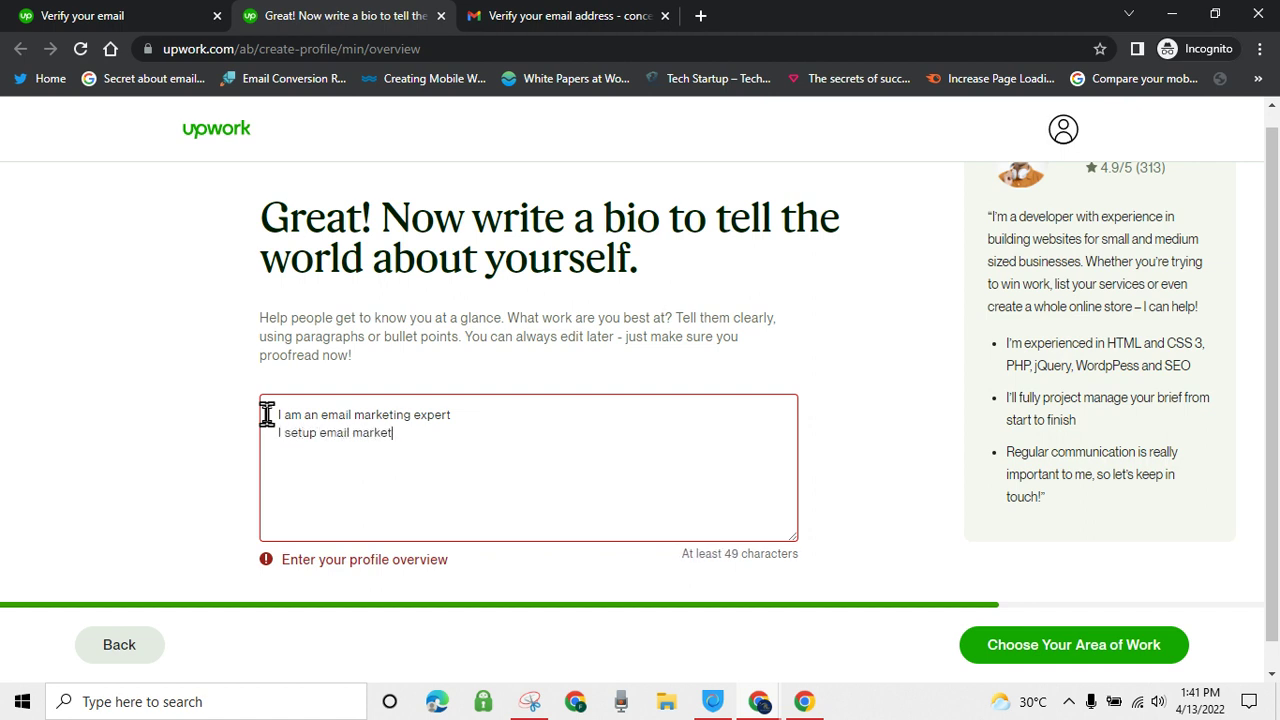
{"action": "type", "text": "ing for brand and b"}
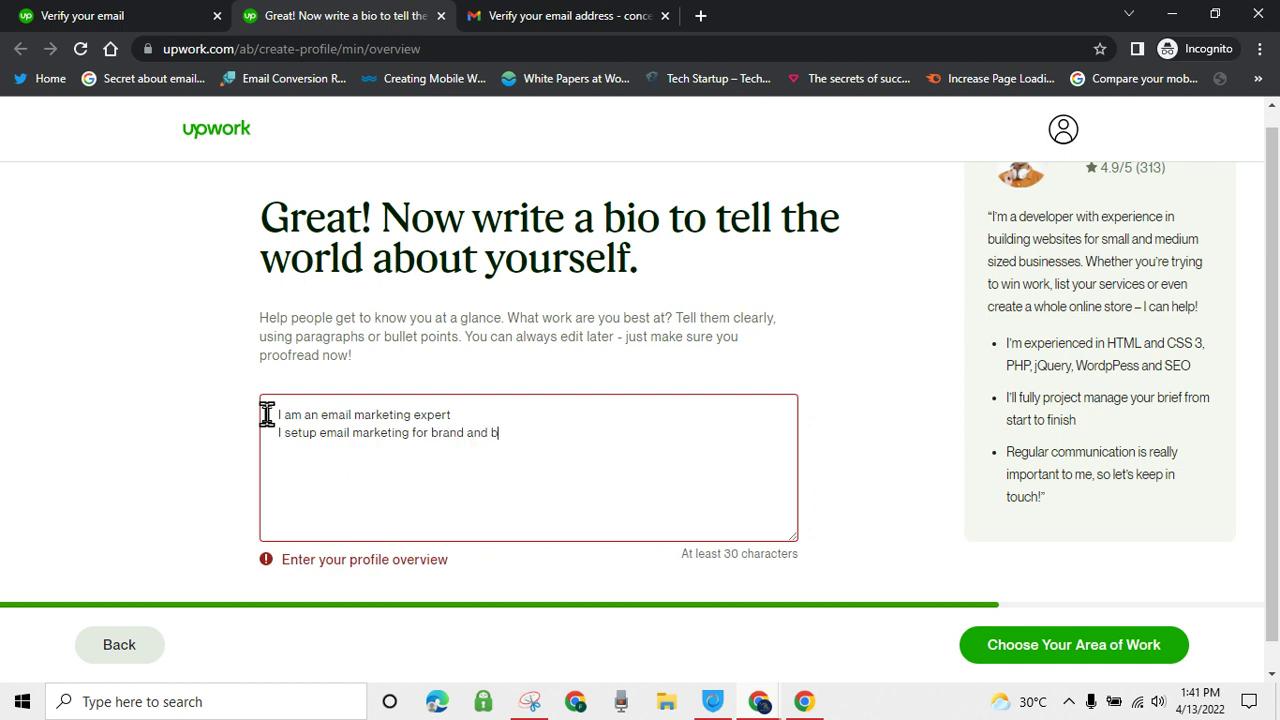
{"action": "type", "text": "usinesses to helpo"}
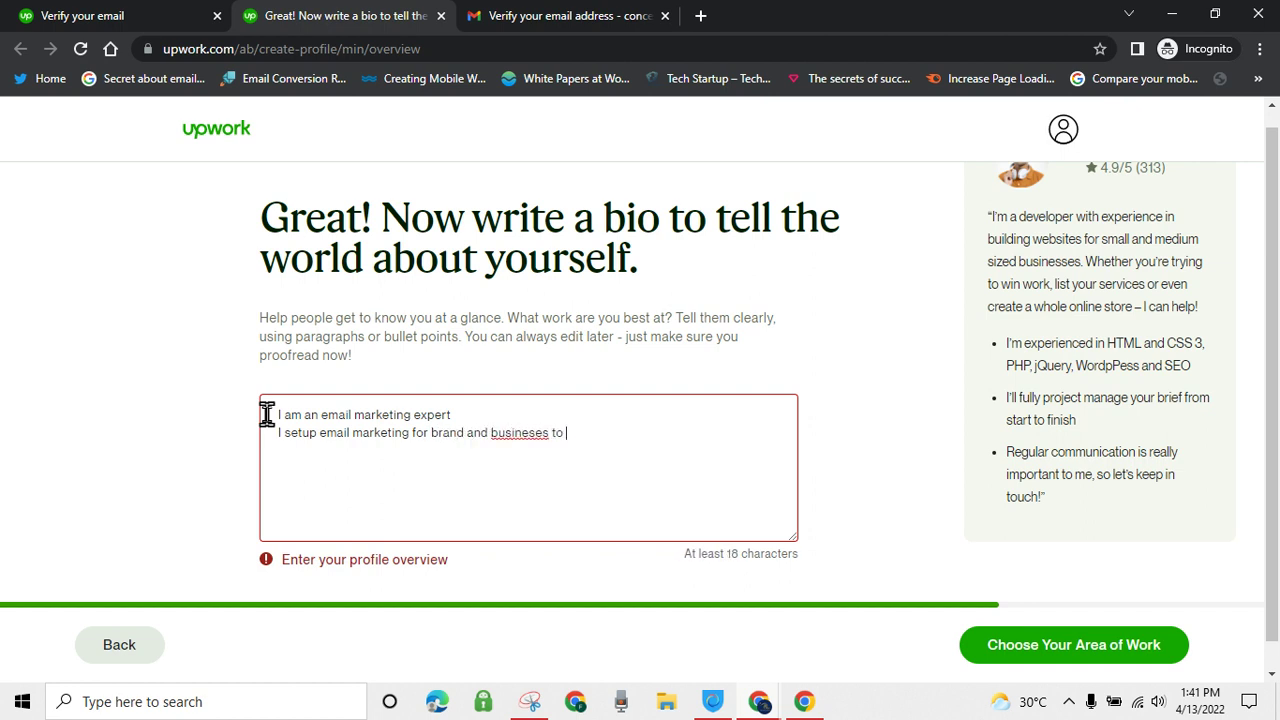
{"action": "key", "text": "BackSpace"}
{"action": "key", "text": "BackSpace"}
{"action": "type", "text": "them"}
{"action": "type", "text": "achieve"}
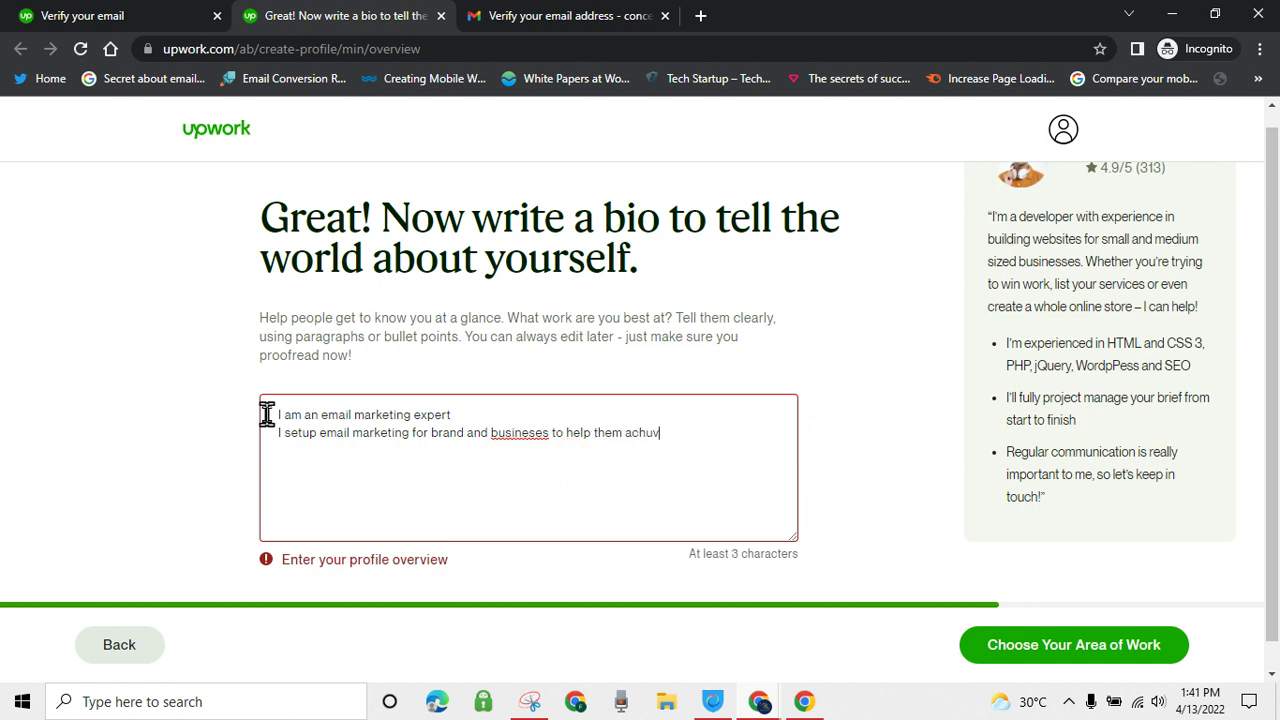
{"action": "key", "text": "BackSpace"}
{"action": "key", "text": "BackSpace"}
{"action": "key", "text": "BackSpace"}
{"action": "key", "text": "BackSpace"}
{"action": "type", "text": "u"}
{"action": "key", "text": "BackSpace"}
{"action": "type", "text": "hibe"}
{"action": "key", "text": "BackSpace"}
{"action": "key", "text": "BackSpace"}
{"action": "key", "text": "BackSpace"}
{"action": "key", "text": "BackSpace"}
{"action": "key", "text": "BackSpace"}
{"action": "key", "text": "BackSpace"}
{"action": "key", "text": "BackSpace"}
{"action": "type", "text": "Increase In salea"}
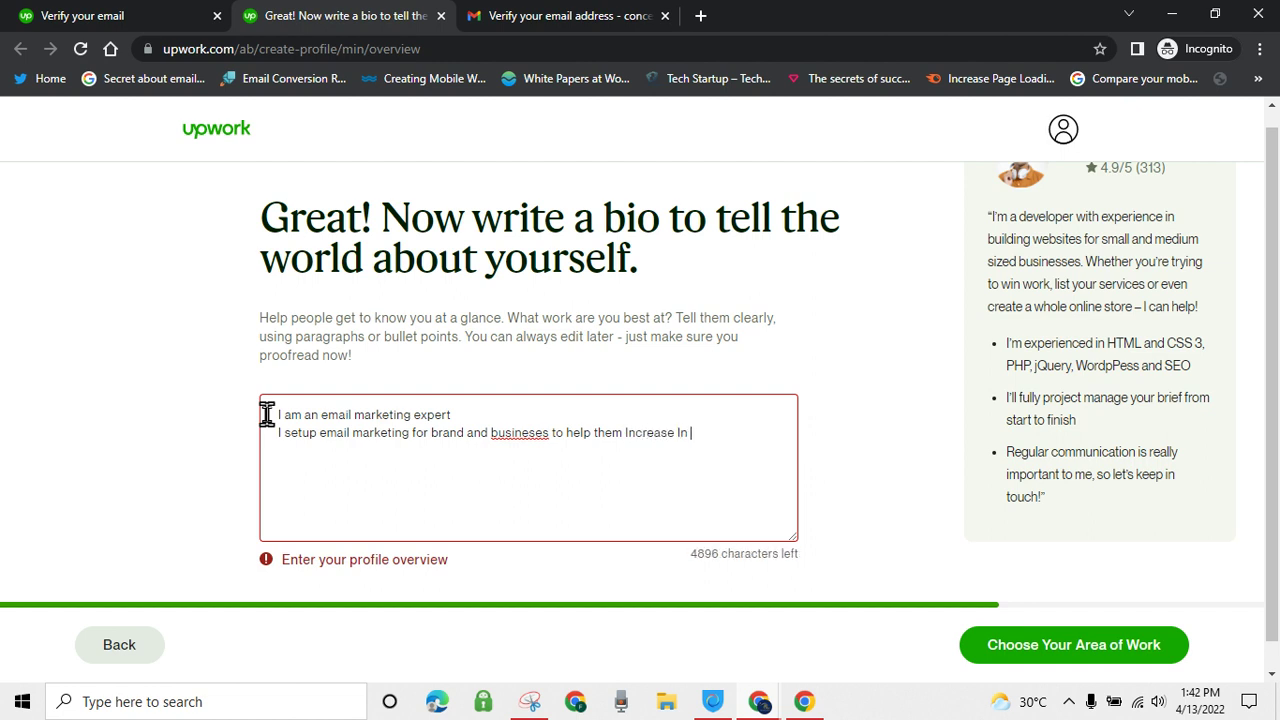
{"action": "key", "text": "BackSpace"}
{"action": "key", "text": "BackSpace"}
{"action": "type", "text": "s and more re"}
{"action": "type", "text": "venue"}
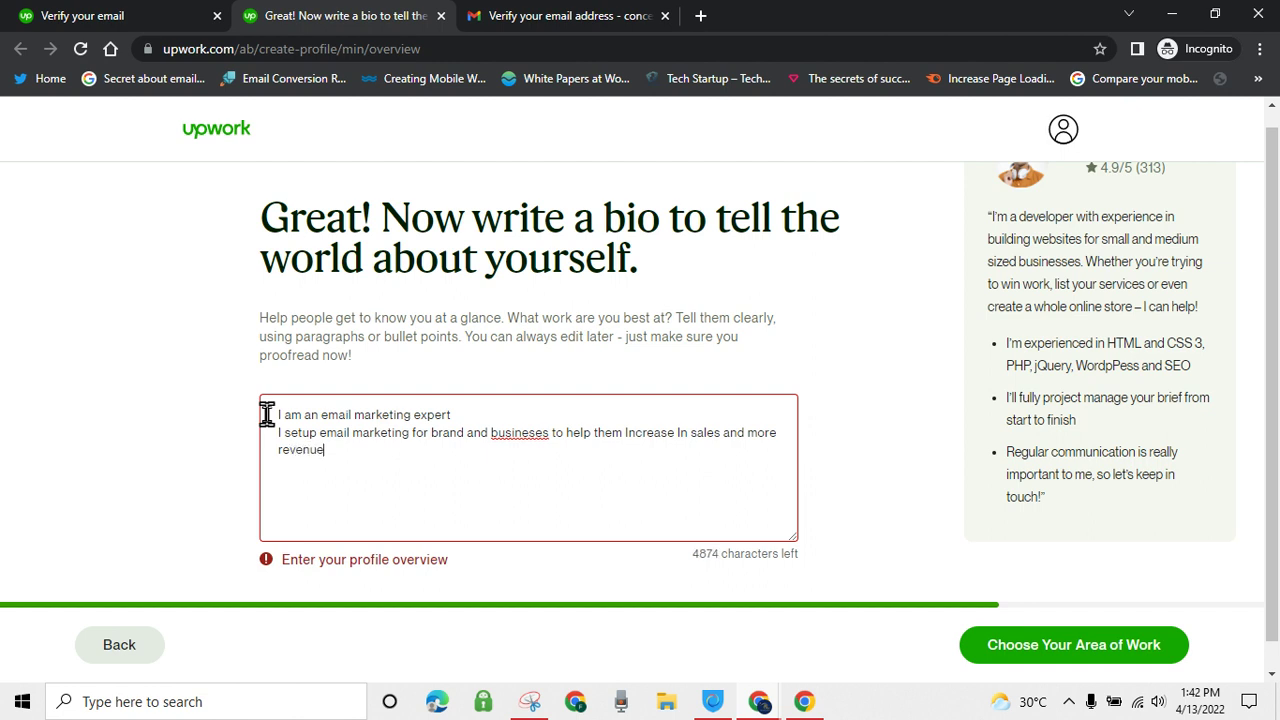
Step: Correct 'busineses' using the spelling suggestion and end the bio with a period
{"action": "right_click", "coordinate": [519, 426]}
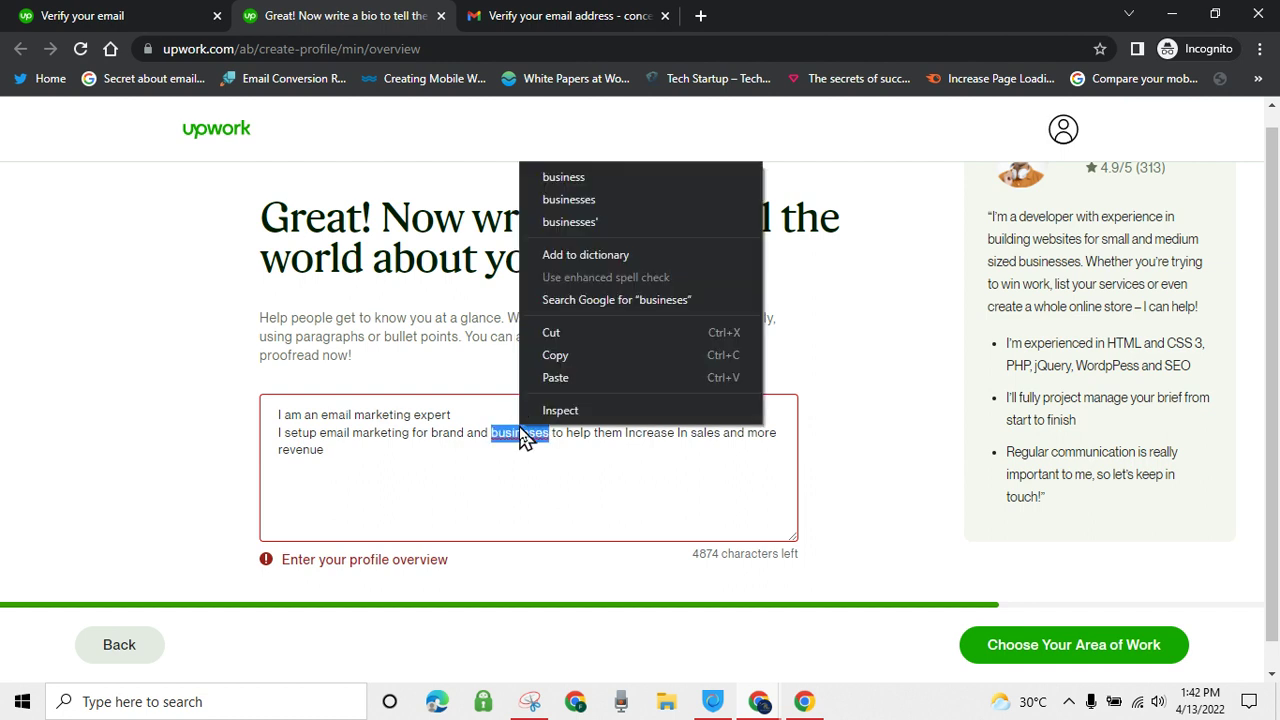
{"action": "left_click", "coordinate": [581, 177]}
{"action": "left_click", "coordinate": [340, 455]}
{"action": "type", "text": "."}
{"action": "key", "text": "Return"}
{"action": "type", "text": "hf"}
{"action": "key", "text": "BackSpace"}
{"action": "key", "text": "BackSpace"}
{"action": "key", "text": "BackSpace"}
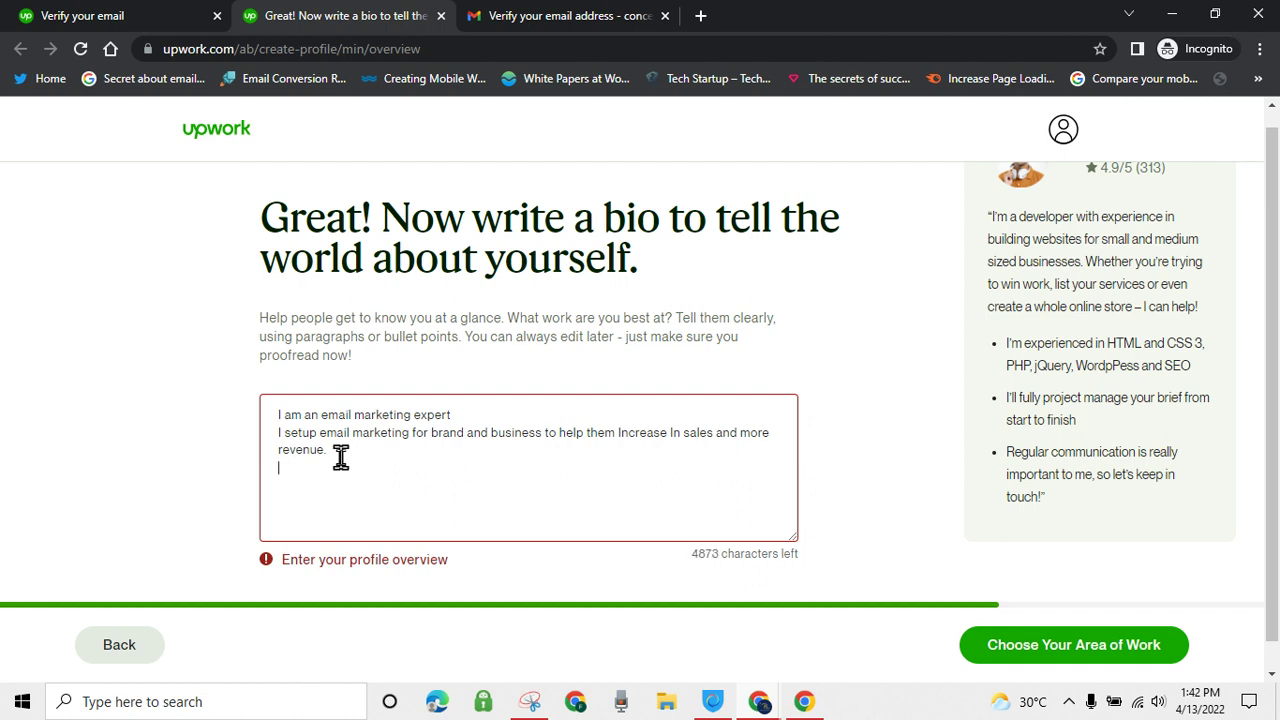
{"action": "left_click", "coordinate": [516, 343]}
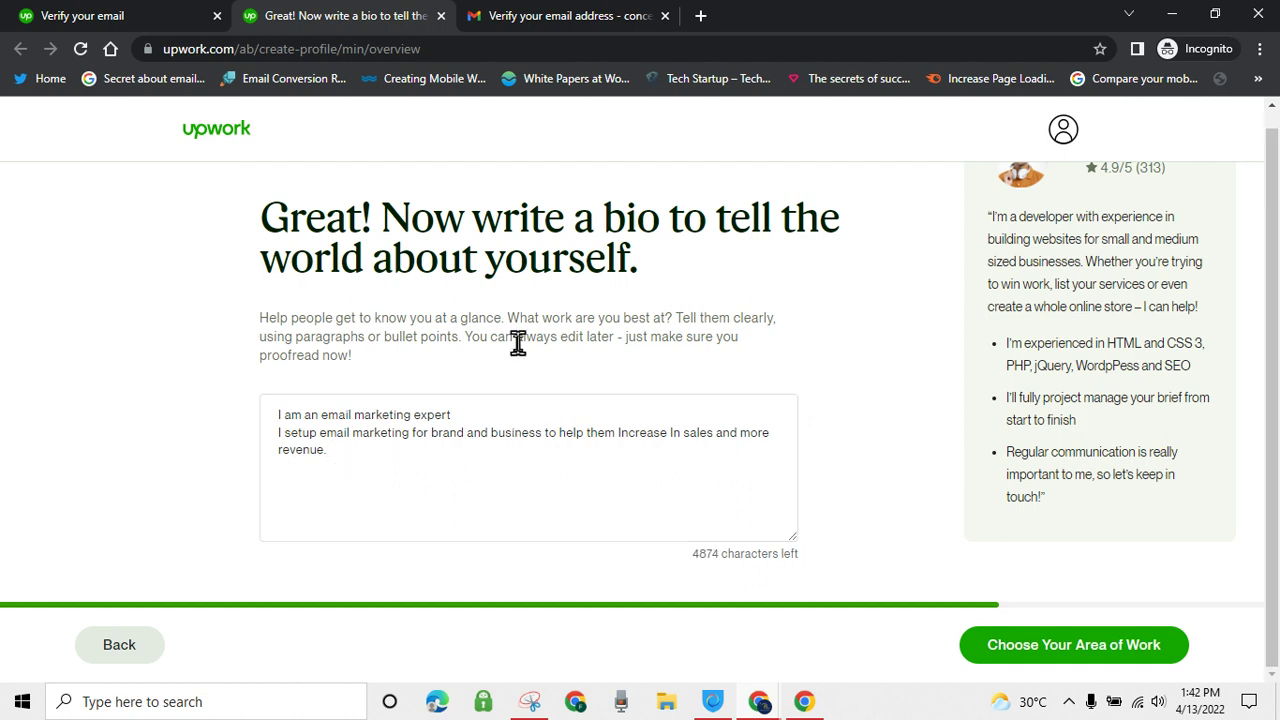
{"action": "left_click", "coordinate": [364, 414]}
Step: Save the bio and continue to the area-of-work step
{"action": "double_click", "coordinate": [364, 414]}
{"action": "left_click", "coordinate": [530, 313]}
{"action": "left_click", "coordinate": [1033, 655]}
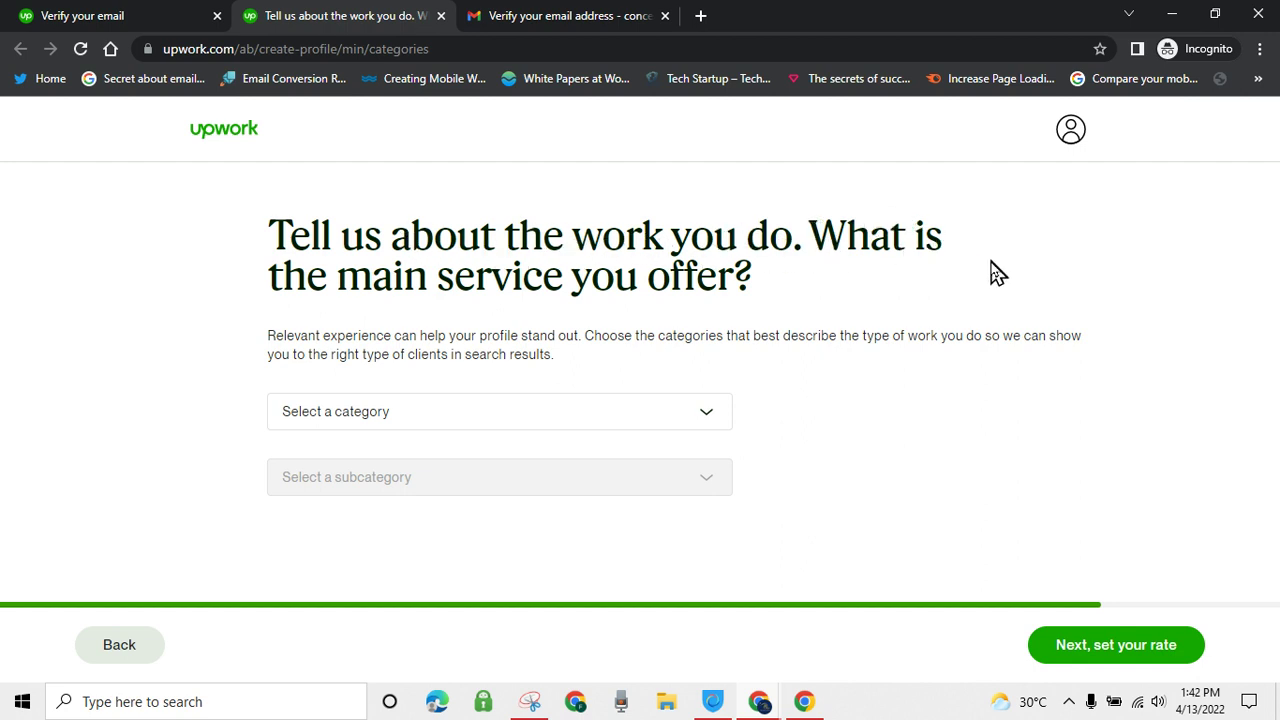
Step: Choose Sales & Marketing as the main service category
{"action": "left_click", "coordinate": [517, 422]}
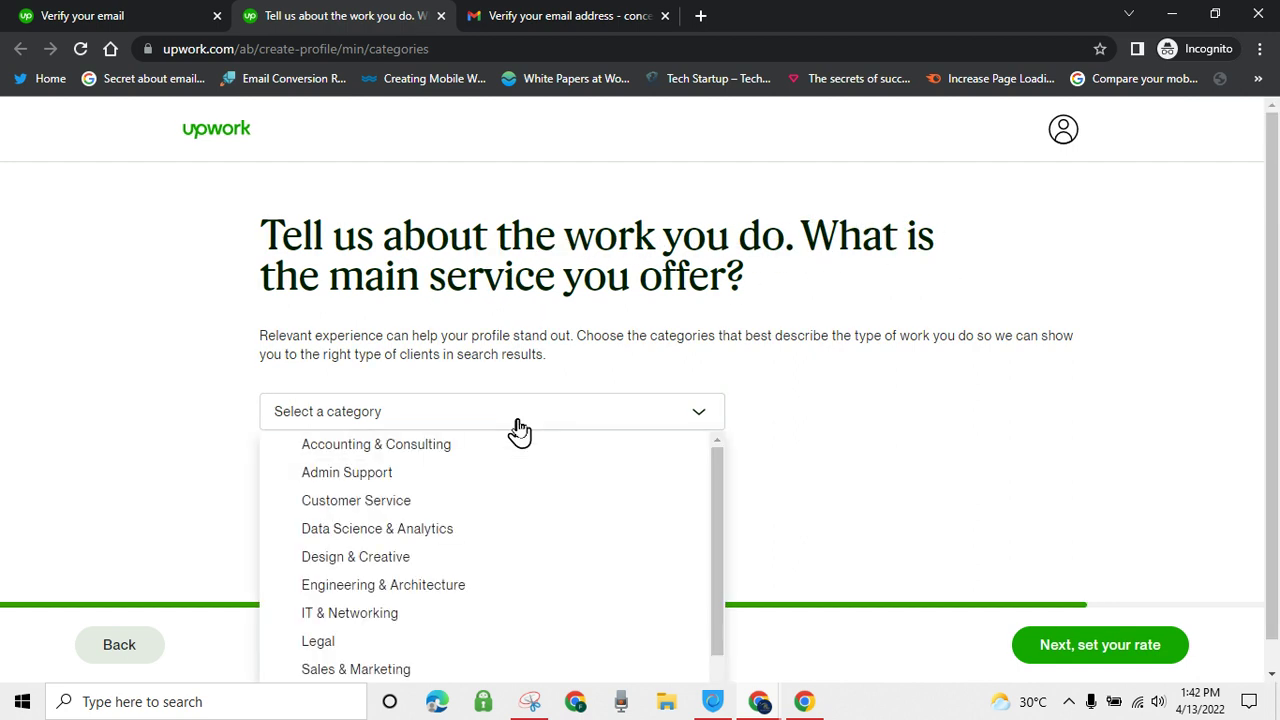
{"action": "left_click", "coordinate": [443, 334]}
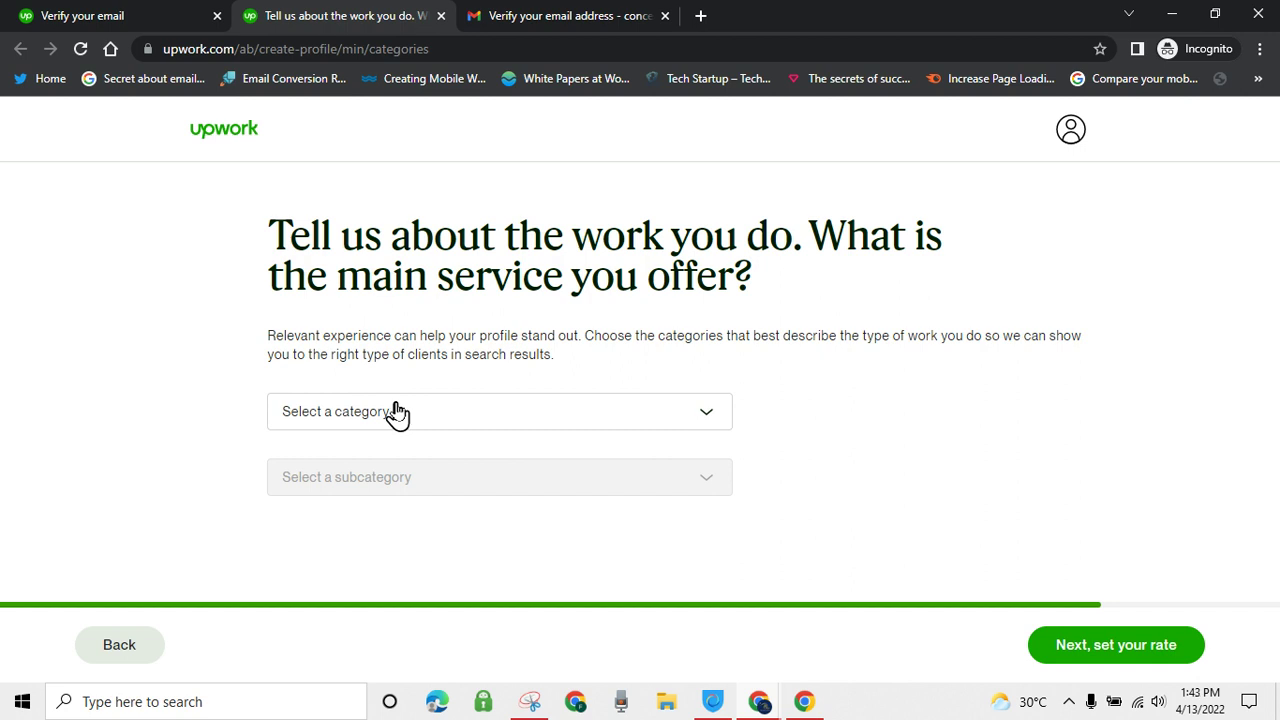
{"action": "left_click", "coordinate": [398, 411]}
{"action": "scroll", "coordinate": [1178, 376], "scroll_direction": "down", "scroll_amount": 1}
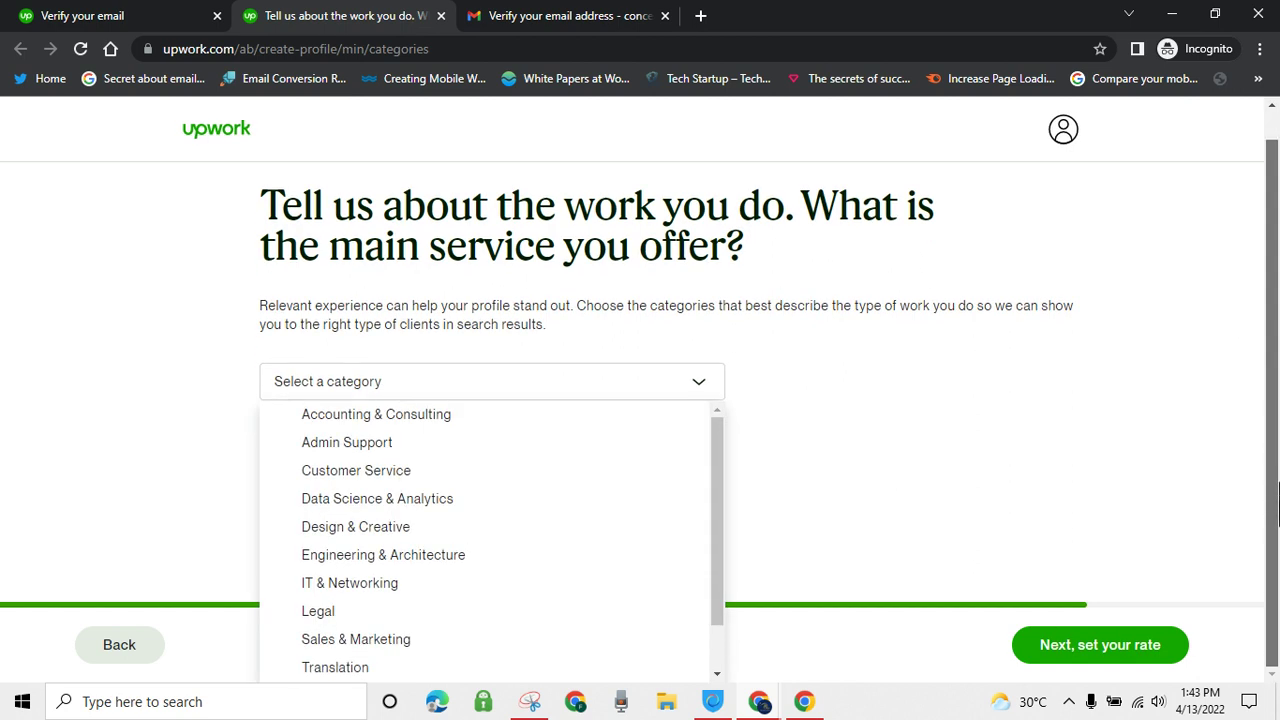
{"action": "left_click_drag", "start_coordinate": [716, 517], "coordinate": [715, 655]}
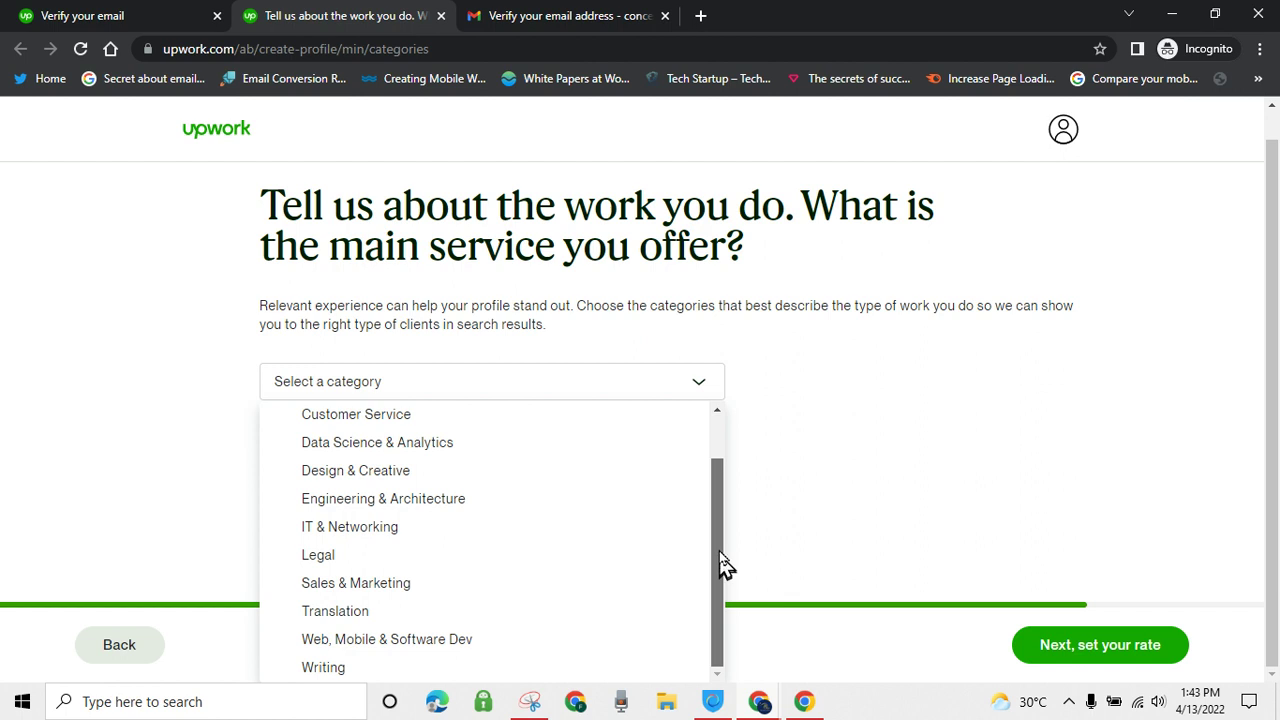
{"action": "left_click", "coordinate": [405, 590]}
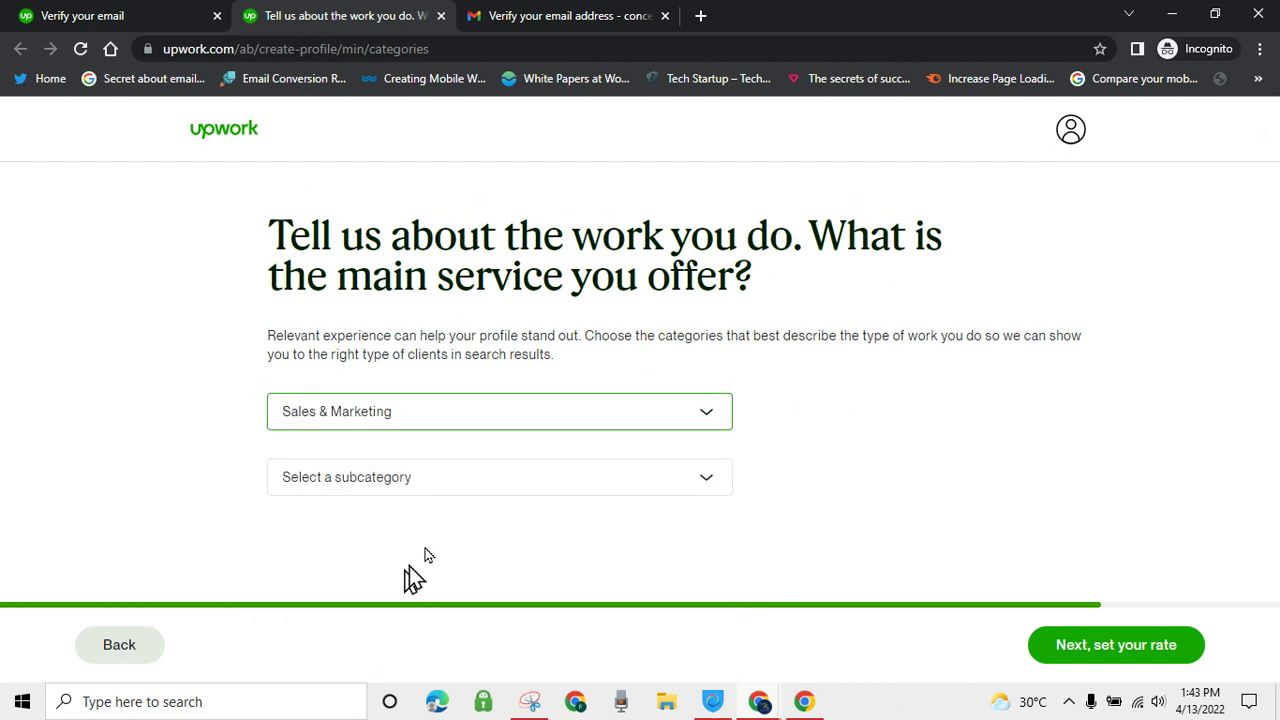
{"action": "left_click", "coordinate": [385, 427]}
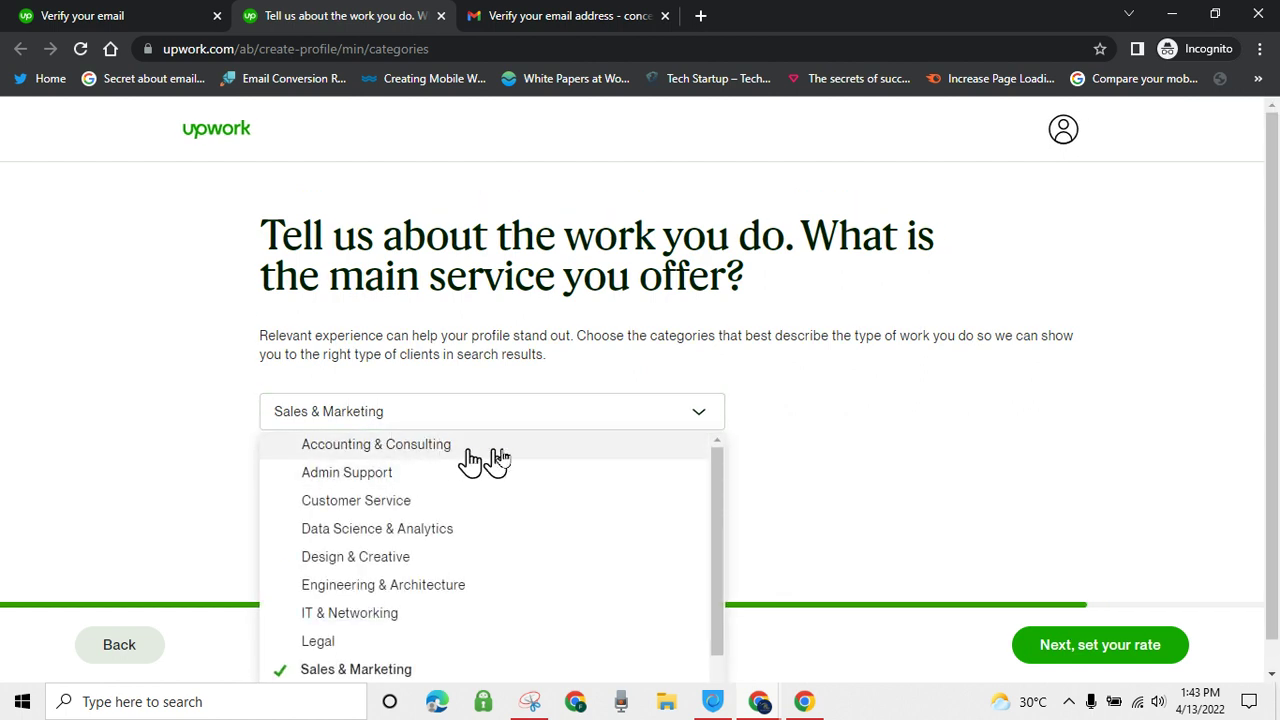
Step: Pick Email & Marketing Automation as the subcategory and continue to the rate step
{"action": "scroll", "coordinate": [1175, 392], "scroll_direction": "down", "scroll_amount": 1}
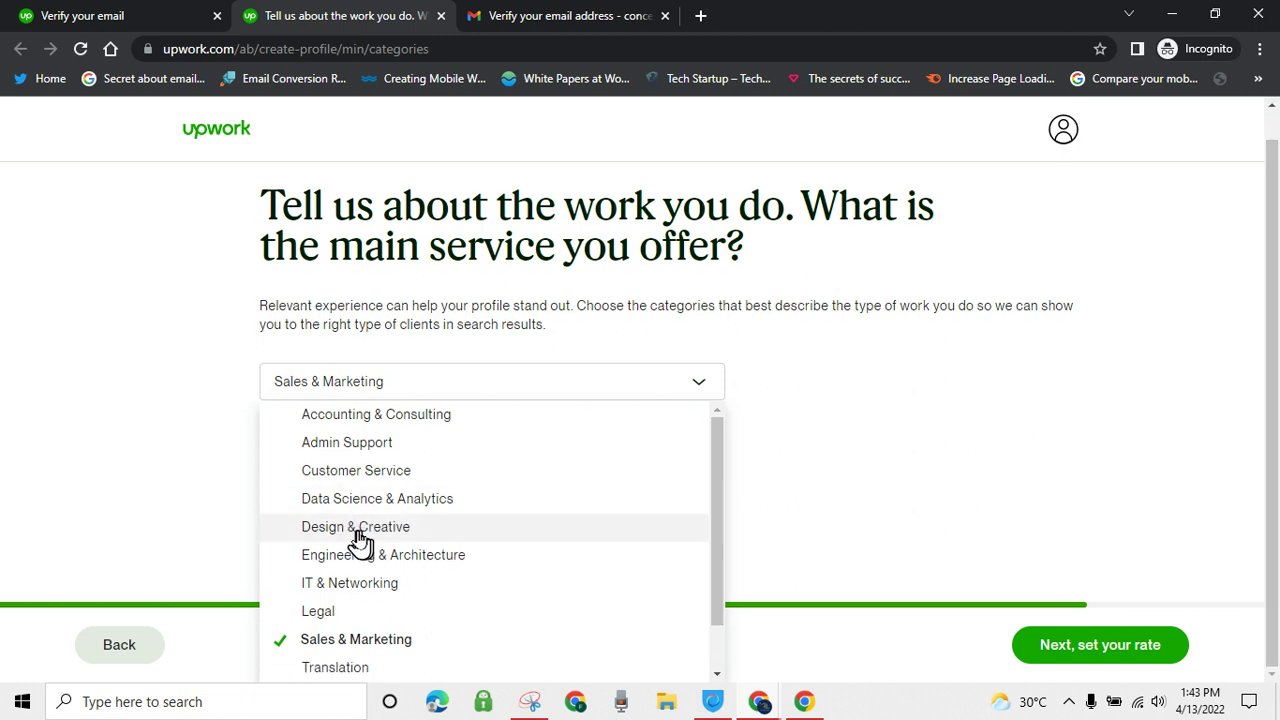
{"action": "left_click_drag", "start_coordinate": [714, 560], "coordinate": [714, 650]}
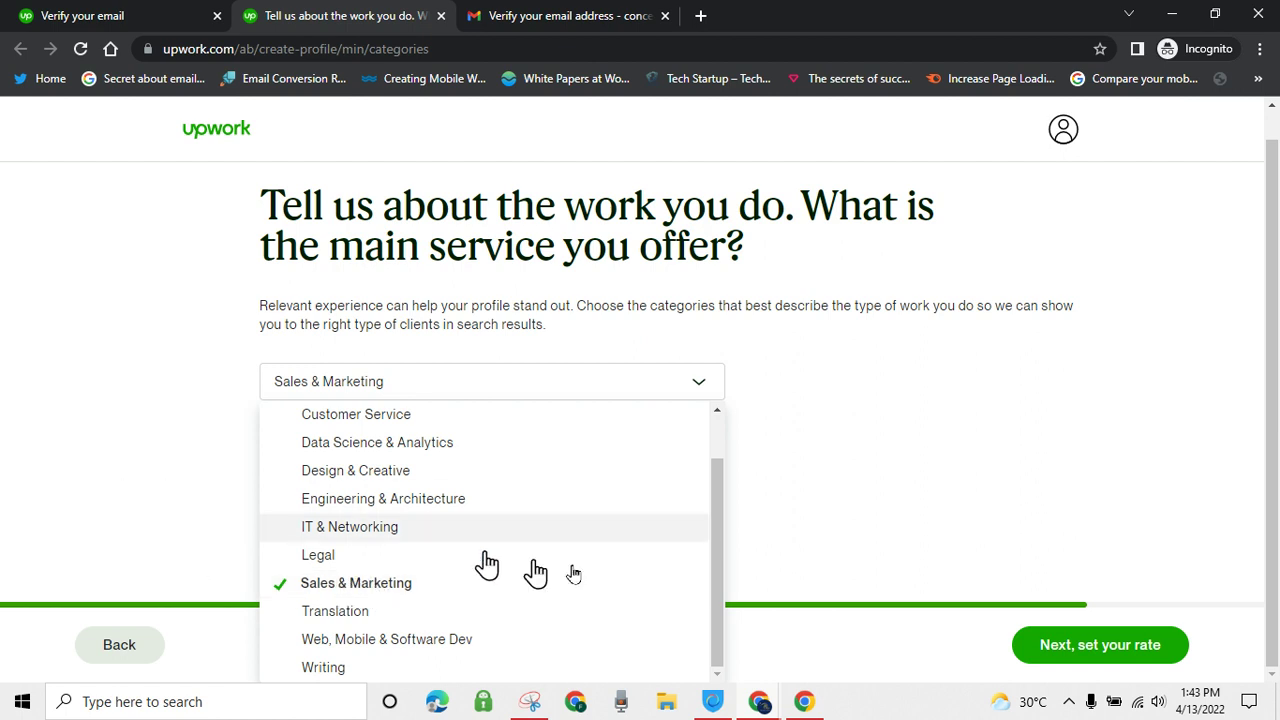
{"action": "left_click", "coordinate": [490, 380]}
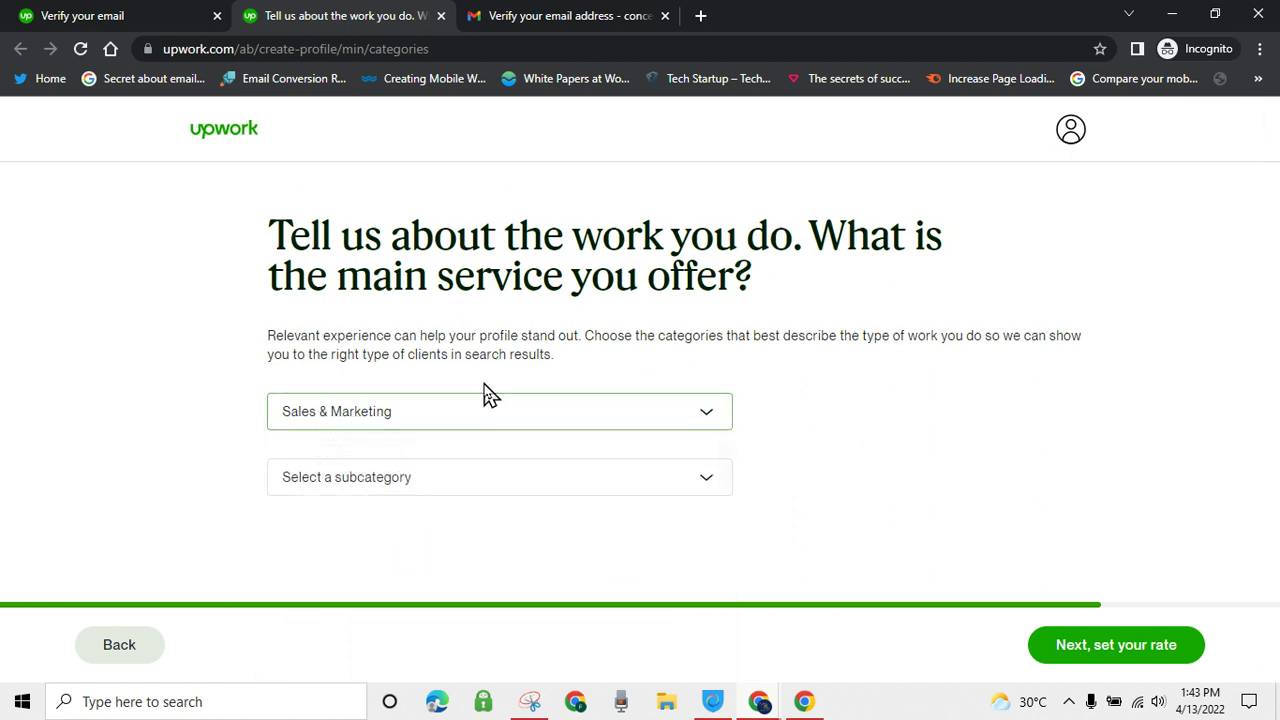
{"action": "left_click", "coordinate": [389, 488]}
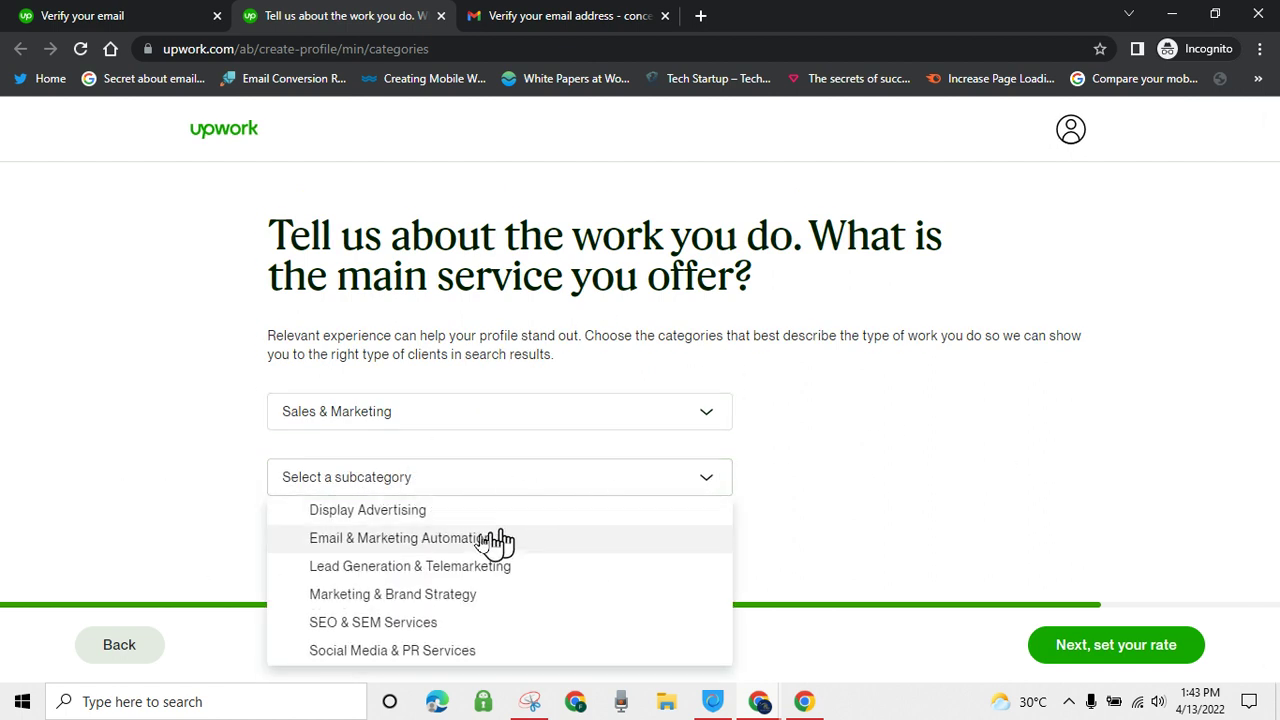
{"action": "left_click", "coordinate": [410, 540]}
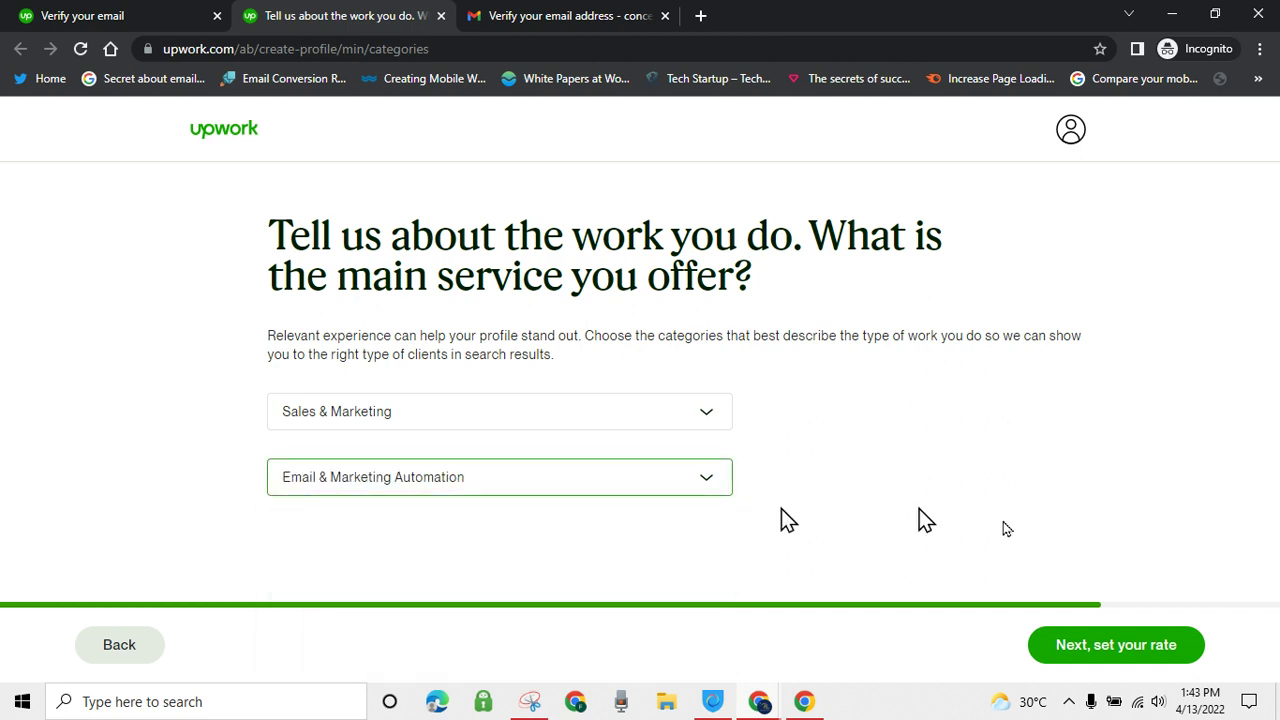
{"action": "left_click", "coordinate": [1151, 643]}
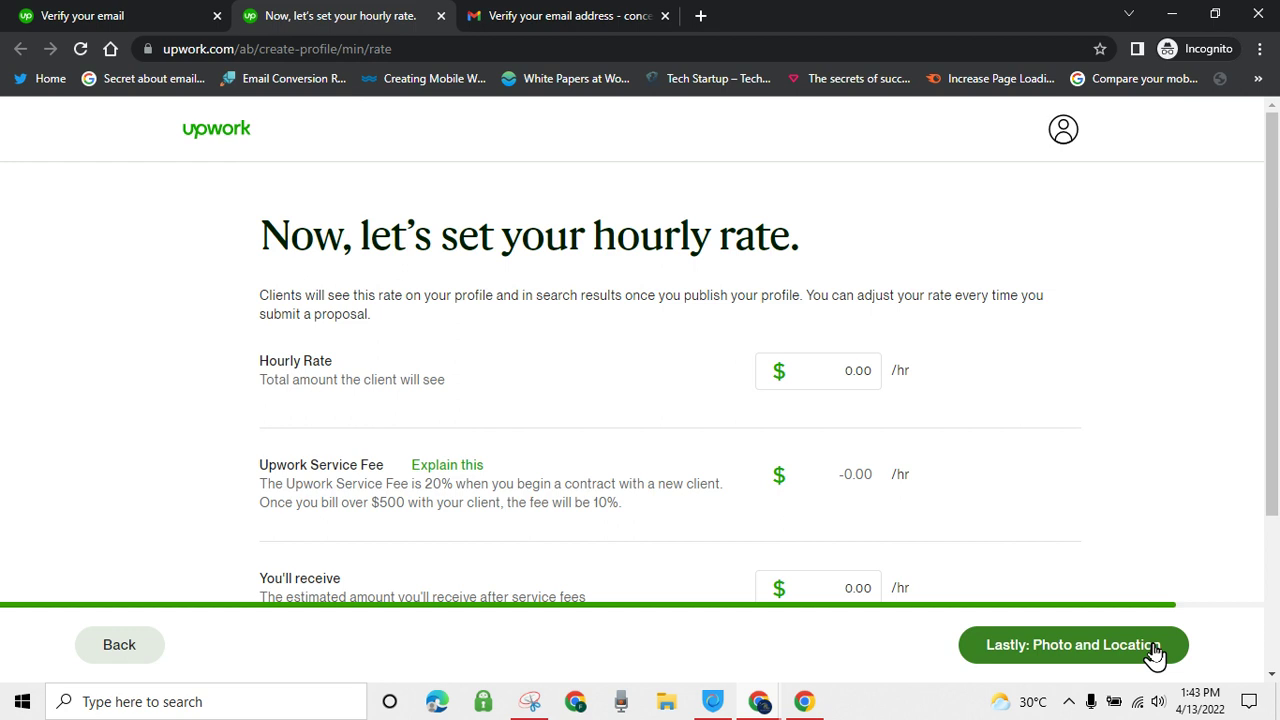
Step: Enter a $30.00 hourly rate, netting 24.00 per hour after the -6.00 fee
{"action": "left_click_drag", "start_coordinate": [1274, 347], "coordinate": [1277, 403]}
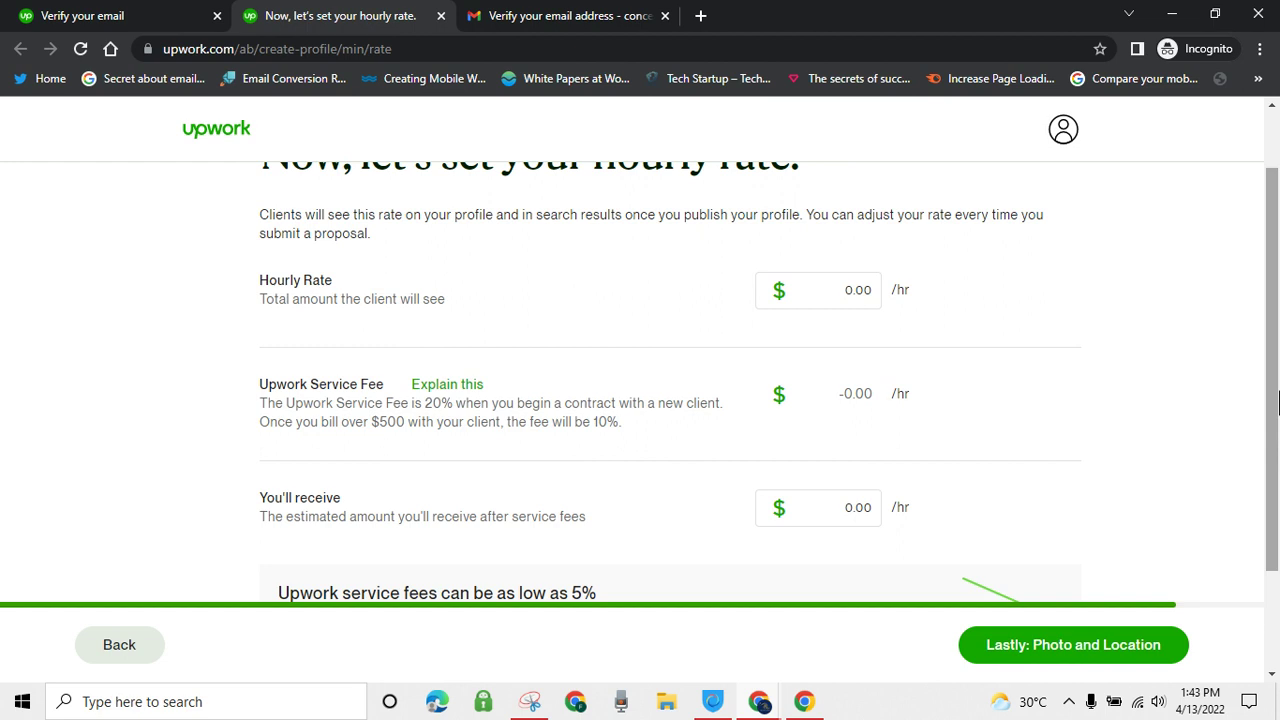
{"action": "left_click_drag", "start_coordinate": [1277, 403], "coordinate": [1275, 313]}
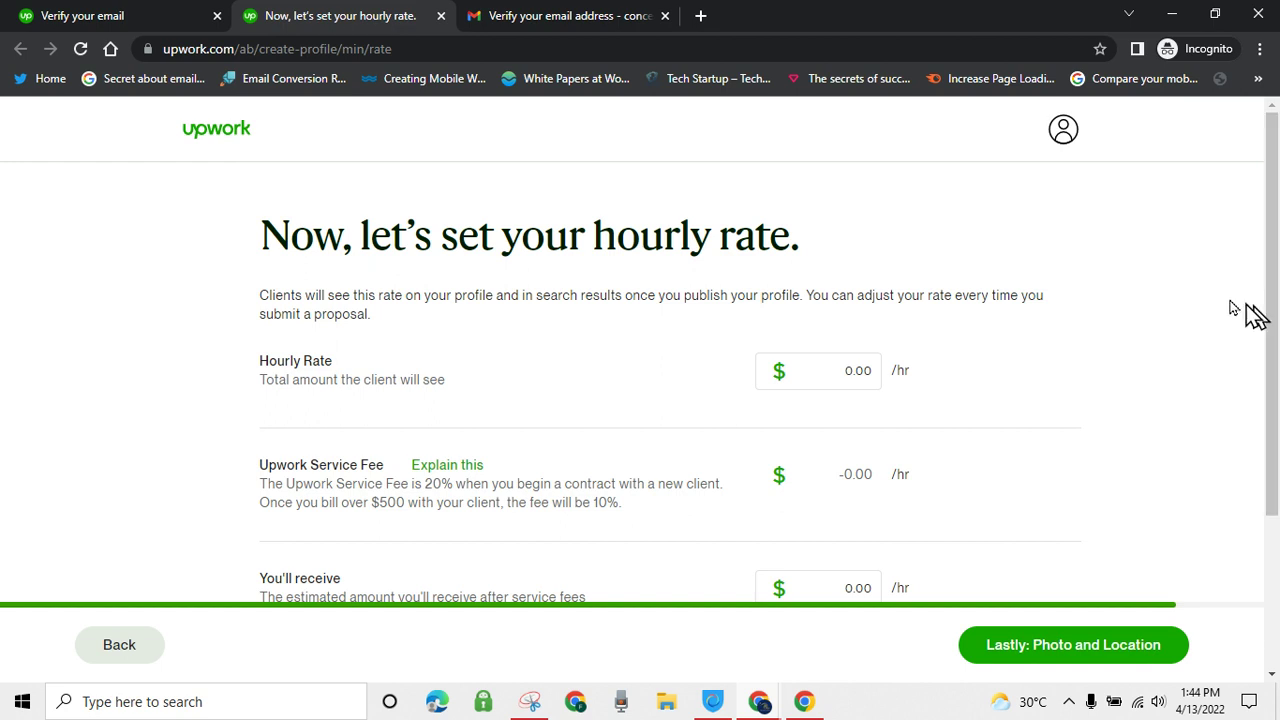
{"action": "left_click", "coordinate": [840, 368]}
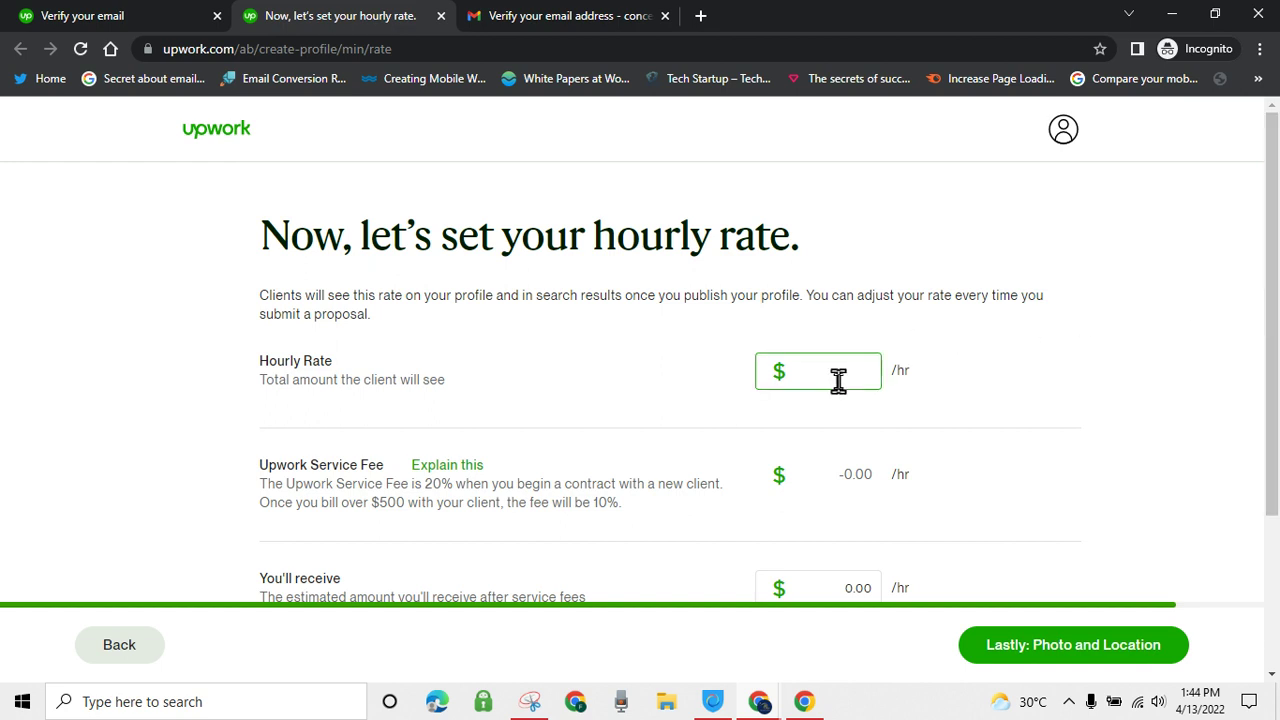
{"action": "type", "text": "30"}
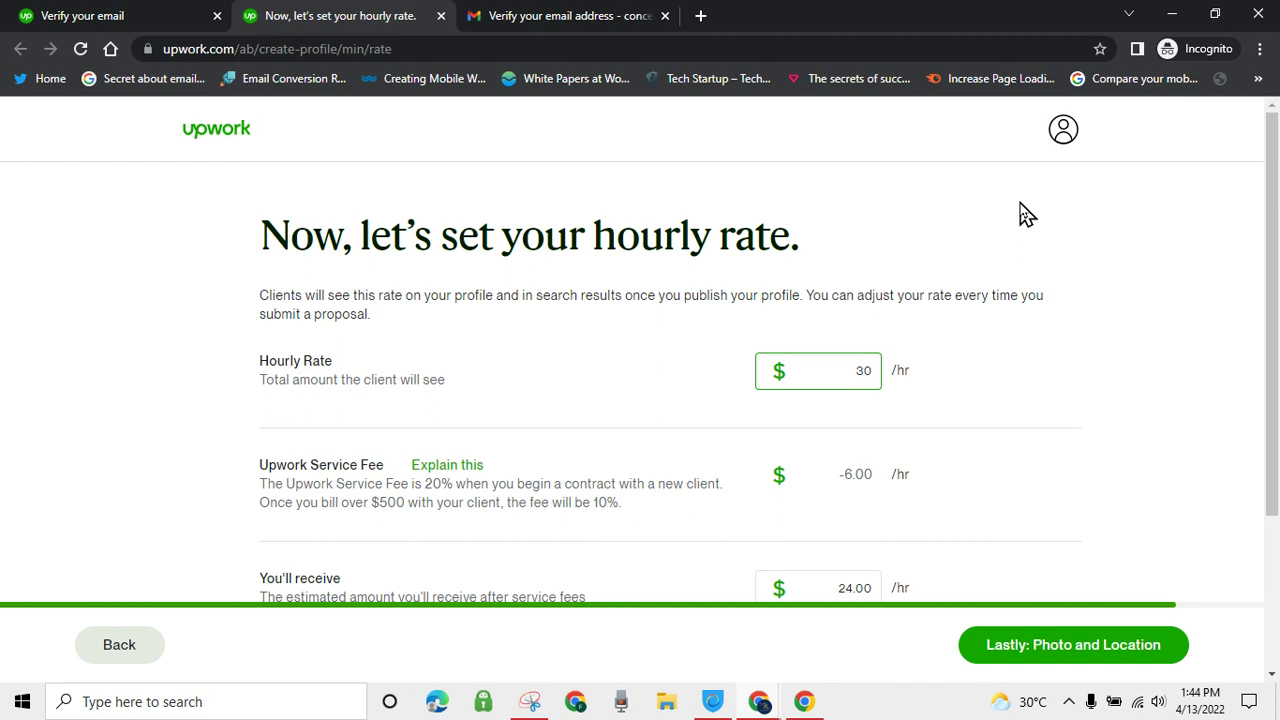
{"action": "key", "text": "BackSpace"}
{"action": "key", "text": "BackSpace"}
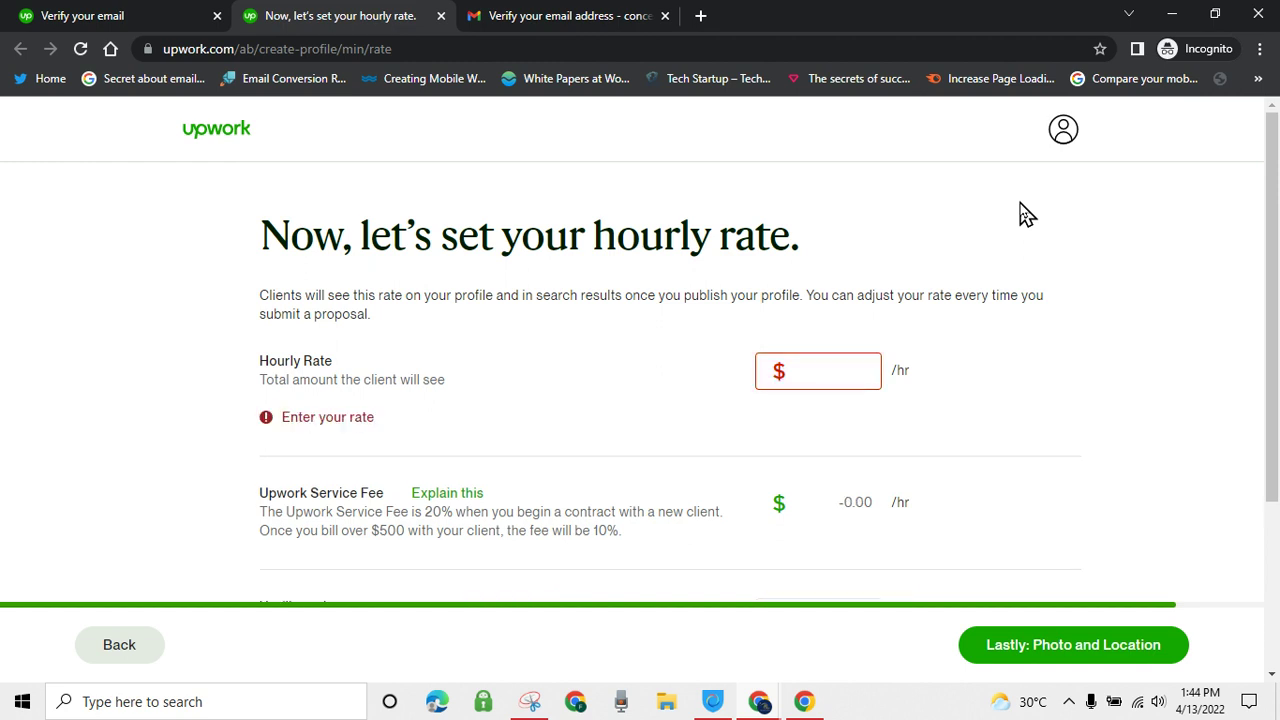
{"action": "type", "text": "30"}
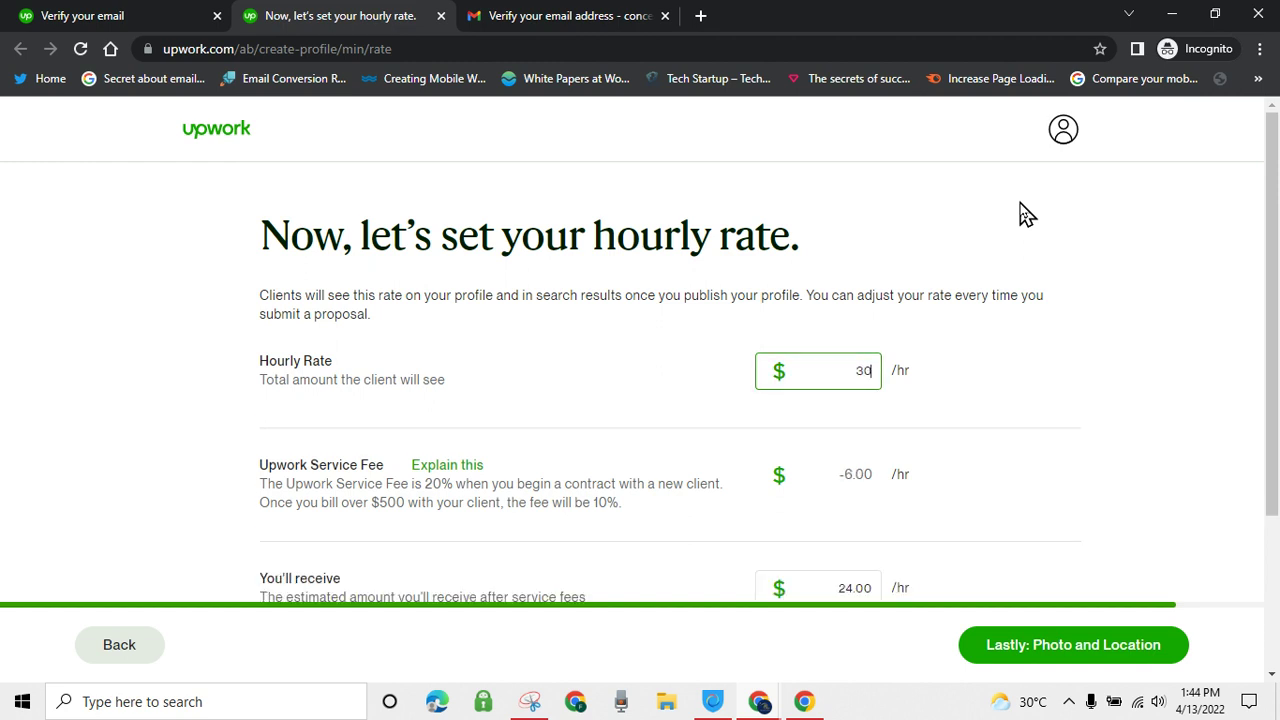
{"action": "left_click", "coordinate": [1047, 372]}
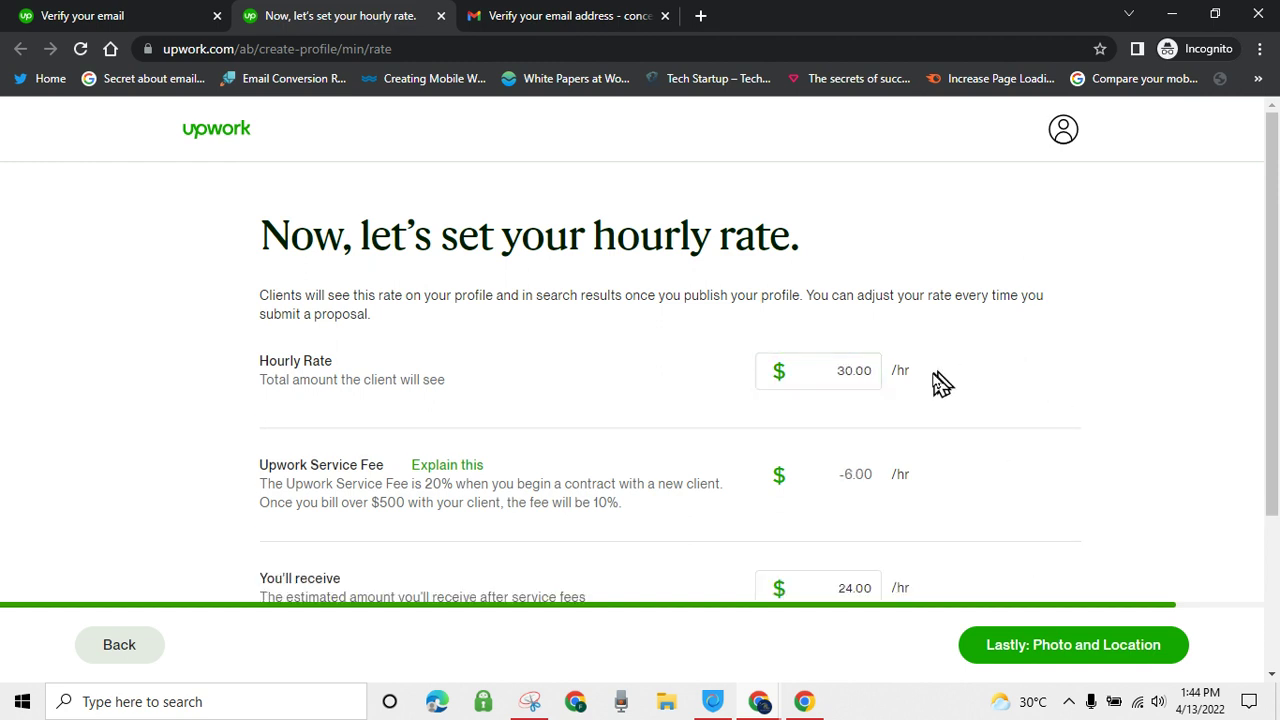
{"action": "scroll", "coordinate": [1276, 415], "scroll_direction": "down", "scroll_amount": 2}
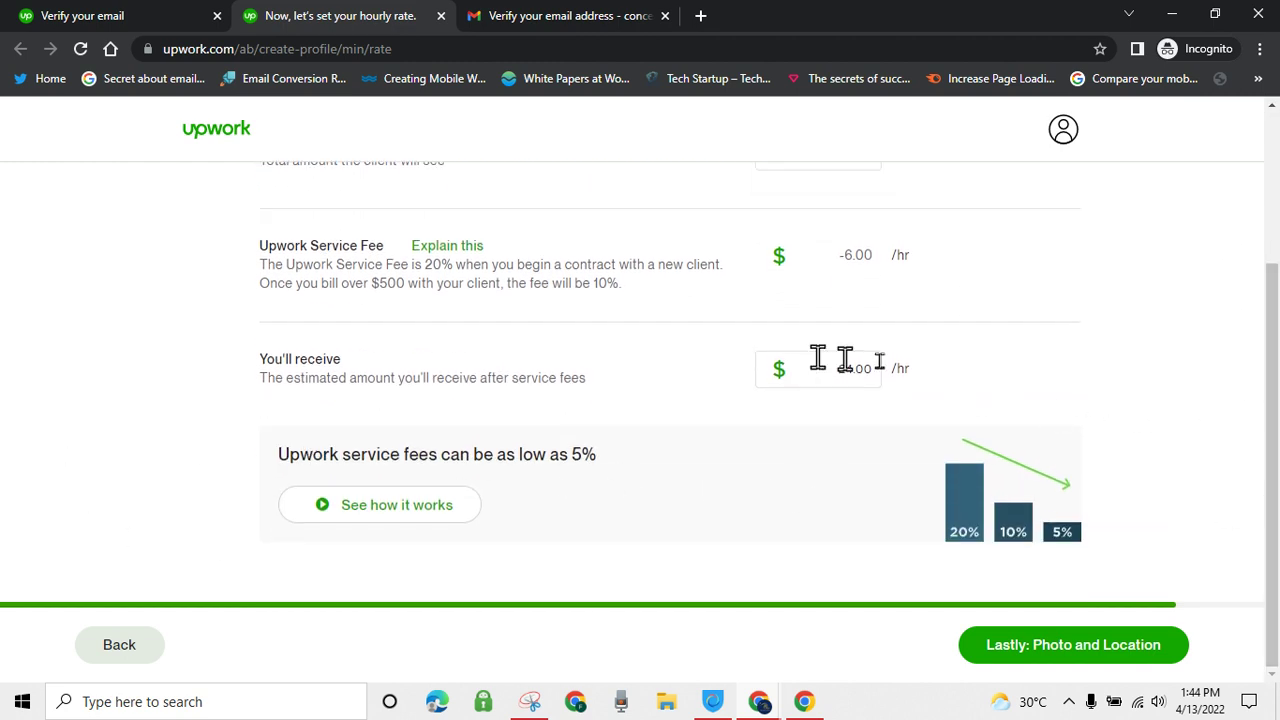
{"action": "scroll", "coordinate": [1276, 192], "scroll_direction": "up", "scroll_amount": 2}
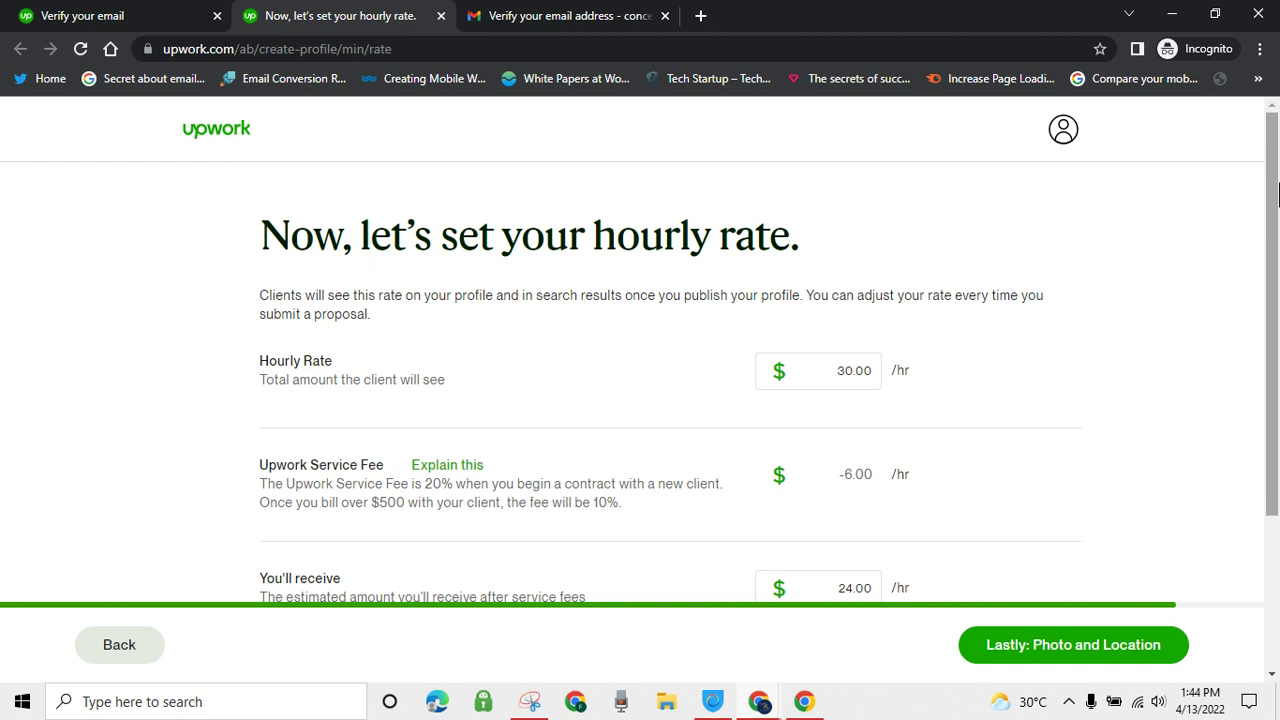
{"action": "left_click", "coordinate": [1172, 14]}
{"action": "left_click_drag", "start_coordinate": [1275, 341], "coordinate": [1276, 276]}
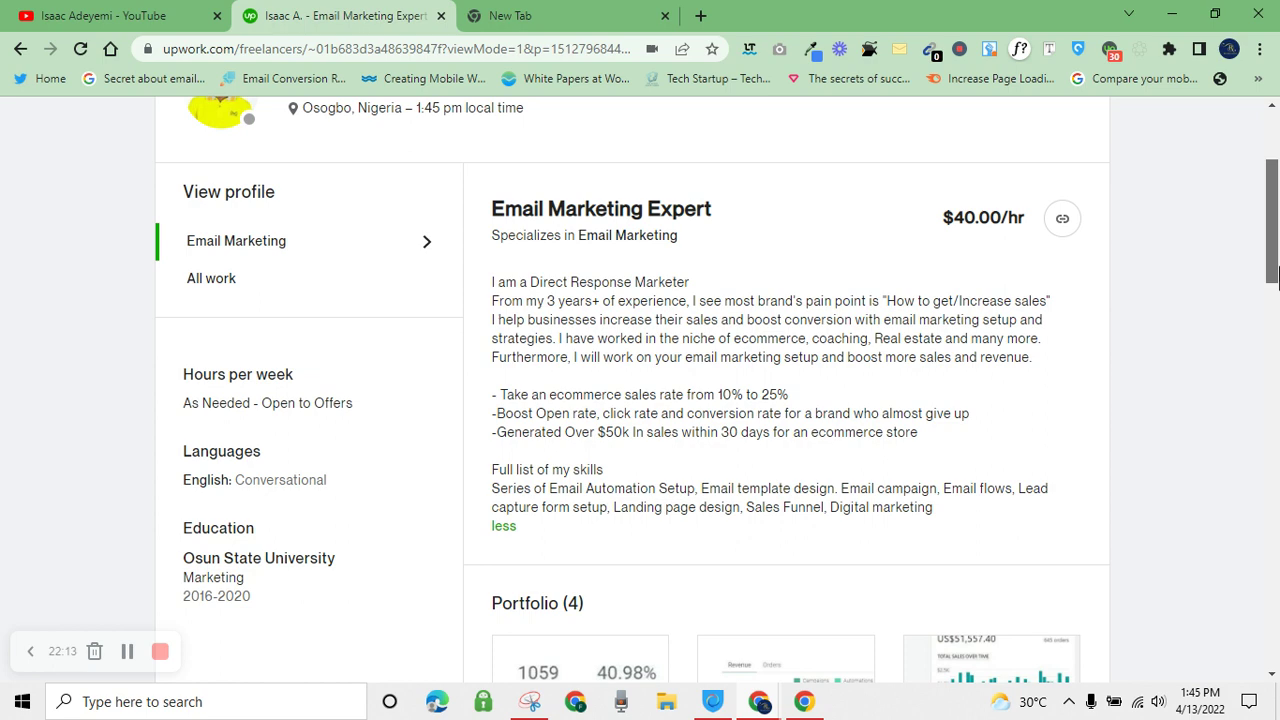
{"action": "scroll", "coordinate": [1176, 378], "scroll_direction": "down", "scroll_amount": 5}
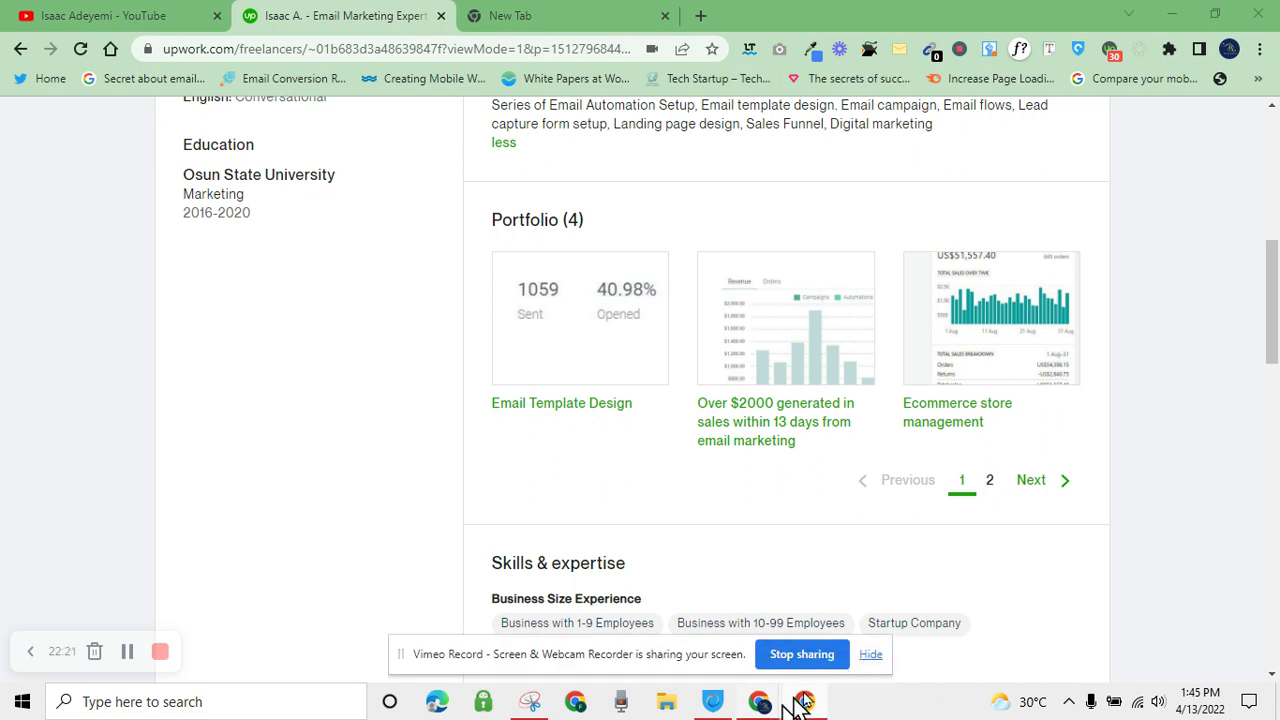
{"action": "left_click", "coordinate": [868, 655]}
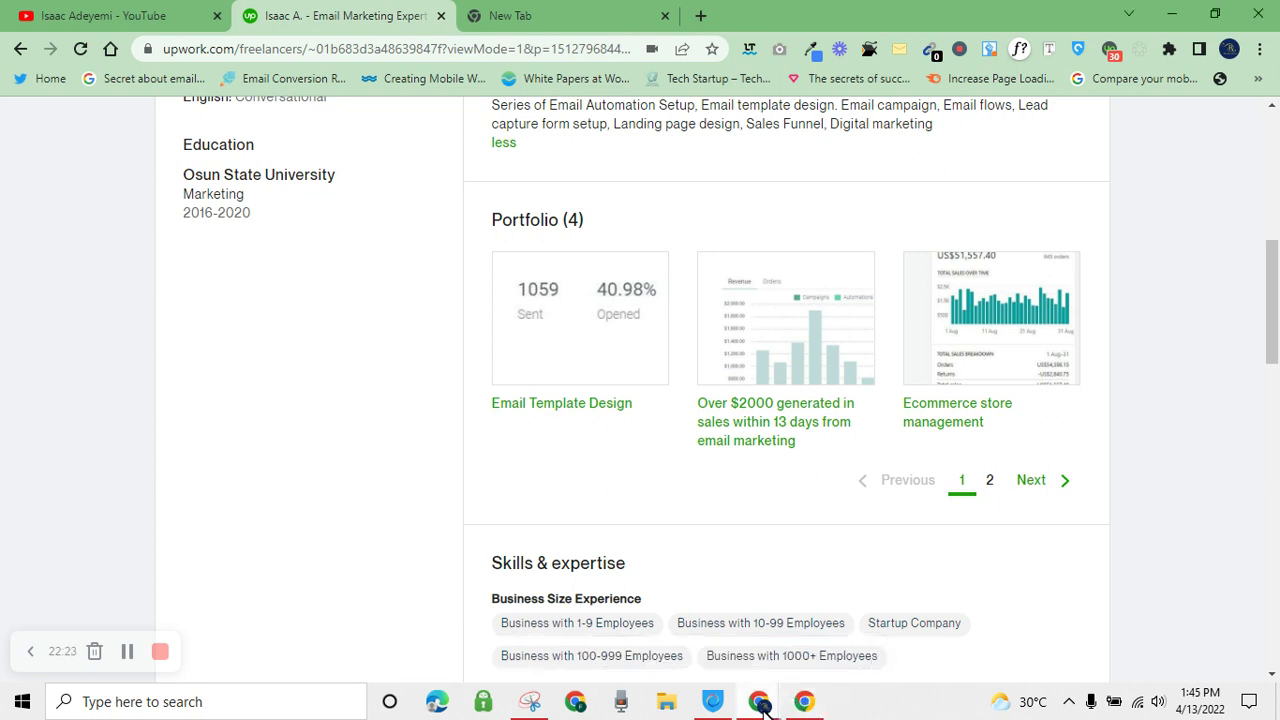
{"action": "mouse_move", "coordinate": [762, 705]}
{"action": "left_click", "coordinate": [837, 612]}
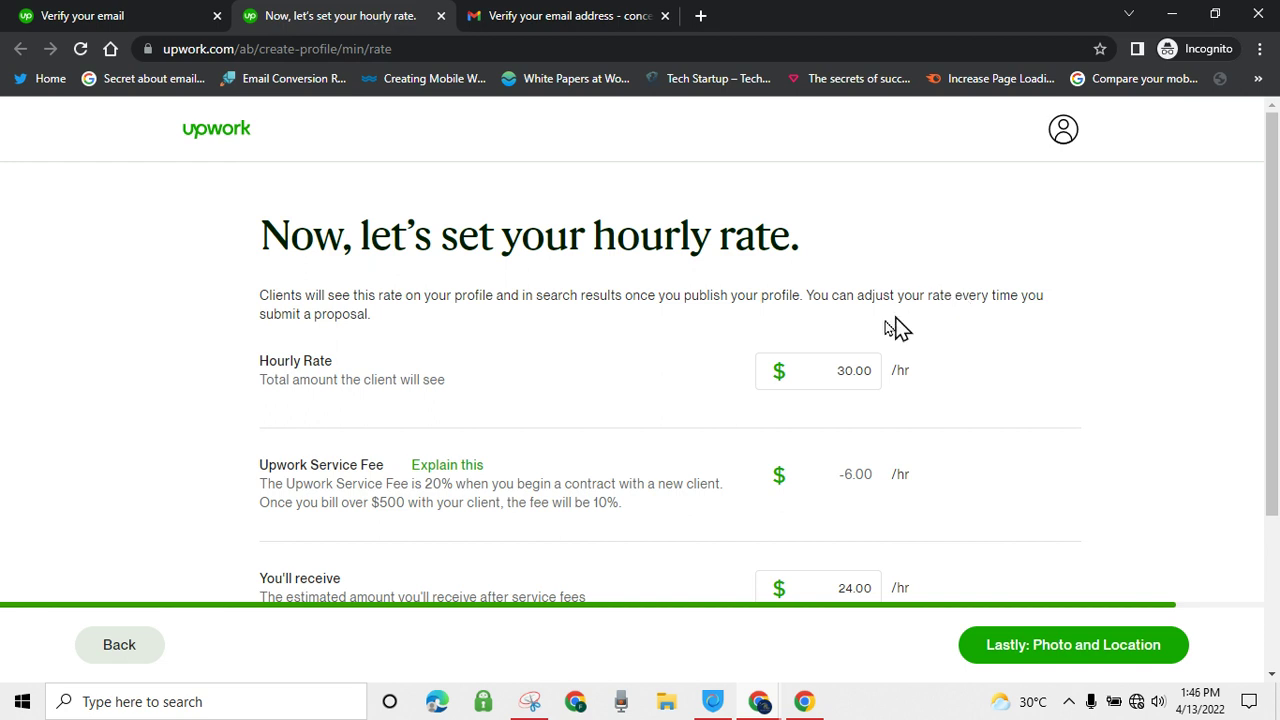
{"action": "left_click", "coordinate": [847, 365]}
{"action": "scroll", "coordinate": [1278, 232], "scroll_direction": "down", "scroll_amount": 3}
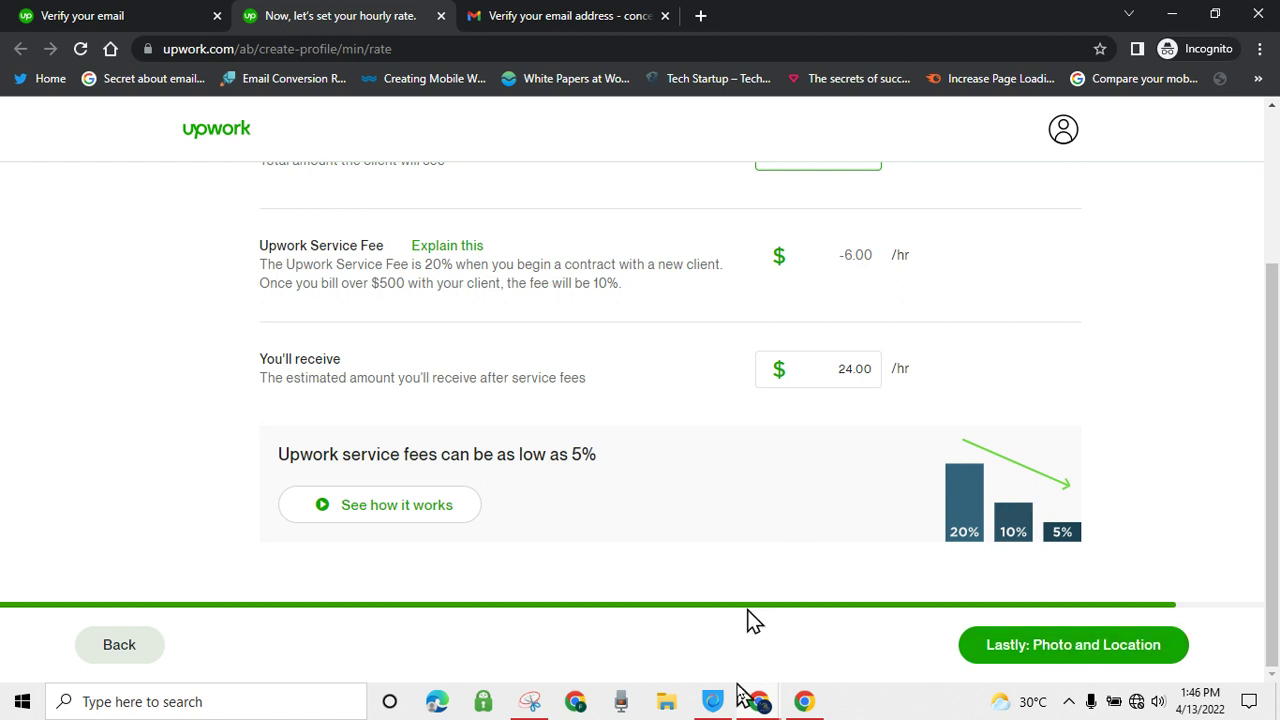
{"action": "triple_click", "coordinate": [561, 456]}
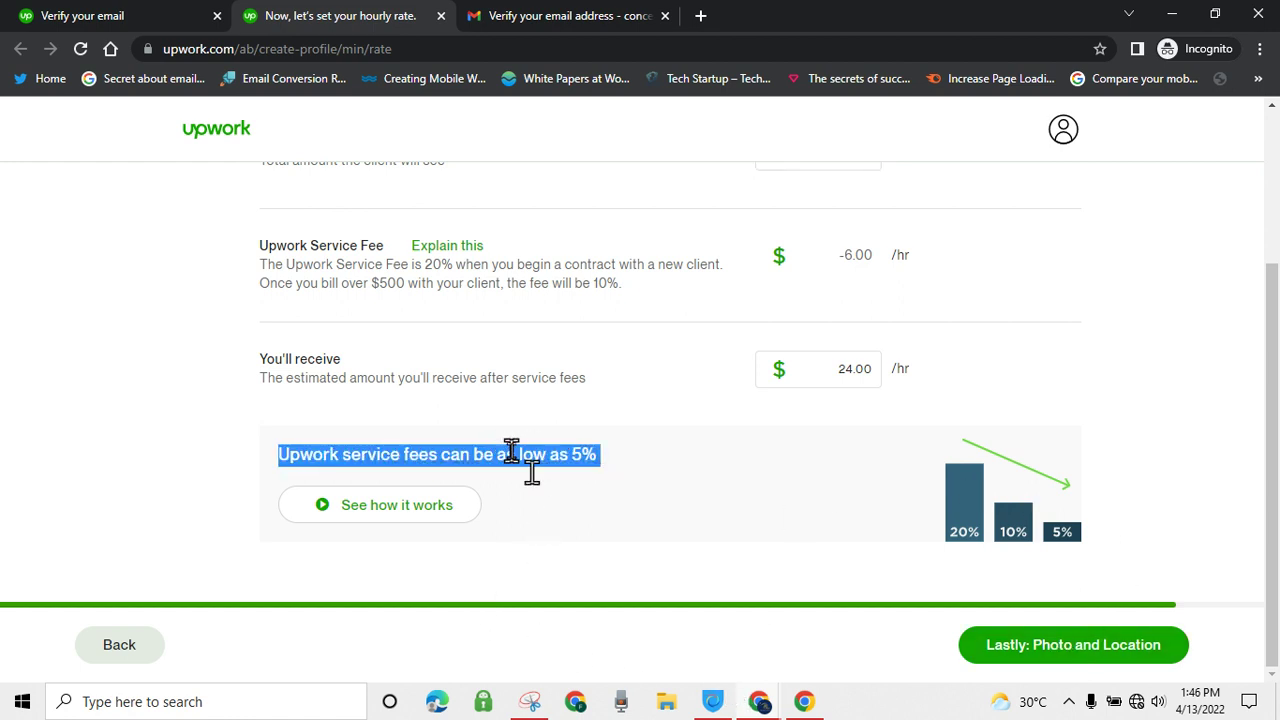
{"action": "left_click", "coordinate": [511, 452]}
{"action": "double_click", "coordinate": [511, 452]}
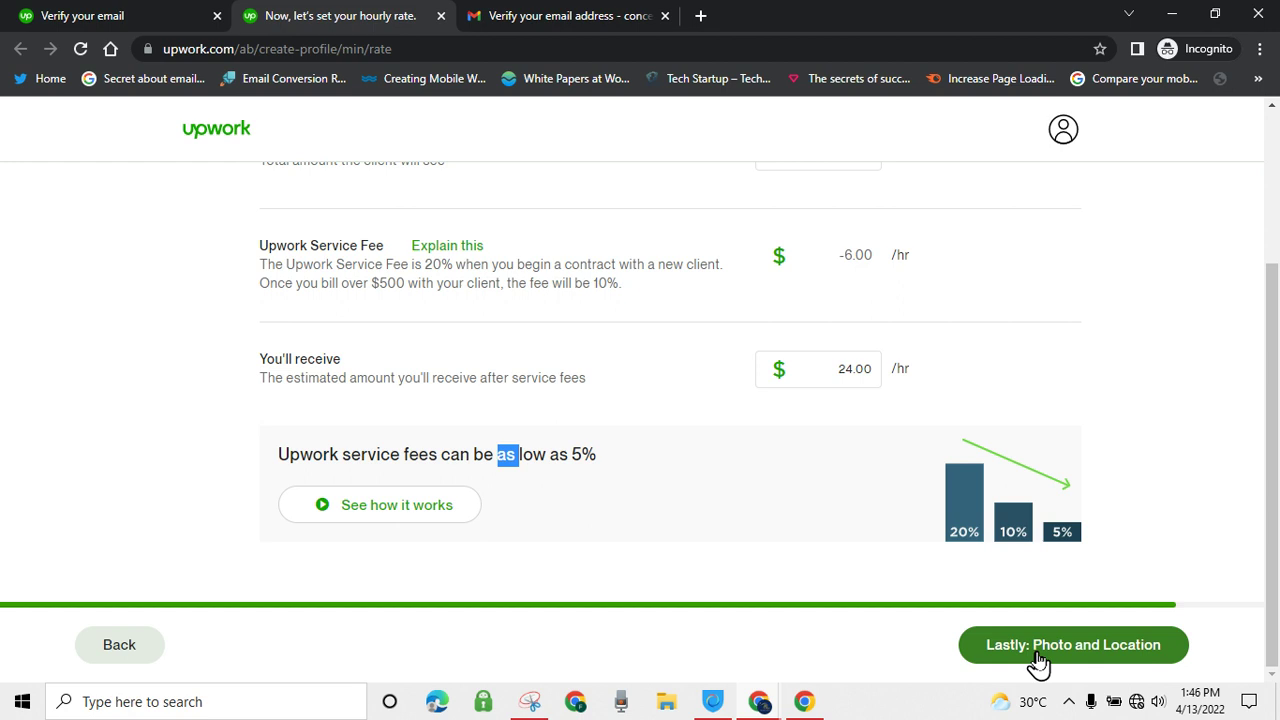
Step: Turn off Mobile hotspot, connect to TECNO CAMON 16 Premier Wi-Fi, then continue past the rate step
{"action": "left_click", "coordinate": [1137, 702]}
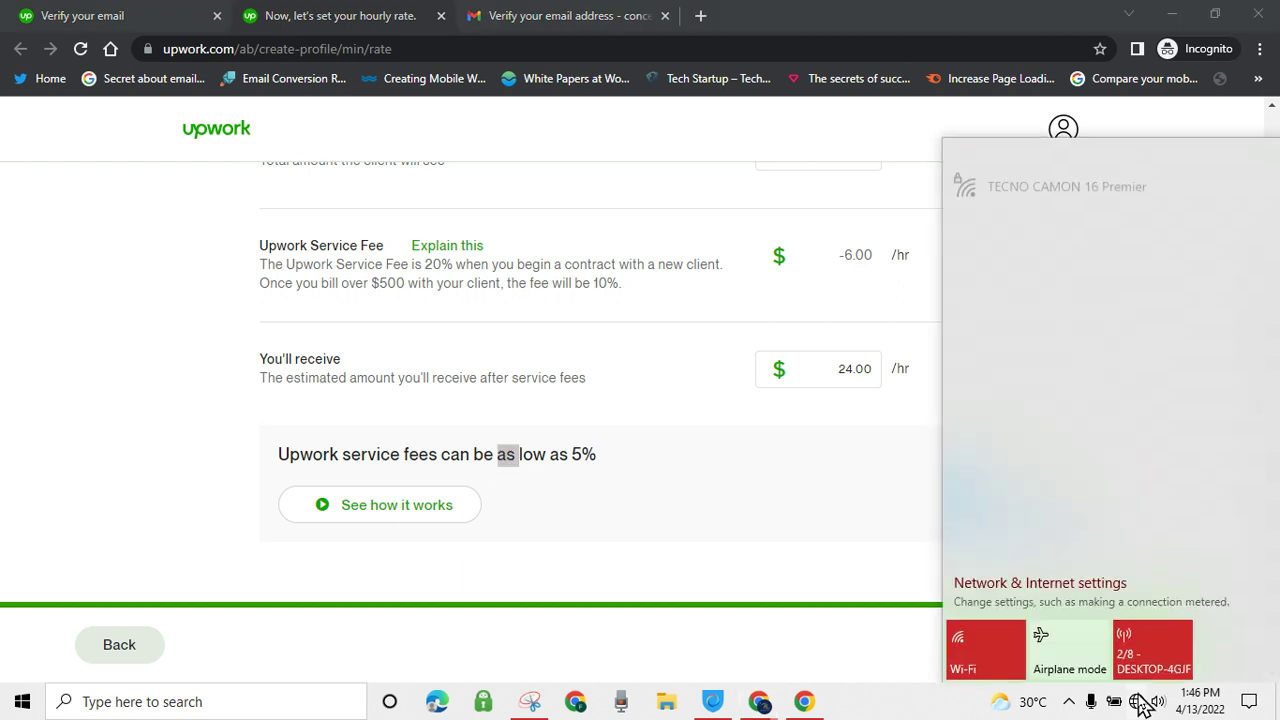
{"action": "left_click", "coordinate": [1051, 191]}
{"action": "left_click", "coordinate": [1180, 256]}
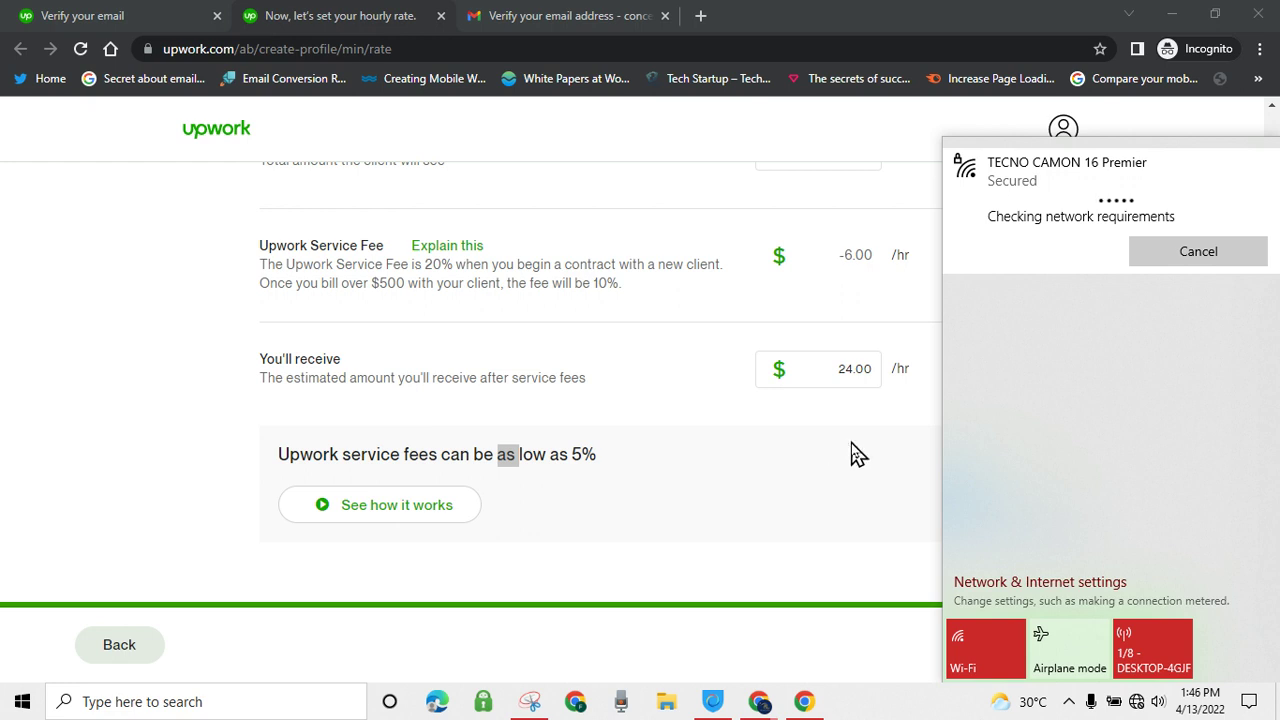
{"action": "left_click", "coordinate": [1122, 650]}
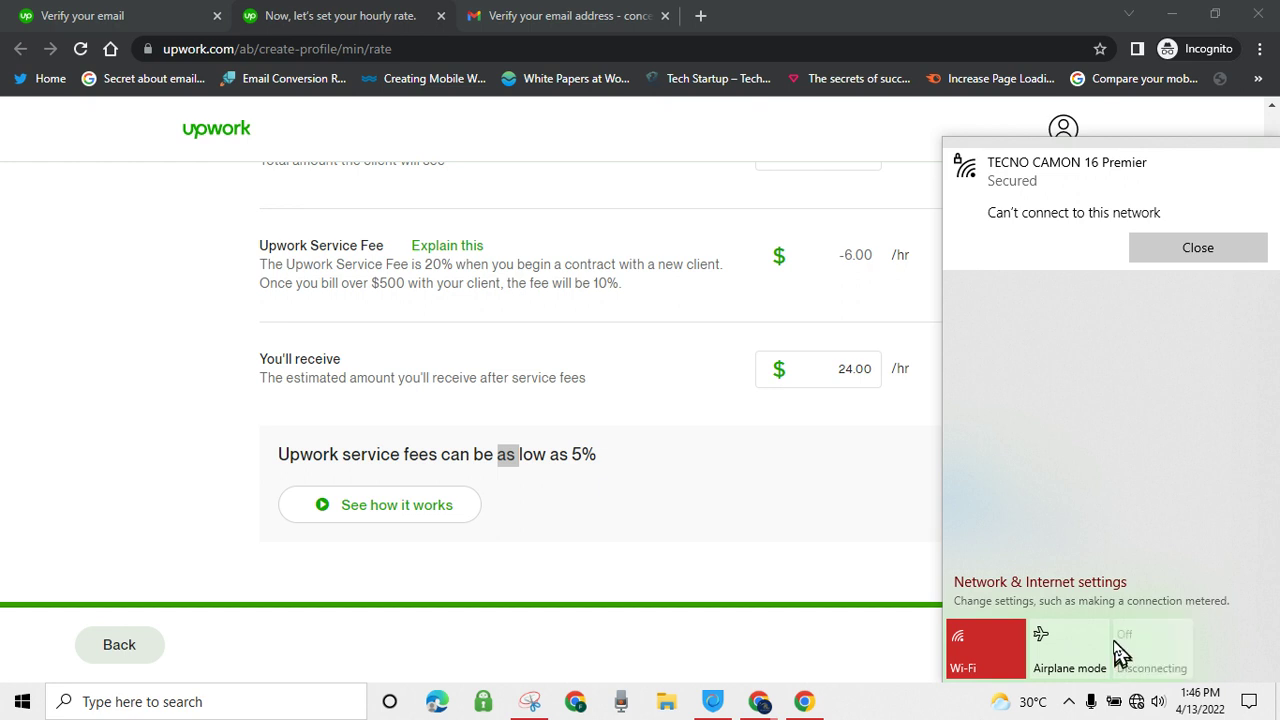
{"action": "left_click", "coordinate": [1140, 250]}
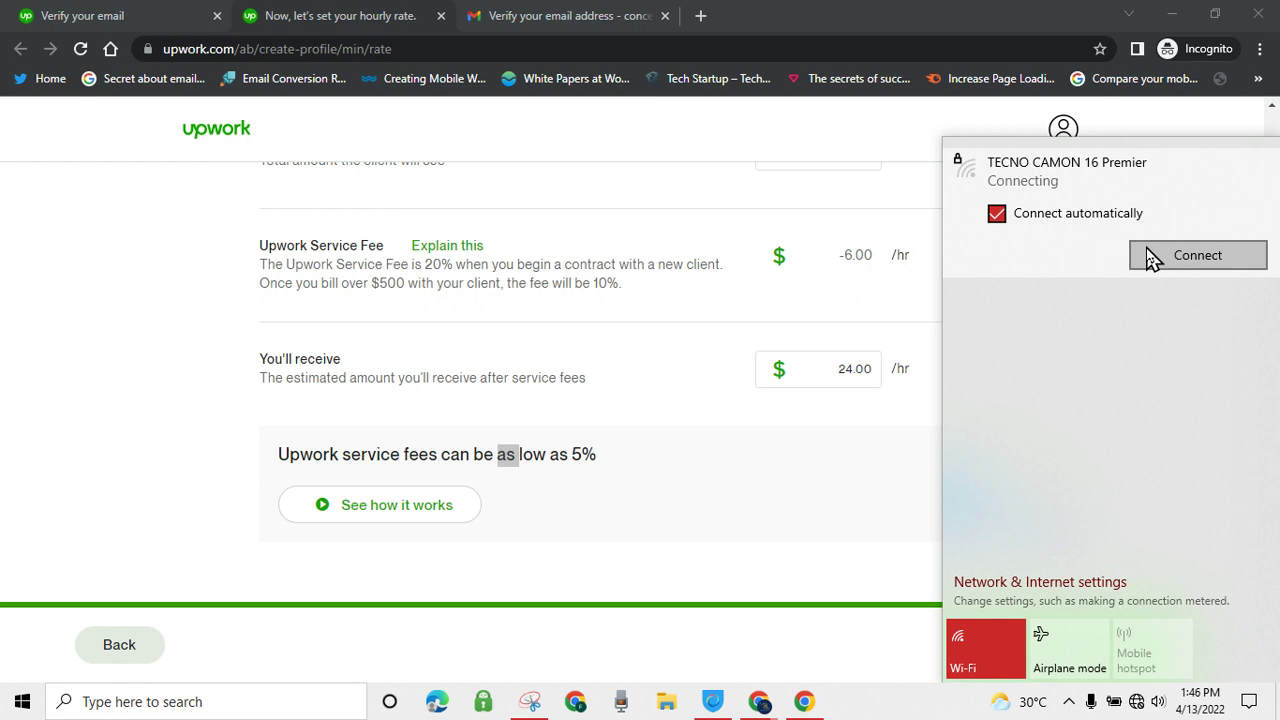
{"action": "left_click", "coordinate": [1148, 252]}
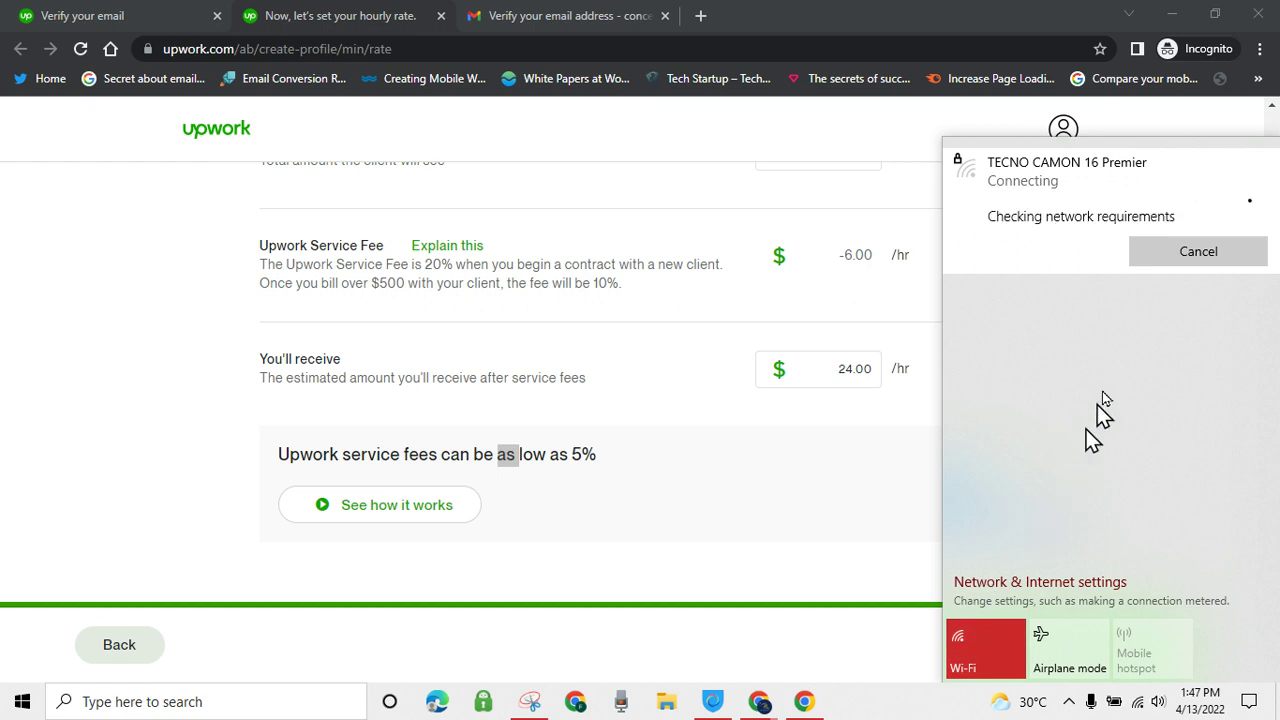
{"action": "left_click", "coordinate": [792, 410]}
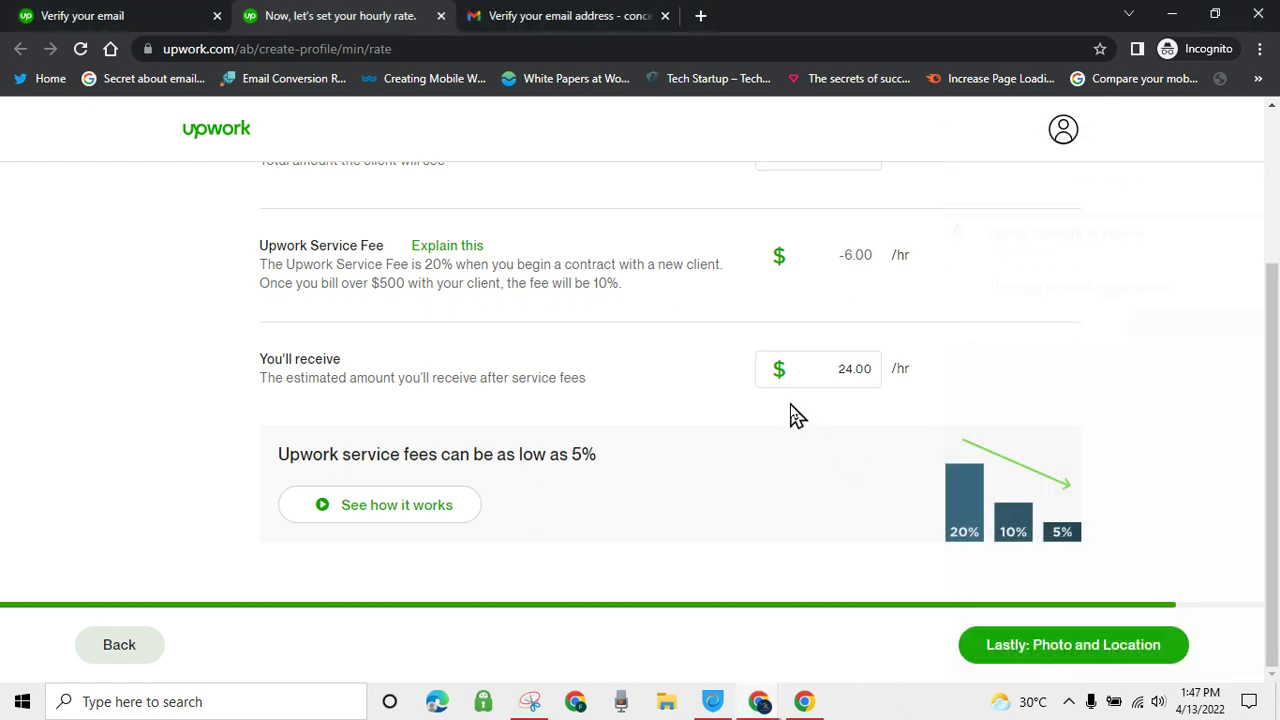
{"action": "left_click", "coordinate": [1043, 646]}
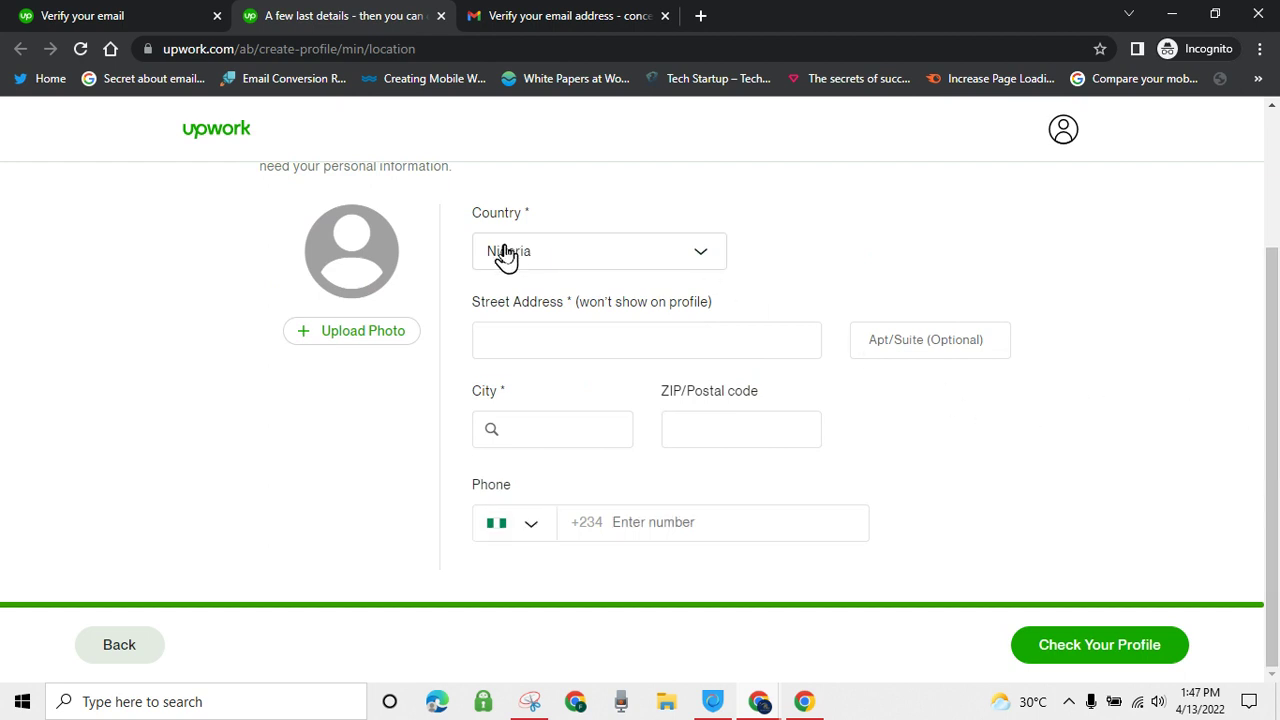
Step: Zoom the Upwork page to 90% and check the Wi-Fi connection status
{"action": "scroll", "coordinate": [1270, 200], "scroll_direction": "up", "scroll_amount": 3}
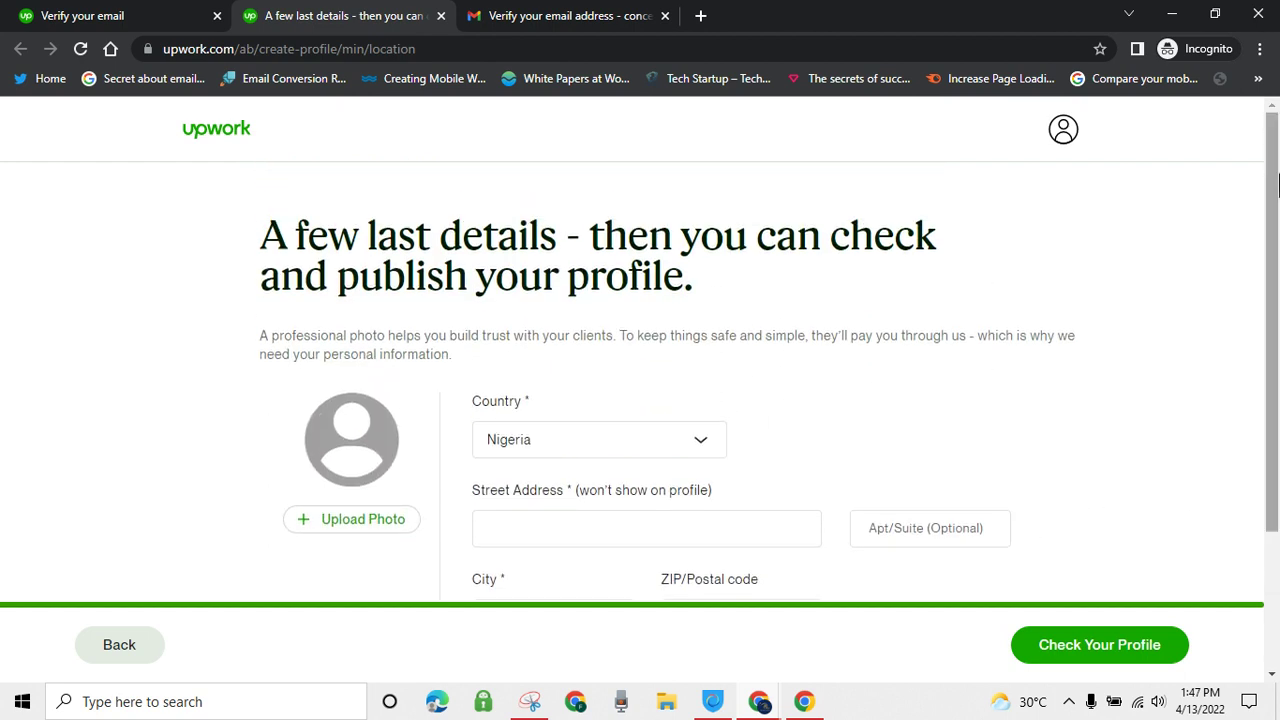
{"action": "scroll", "coordinate": [600, 300], "scroll_direction": "down", "scroll_amount": 1}
{"action": "key", "text": "ctrl+minus"}
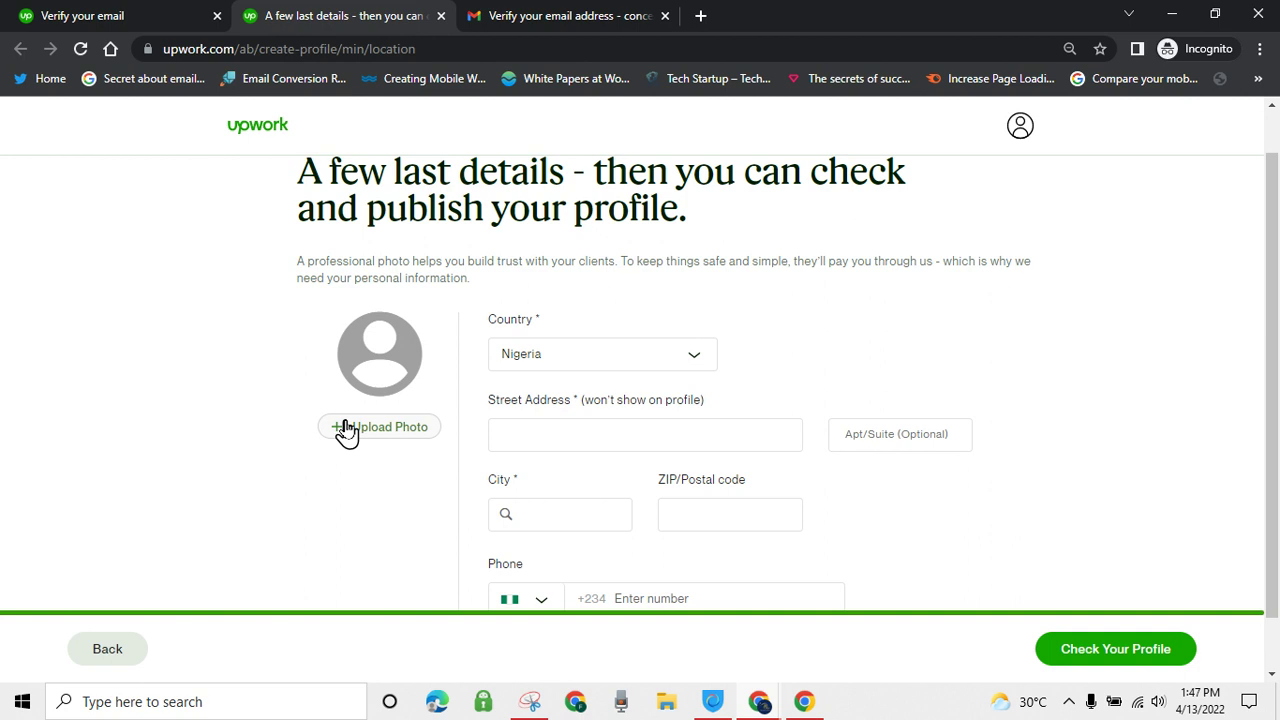
{"action": "left_click", "coordinate": [1138, 706]}
{"action": "left_click", "coordinate": [1152, 645]}
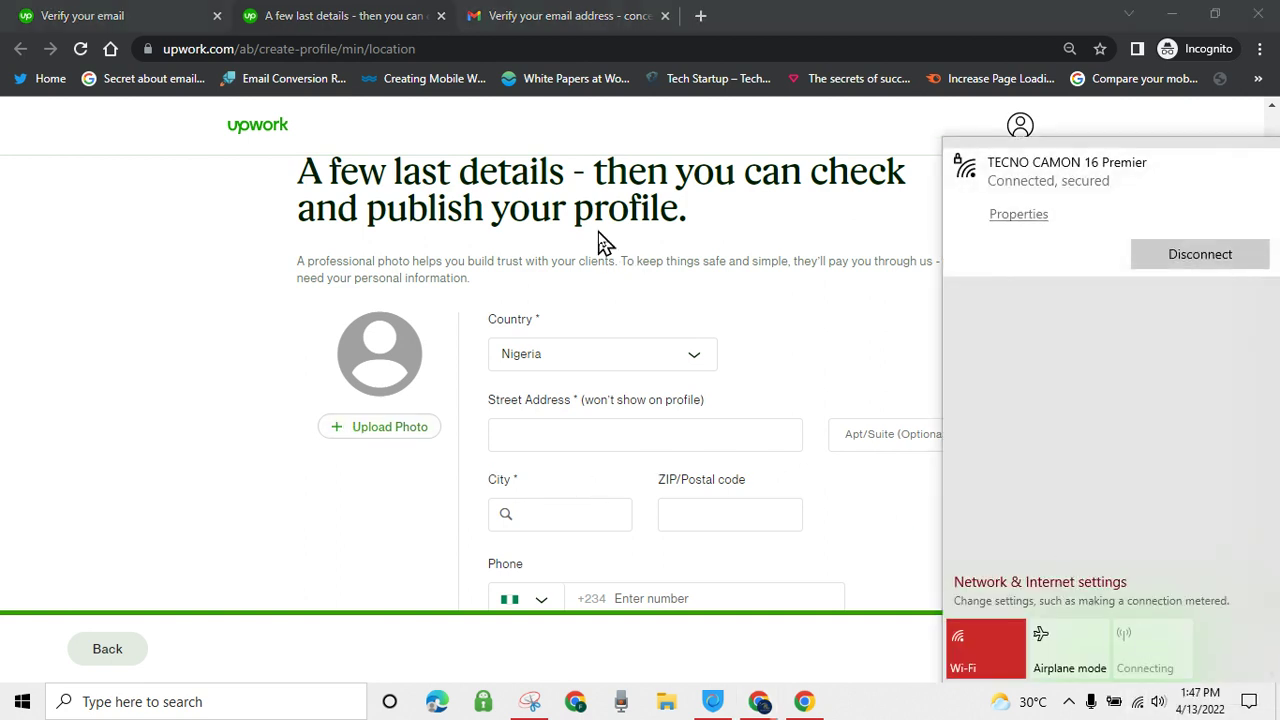
{"action": "left_click", "coordinate": [605, 243]}
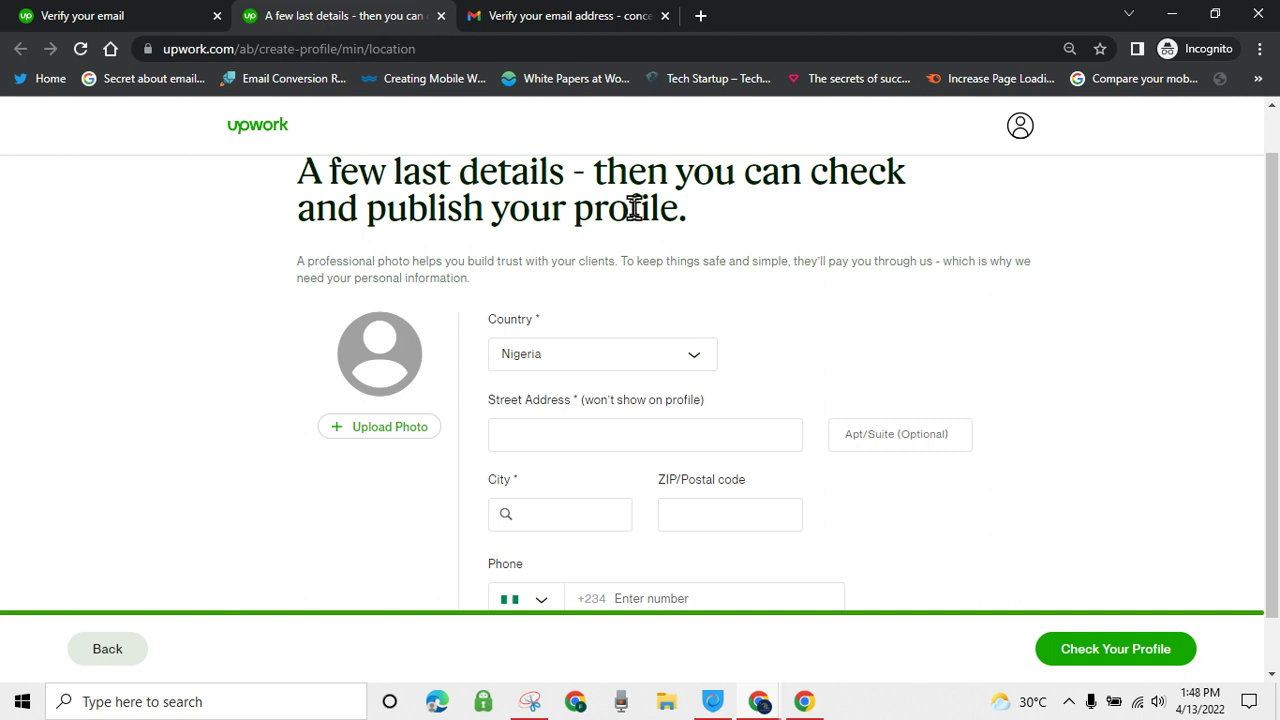
Step: Click repeatedly on the photo-and-location page, then minimize the profile setup window
{"action": "double_click", "coordinate": [634, 207]}
{"action": "left_click", "coordinate": [634, 207]}
{"action": "double_click", "coordinate": [634, 207]}
{"action": "left_click", "coordinate": [634, 207]}
{"action": "left_click", "coordinate": [1190, 12]}
Step: Restore the Upwork 'A few last details' window and open File Explorer to find a photo
{"action": "left_click_drag", "start_coordinate": [1270, 300], "coordinate": [1268, 168]}
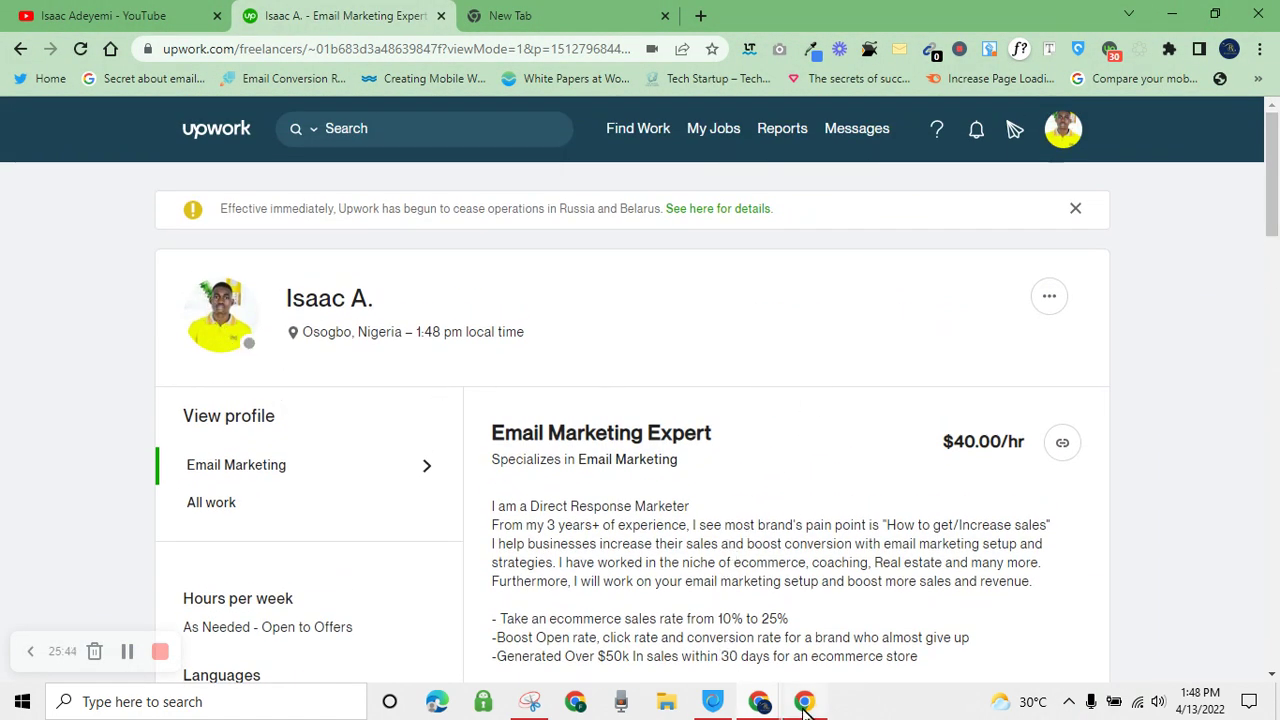
{"action": "mouse_move", "coordinate": [766, 705]}
{"action": "left_click", "coordinate": [840, 650]}
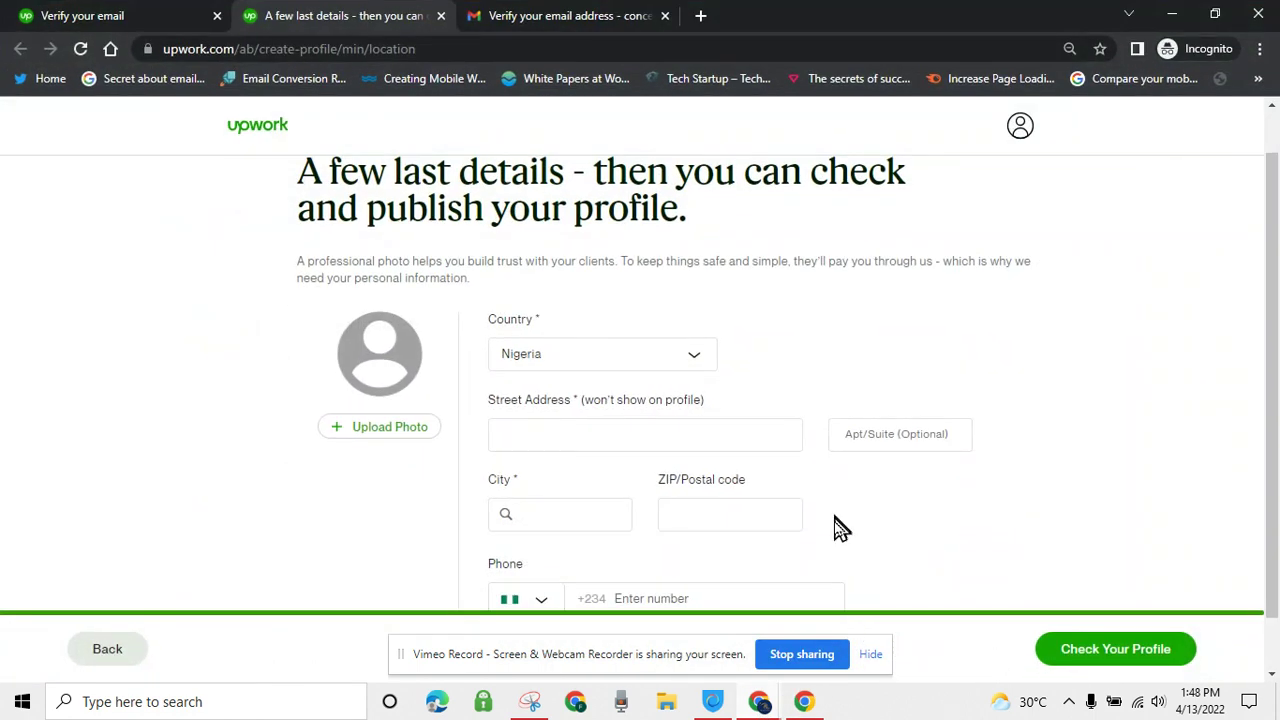
{"action": "left_click", "coordinate": [869, 656]}
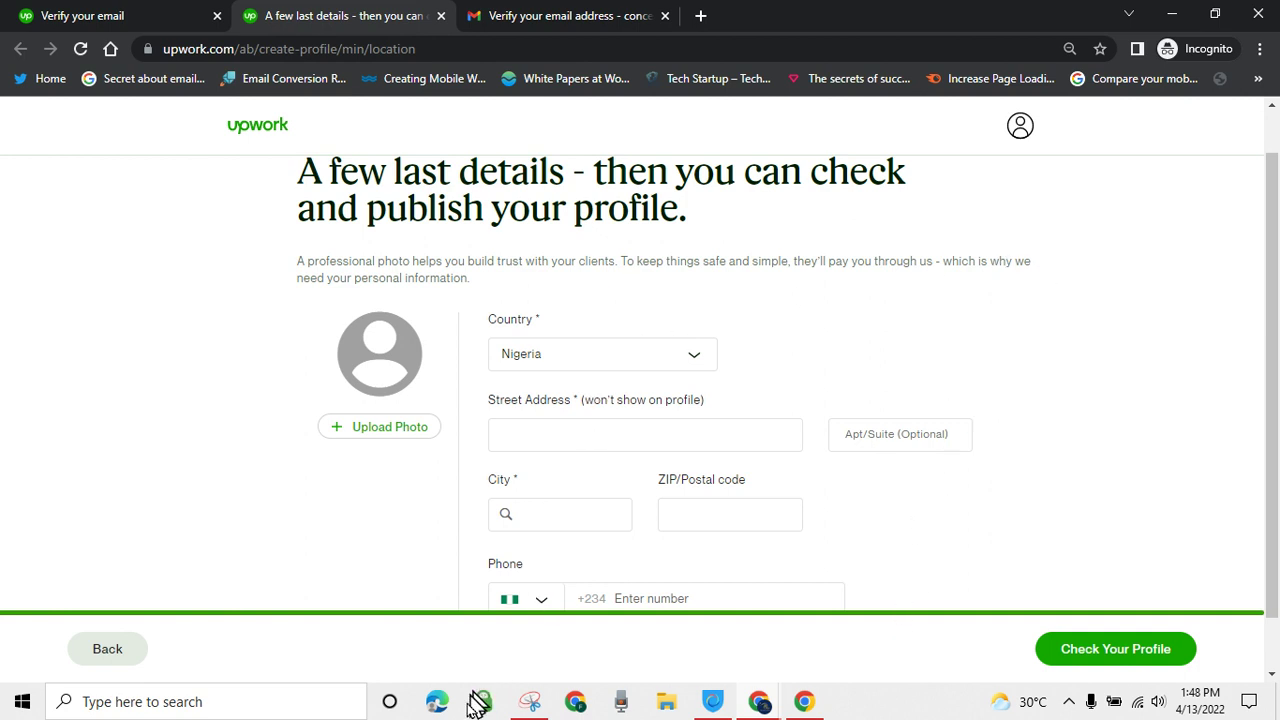
{"action": "left_click", "coordinate": [667, 705]}
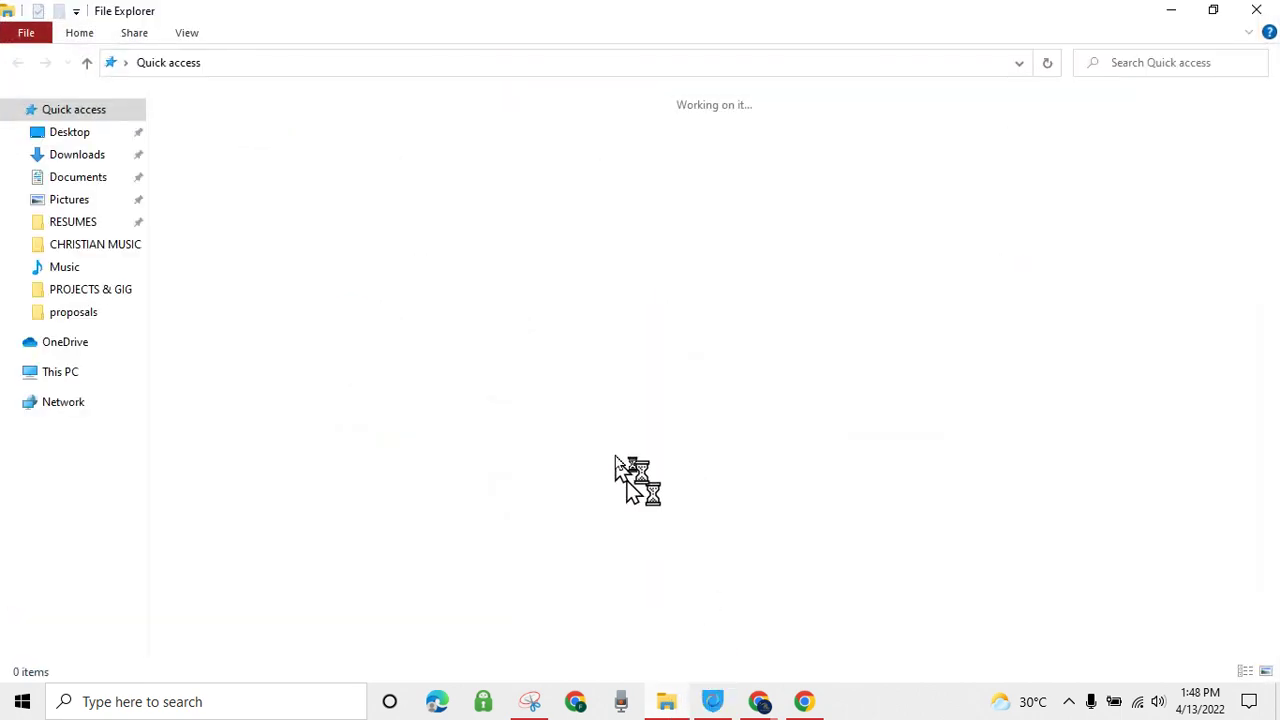
Step: Preview the LKJHGFDSA image in Photos, close it, and browse the recent files
{"action": "scroll", "coordinate": [1245, 290], "scroll_direction": "down", "scroll_amount": 3}
{"action": "double_click", "coordinate": [770, 432]}
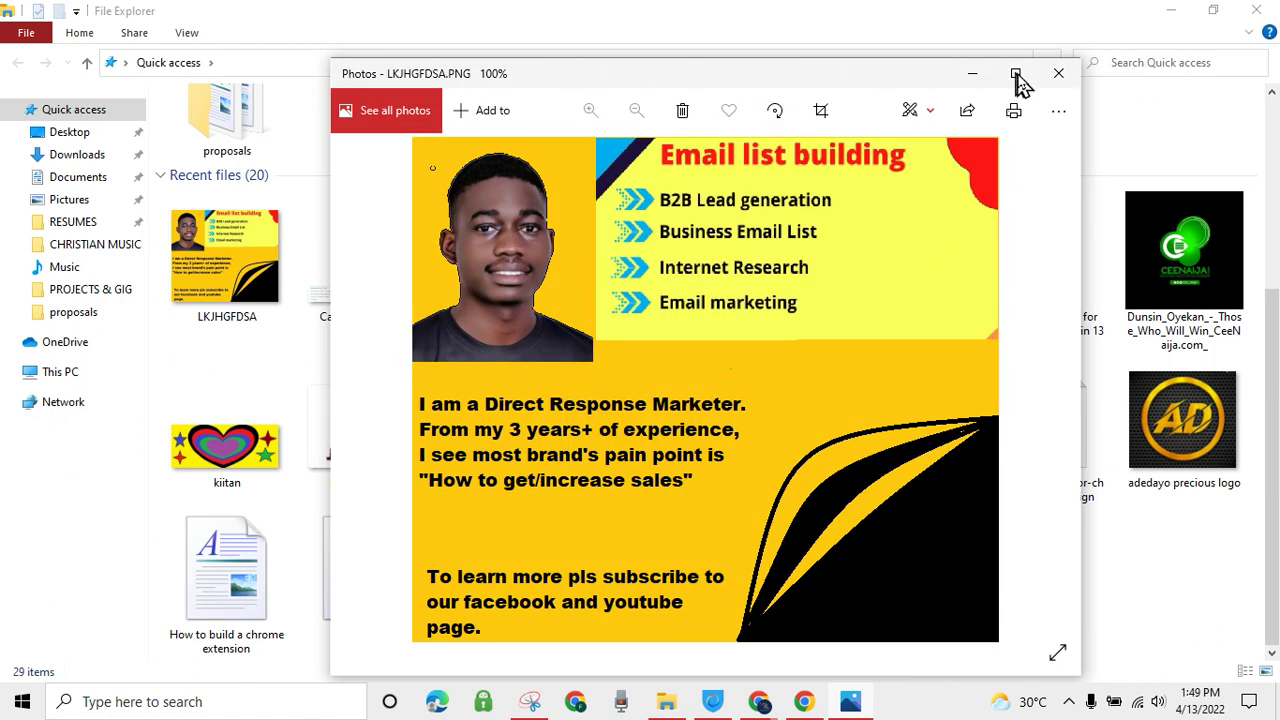
{"action": "left_click", "coordinate": [1059, 75]}
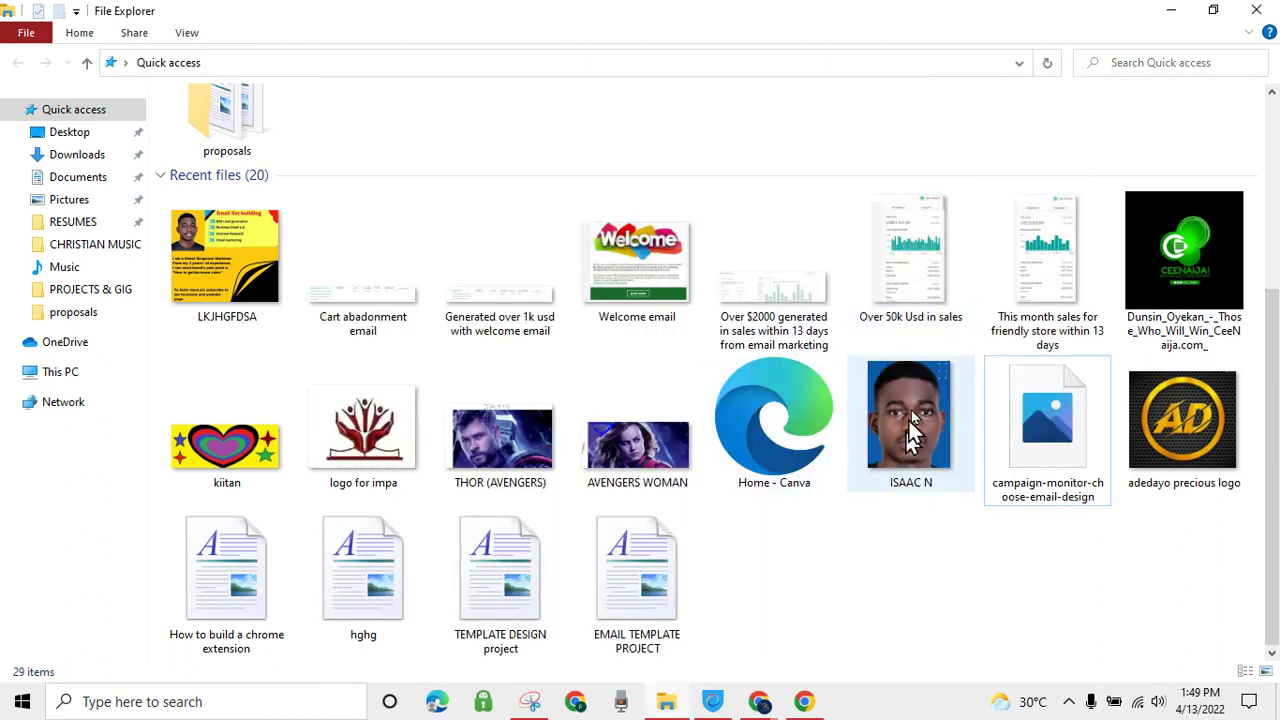
{"action": "scroll", "coordinate": [1275, 385], "scroll_direction": "up", "scroll_amount": 2}
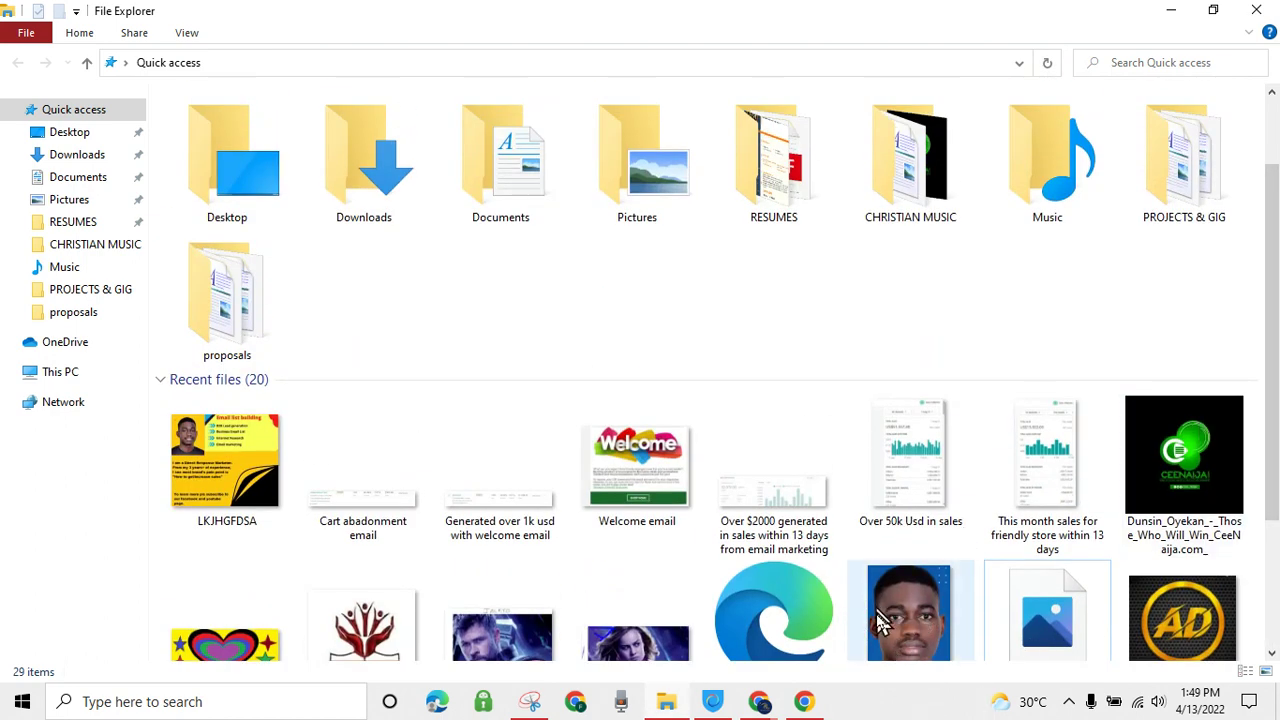
{"action": "scroll", "coordinate": [1272, 165], "scroll_direction": "up", "scroll_amount": 1}
{"action": "scroll", "coordinate": [1272, 165], "scroll_direction": "down", "scroll_amount": 3}
{"action": "scroll", "coordinate": [1272, 165], "scroll_direction": "up", "scroll_amount": 2}
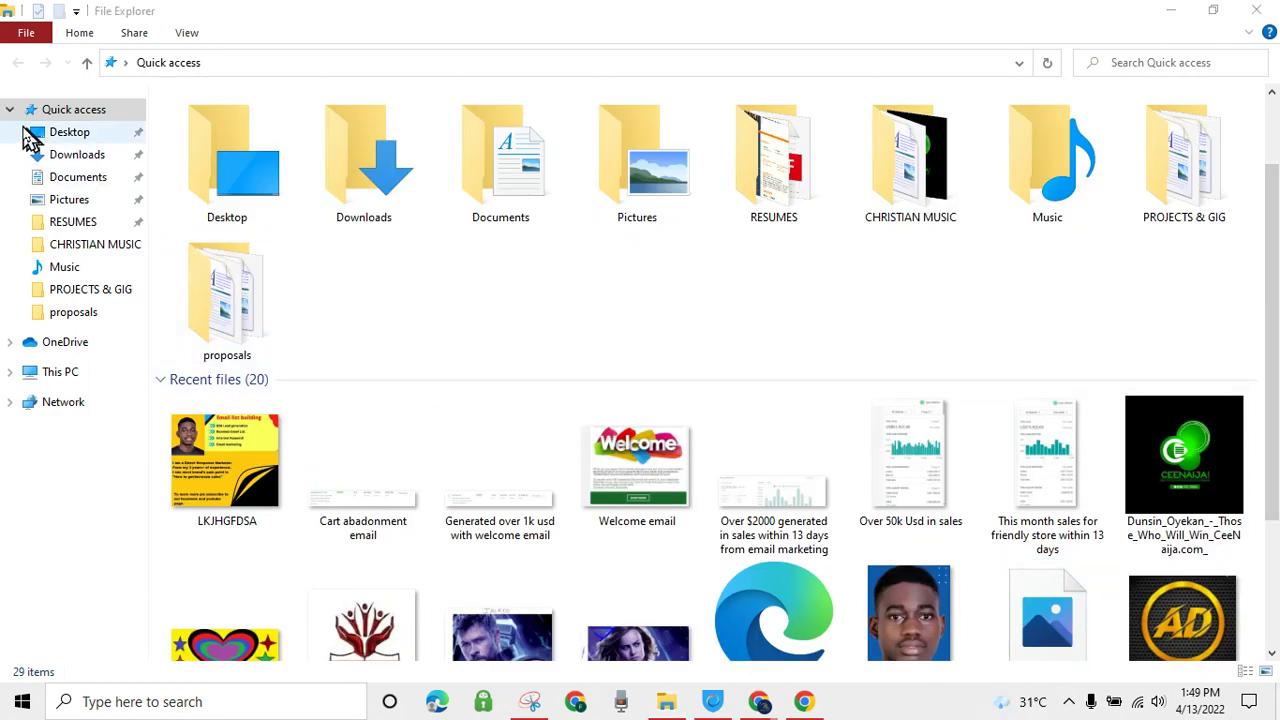
Step: Show the desktop and close the Snipping Tool window
{"action": "key", "text": "super+d"}
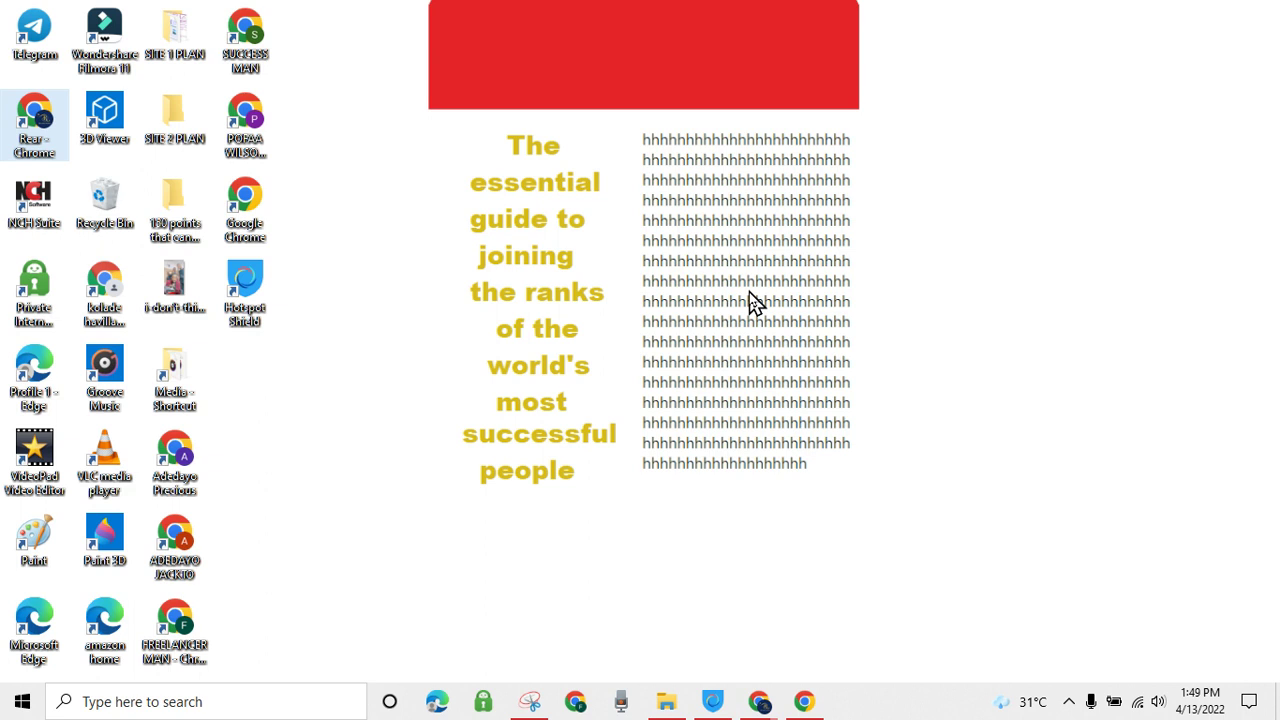
{"action": "left_click", "coordinate": [1149, 258]}
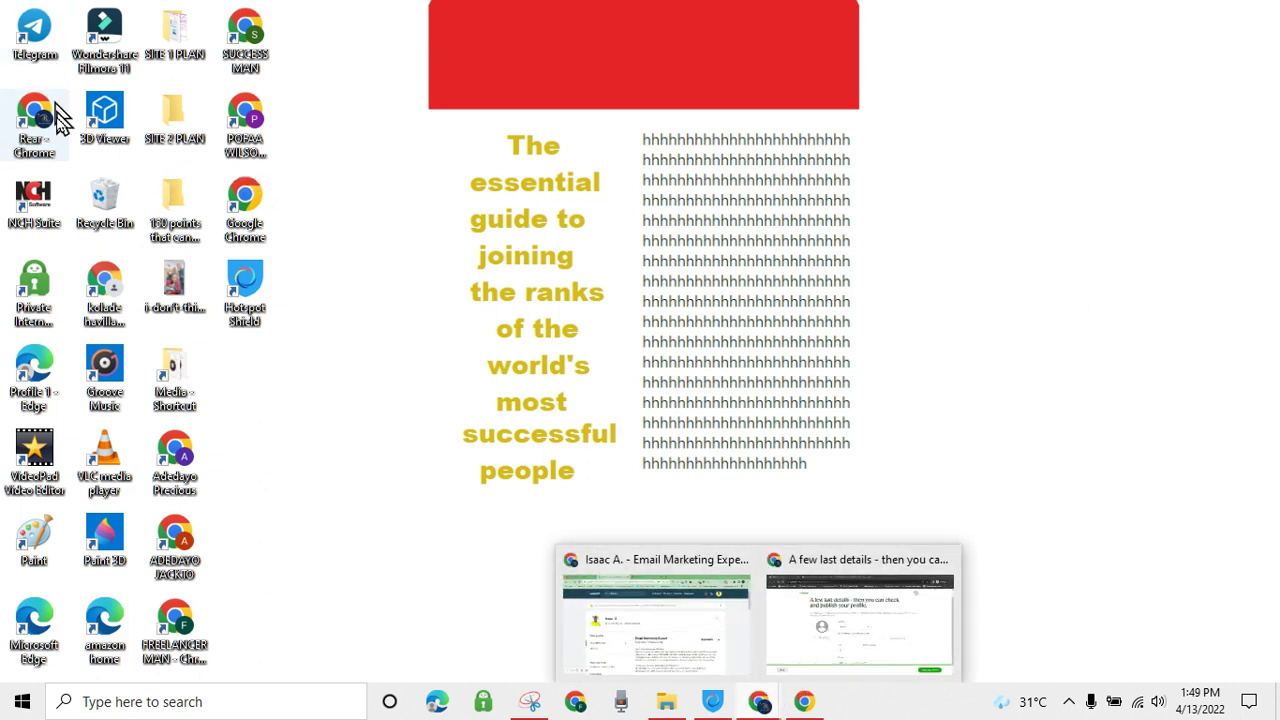
{"action": "left_click", "coordinate": [540, 703]}
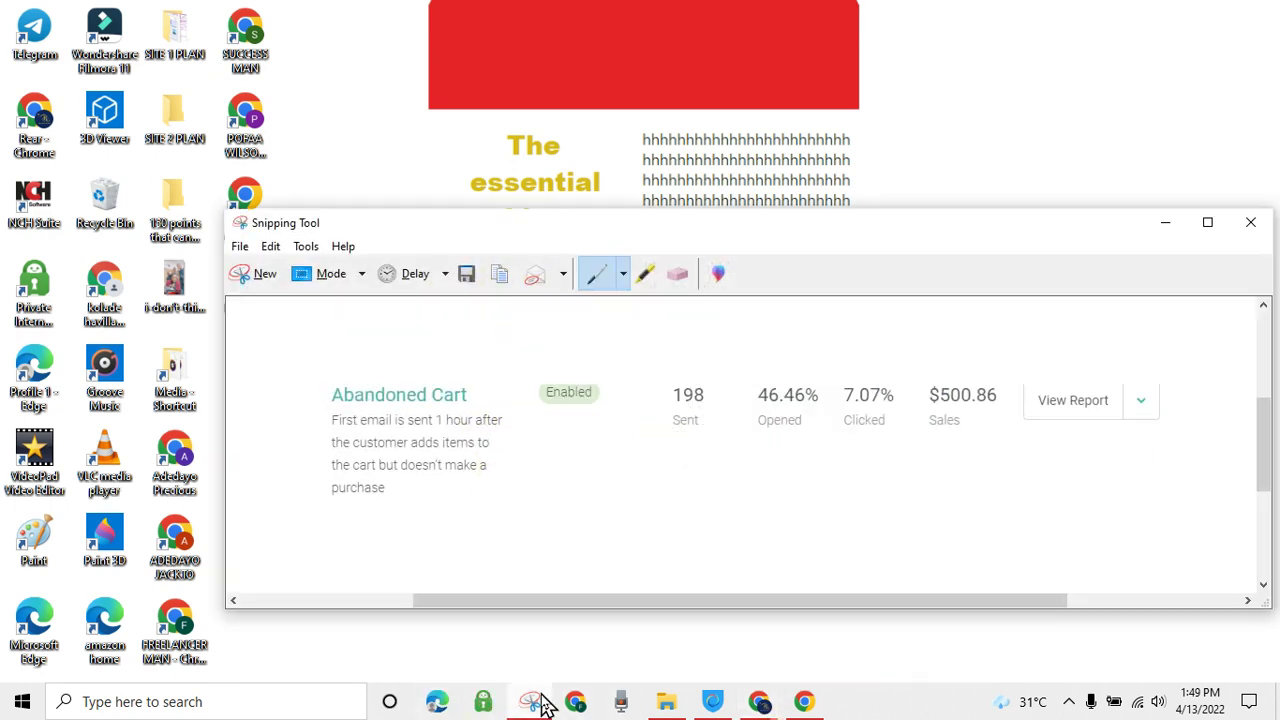
{"action": "left_click", "coordinate": [1252, 226]}
{"action": "mouse_move", "coordinate": [782, 710]}
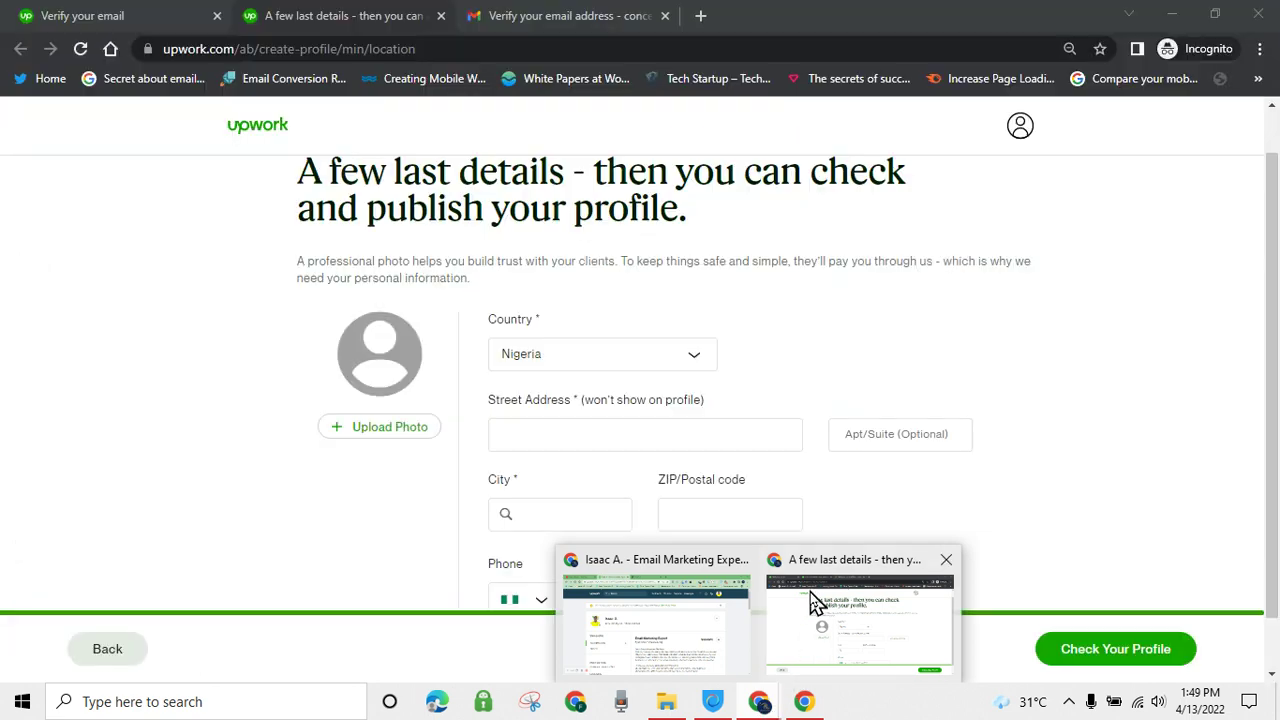
Step: Choose the WhatsApp removebg portrait from Downloads as the profile photo to upload
{"action": "left_click", "coordinate": [780, 605]}
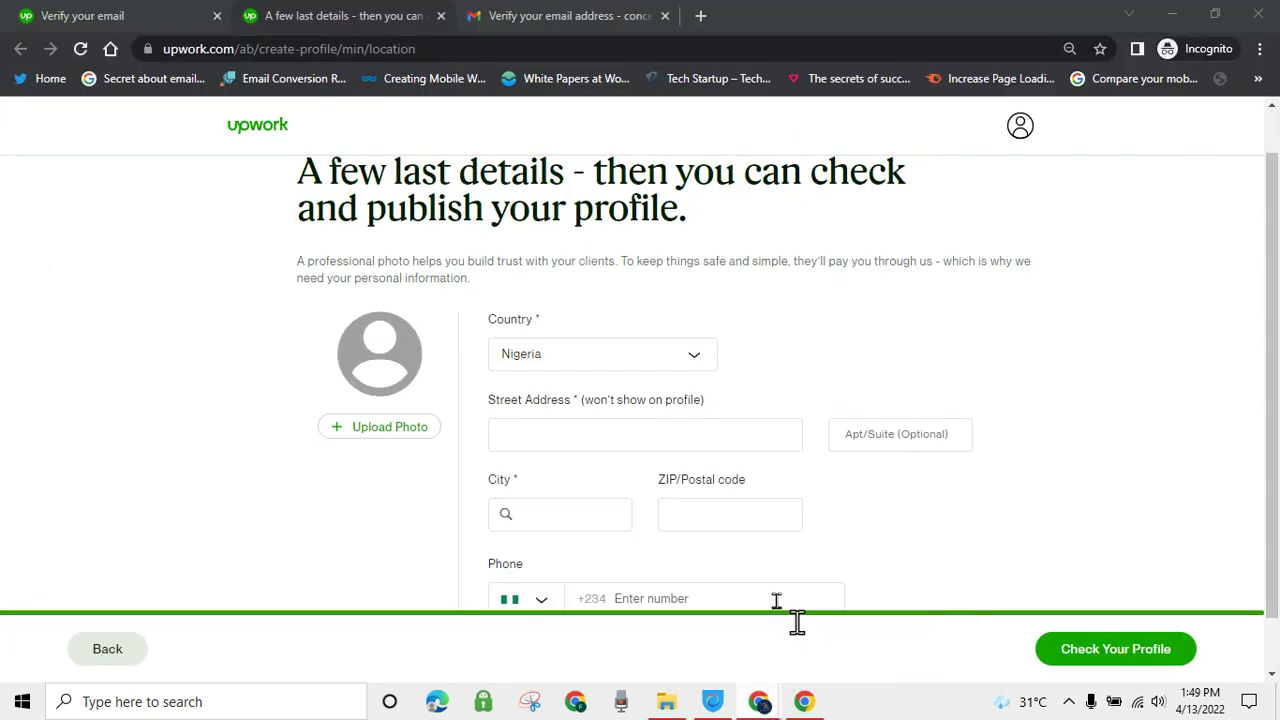
{"action": "left_click", "coordinate": [390, 434]}
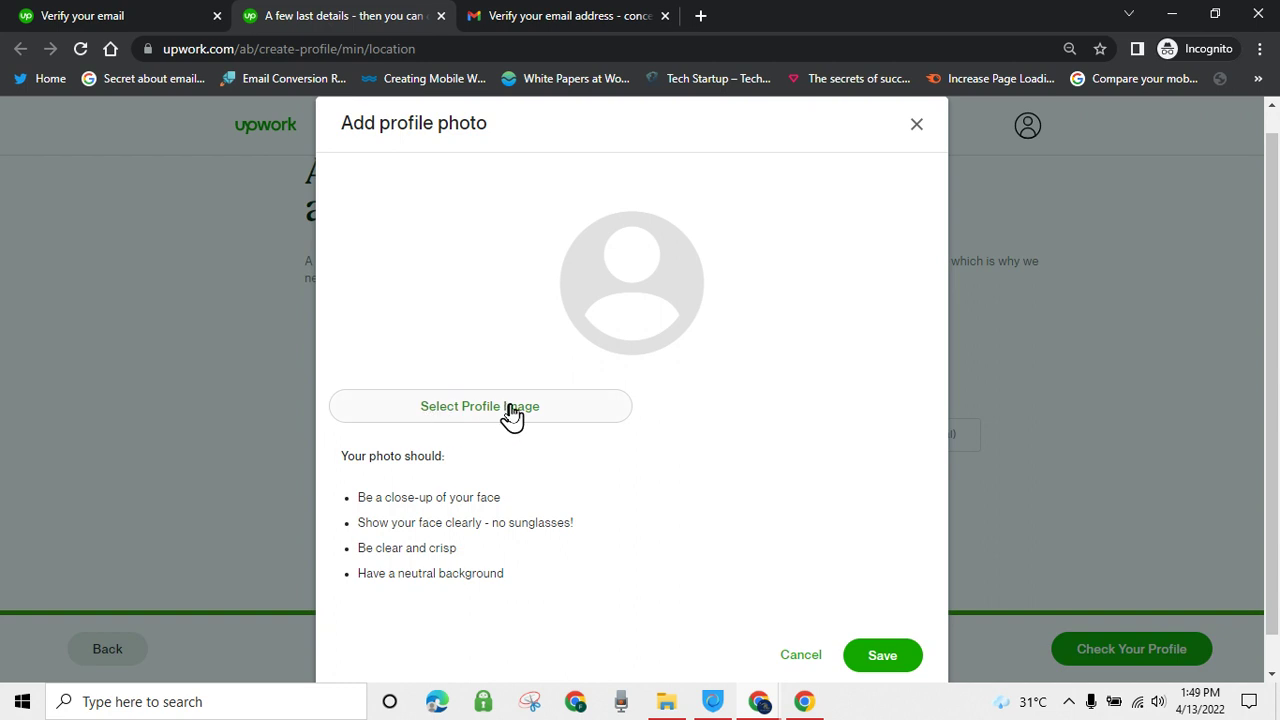
{"action": "left_click", "coordinate": [510, 410]}
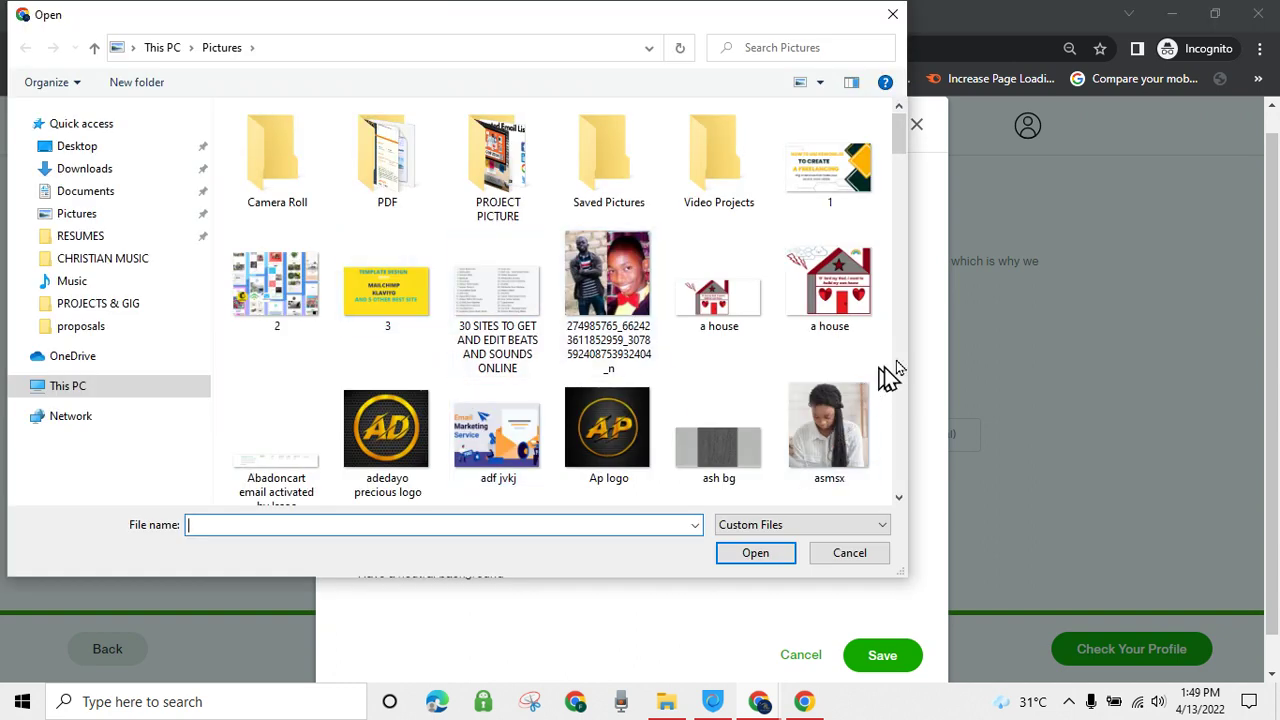
{"action": "mouse_move", "coordinate": [903, 137]}
{"action": "left_mouse_down"}
{"action": "mouse_move", "coordinate": [903, 210]}
{"action": "mouse_move", "coordinate": [897, 149]}
{"action": "left_mouse_up"}
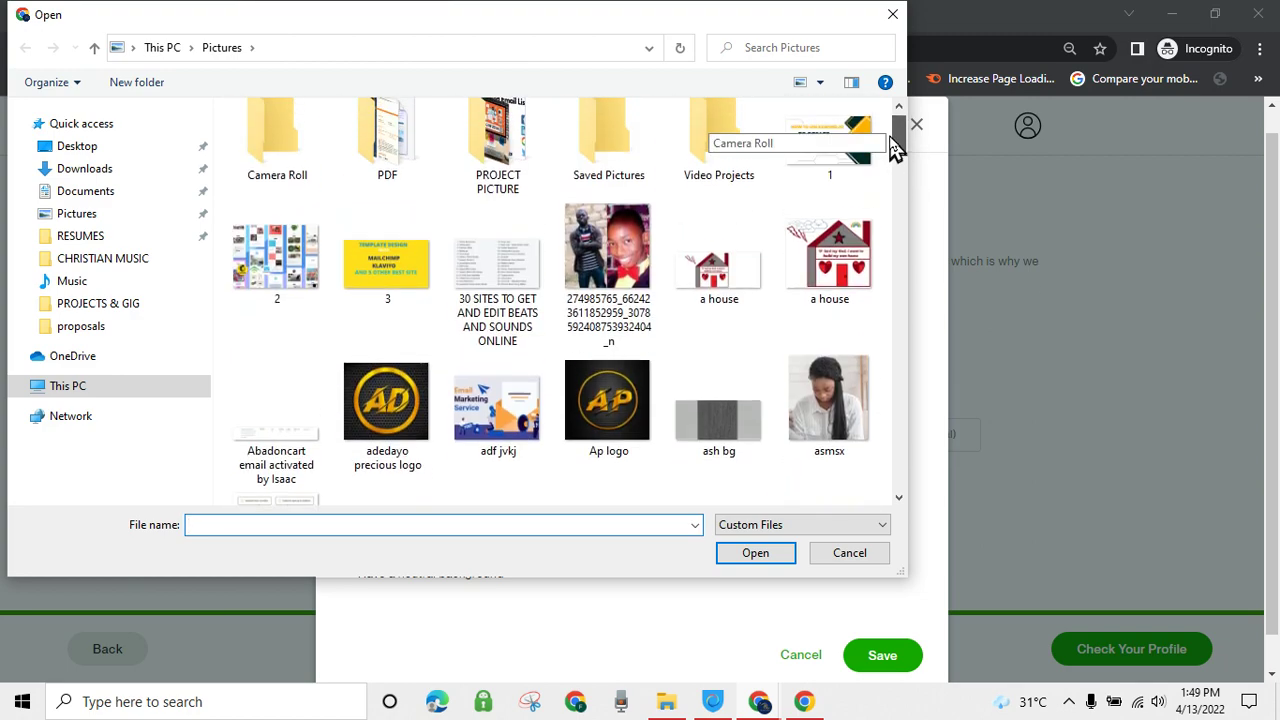
{"action": "left_click", "coordinate": [86, 126]}
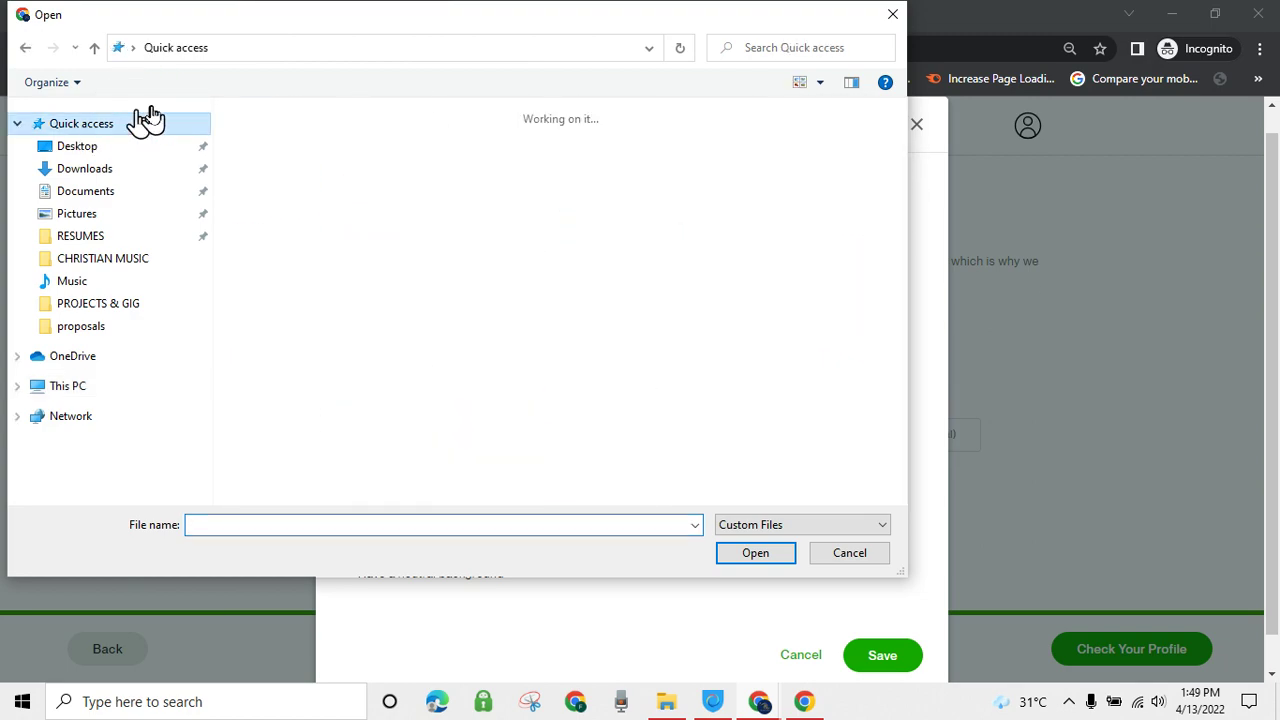
{"action": "mouse_move", "coordinate": [897, 189]}
{"action": "left_mouse_down"}
{"action": "mouse_move", "coordinate": [888, 322]}
{"action": "mouse_move", "coordinate": [888, 195]}
{"action": "left_mouse_up"}
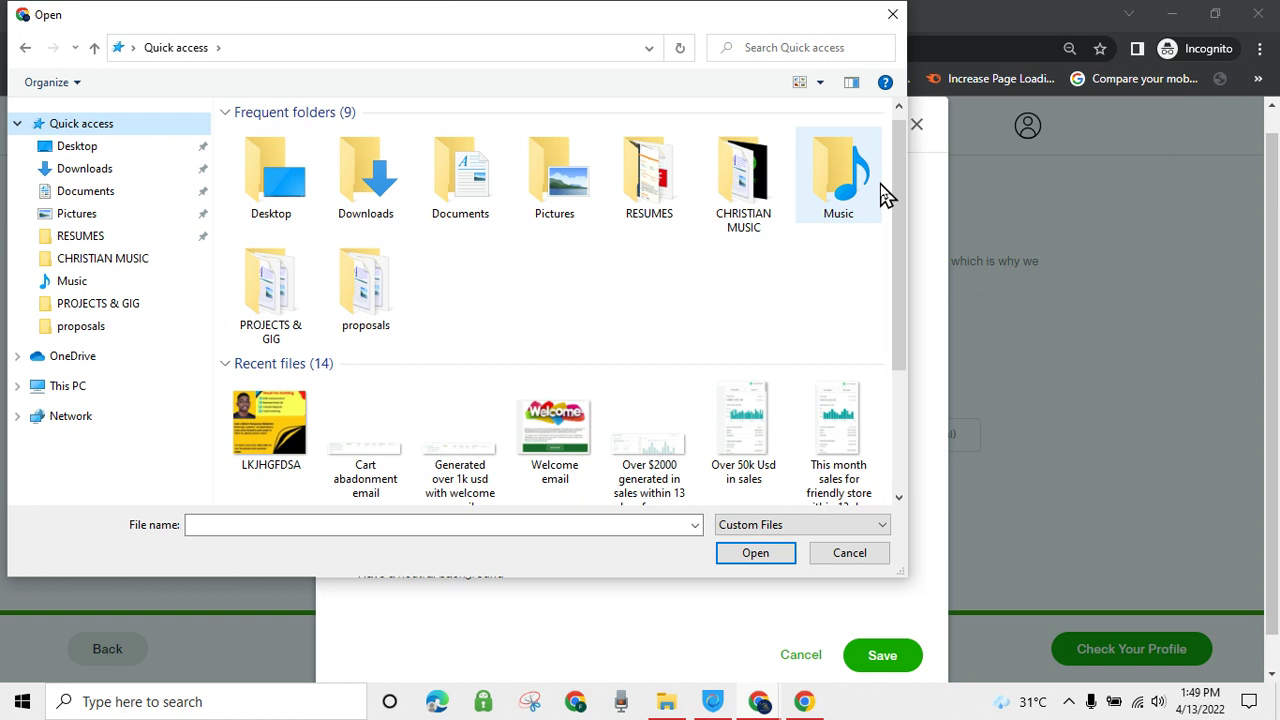
{"action": "left_click_drag", "start_coordinate": [912, 187], "coordinate": [1051, 503]}
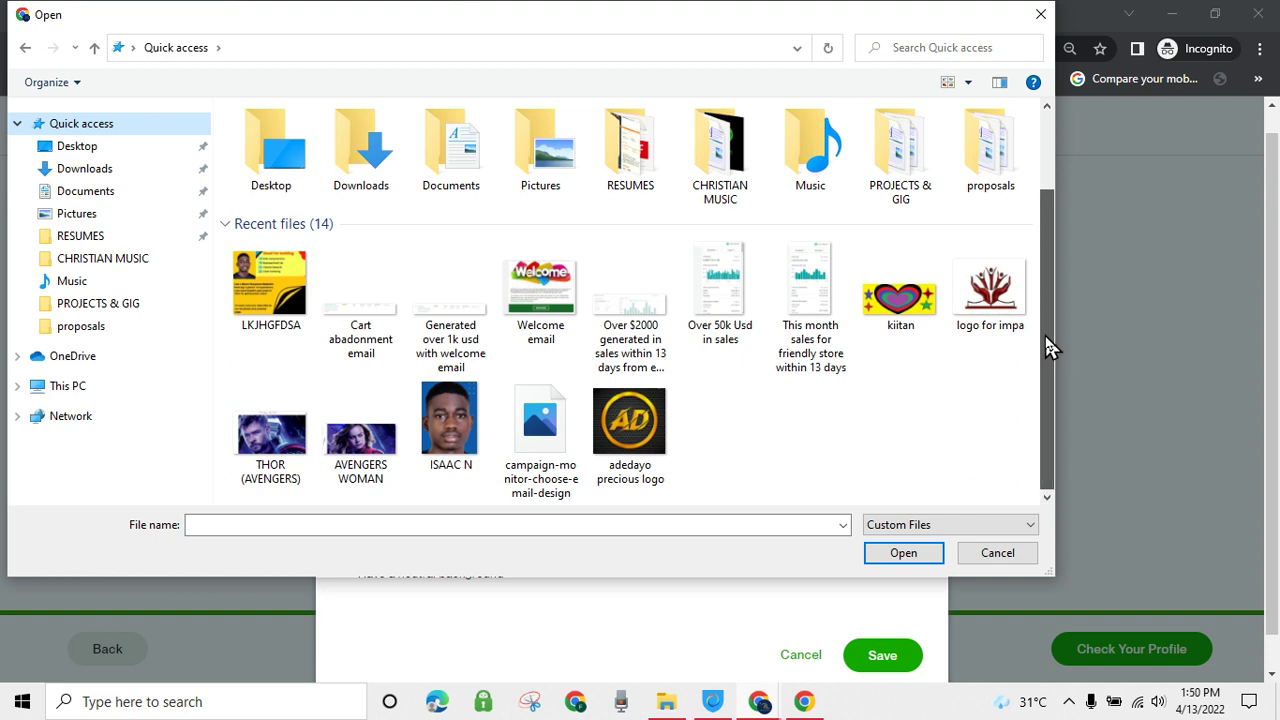
{"action": "left_click_drag", "start_coordinate": [1045, 312], "coordinate": [1046, 203]}
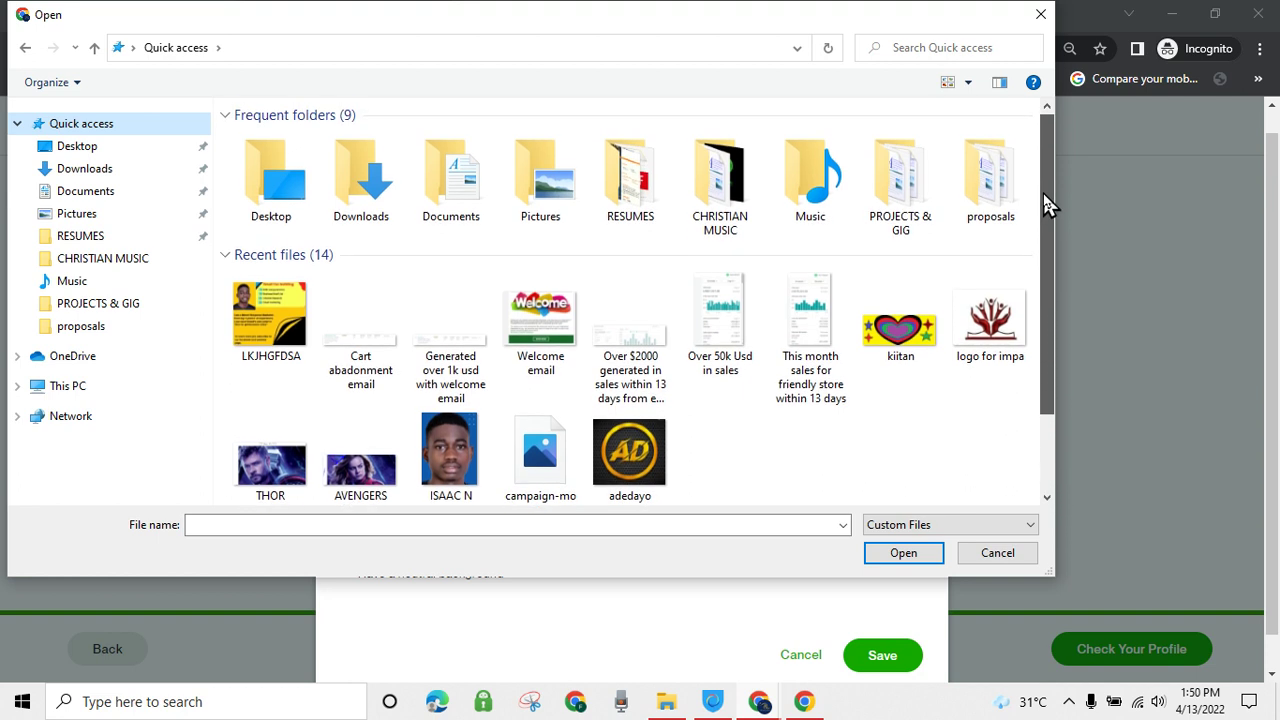
{"action": "left_click", "coordinate": [68, 176]}
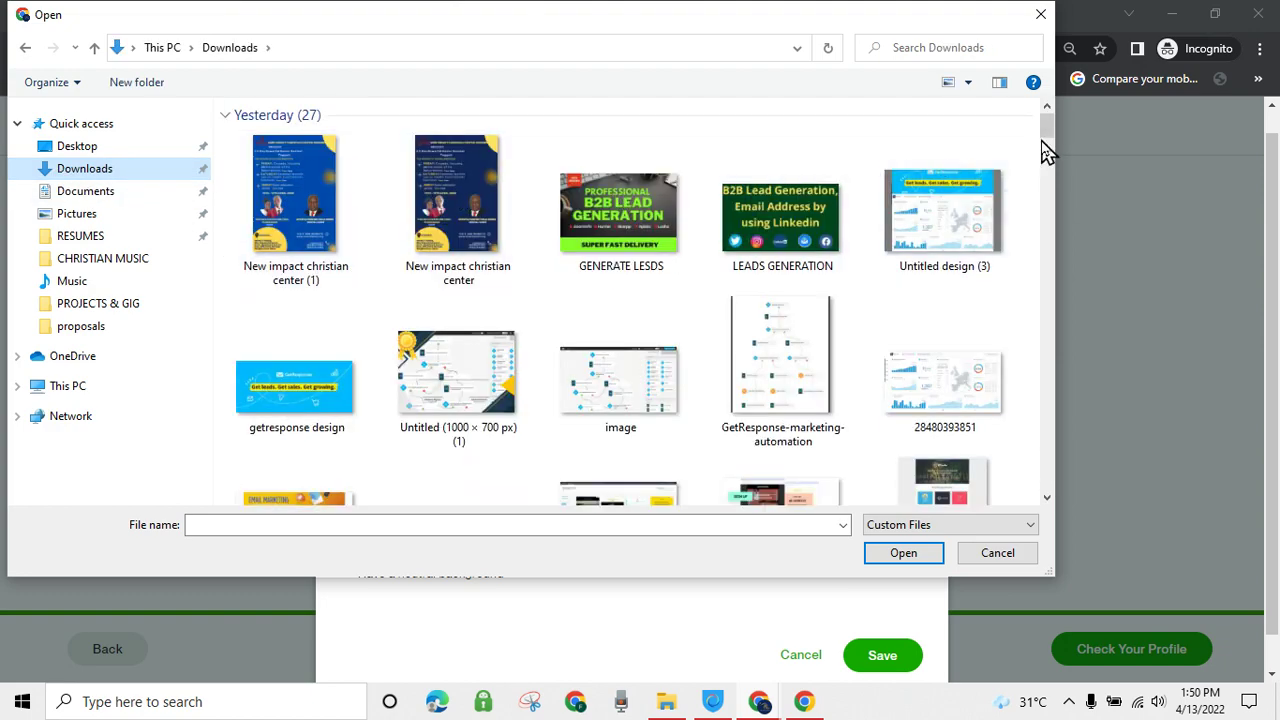
{"action": "left_click_drag", "start_coordinate": [1046, 135], "coordinate": [1052, 194]}
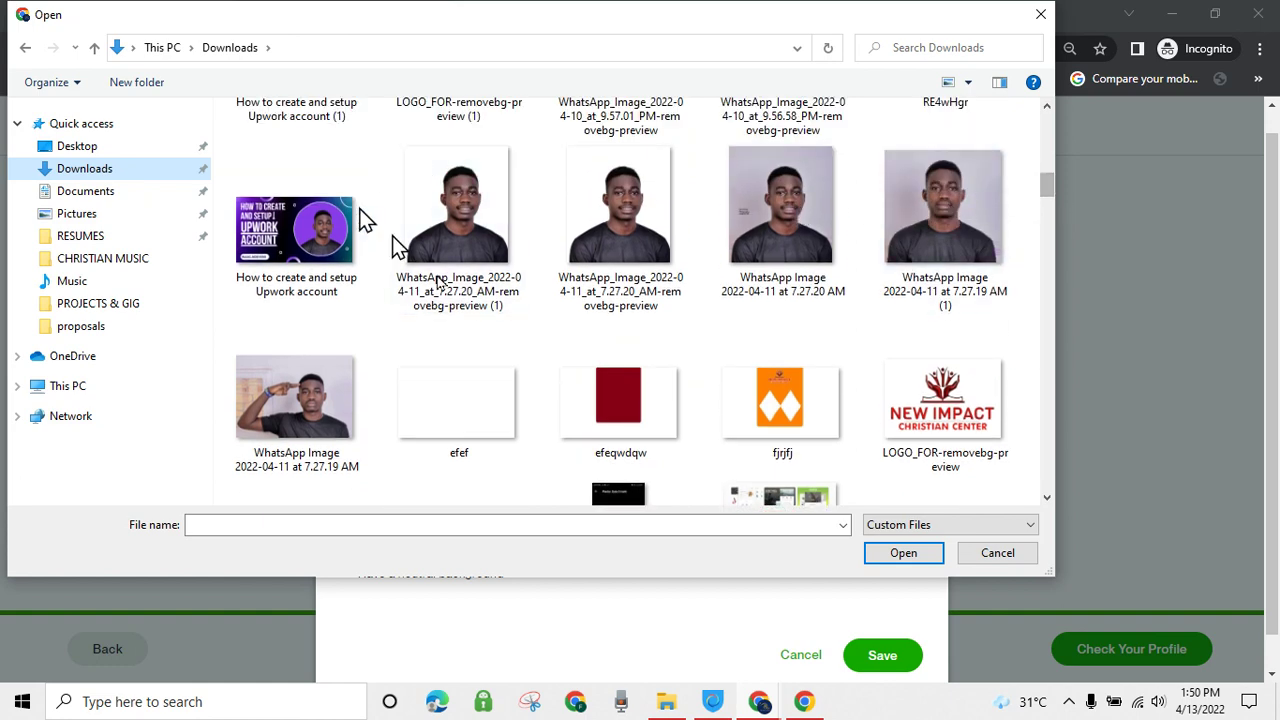
{"action": "double_click", "coordinate": [470, 220]}
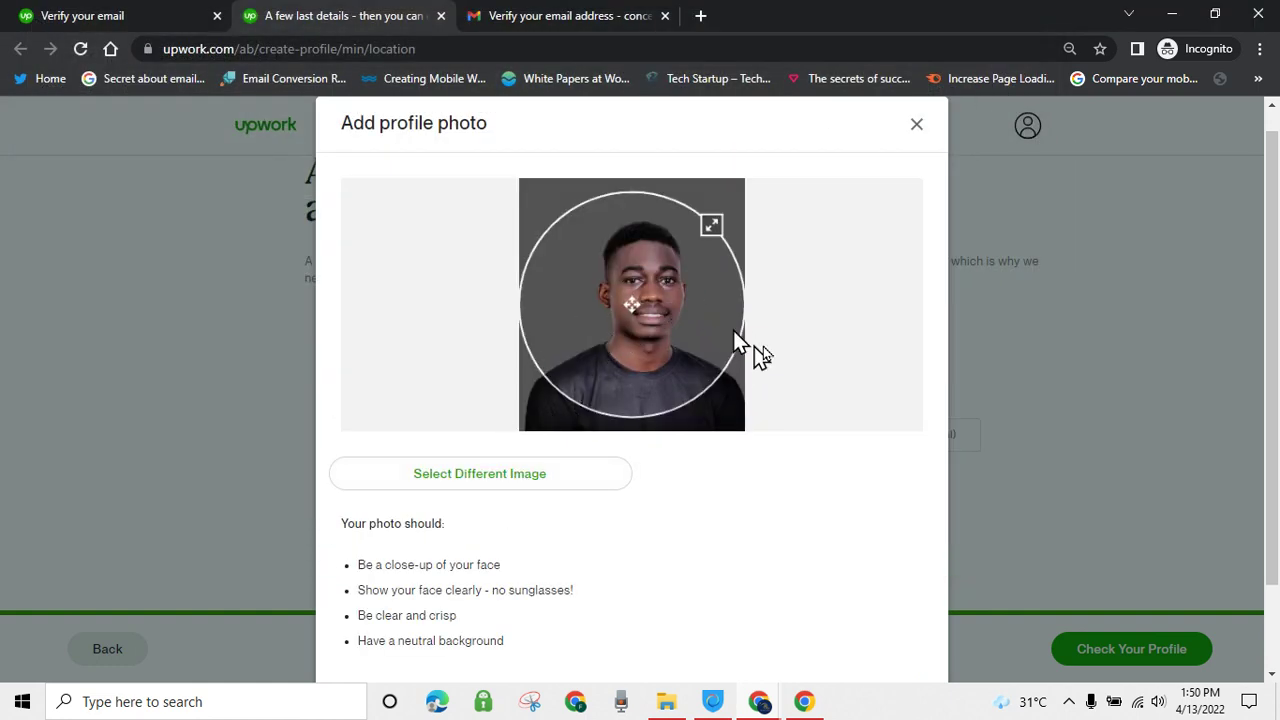
Step: Save the cropped WhatsApp removebg portrait in the Add profile photo dialog
{"action": "scroll", "coordinate": [600, 300], "scroll_direction": "up", "scroll_amount": 2}
{"action": "scroll", "coordinate": [608, 300], "scroll_direction": "down", "scroll_amount": 2}
{"action": "scroll", "coordinate": [1250, 279], "scroll_direction": "down", "scroll_amount": 1}
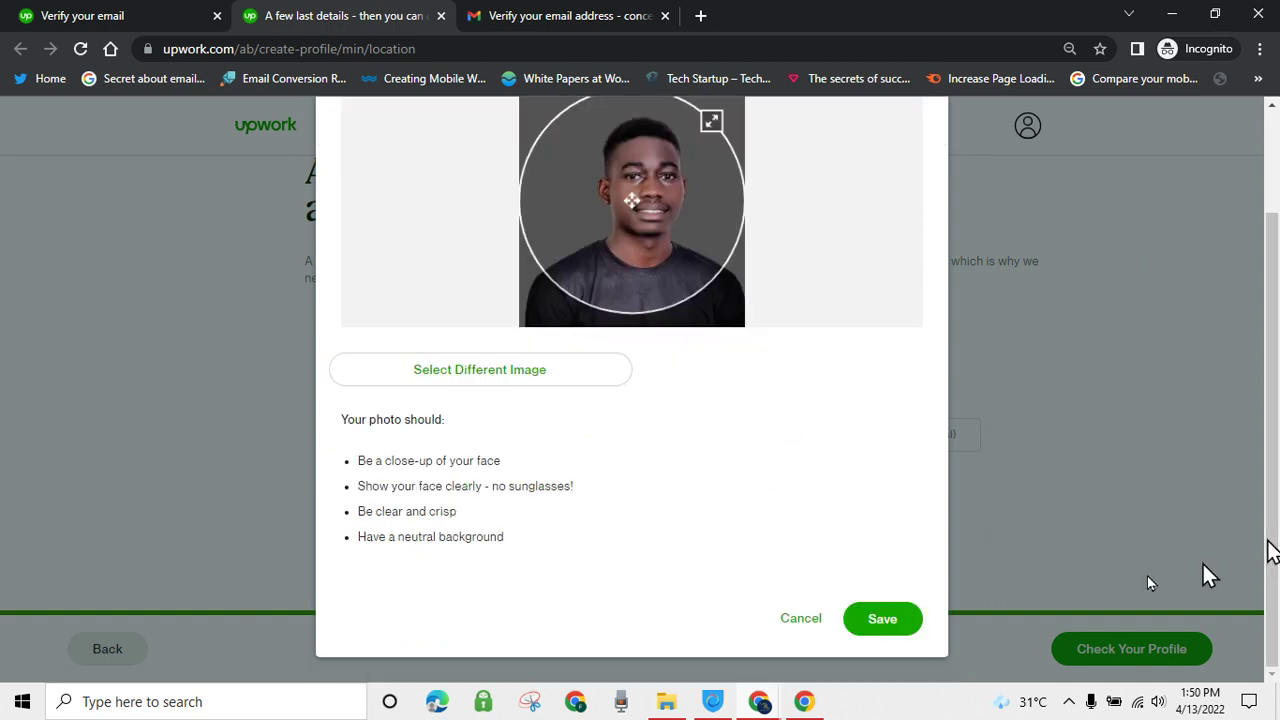
{"action": "left_click", "coordinate": [884, 619]}
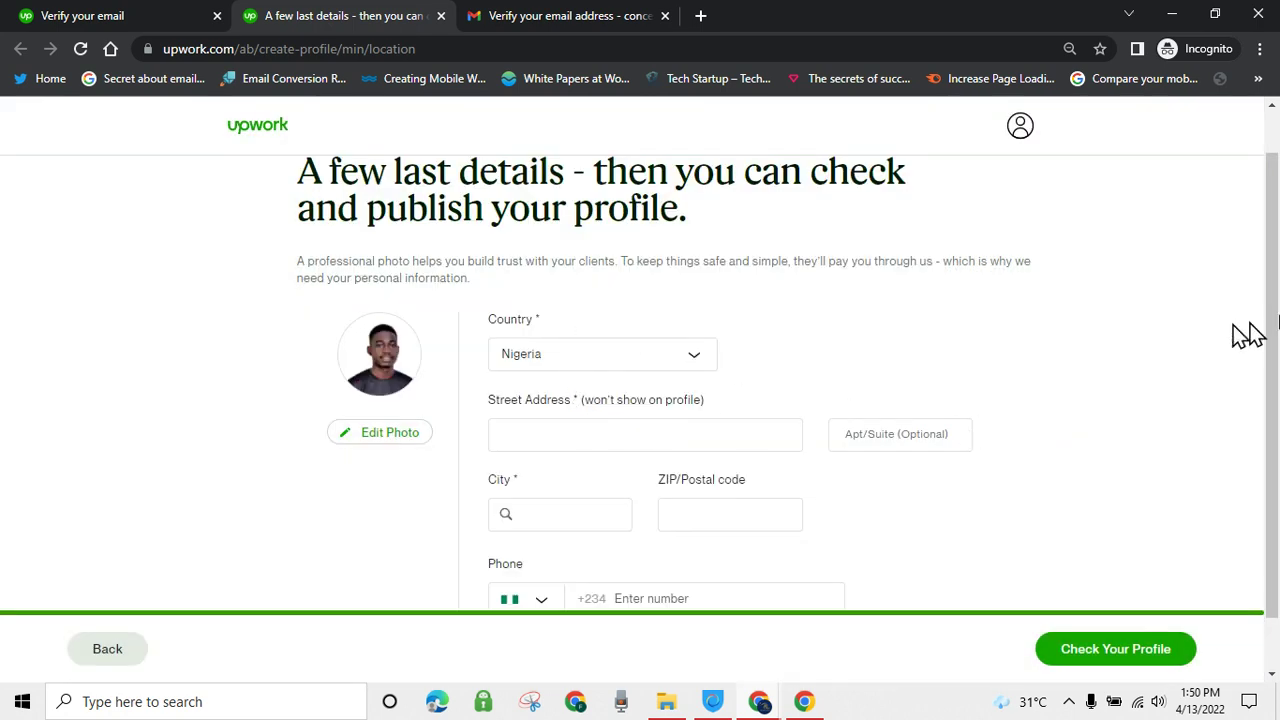
Step: Set the city to Ilesa, Osun and fill in the phone number and ZIP code
{"action": "scroll", "coordinate": [1278, 325], "scroll_direction": "down", "scroll_amount": 1}
{"action": "left_click", "coordinate": [528, 375]}
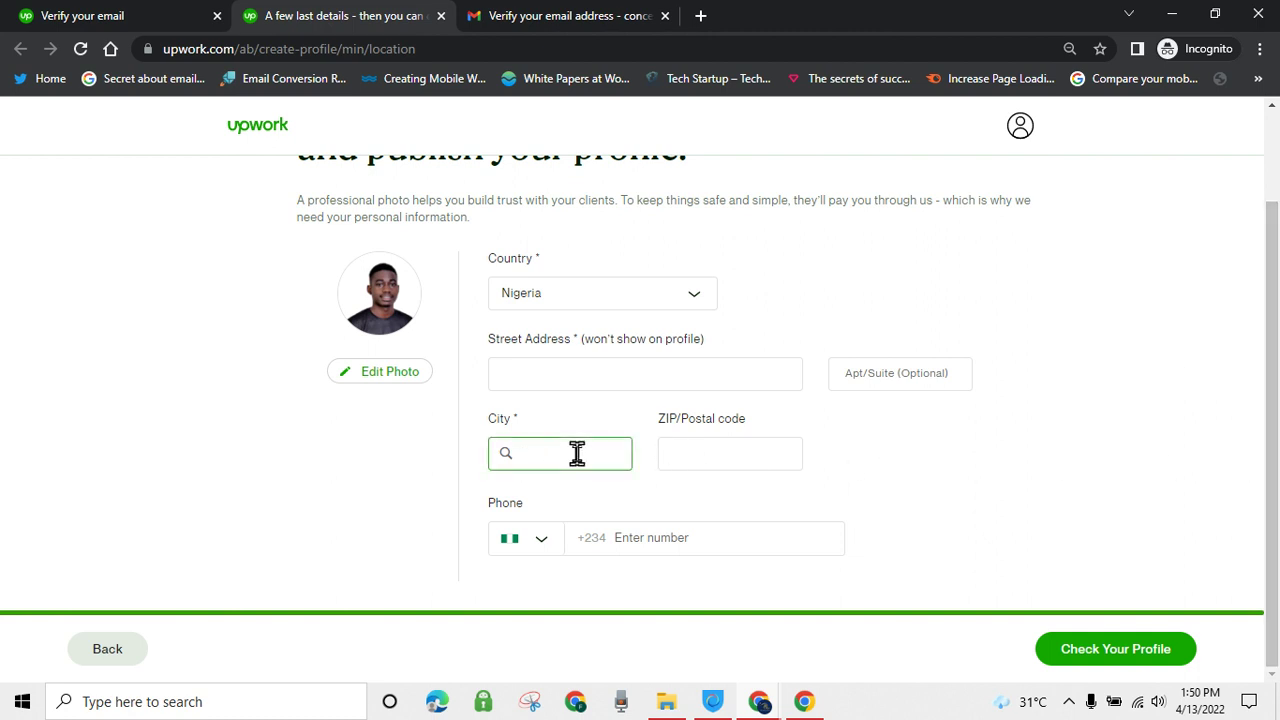
{"action": "type", "text": "Ilesa"}
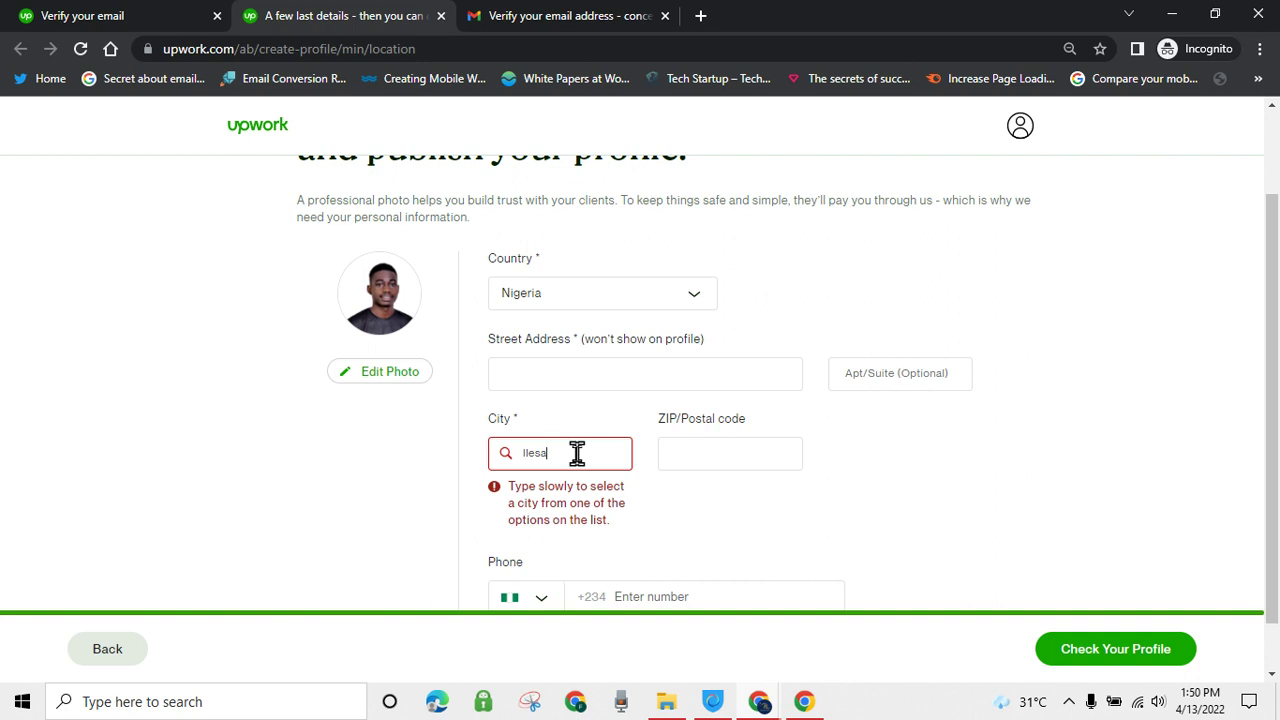
{"action": "left_click", "coordinate": [572, 491]}
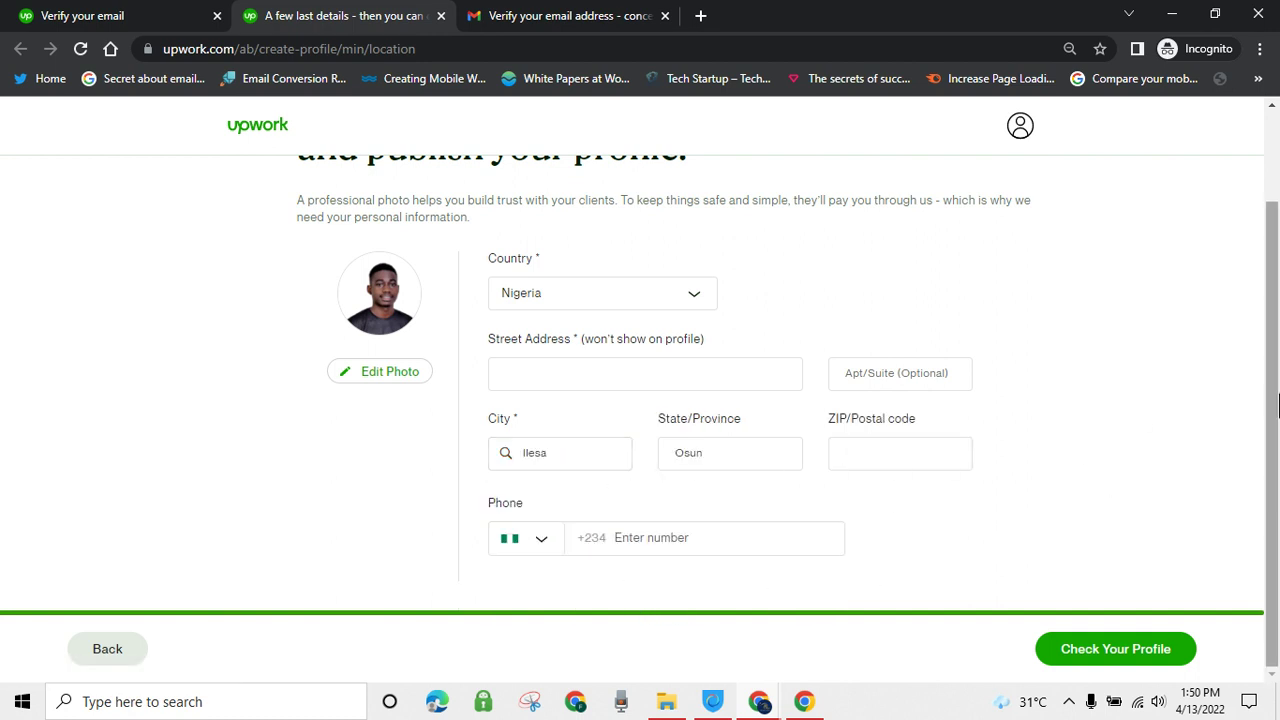
{"action": "left_click", "coordinate": [626, 535]}
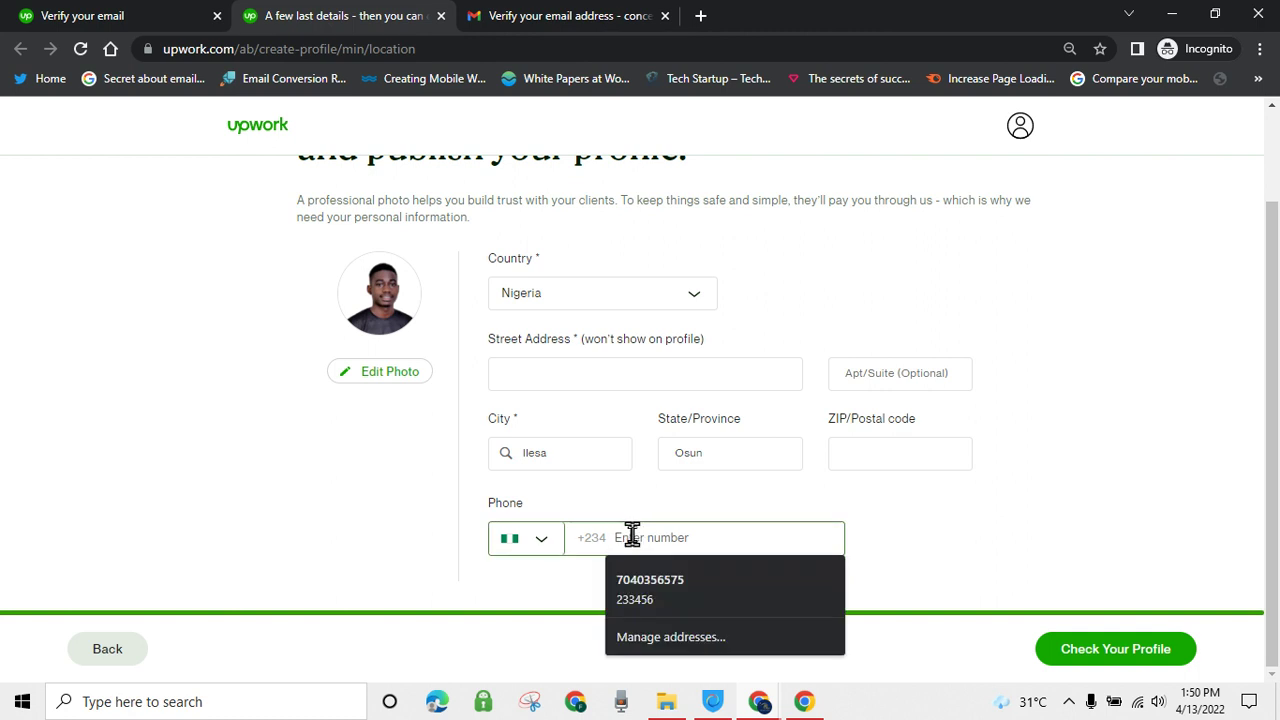
{"action": "left_click", "coordinate": [658, 582]}
{"action": "key", "text": "BackSpace"}
{"action": "type", "text": "8"}
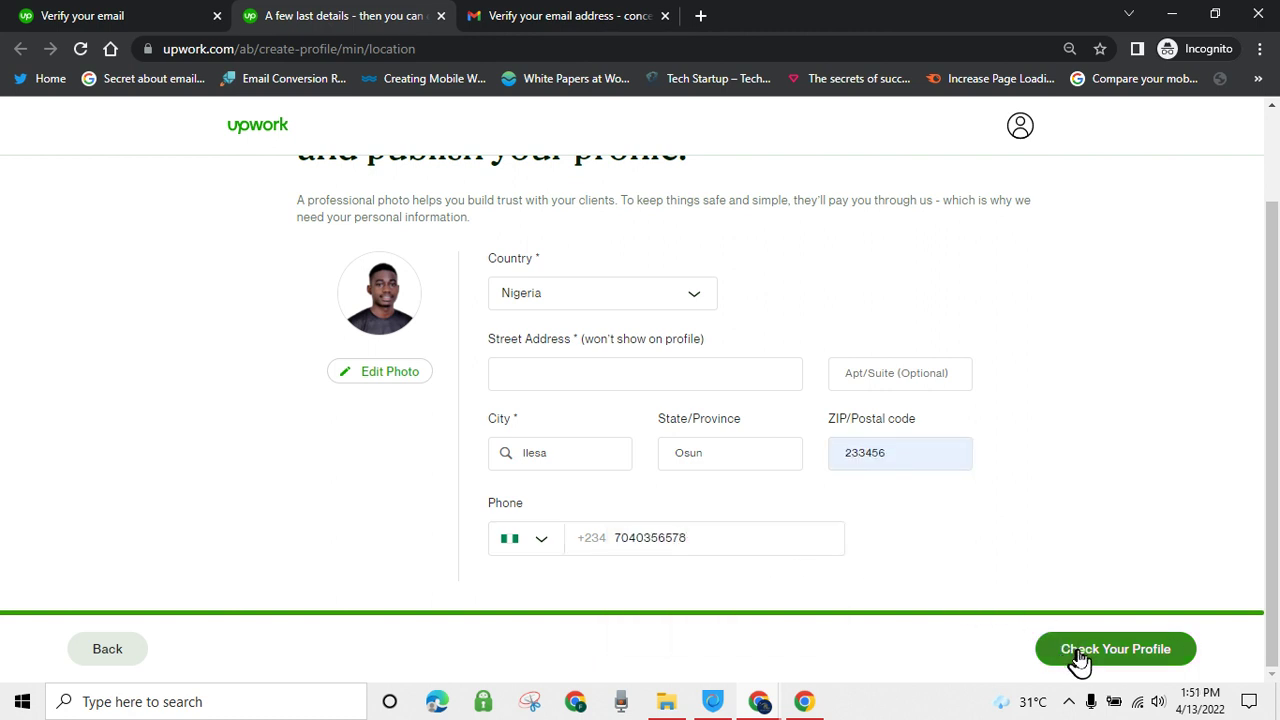
Step: Enter the street address and continue to the profile preview
{"action": "left_click", "coordinate": [1076, 658]}
{"action": "left_click", "coordinate": [532, 368]}
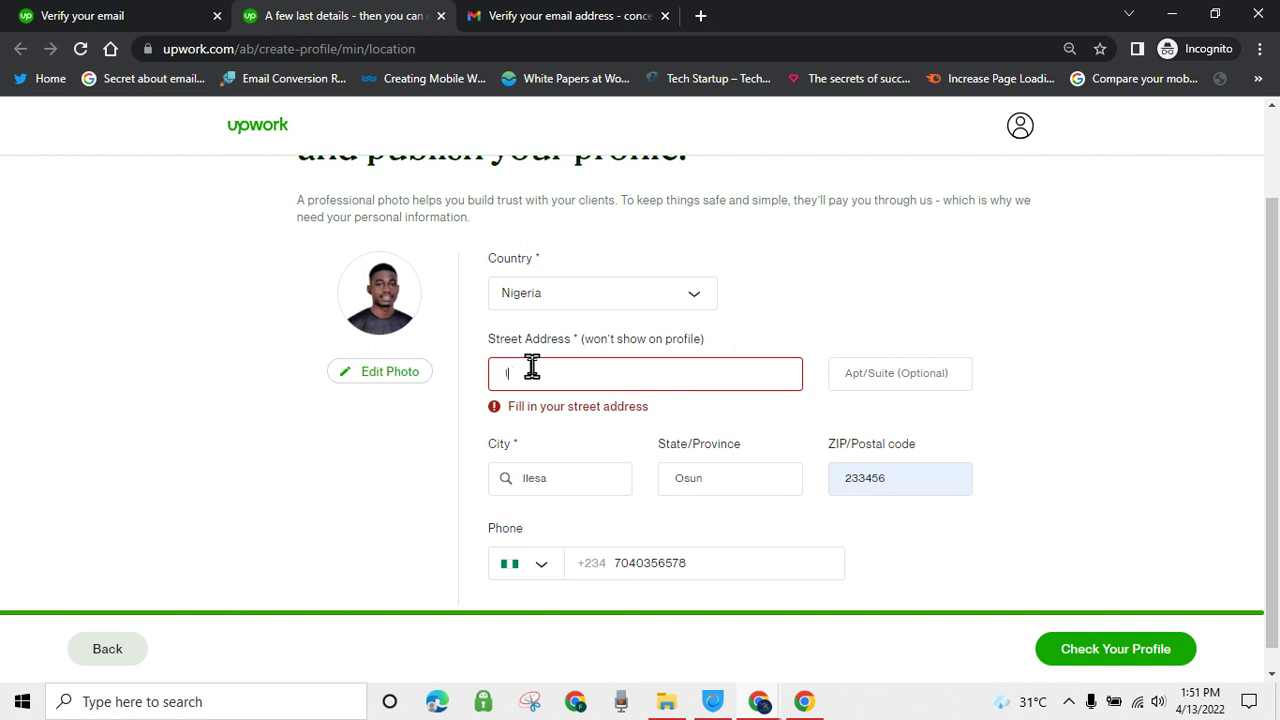
{"action": "left_click", "coordinate": [968, 310]}
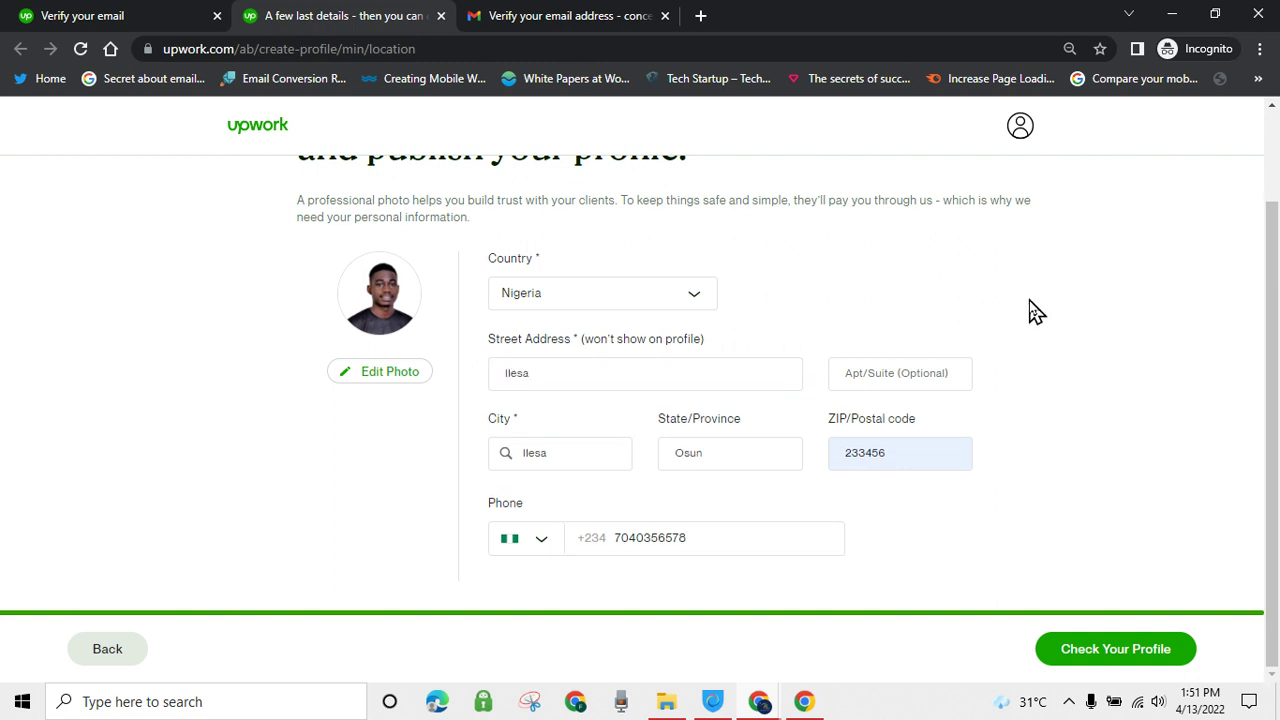
{"action": "left_click", "coordinate": [1083, 650]}
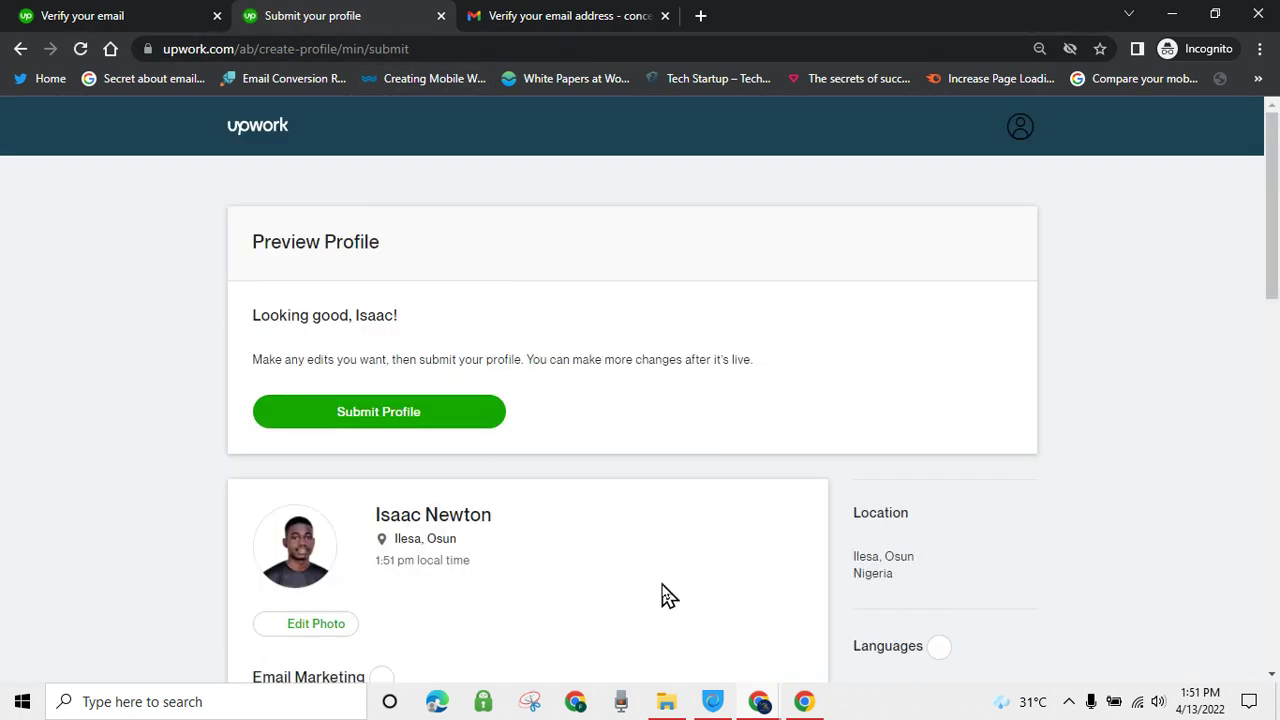
Step: Submit the profile from the Preview Profile page and view the published profile
{"action": "scroll", "coordinate": [1268, 318], "scroll_direction": "down", "scroll_amount": 3}
{"action": "scroll", "coordinate": [1270, 320], "scroll_direction": "up", "scroll_amount": 3}
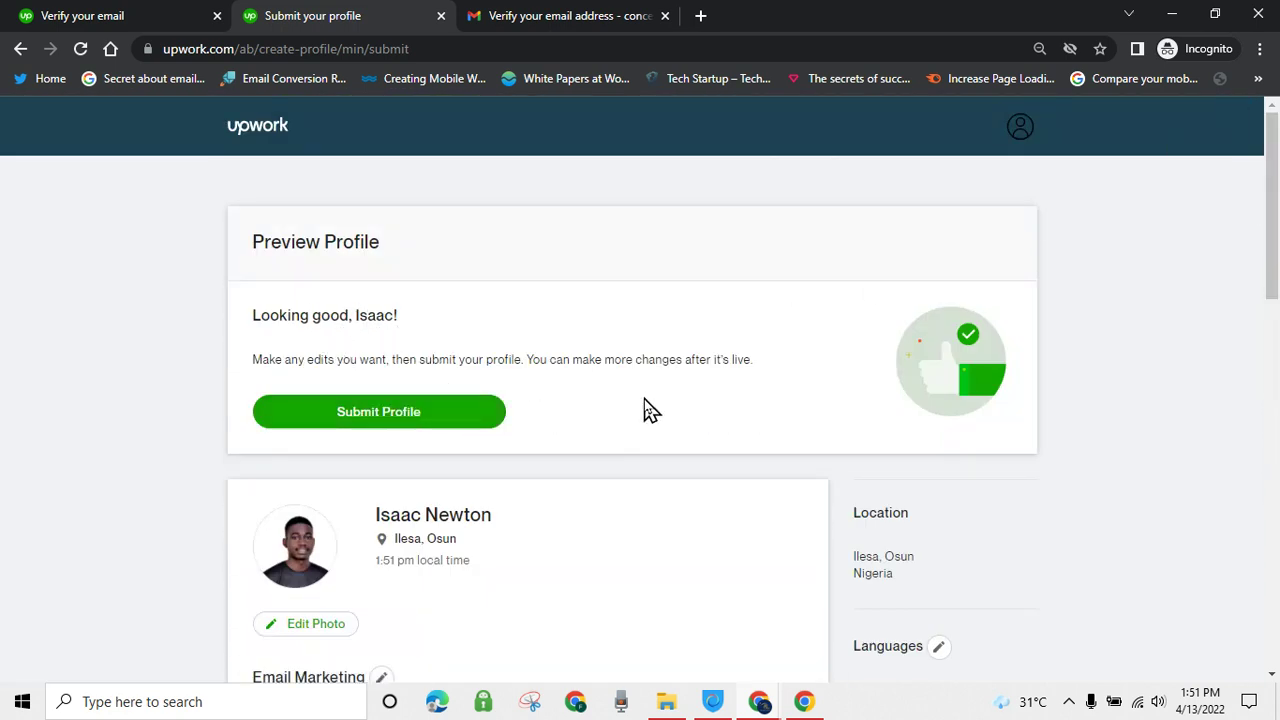
{"action": "left_click", "coordinate": [421, 416]}
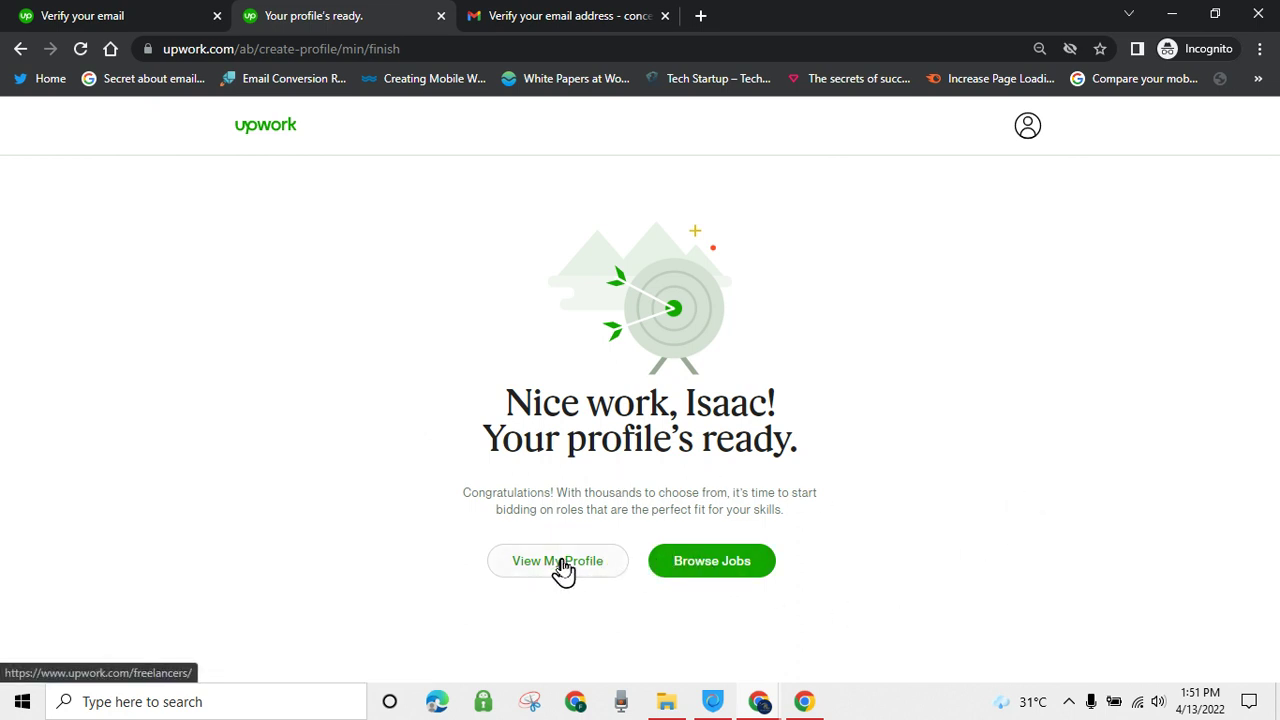
{"action": "left_click", "coordinate": [561, 566]}
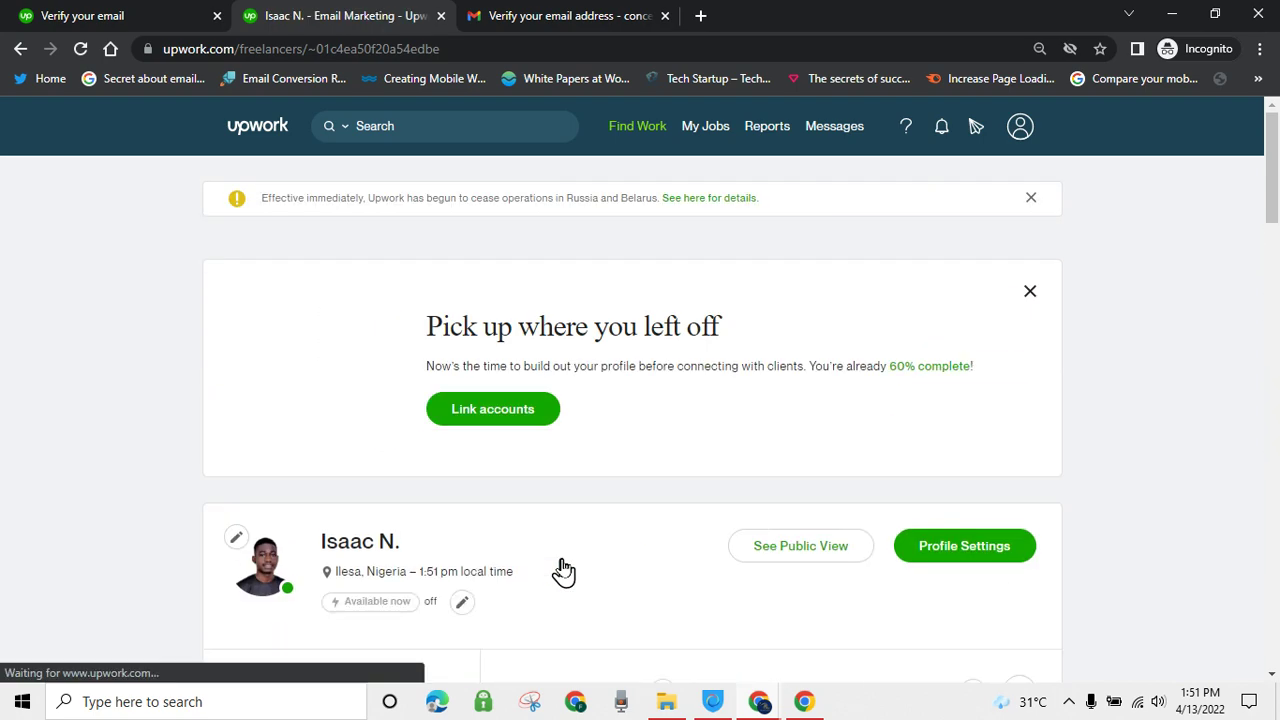
Step: Look over the 60%-complete live profile and follow the Link accounts prompt
{"action": "left_click_drag", "start_coordinate": [1273, 222], "coordinate": [1276, 262]}
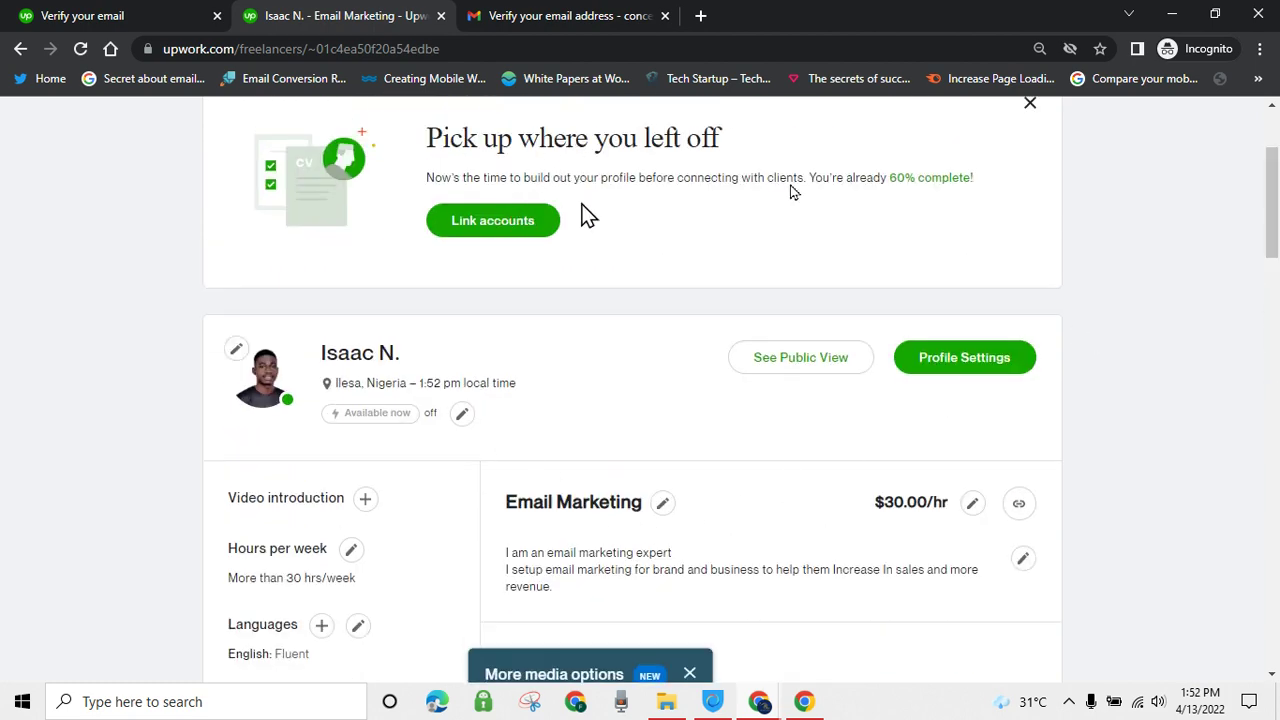
{"action": "left_click_drag", "start_coordinate": [1274, 200], "coordinate": [1274, 180]}
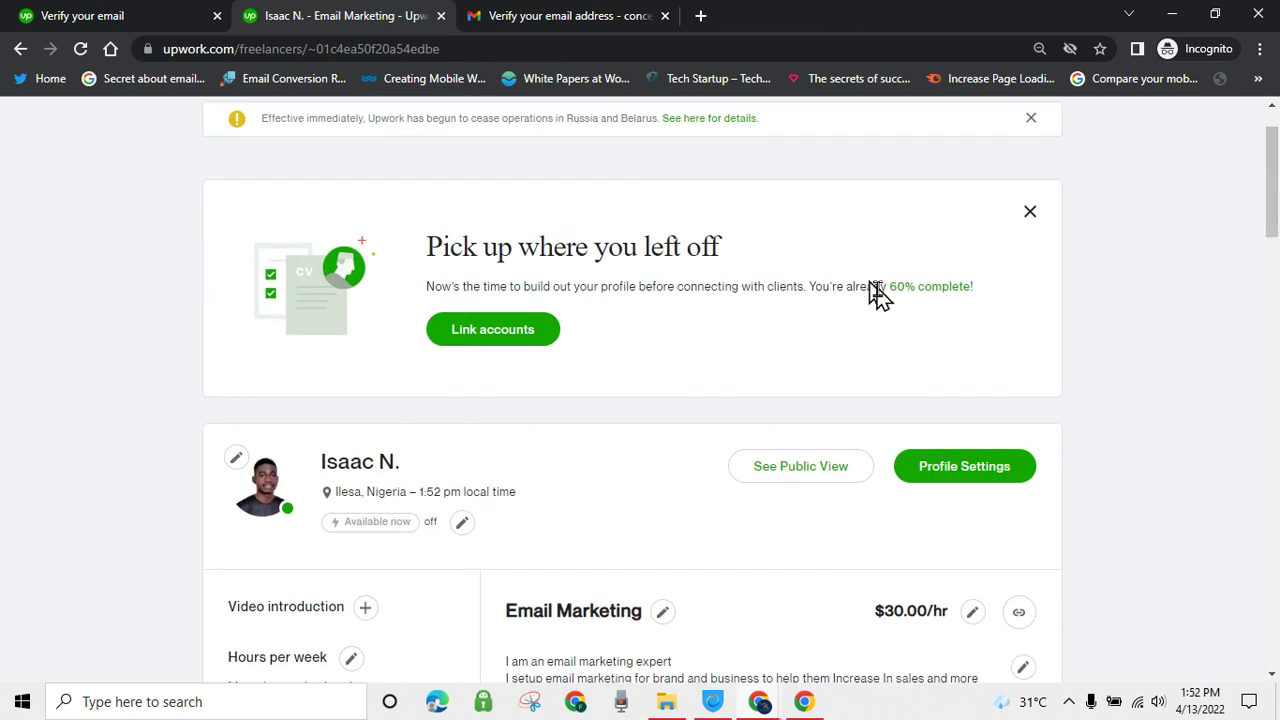
{"action": "left_click", "coordinate": [512, 332]}
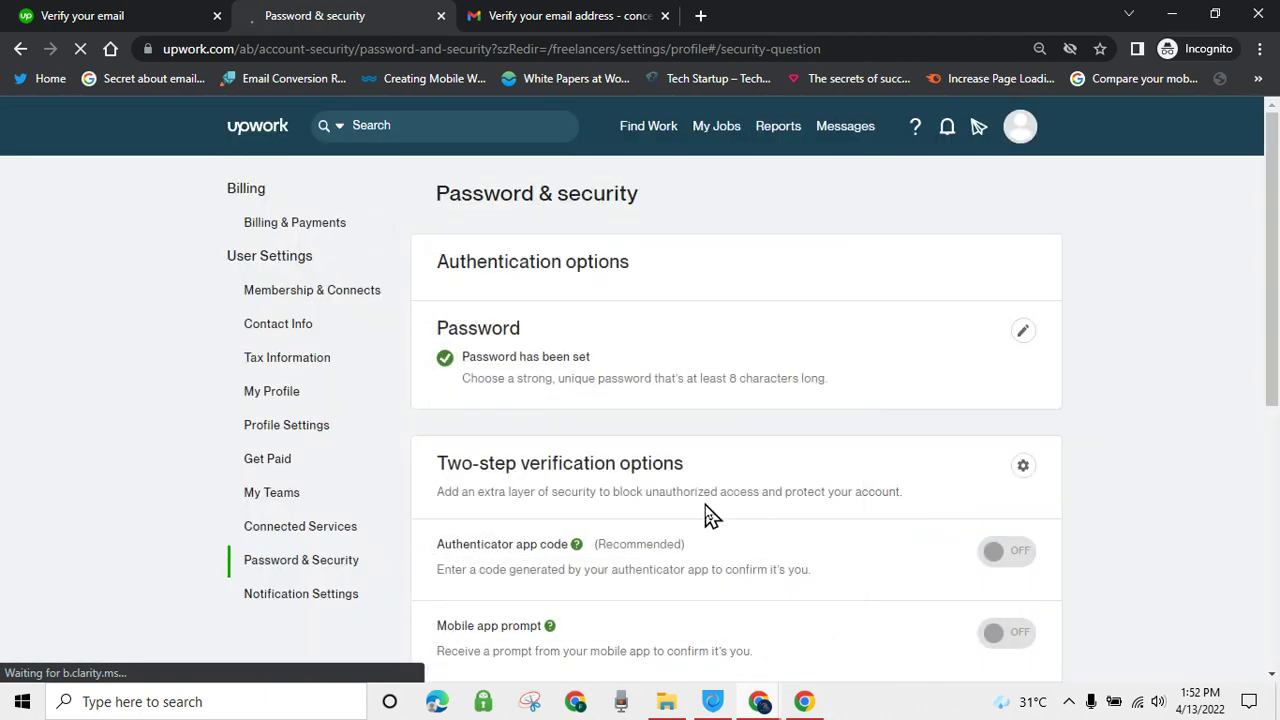
{"action": "left_click_drag", "start_coordinate": [1277, 303], "coordinate": [1274, 420]}
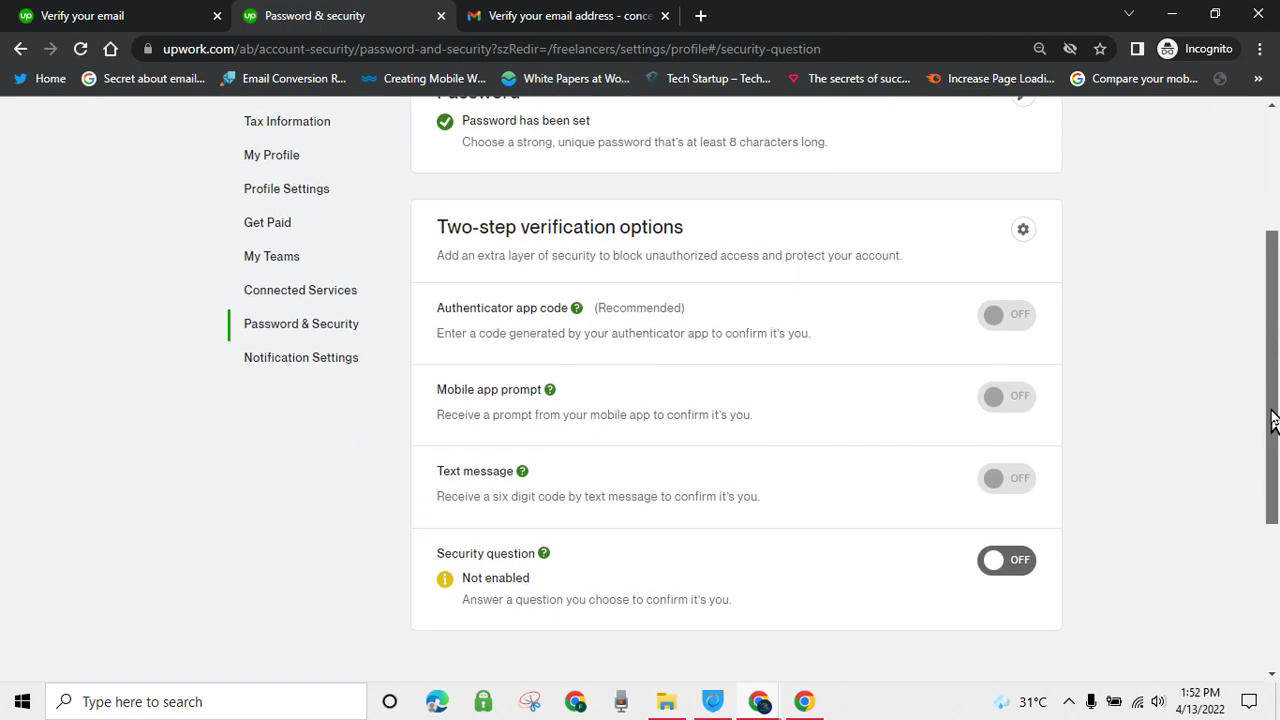
{"action": "left_click", "coordinate": [990, 578]}
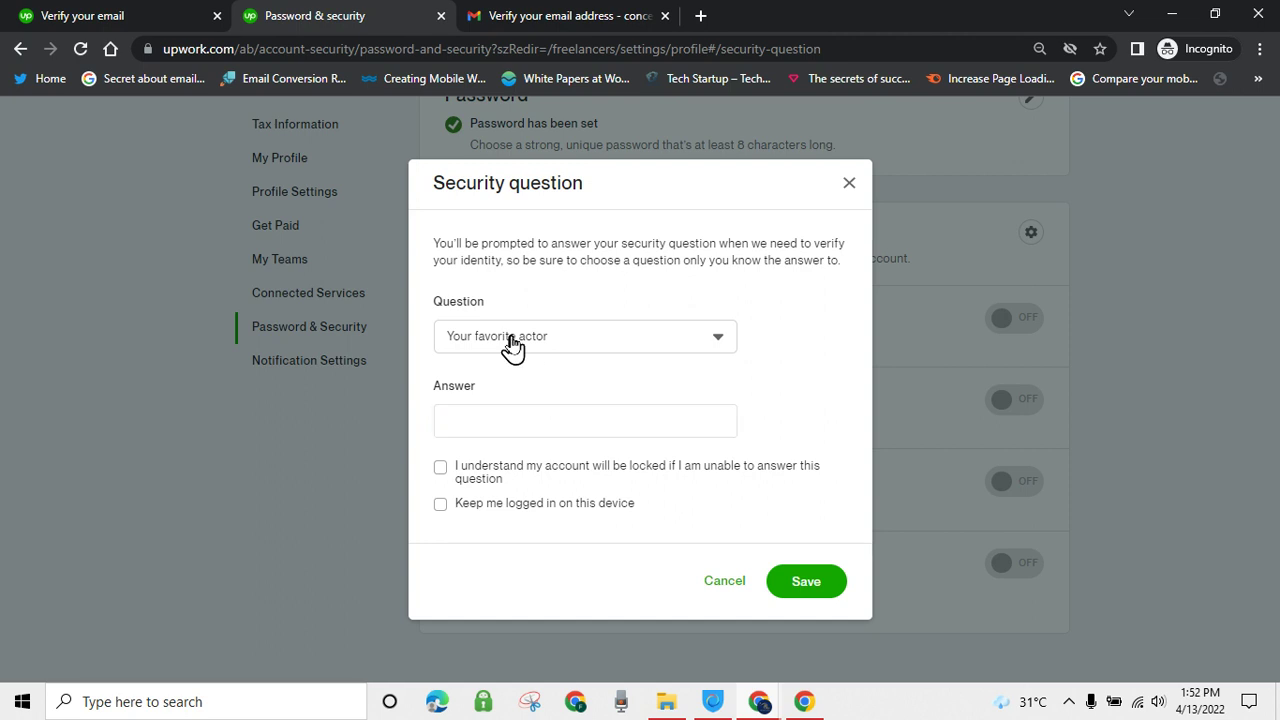
{"action": "left_click", "coordinate": [514, 340]}
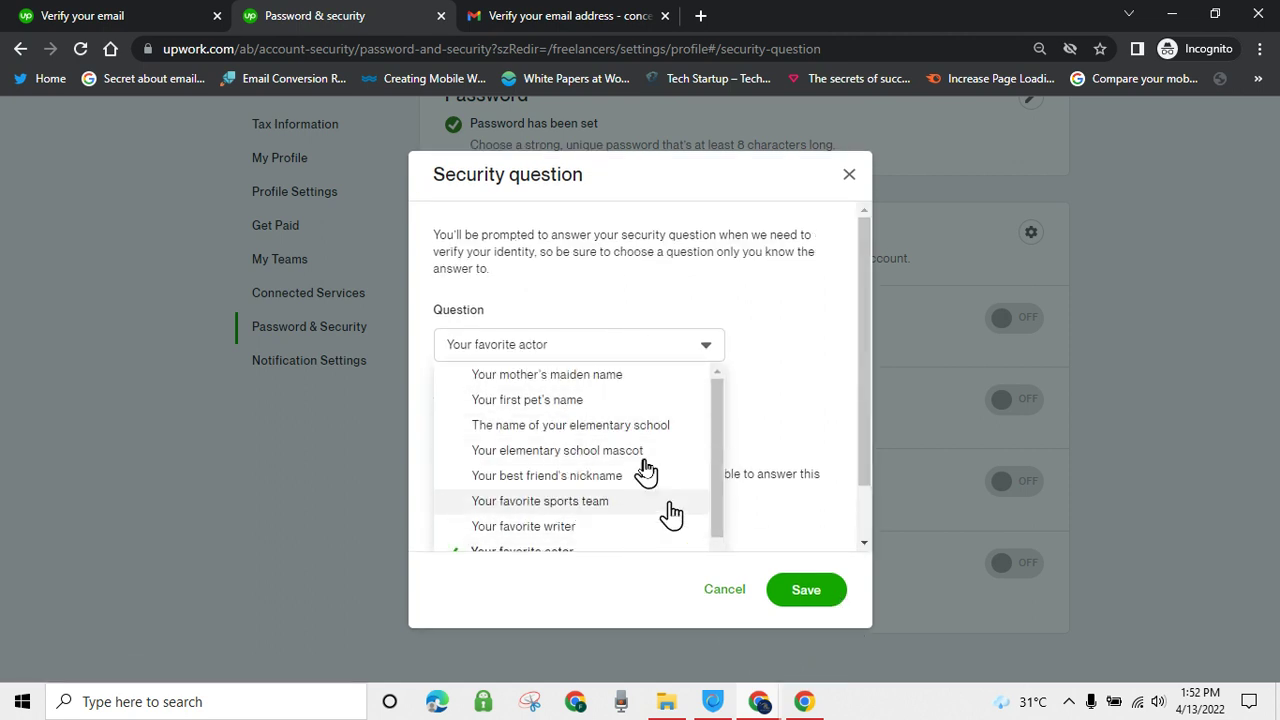
{"action": "left_click", "coordinate": [730, 590]}
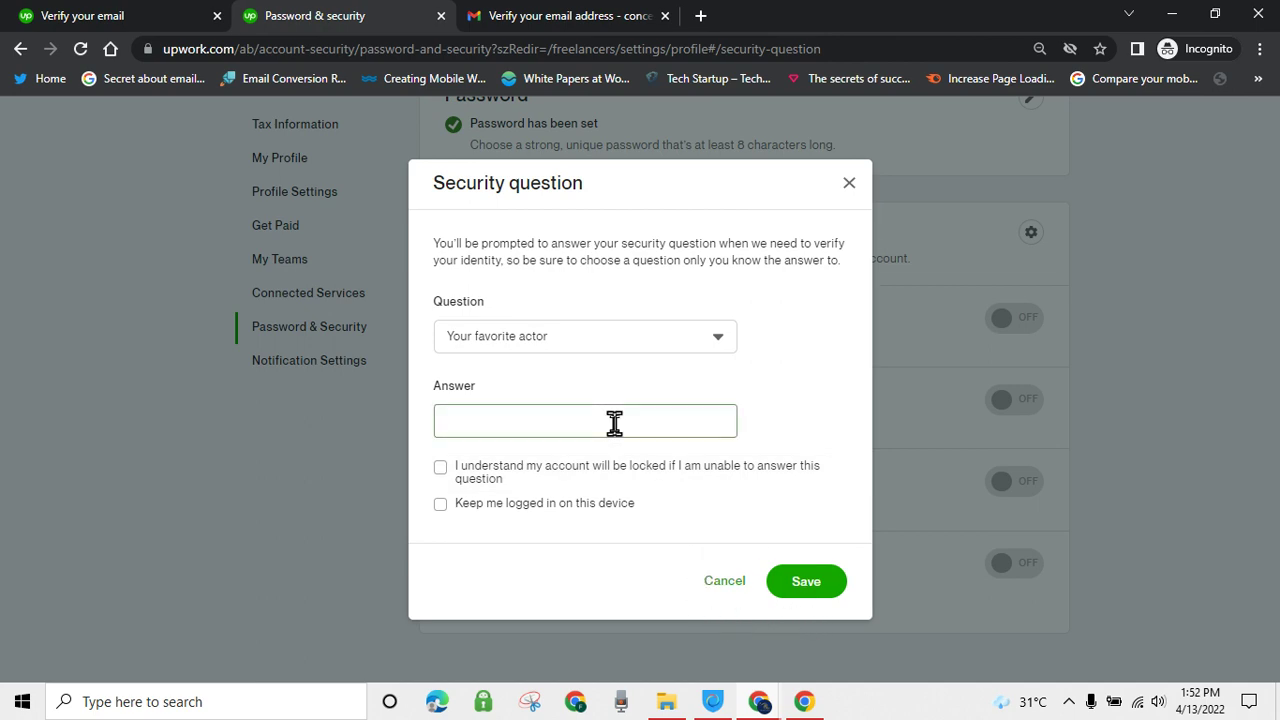
{"action": "left_click", "coordinate": [726, 588]}
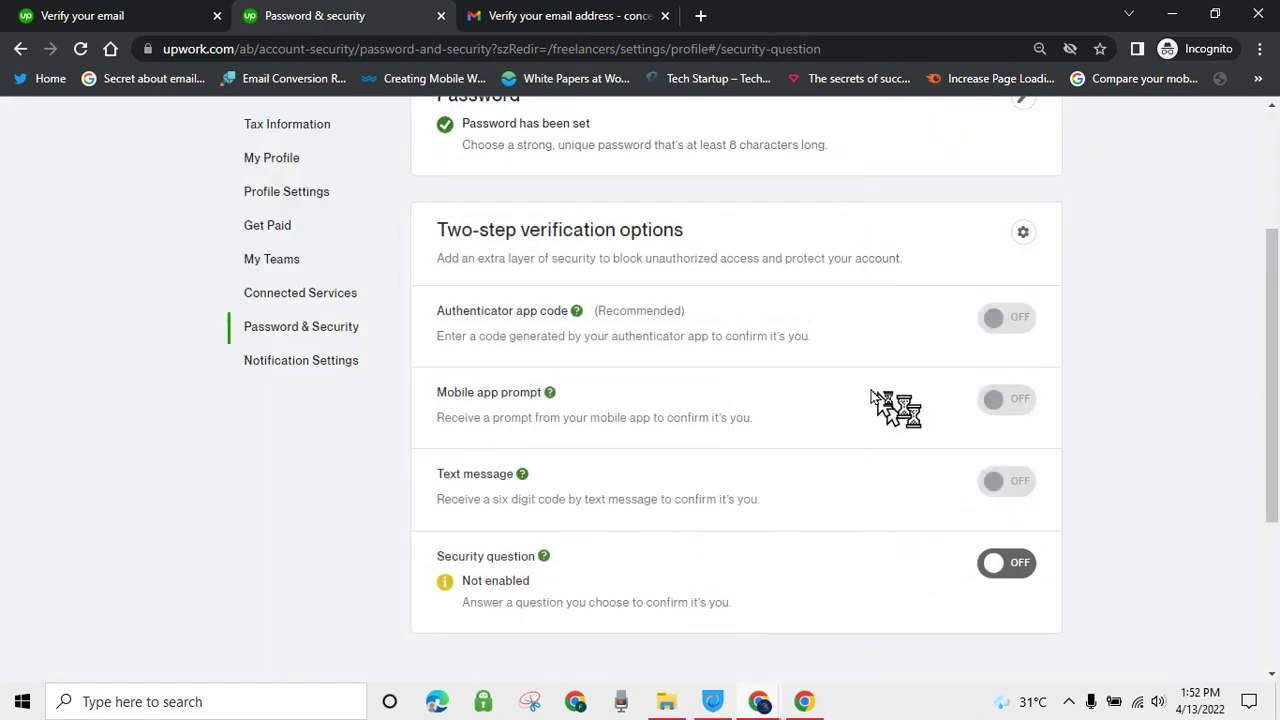
{"action": "scroll", "coordinate": [1257, 271], "scroll_direction": "up", "scroll_amount": 3}
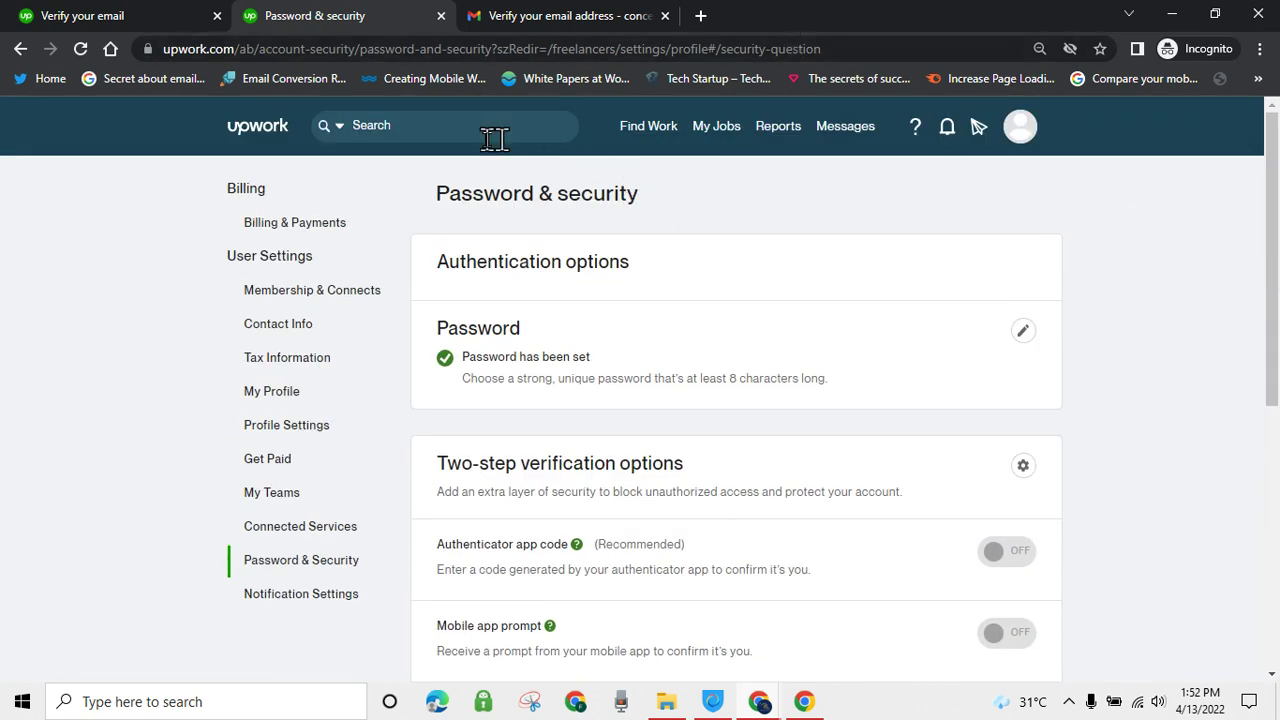
Step: Search Upwork for 'Email marketing' and browse the matching projects
{"action": "left_click", "coordinate": [463, 138]}
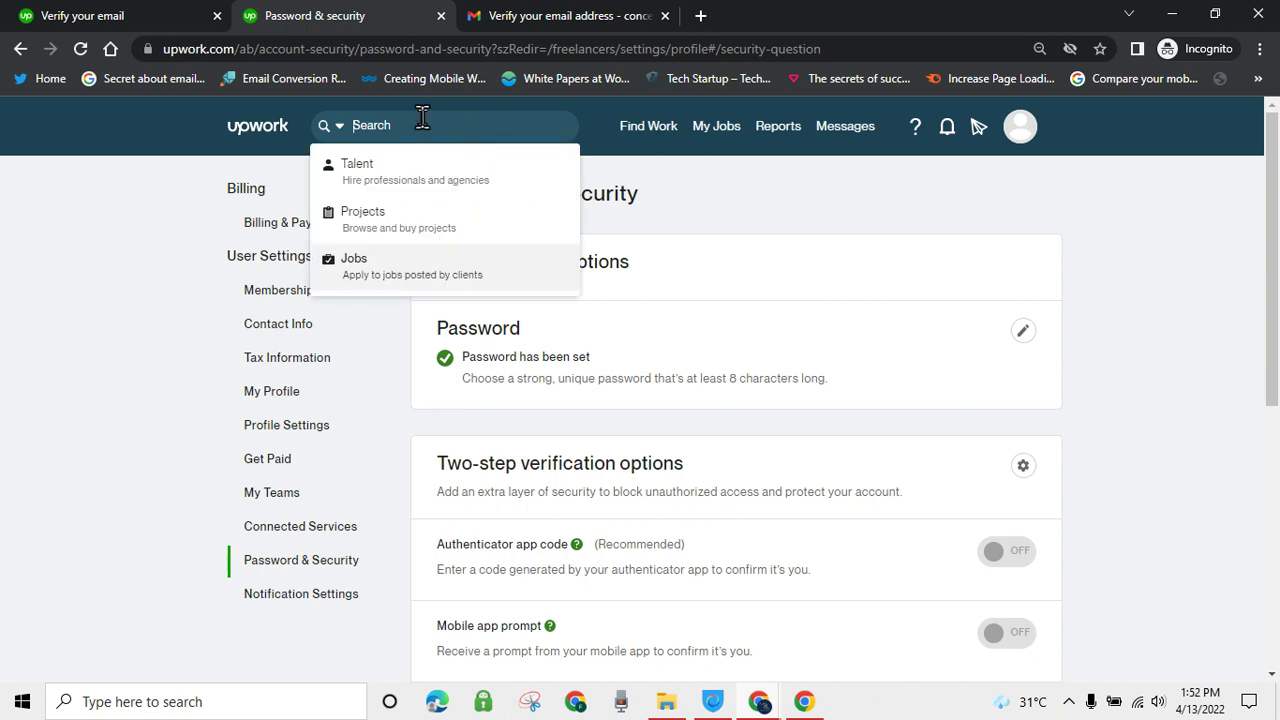
{"action": "type", "text": "Email marleti"}
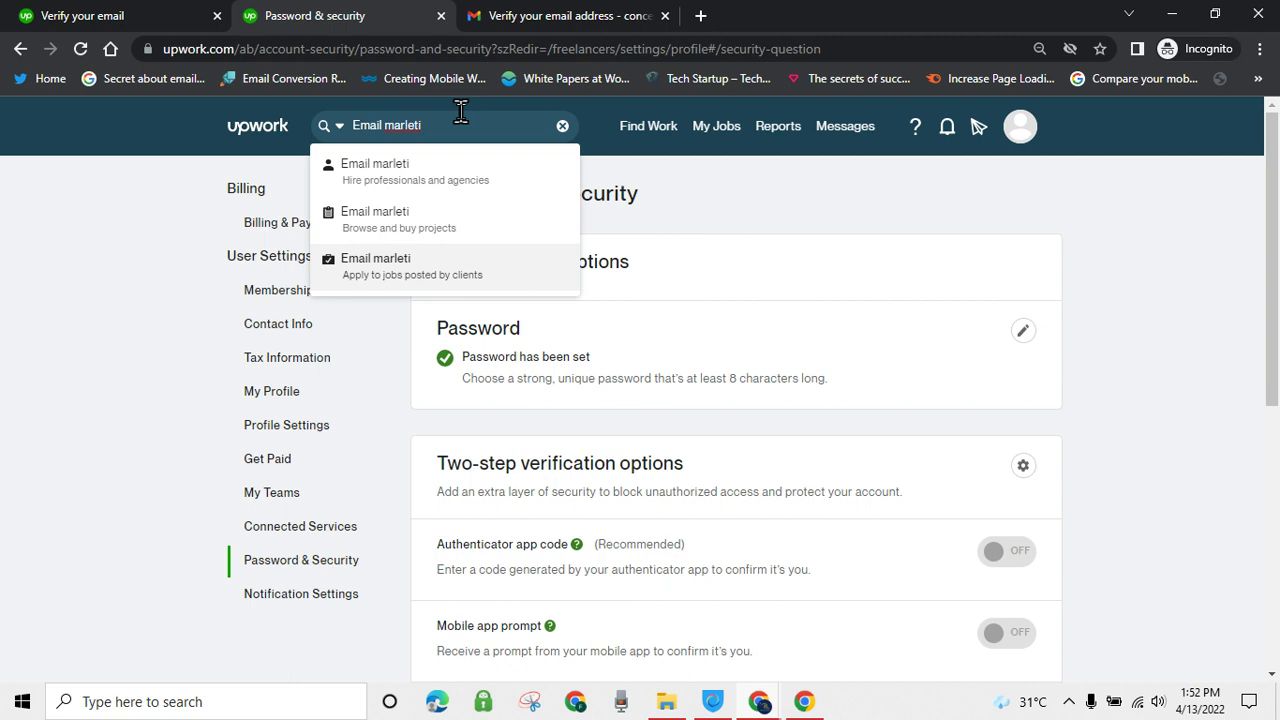
{"action": "key", "text": "BackSpace"}
{"action": "key", "text": "BackSpace"}
{"action": "key", "text": "BackSpace"}
{"action": "key", "text": "BackSpace"}
{"action": "type", "text": "keting"}
{"action": "left_click", "coordinate": [405, 226]}
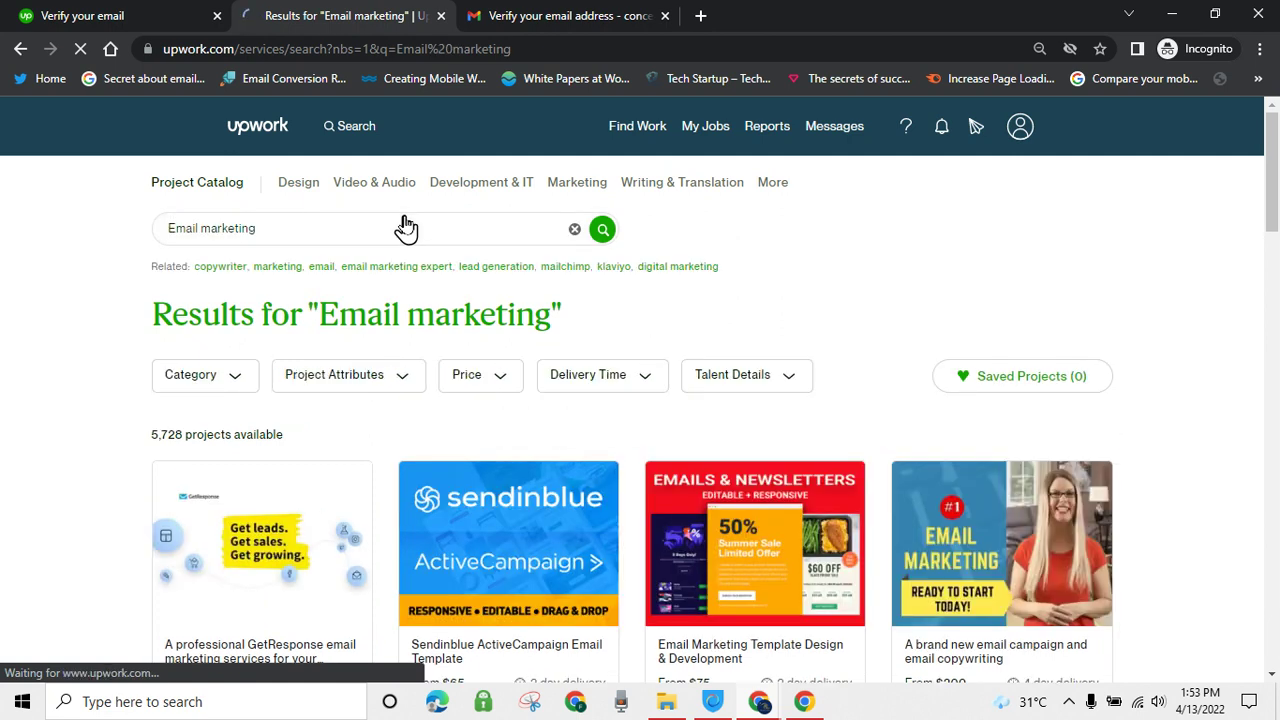
{"action": "mouse_move", "coordinate": [1272, 195]}
{"action": "left_mouse_down"}
{"action": "mouse_move", "coordinate": [1276, 303]}
{"action": "mouse_move", "coordinate": [1275, 195]}
{"action": "left_mouse_up"}
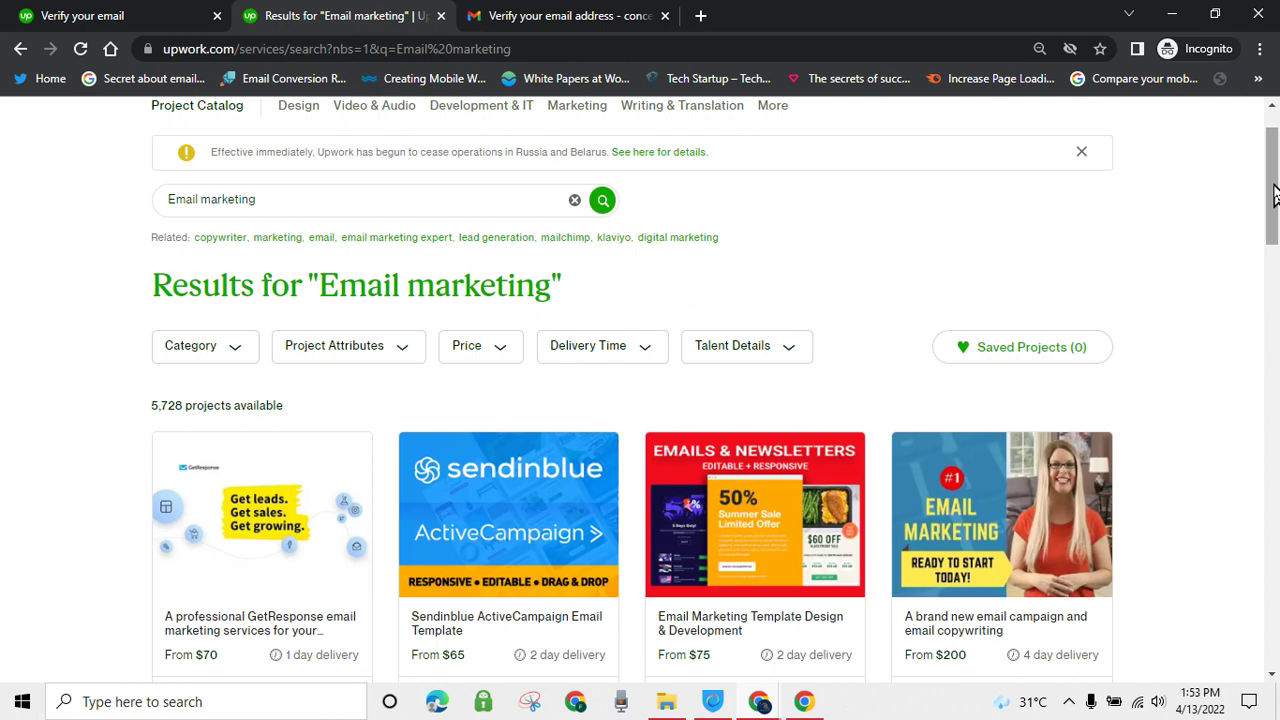
{"action": "left_click_drag", "start_coordinate": [1275, 195], "coordinate": [1272, 170]}
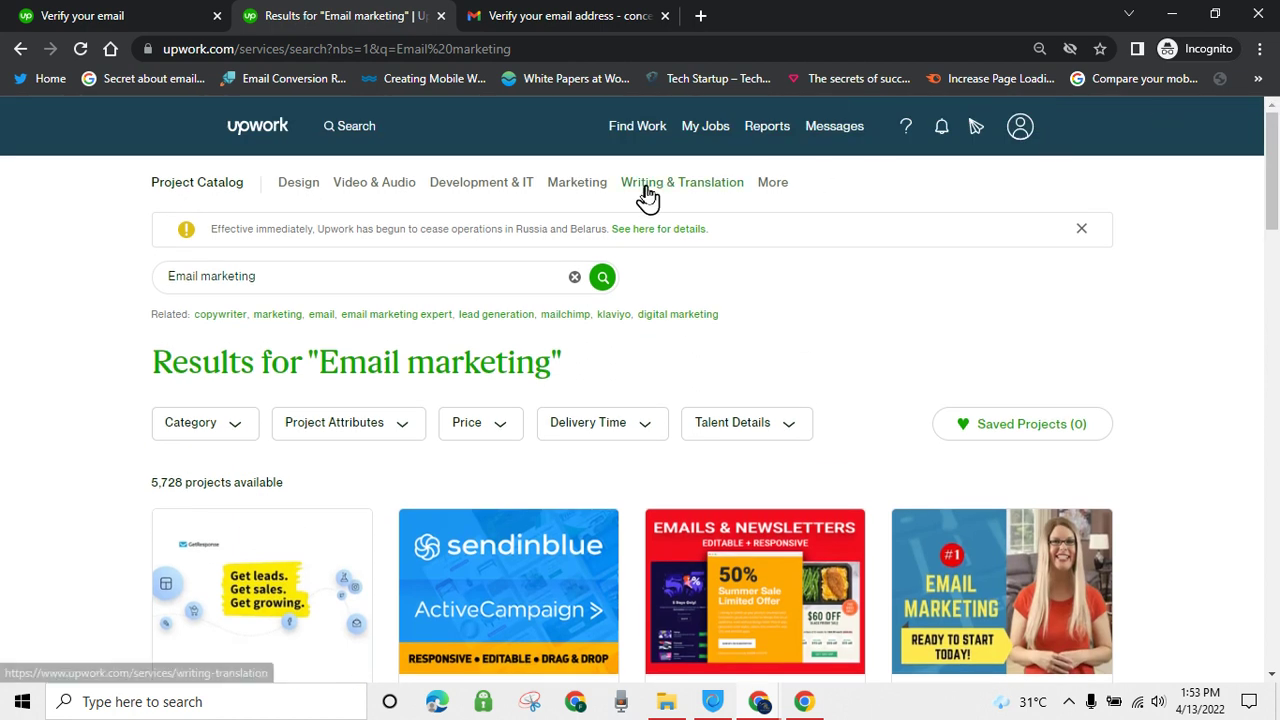
Step: Go to the Find Work jobs page and dismiss the Complete your profile prompt
{"action": "mouse_move", "coordinate": [678, 140]}
{"action": "left_click", "coordinate": [634, 130]}
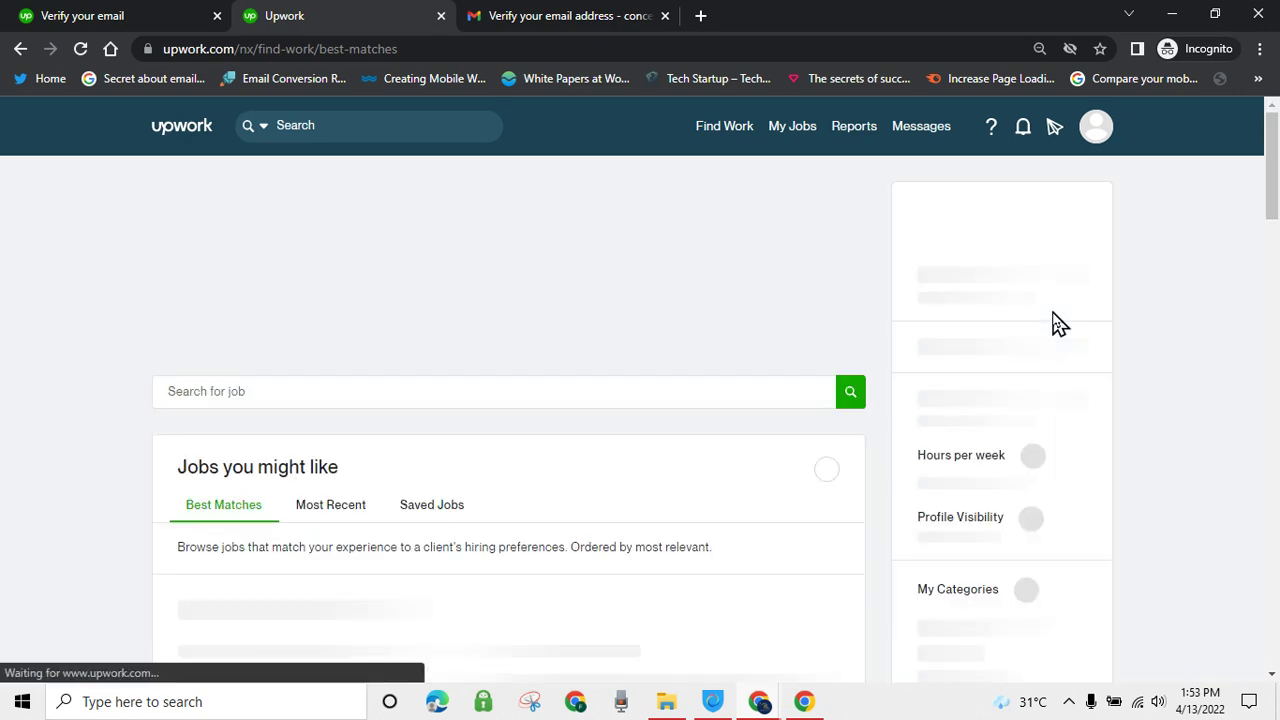
{"action": "scroll", "coordinate": [629, 376], "scroll_direction": "down", "scroll_amount": 4}
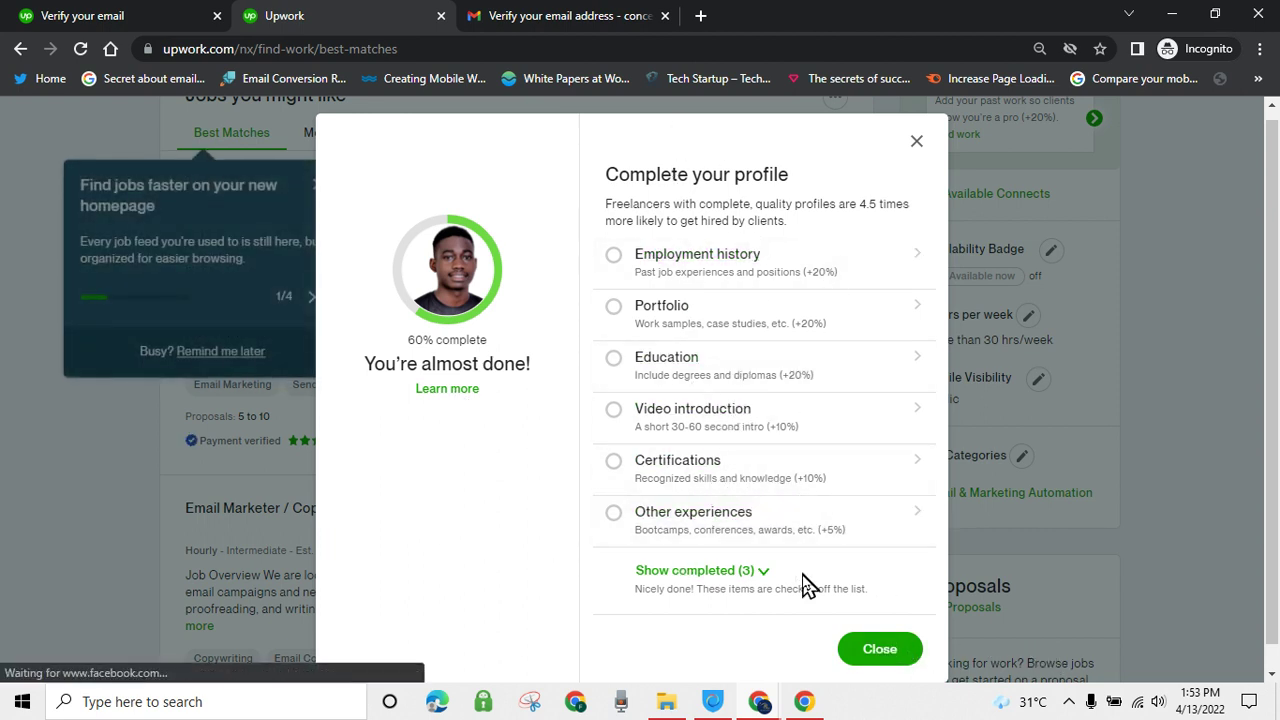
{"action": "left_click", "coordinate": [68, 493]}
{"action": "left_click_drag", "start_coordinate": [1272, 160], "coordinate": [1272, 107]}
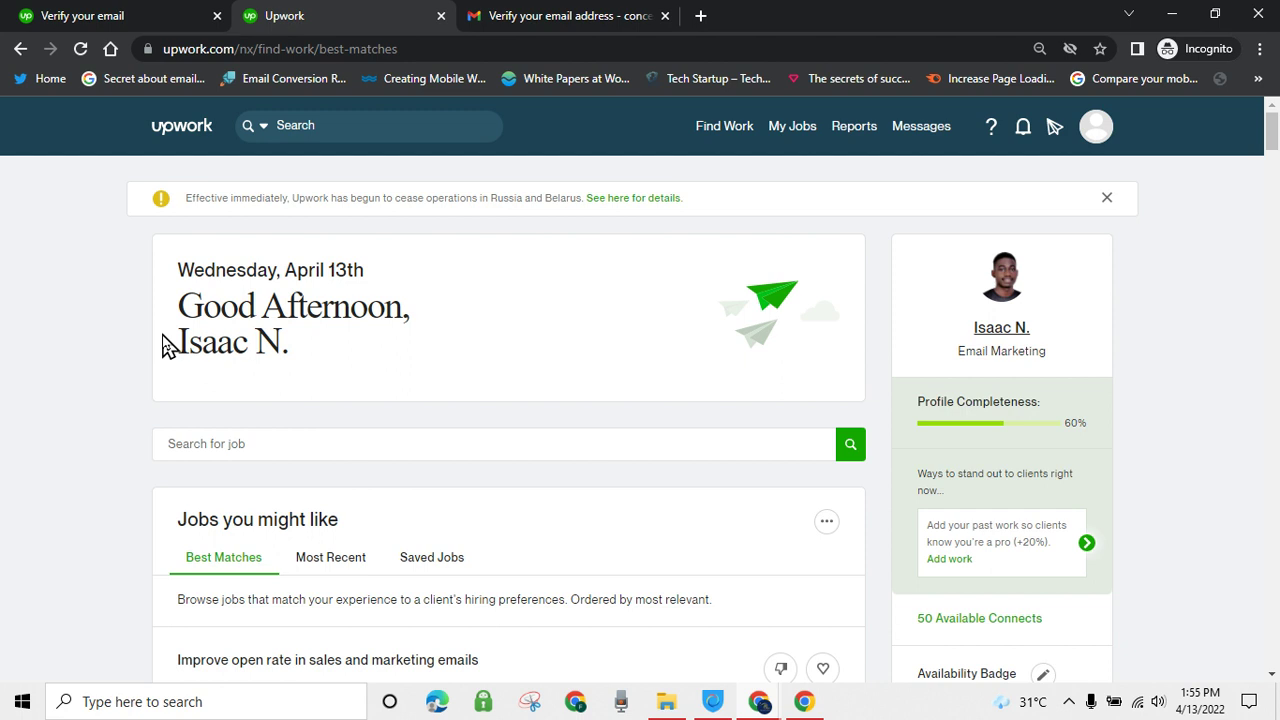
Step: Minimize Chrome and bring back the window showing the $40.00/hr Email Marketing Expert
{"action": "left_click", "coordinate": [1175, 12]}
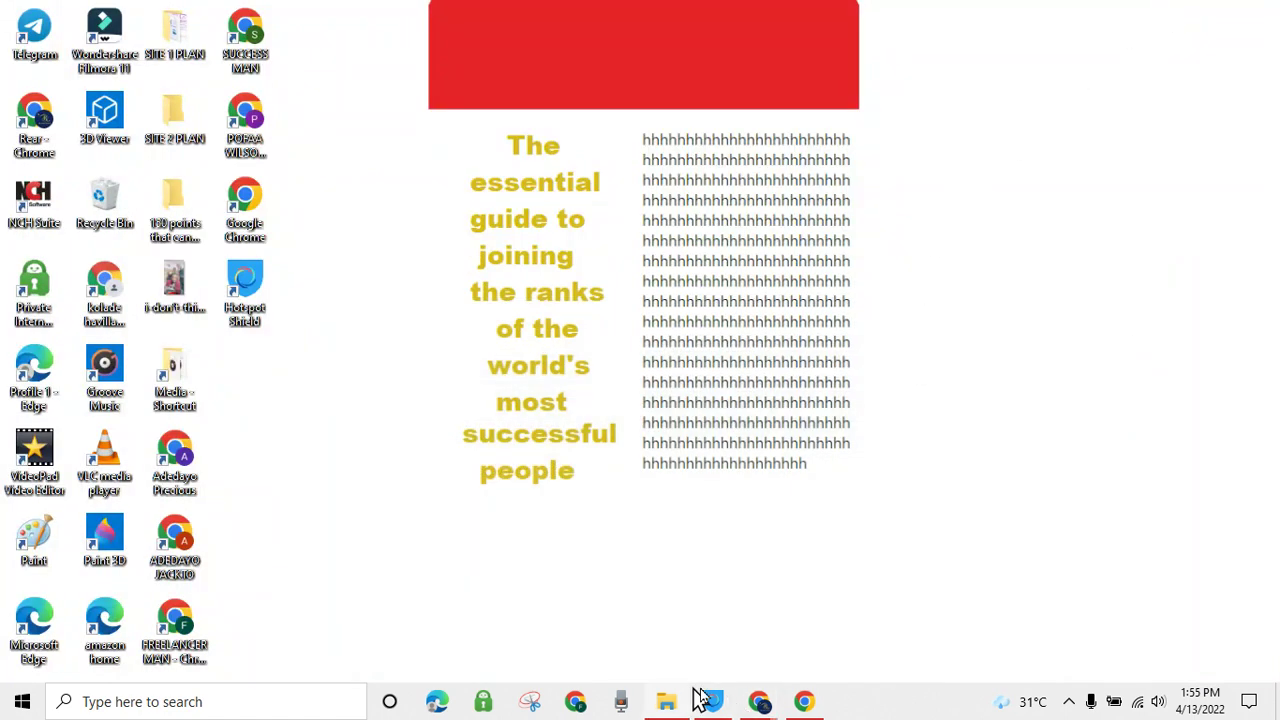
{"action": "mouse_move", "coordinate": [752, 703]}
{"action": "left_click", "coordinate": [660, 625]}
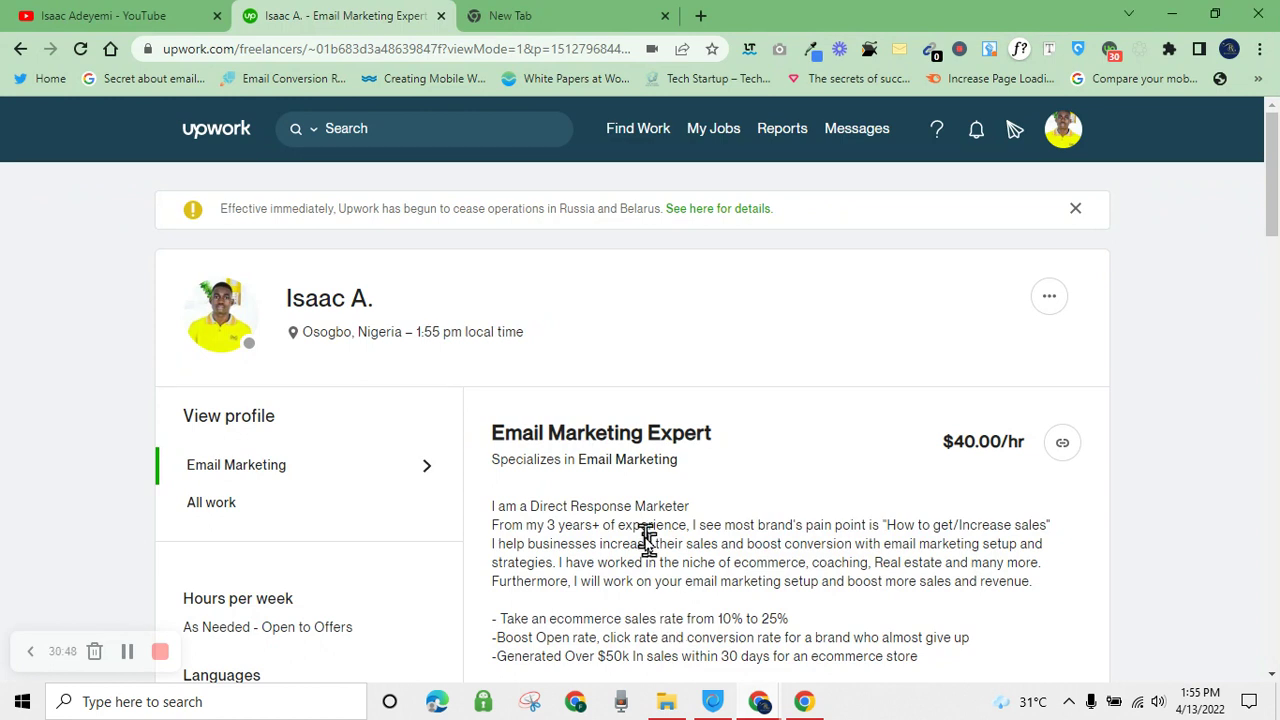